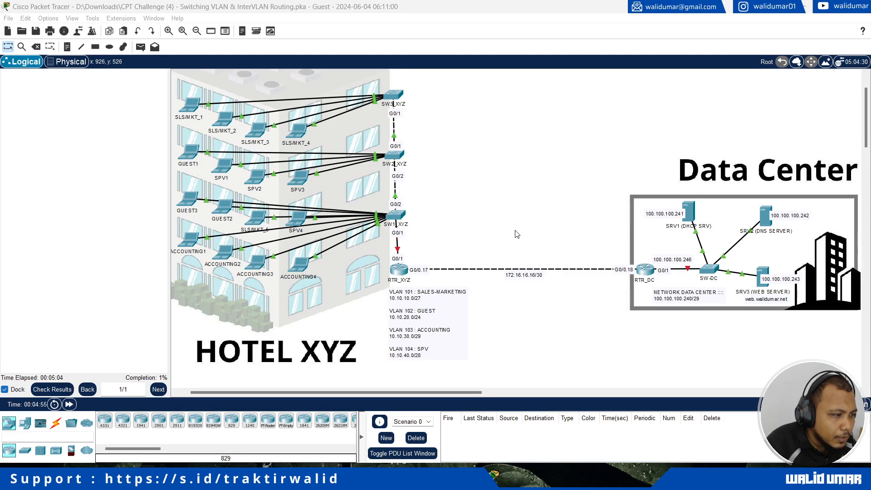
# Examine the Hotel XYZ topology, including the laptops on each floor, the switch links and the VLAN address list
pyautogui.scroll(1, 517, 235)
pyautogui.scroll(-2, 520, 234)
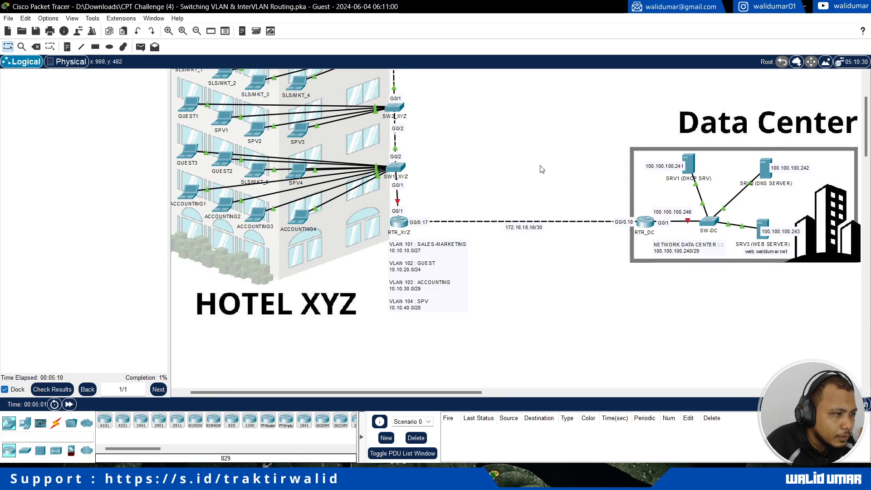
pyautogui.scroll(2, 542, 169)
pyautogui.scroll(-2, 540, 169)
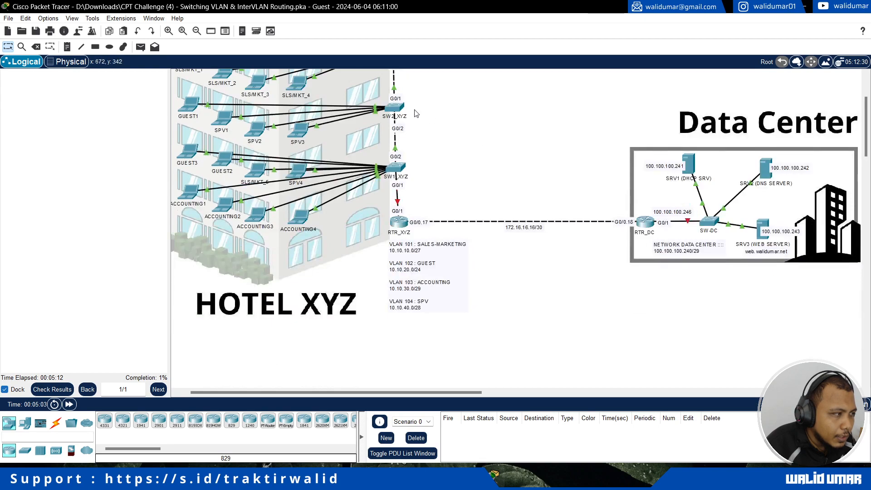
pyautogui.click(169, 35)
pyautogui.moveTo(399, 392); pyautogui.dragTo(361, 391)
pyautogui.scroll(3, 390, 286)
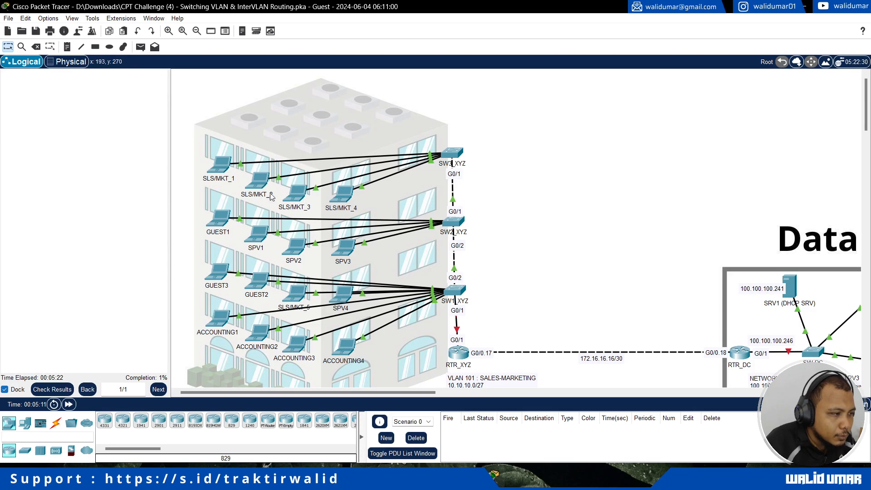
pyautogui.scroll(-3, 504, 251)
pyautogui.scroll(3, 510, 253)
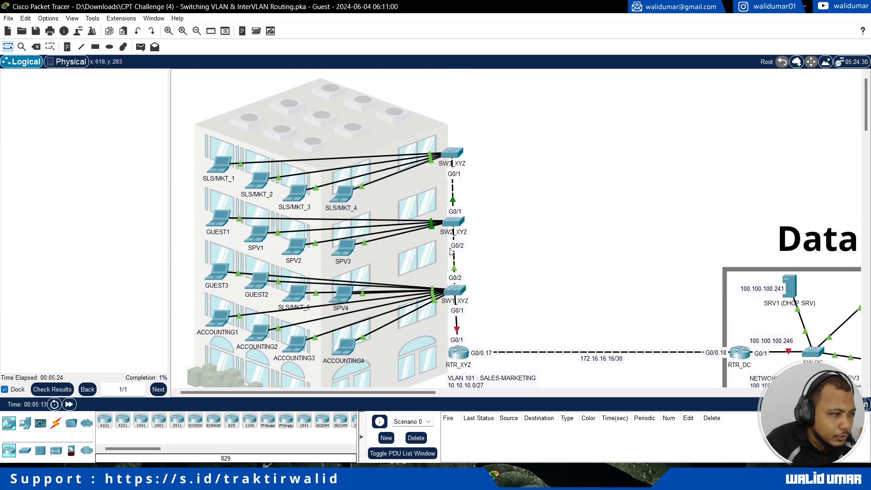
pyautogui.scroll(-3, 451, 231)
# Examine the link from RTR_XYZ to the Data Center and the planned addresses of its router and three servers
pyautogui.moveTo(413, 393); pyautogui.dragTo(499, 396)
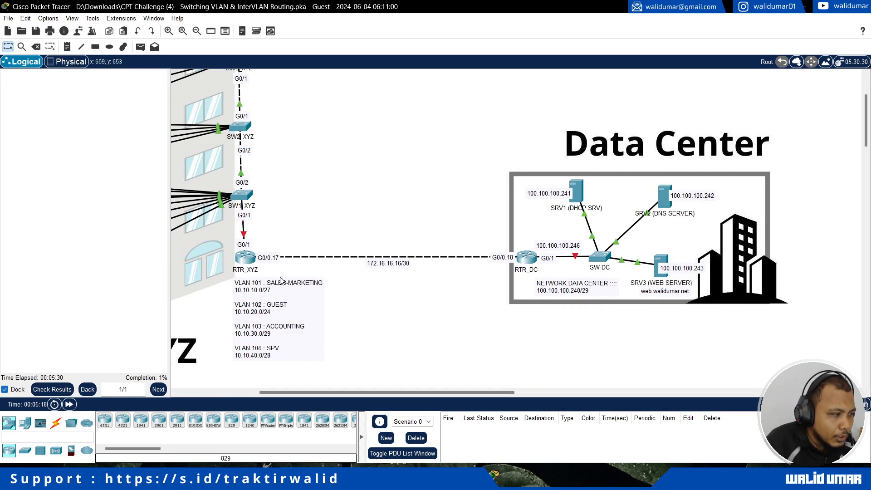
pyautogui.moveTo(524, 117); pyautogui.dragTo(497, 122)
pyautogui.click(793, 347)
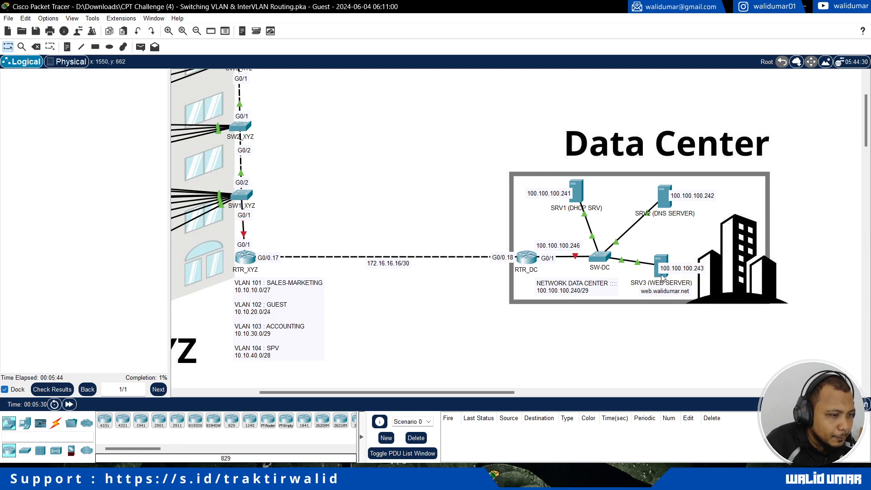
pyautogui.moveTo(662, 277)
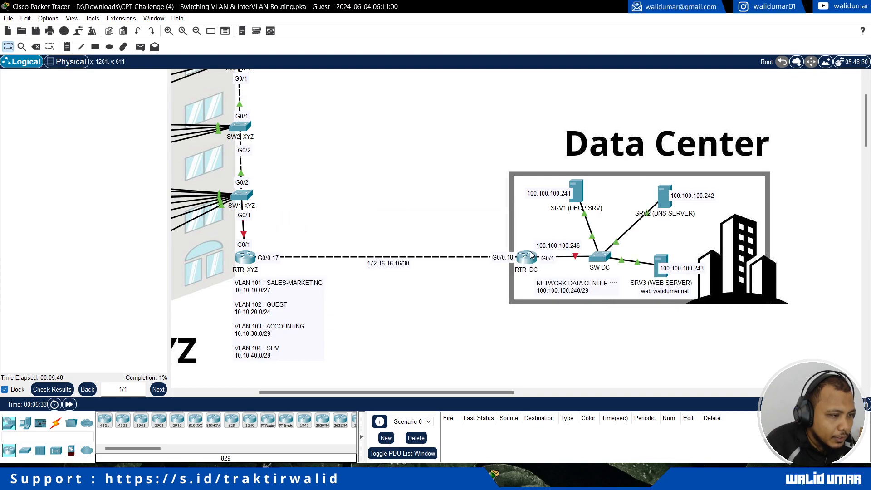
pyautogui.moveTo(532, 256)
pyautogui.moveTo(579, 189)
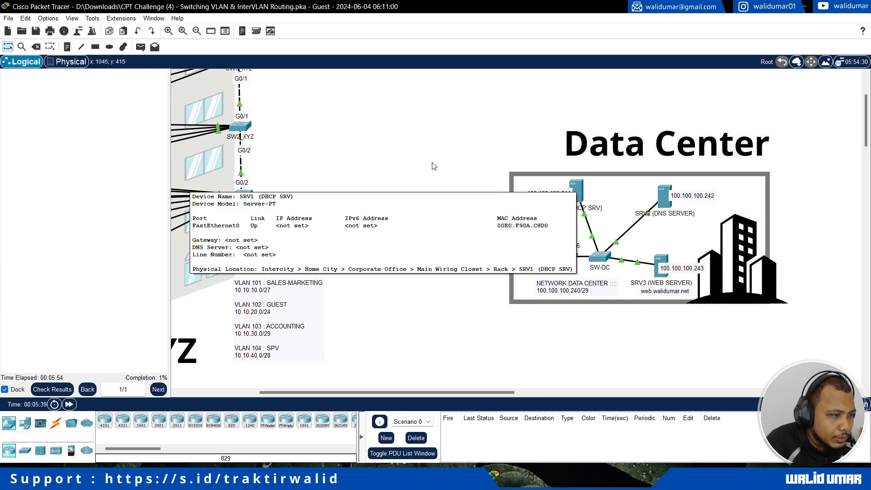
pyautogui.moveTo(476, 236); pyautogui.dragTo(533, 302)
pyautogui.moveTo(443, 393); pyautogui.dragTo(390, 393)
pyautogui.scroll(3, 424, 223)
pyautogui.moveTo(439, 146); pyautogui.dragTo(389, 302)
pyautogui.click(511, 304)
pyautogui.moveTo(451, 394); pyautogui.dragTo(478, 393)
pyautogui.scroll(-3, 498, 299)
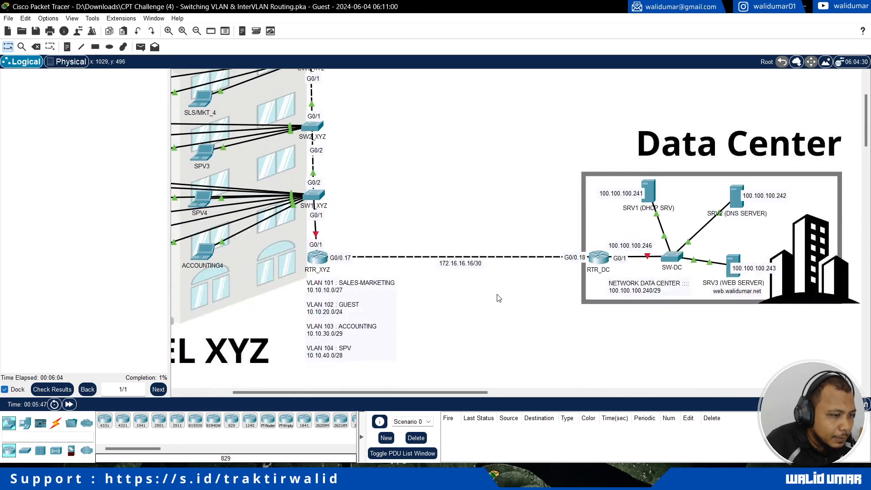
# Give the DHCP server SRV1 the static IPv4 address 100.100.100.241 with subnet mask 255.255.255.248
pyautogui.scroll(1, 499, 298)
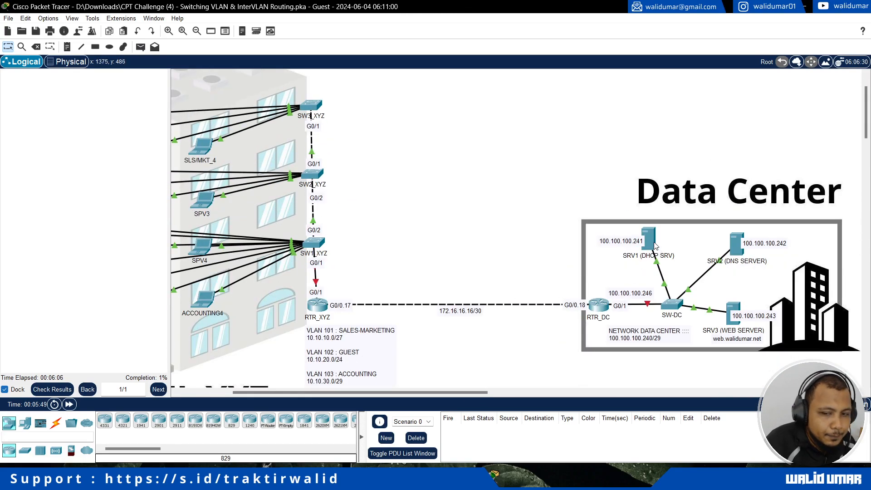
pyautogui.moveTo(655, 245)
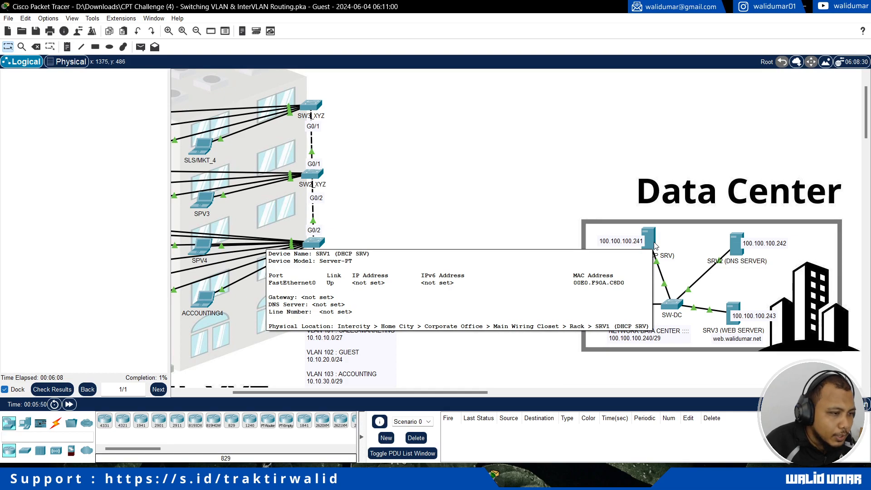
pyautogui.click(649, 237)
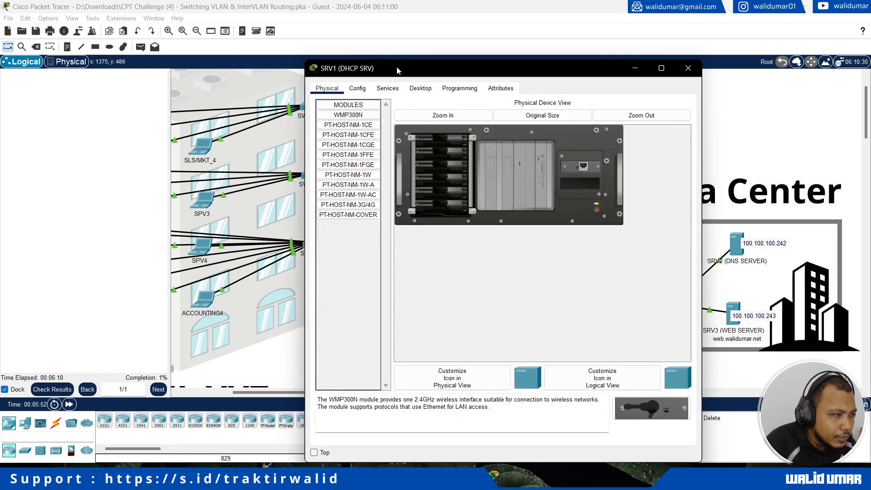
pyautogui.moveTo(396, 73); pyautogui.dragTo(241, 47)
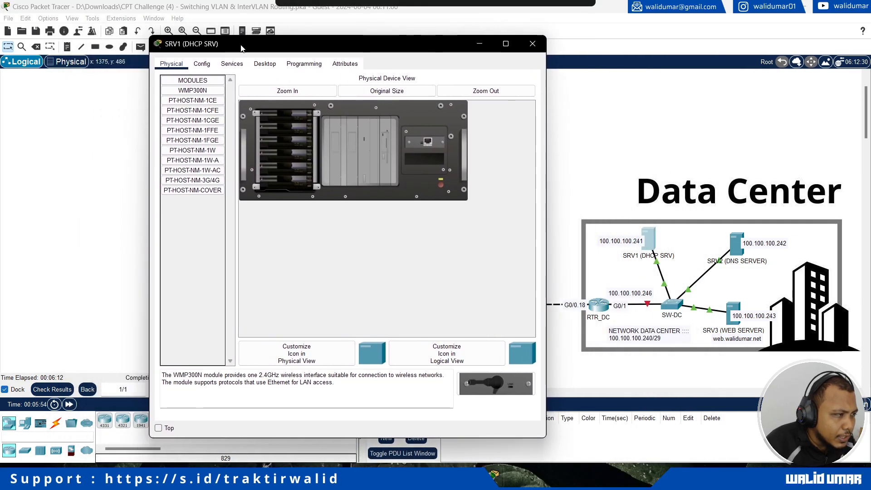
pyautogui.click(262, 65)
pyautogui.click(214, 113)
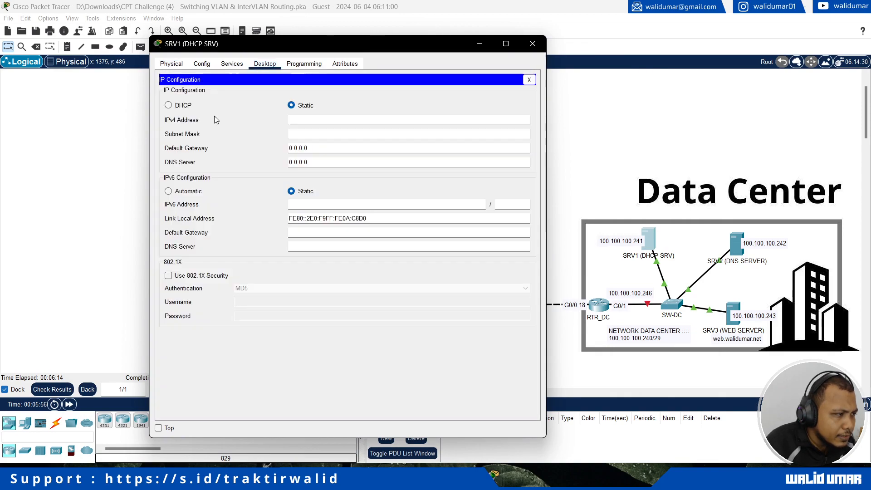
pyautogui.click(306, 121)
pyautogui.write('1')
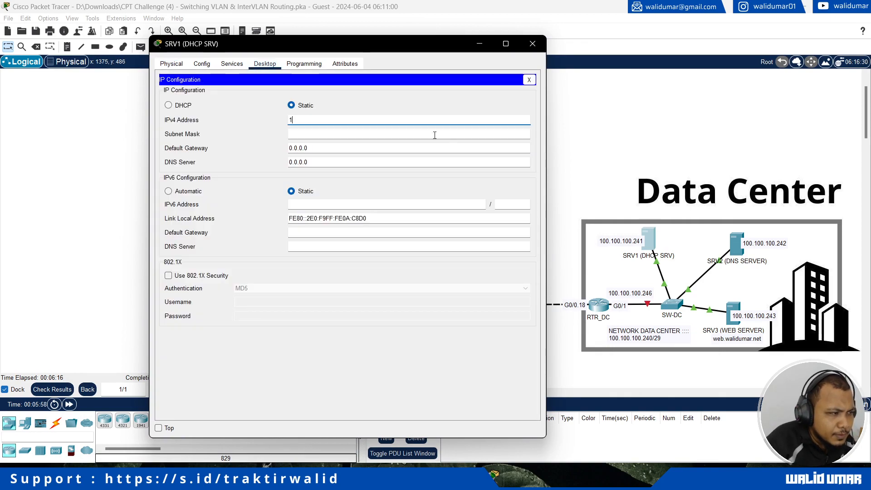
pyautogui.write('00.100.241')
pyautogui.press('Tab')
pyautogui.write('25')
pyautogui.write('5.255.248')
# Set SRV1's default gateway to 100.100.100.246 and DNS server to 100.100.100.242, copy the DNS address, and close the IP configuration
pyautogui.press('Tab')
pyautogui.write('1')
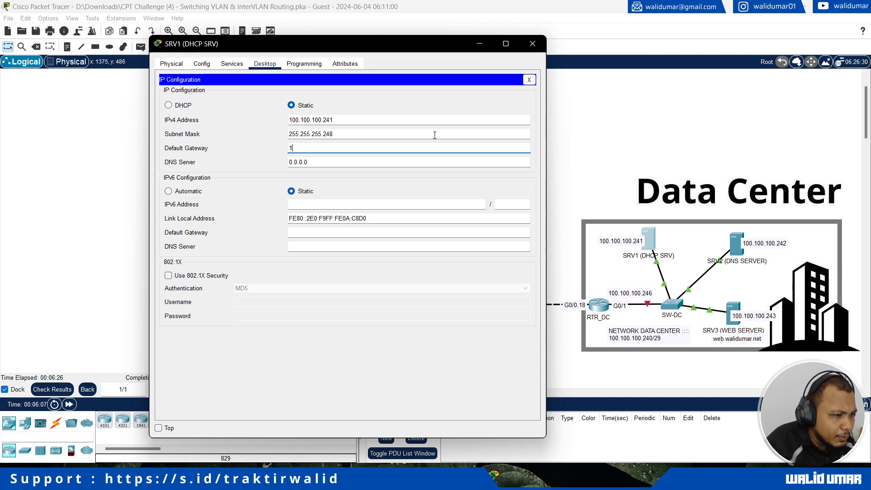
pyautogui.write('00.100.')
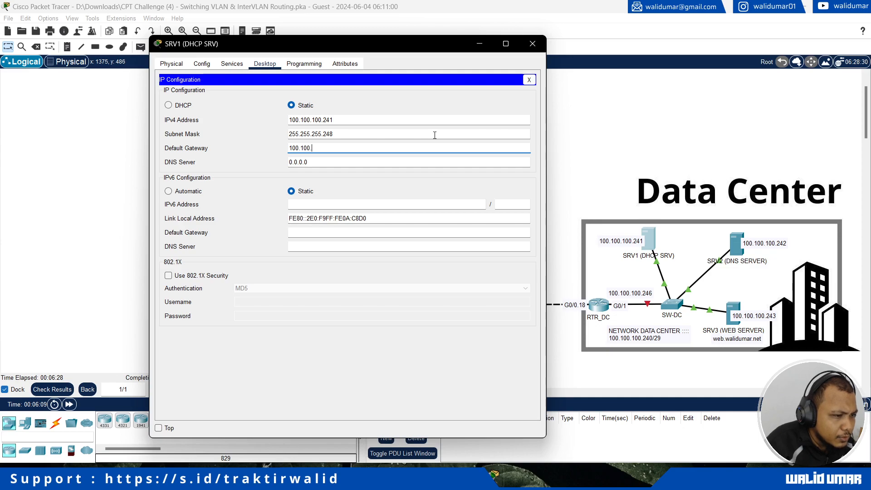
pyautogui.write('100.246')
pyautogui.press('Tab')
pyautogui.write('100')
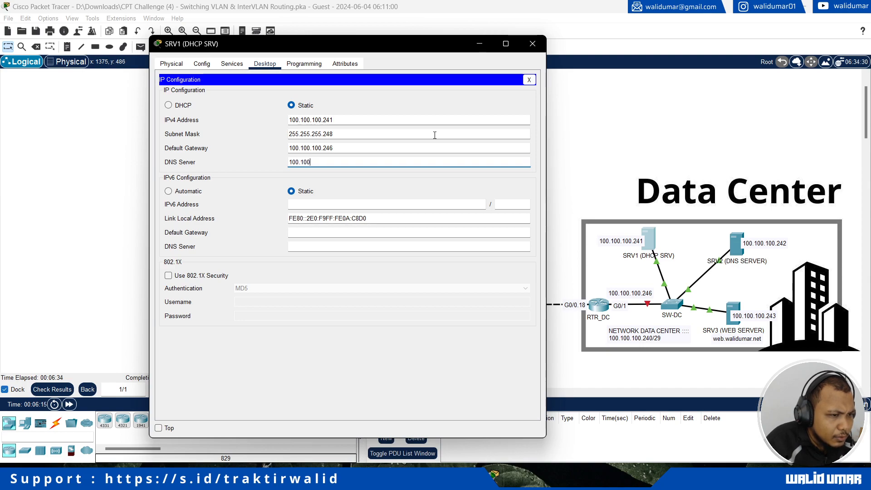
pyautogui.write('.100.100.242')
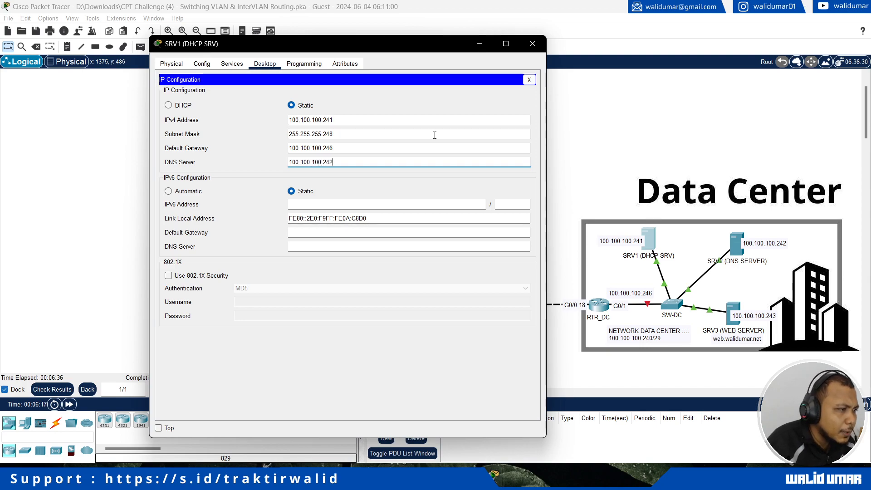
pyautogui.press('Return')
pyautogui.hotkey('ctrl', 'c')
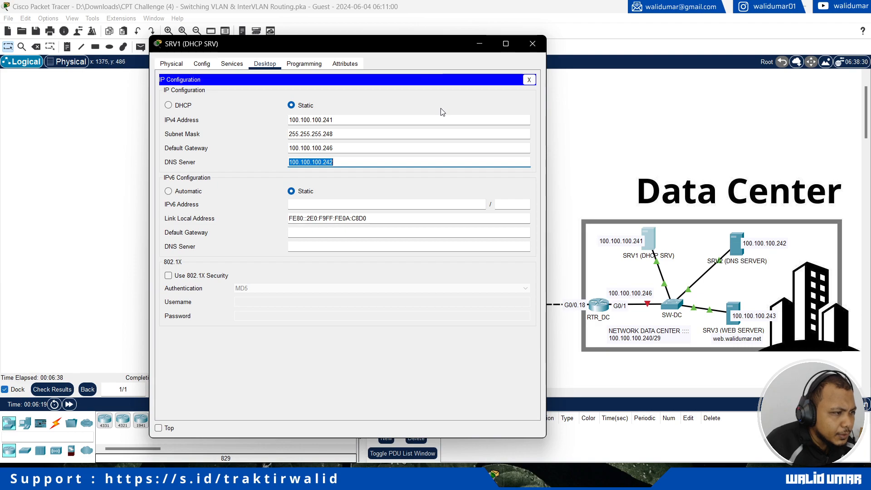
pyautogui.click(530, 80)
# Open SRV1's DHCP service settings beside the VLAN list and keep the server window always on top
pyautogui.moveTo(340, 46); pyautogui.dragTo(644, 49)
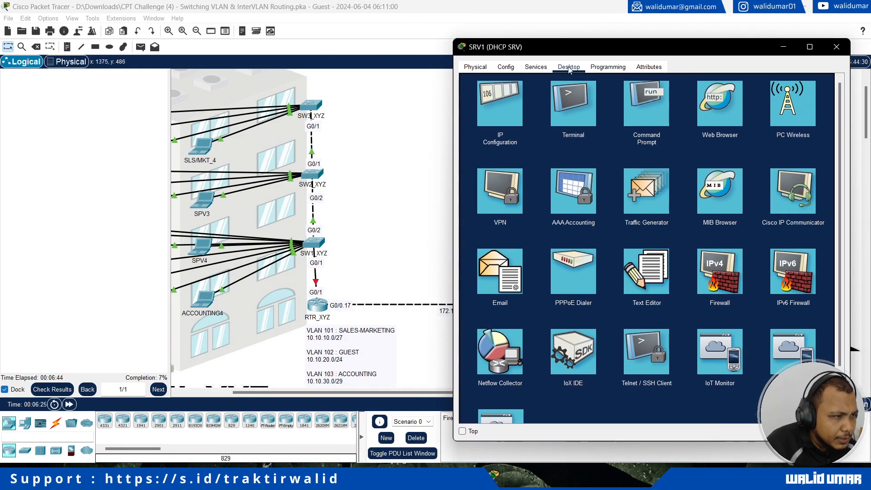
pyautogui.click(537, 68)
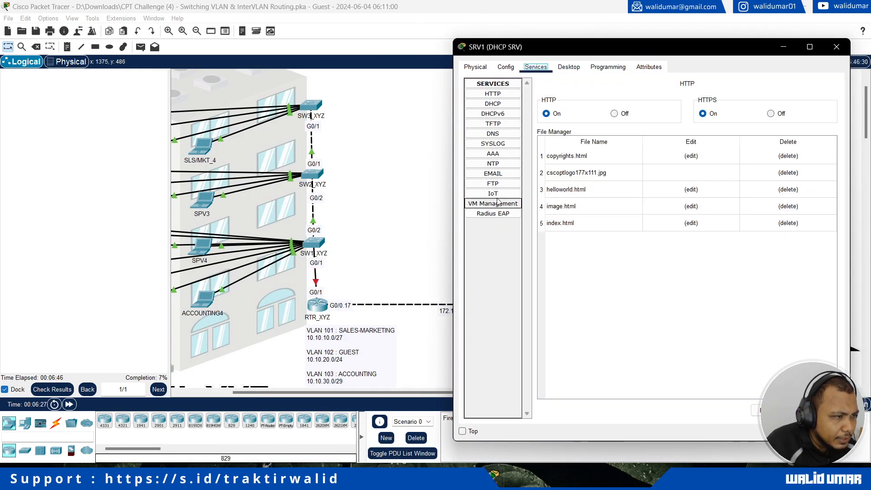
pyautogui.click(496, 105)
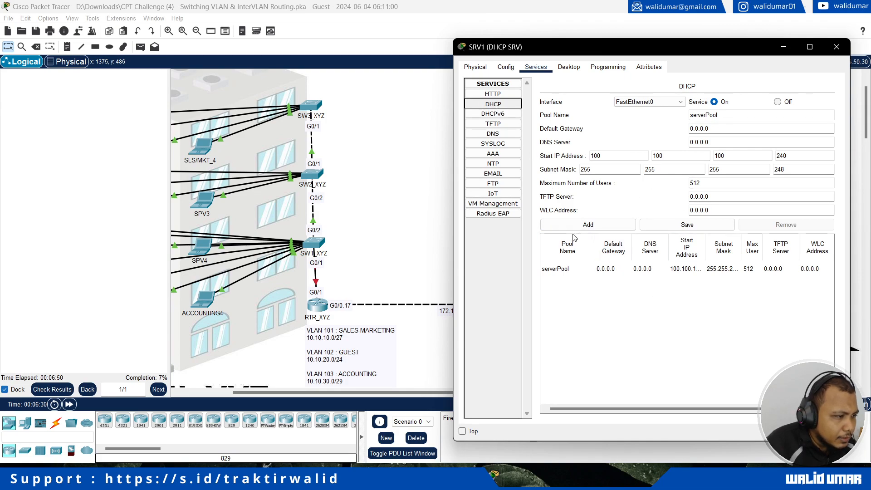
pyautogui.scroll(-2, 419, 307)
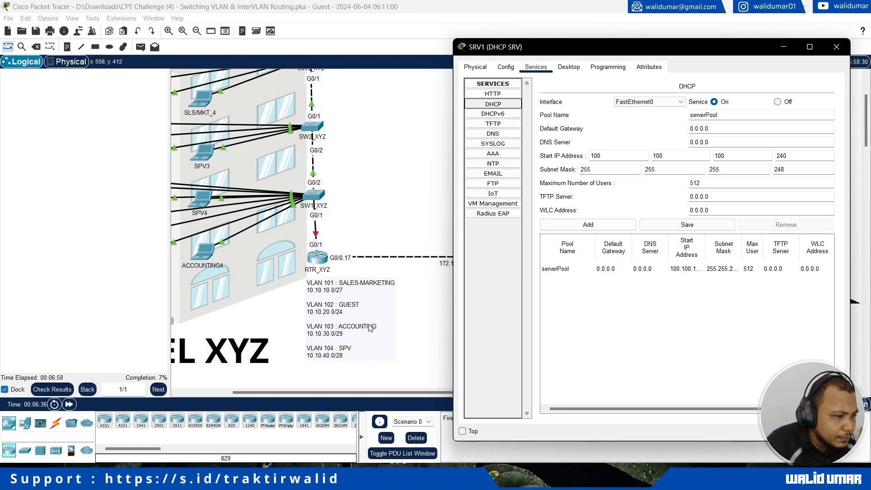
pyautogui.click(464, 432)
pyautogui.click(464, 432)
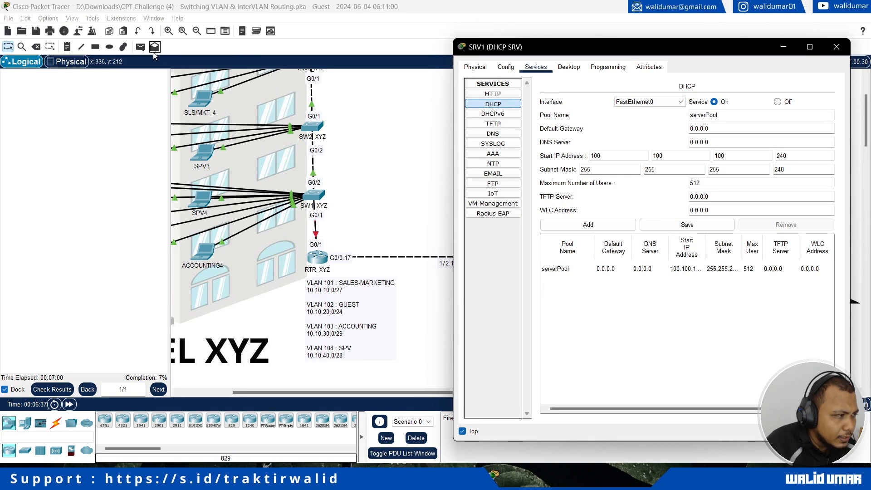
# Name the DHCP pool 101 for the Sales-Marketing VLAN and set its default gateway to 10.10.10.30
pyautogui.click(171, 31)
pyautogui.click(171, 30)
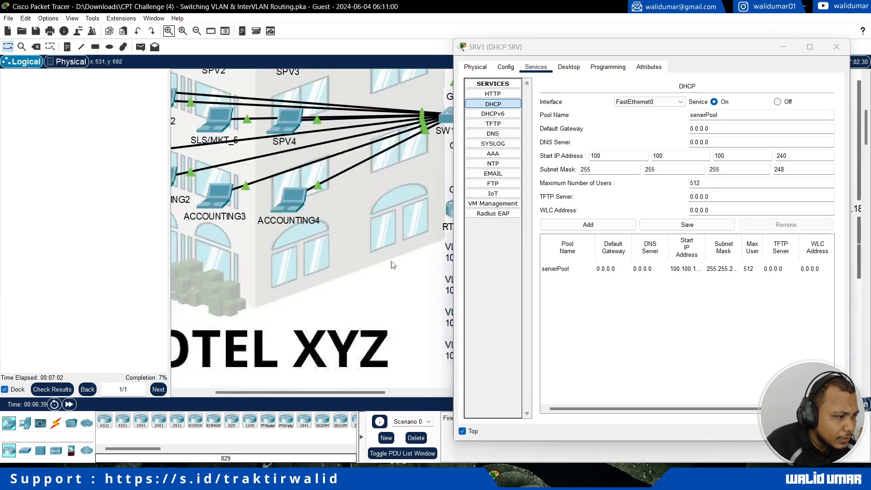
pyautogui.moveTo(362, 394); pyautogui.dragTo(418, 394)
pyautogui.moveTo(733, 117); pyautogui.dragTo(681, 142)
pyautogui.write('101')
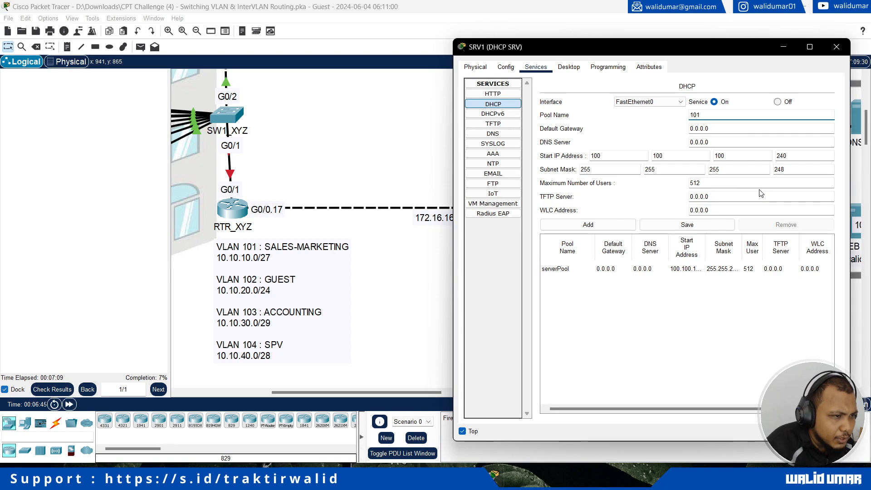
pyautogui.press('Tab')
pyautogui.write('1')
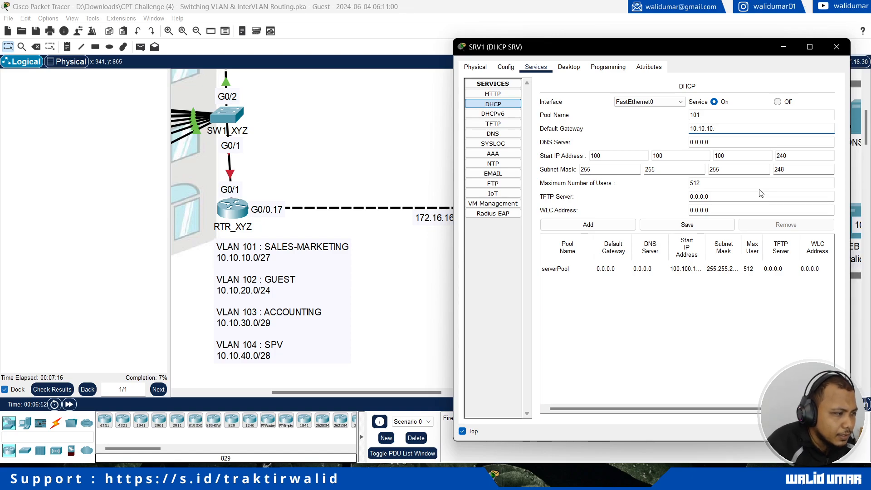
pyautogui.write('30')
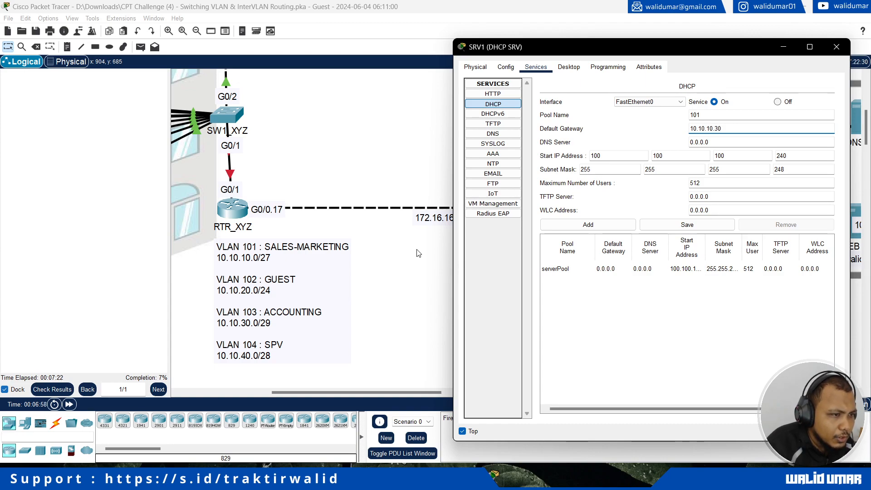
# Set pool 101's DNS server to the copied 100.100.100.242 and its start IP address to 10.10.10.1
pyautogui.press('Tab')
pyautogui.hotkey('ctrl', 'v')
pyautogui.press('Tab')
pyautogui.write('10')
pyautogui.press('Tab')
pyautogui.write('10')
pyautogui.press('Tab')
pyautogui.press('Tab')
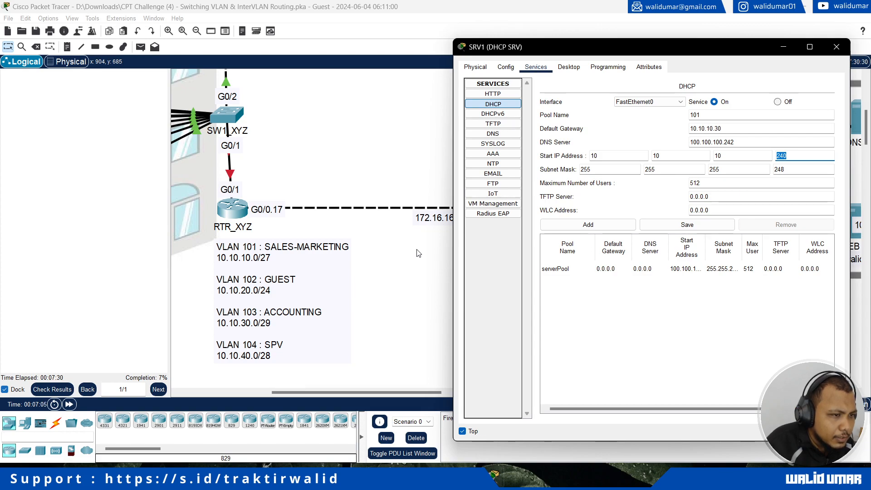
pyautogui.write('1')
# Set the subnet mask to 255.255.255.224 and the maximum number of users to 29, and add pool 101
pyautogui.press('Tab')
pyautogui.press('Tab')
pyautogui.press('Tab')
pyautogui.press('Tab')
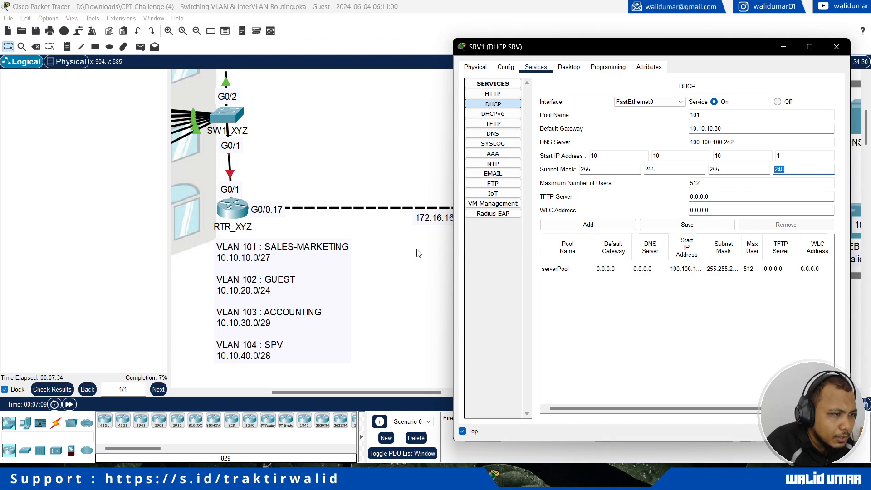
pyautogui.write('224')
pyautogui.press('Tab')
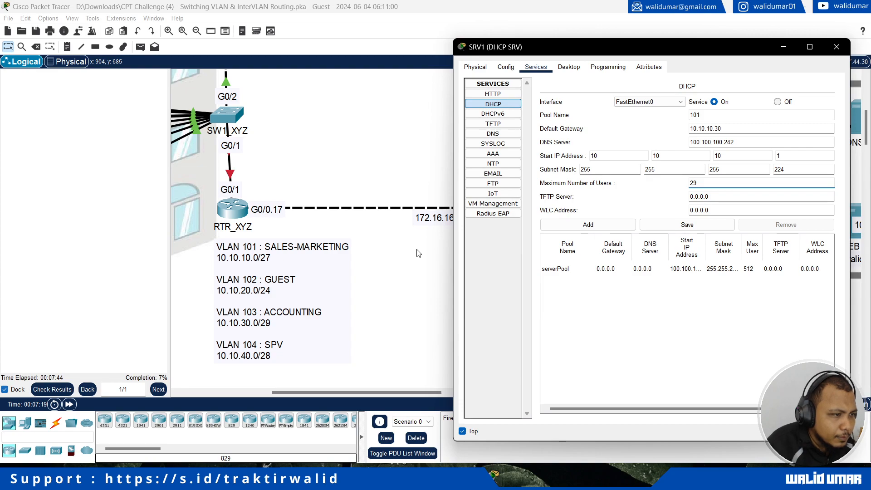
pyautogui.doubleClick(692, 183)
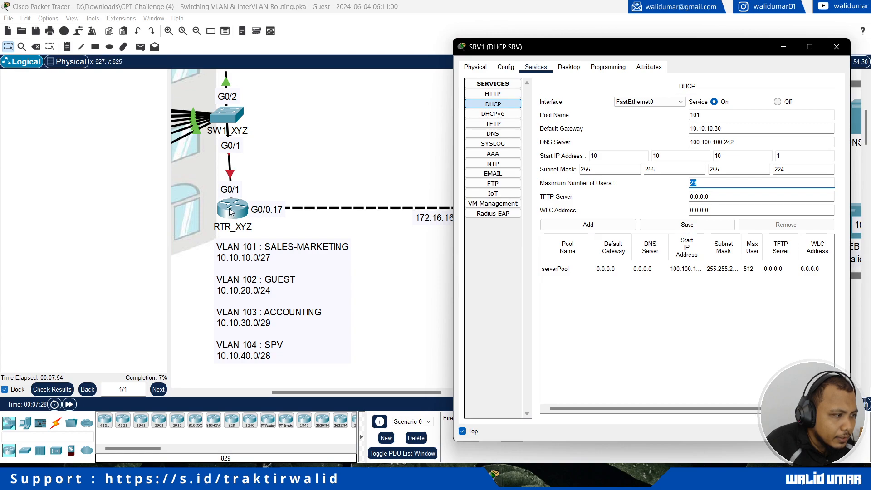
pyautogui.click(602, 226)
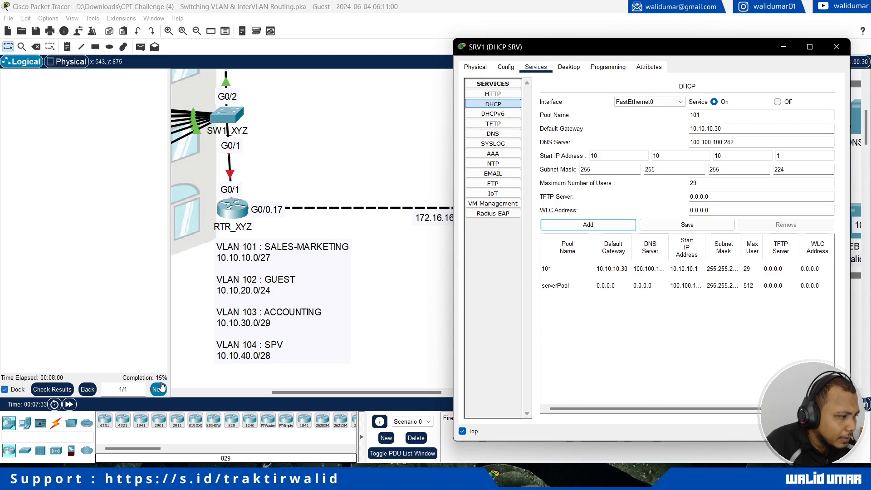
# Name the next DHCP pool 102 for the Guest VLAN and set its default gateway to 10.10.20.254
pyautogui.click(718, 116)
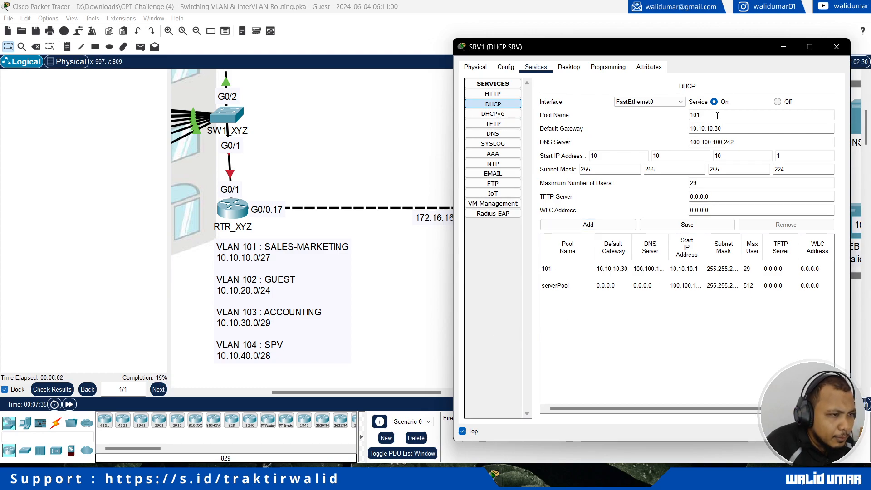
pyautogui.write('2')
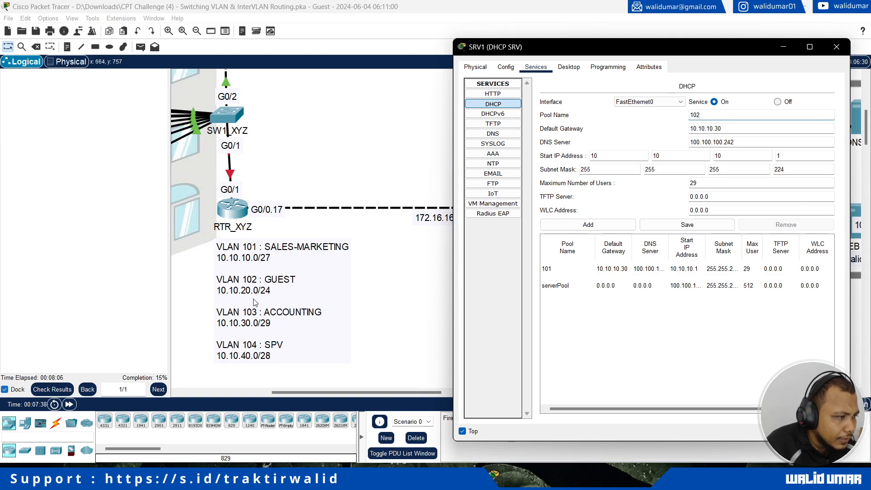
pyautogui.moveTo(734, 130); pyautogui.dragTo(686, 129)
pyautogui.press('Right')
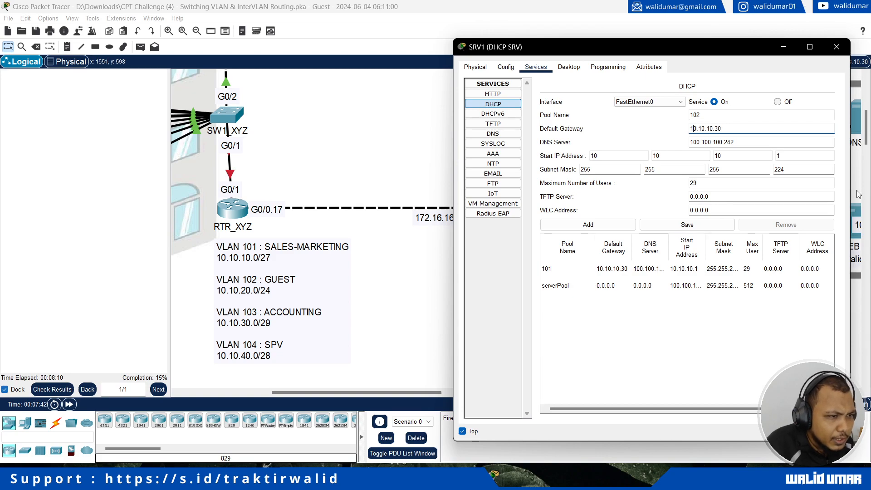
pyautogui.press('Right')
pyautogui.press('Right')
pyautogui.press('Right')
pyautogui.press('Right')
pyautogui.press('Right')
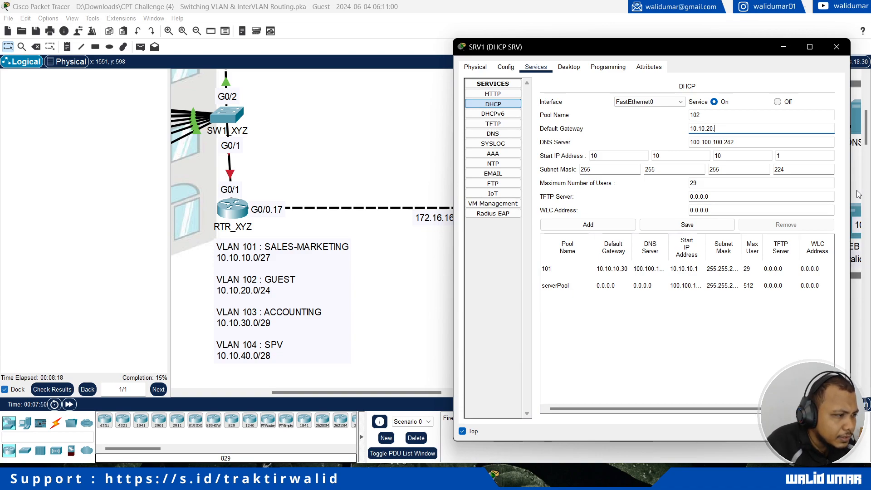
pyautogui.write('254')
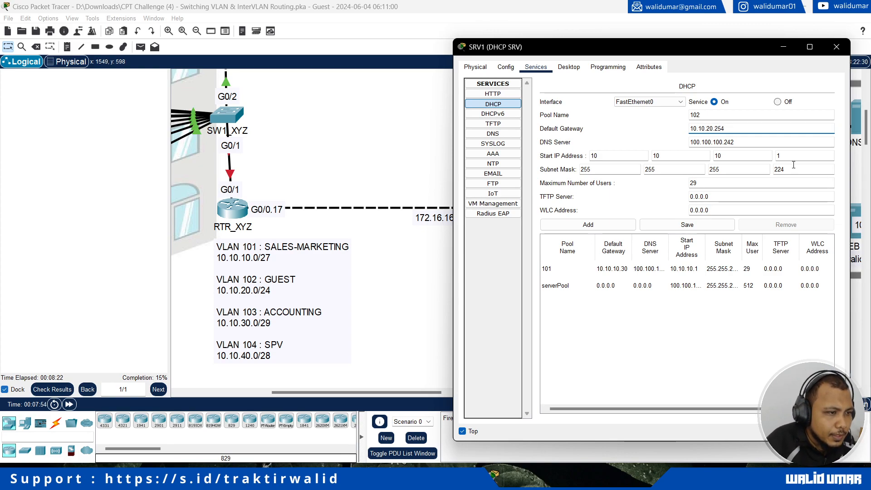
# Set pool 102's start IP address to 10.10.20.1 and its subnet mask to 255.255.255.0
pyautogui.moveTo(718, 156); pyautogui.dragTo(714, 161)
pyautogui.write('2')
pyautogui.moveTo(813, 173); pyautogui.dragTo(771, 172)
pyautogui.write('0')
# Set the maximum number of users to 253, check the entered values, and add pool 102
pyautogui.press('Tab')
pyautogui.write('2')
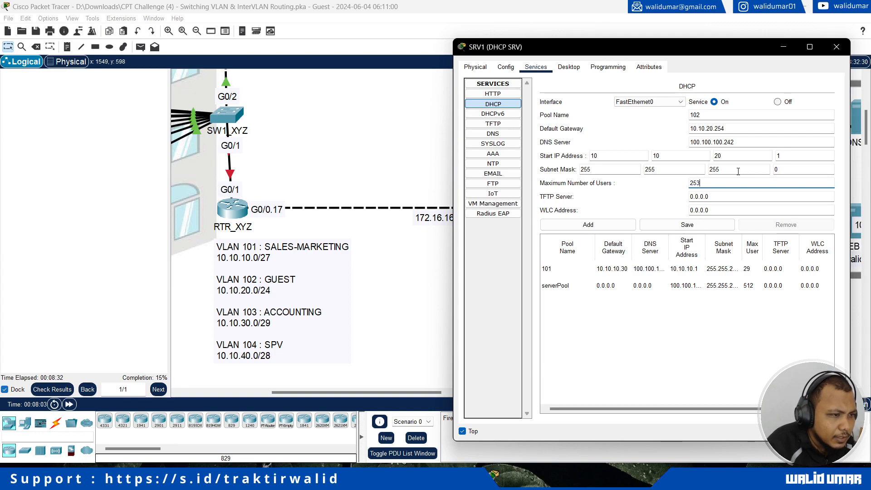
pyautogui.moveTo(713, 184); pyautogui.dragTo(680, 183)
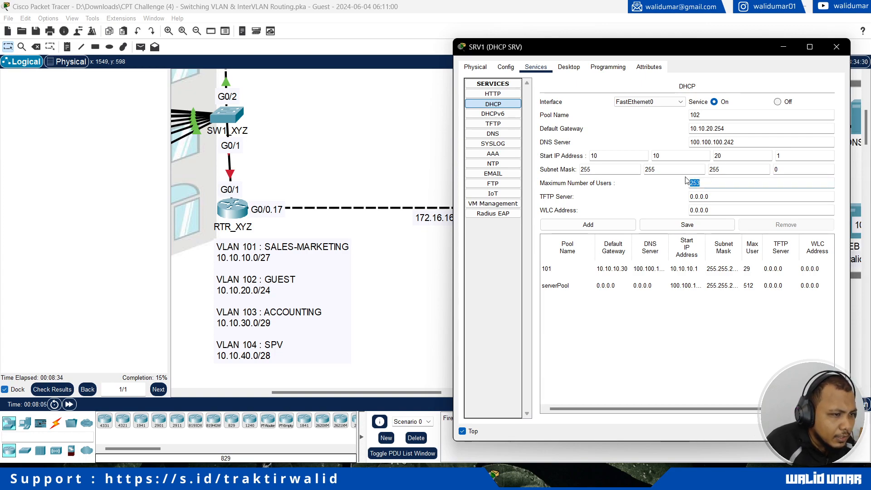
pyautogui.moveTo(757, 142); pyautogui.dragTo(675, 144)
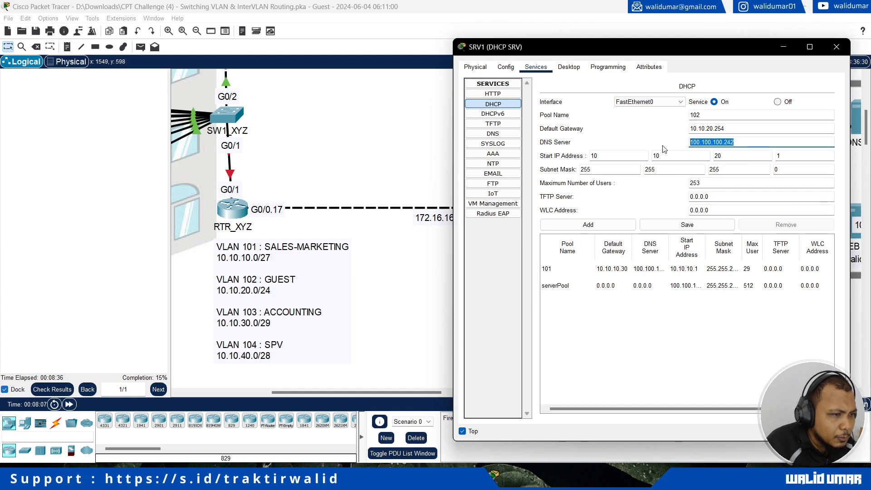
pyautogui.moveTo(727, 129); pyautogui.dragTo(657, 133)
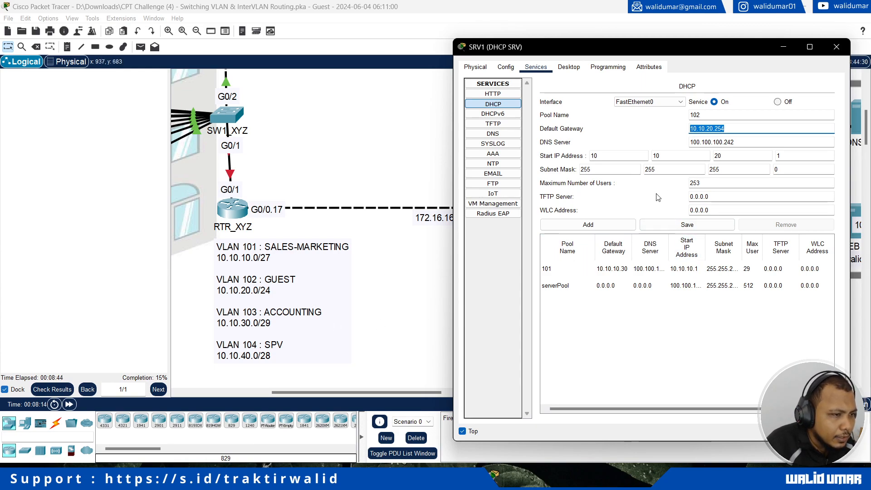
pyautogui.click(587, 227)
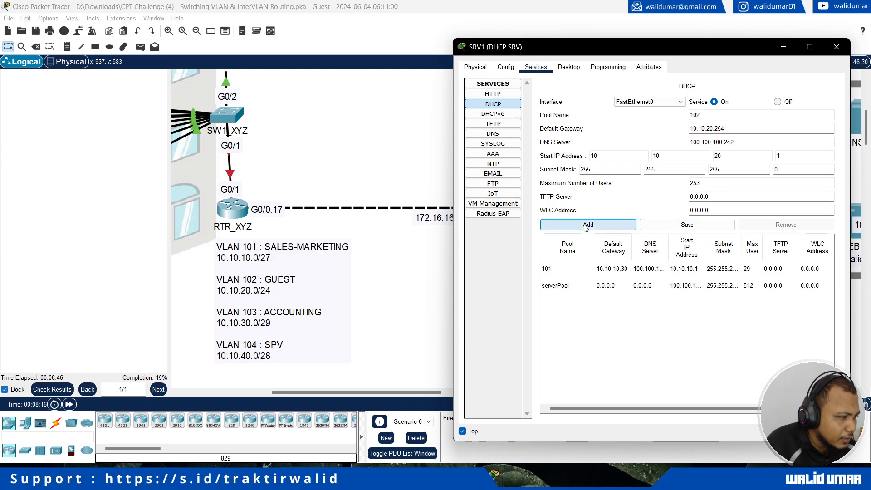
# Name the next DHCP pool 103 for the Accounting VLAN and set its default gateway to 10.10.30.6
pyautogui.click(724, 118)
pyautogui.press('BackSpace')
pyautogui.write('3')
pyautogui.press('Tab')
pyautogui.click(737, 126)
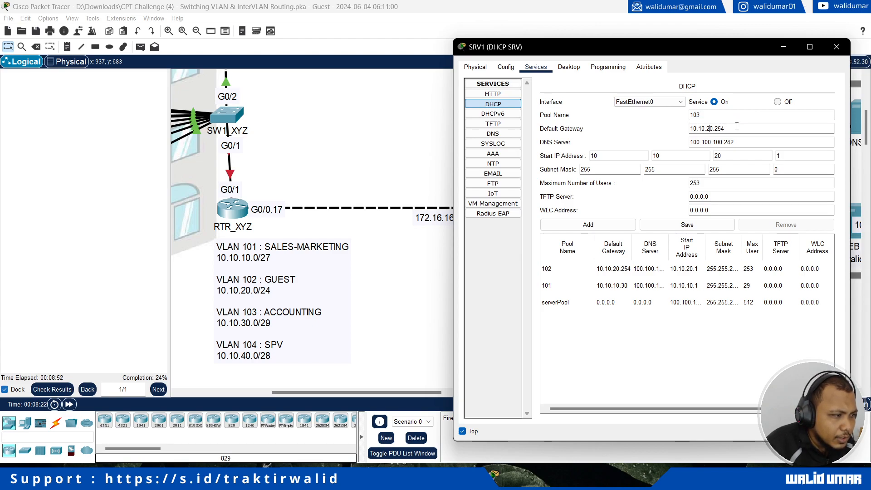
pyautogui.press('Right')
pyautogui.press('Right')
pyautogui.press('Right')
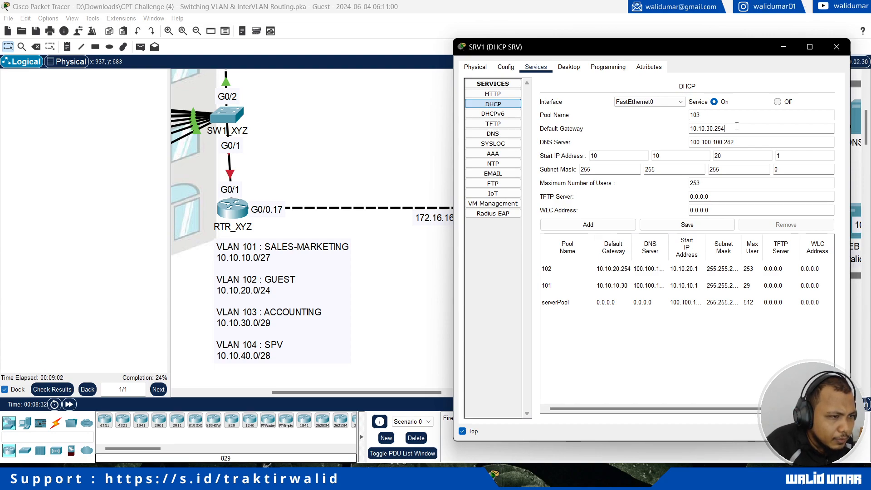
pyautogui.press('BackSpace')
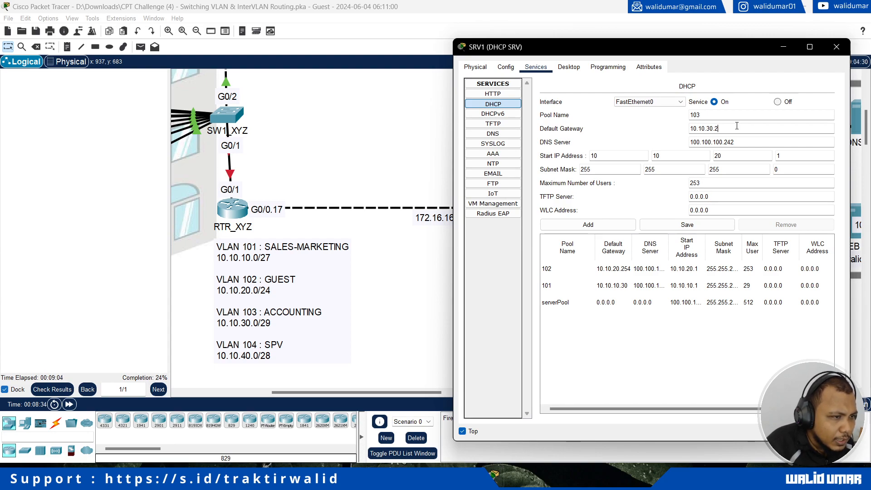
pyautogui.press('BackSpace')
# Set pool 103's start IP address to 10.10.30.1, keeping the DNS server entry
pyautogui.press('Tab')
pyautogui.press('Tab')
pyautogui.press('Tab')
pyautogui.press('Tab')
pyautogui.write('30')
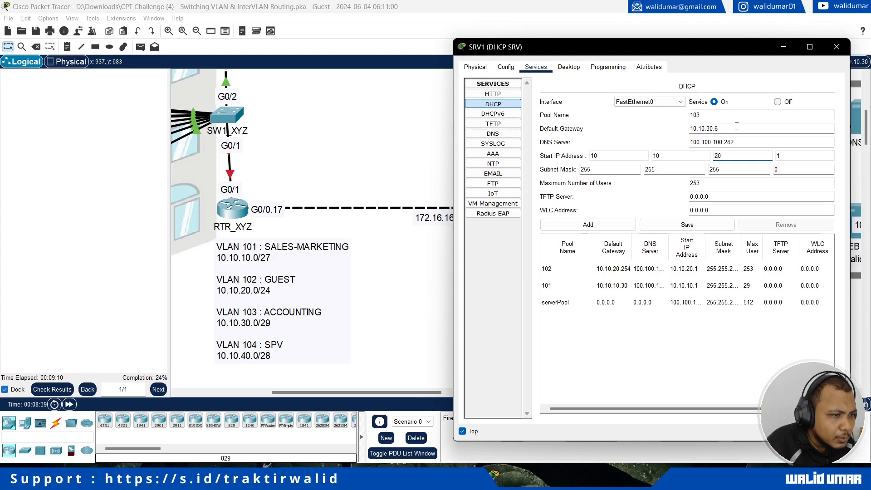
# Set the subnet mask to 255.255.255.248 and the maximum number of users to 5, and add pool 103
pyautogui.press('Tab')
pyautogui.press('Tab')
pyautogui.press('Tab')
pyautogui.press('Tab')
pyautogui.press('Tab')
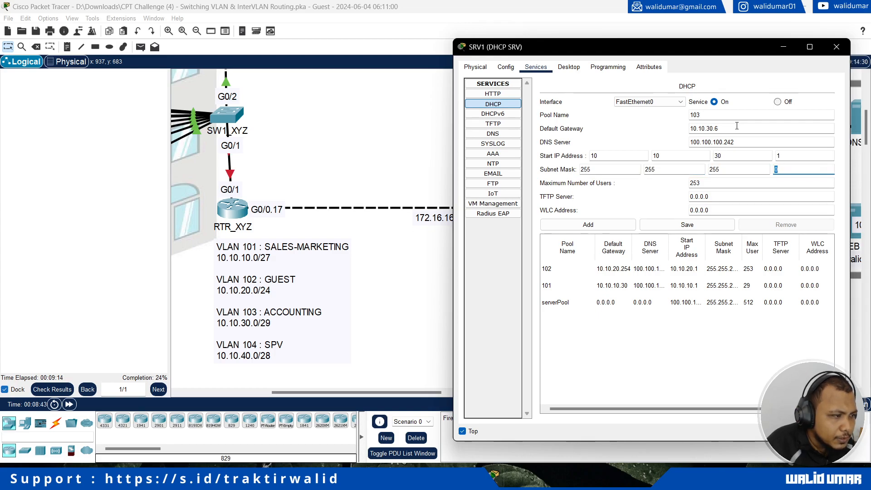
pyautogui.write('248')
pyautogui.press('Tab')
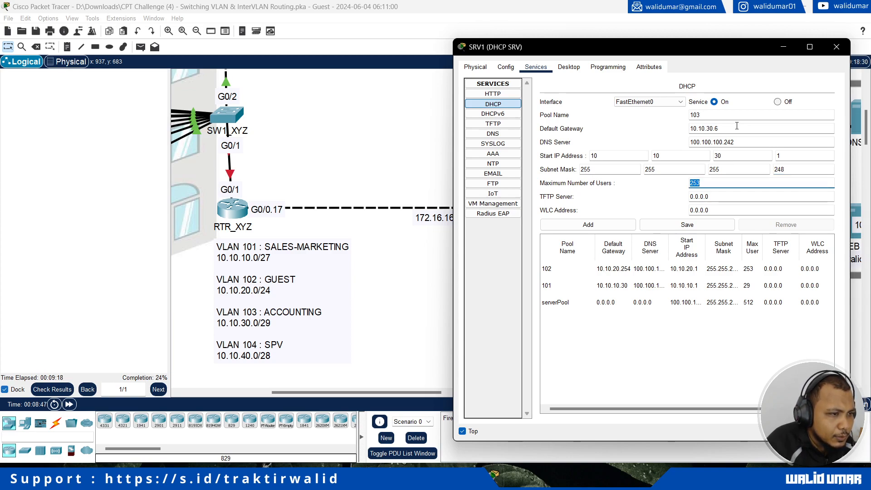
pyautogui.write('5')
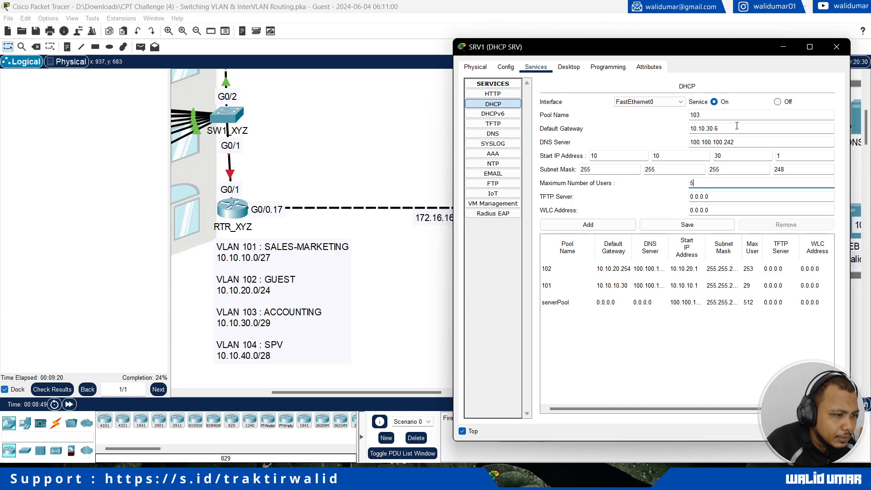
pyautogui.click(613, 228)
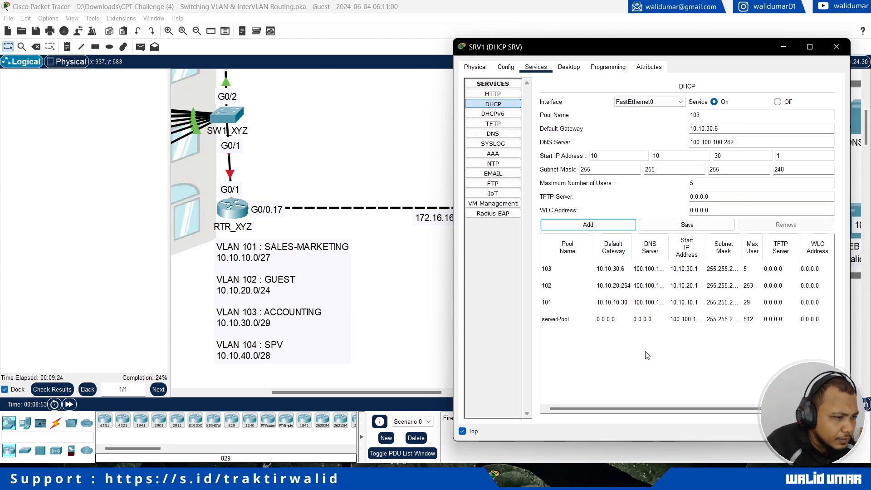
# Starting from pool 103's settings, name the next pool 104 for the SPV VLAN and set its default gateway to 10.10.40.14
pyautogui.click(591, 271)
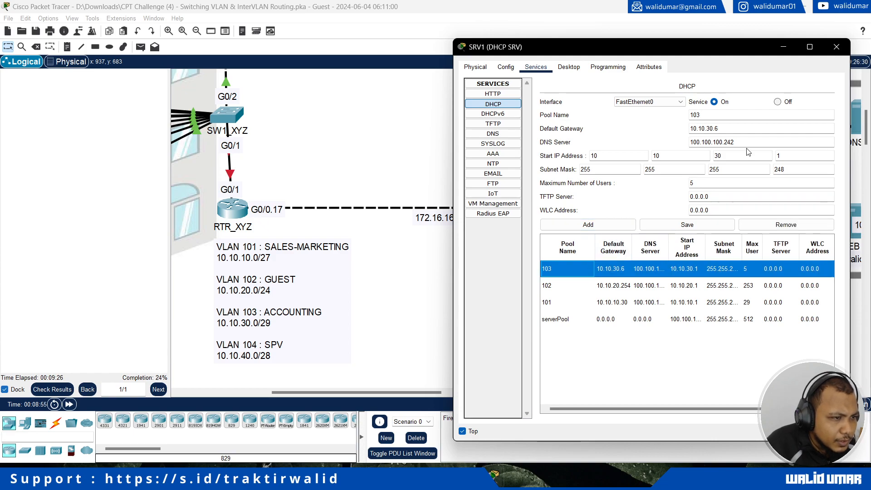
pyautogui.click(747, 144)
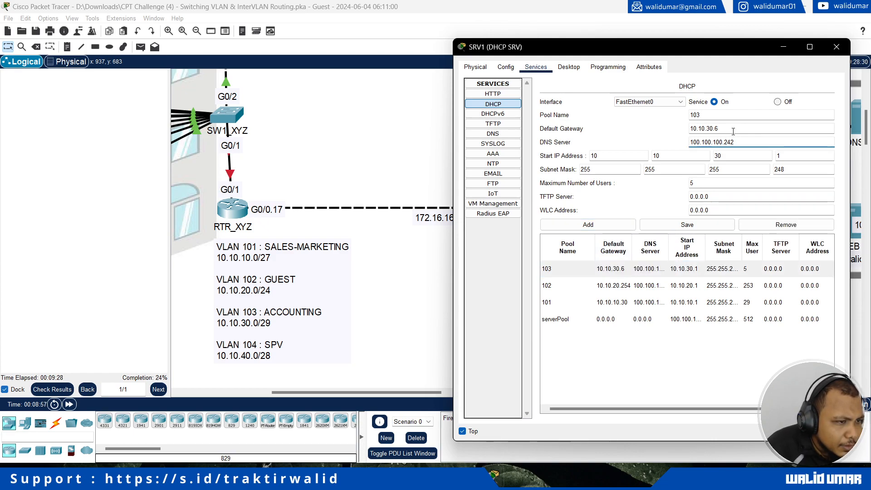
pyautogui.moveTo(795, 171); pyautogui.dragTo(762, 170)
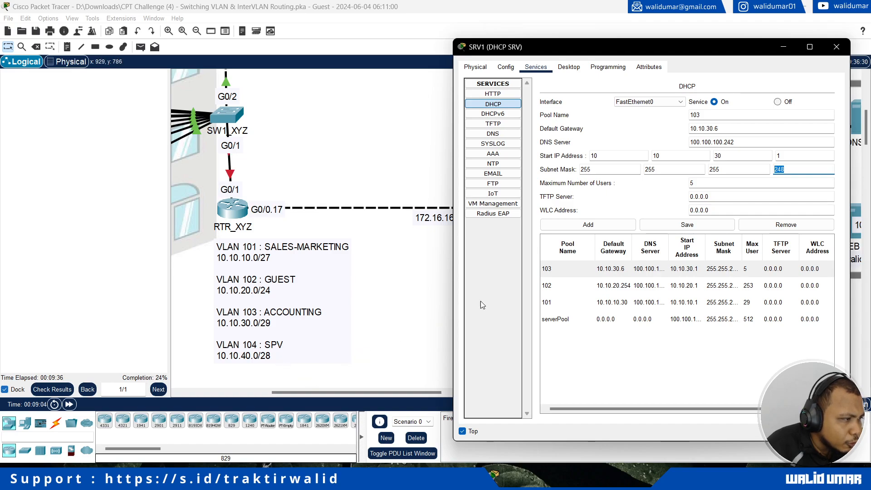
pyautogui.click(726, 120)
pyautogui.press('Tab')
pyautogui.press('End')
pyautogui.press('Left')
pyautogui.press('Left')
pyautogui.press('Left')
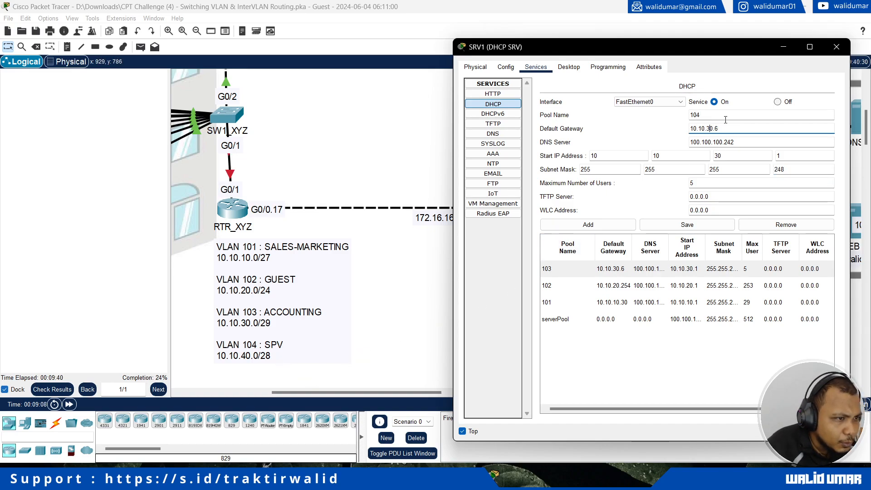
pyautogui.press('BackSpace')
pyautogui.write('4')
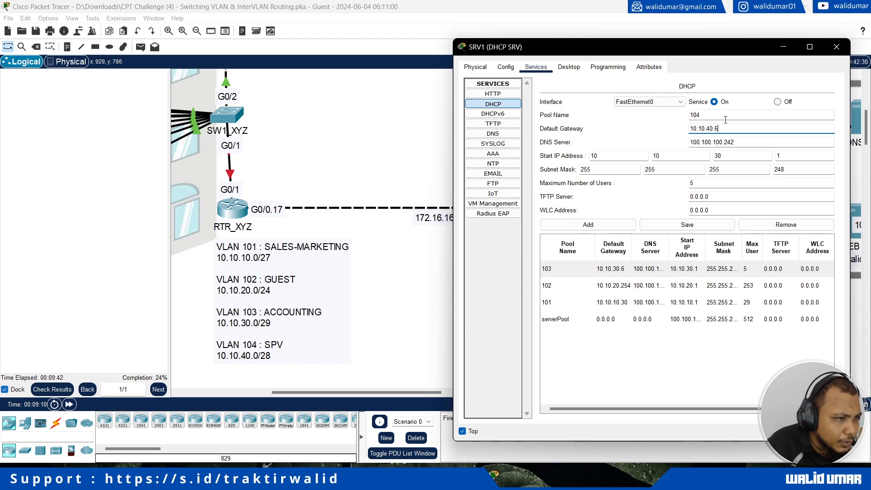
pyautogui.press('BackSpace')
pyautogui.write('14')
# Set pool 104's start IP address to 10.10.40.1
pyautogui.press('Tab')
pyautogui.press('Tab')
pyautogui.press('Tab')
pyautogui.press('Tab')
pyautogui.write('40')
# Set the subnet mask to 255.255.255.240 and the maximum number of users to 13, and add pool 104
pyautogui.press('Tab')
pyautogui.press('Tab')
pyautogui.press('Tab')
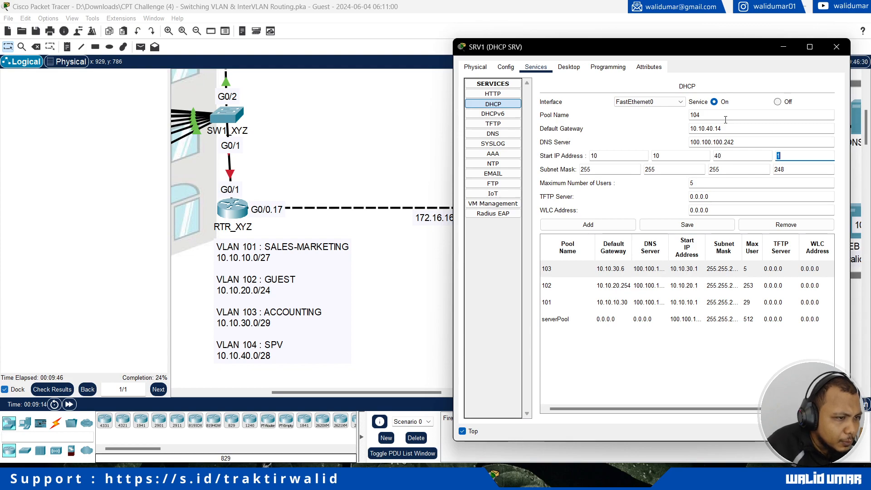
pyautogui.press('Tab')
pyautogui.press('Tab')
pyautogui.write('240')
pyautogui.press('Tab')
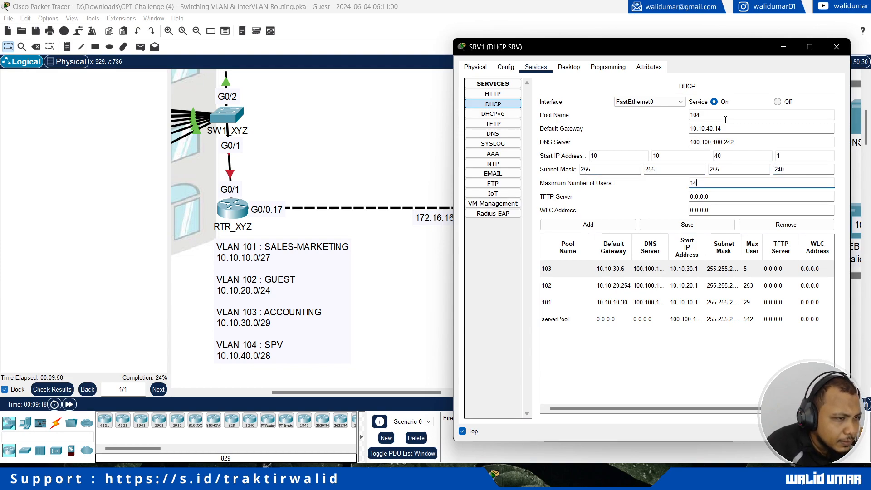
pyautogui.moveTo(711, 186); pyautogui.dragTo(672, 187)
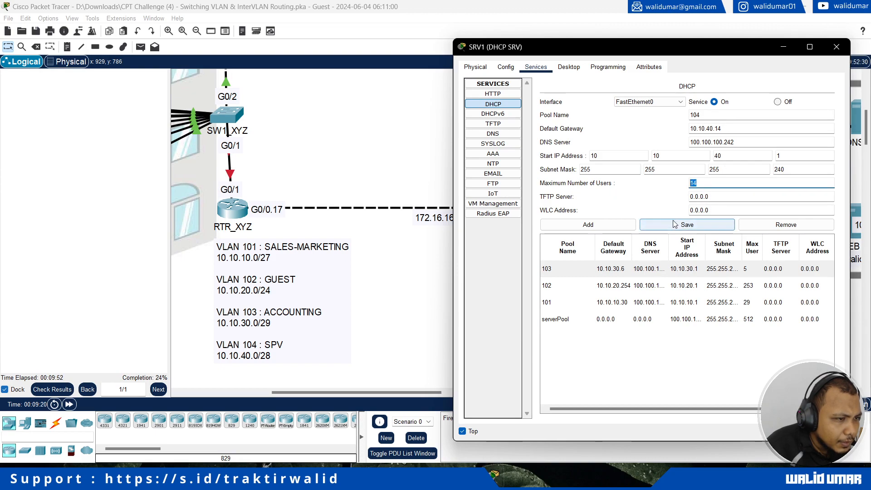
pyautogui.click(696, 184)
pyautogui.press('BackSpace')
pyautogui.write('3')
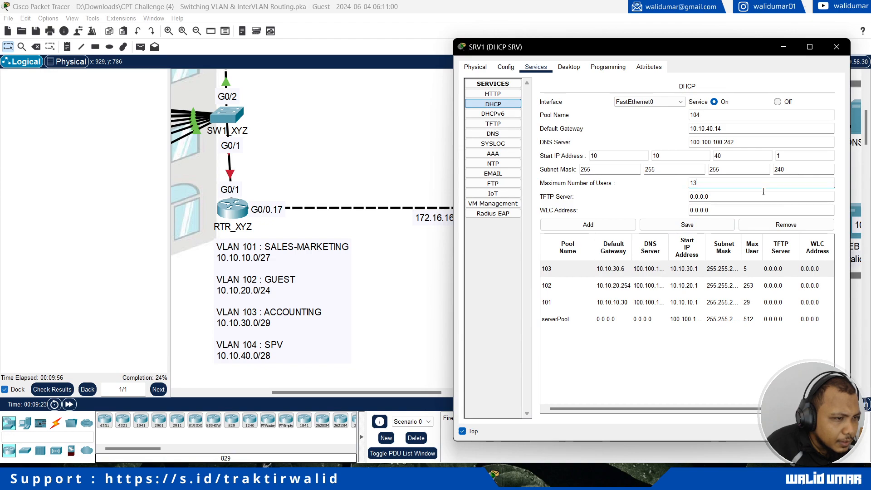
pyautogui.click(614, 227)
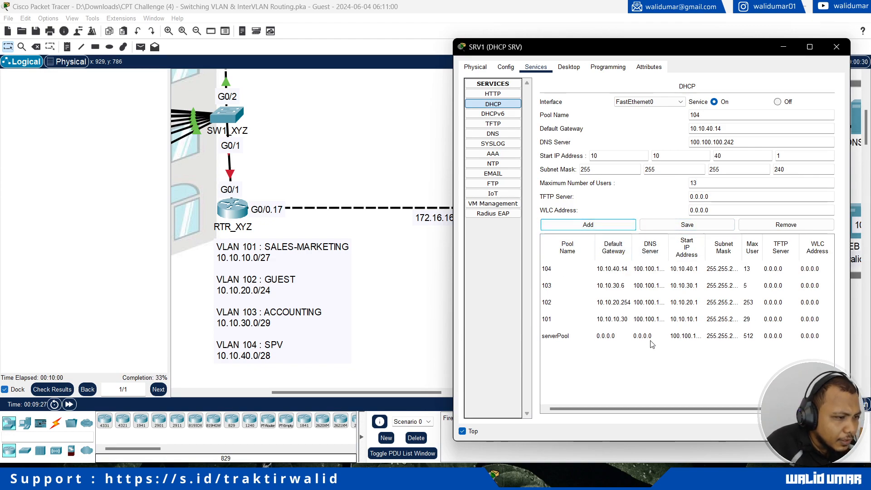
# Close SRV1's window and open the command-line interface of router RTR_DC beside the data center topology
pyautogui.click(837, 48)
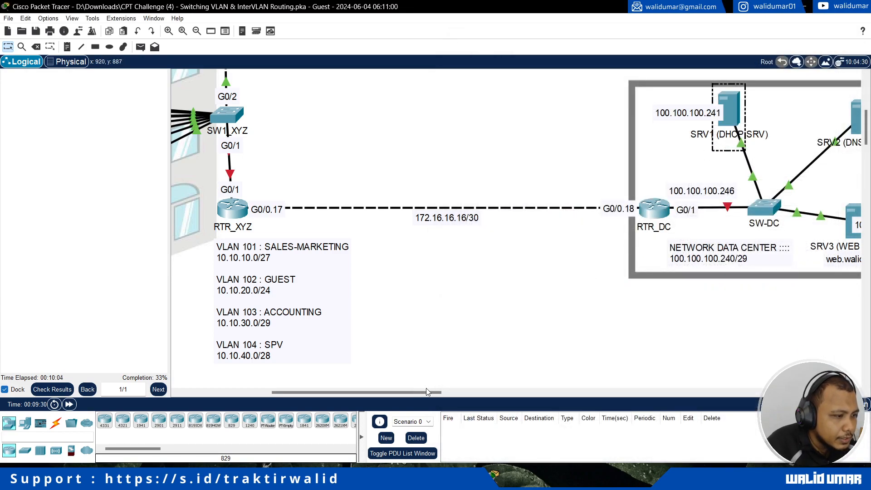
pyautogui.moveTo(418, 393); pyautogui.dragTo(414, 396)
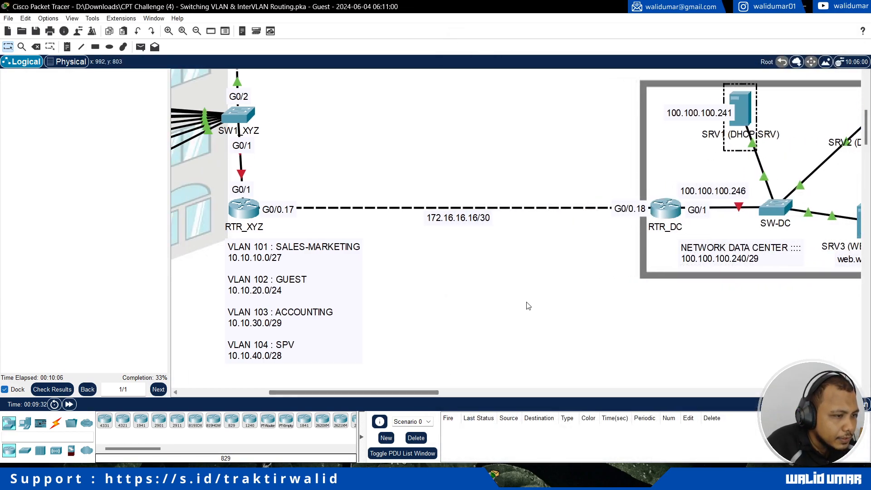
pyautogui.click(665, 215)
pyautogui.moveTo(498, 77); pyautogui.dragTo(210, 38)
pyautogui.click(94, 58)
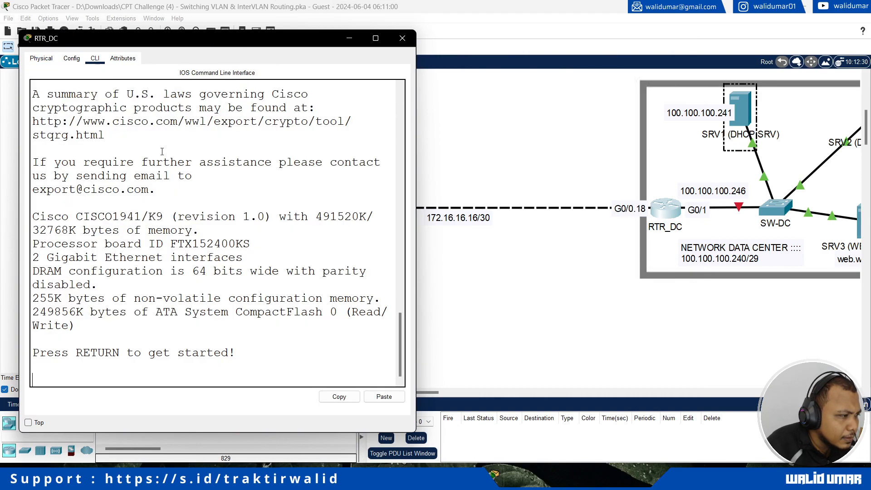
# Enter global configuration mode on the data center router and set its hostname to RTR_DC
pyautogui.press('Return')
pyautogui.write('en')
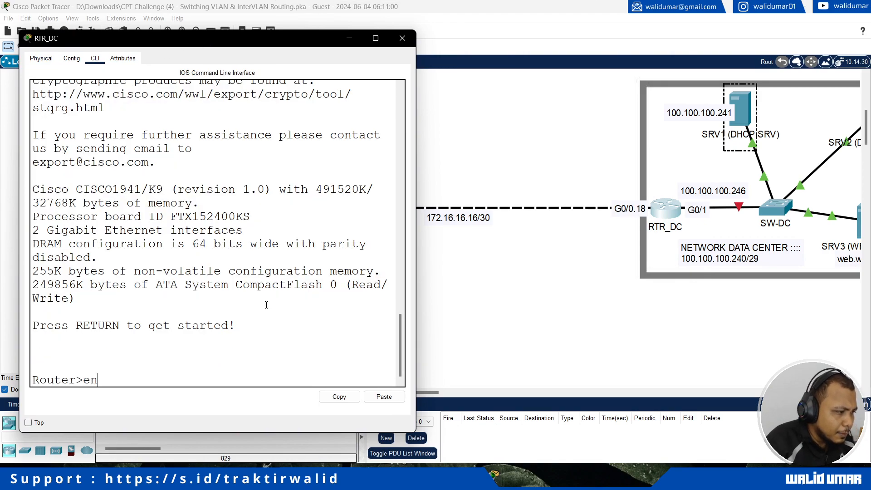
pyautogui.press('Return')
pyautogui.write('conf t')
pyautogui.press('Return')
pyautogui.write('hostname')
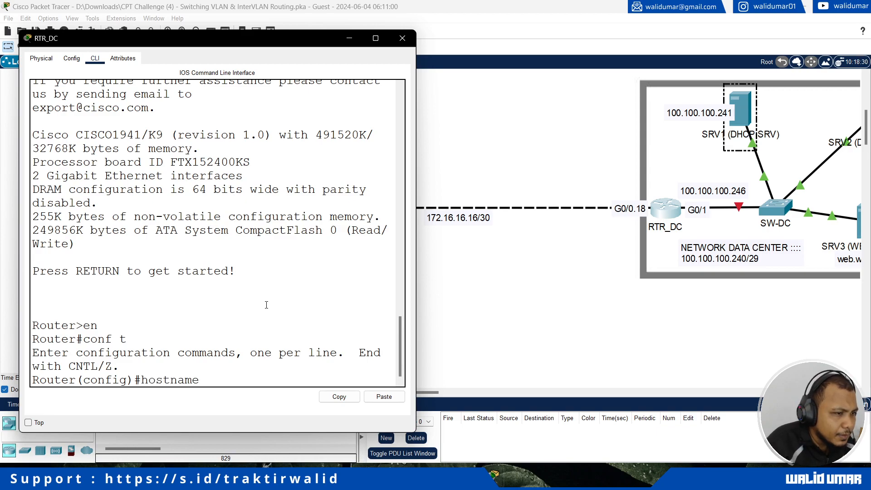
pyautogui.write(' RTR-D')
pyautogui.press('BackSpace')
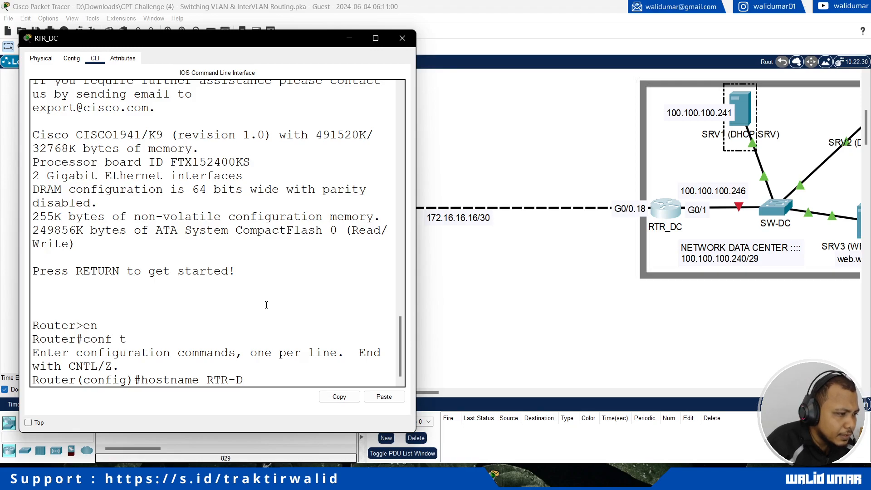
pyautogui.write('_DC')
pyautogui.press('Return')
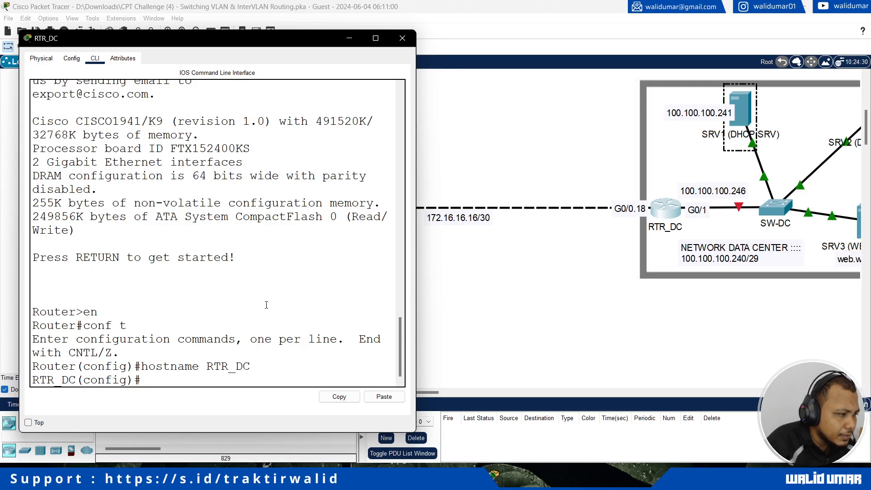
# Assign interface g0/1 the address 100.100.100.246 with mask 255.255.255.248 and enable it
pyautogui.write('int g0/')
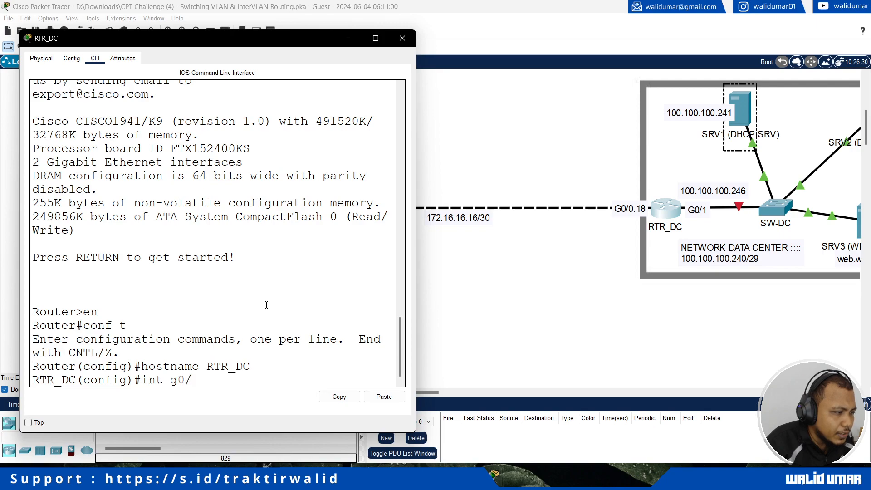
pyautogui.write('1')
pyautogui.press('Return')
pyautogui.write('ip a')
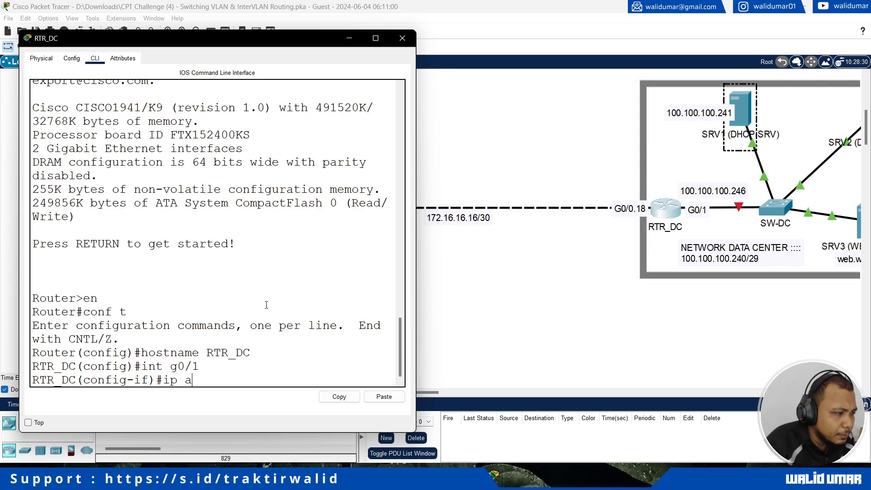
pyautogui.write('dd 100.100')
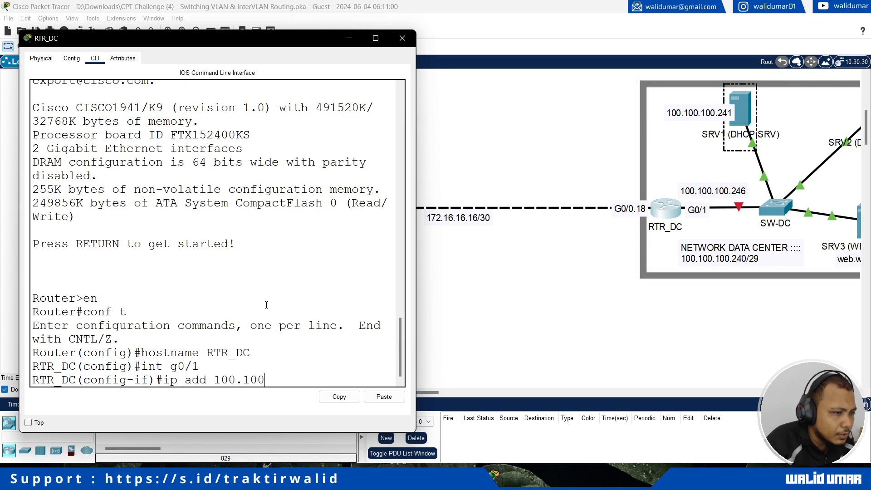
pyautogui.write('.100.246 255.255.255.2')
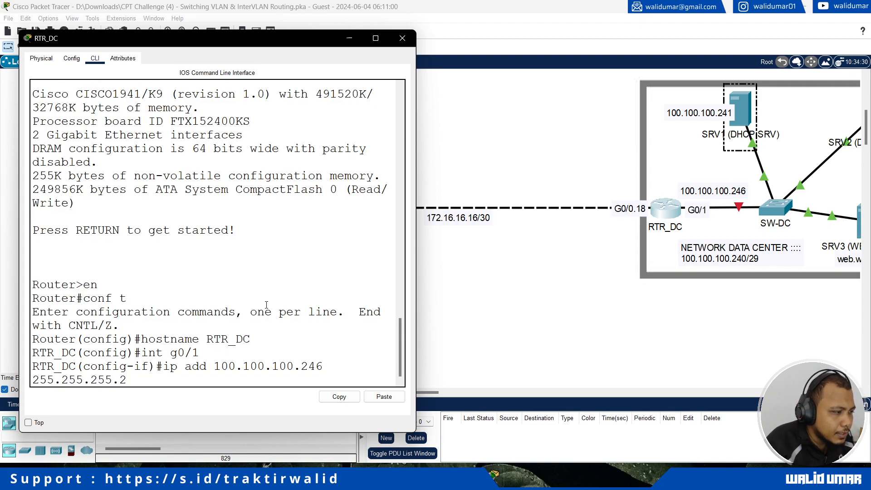
pyautogui.write('48')
pyautogui.press('Return')
pyautogui.write('no')
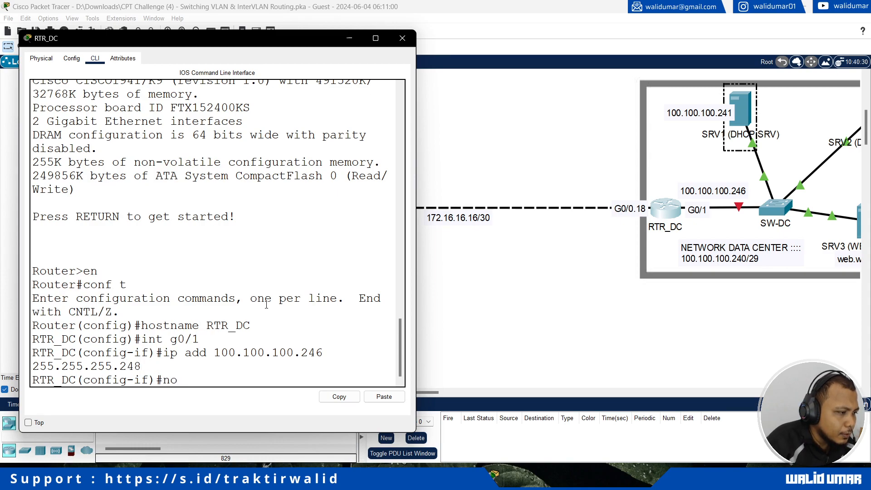
pyautogui.write(' shutdown')
pyautogui.press('Return')
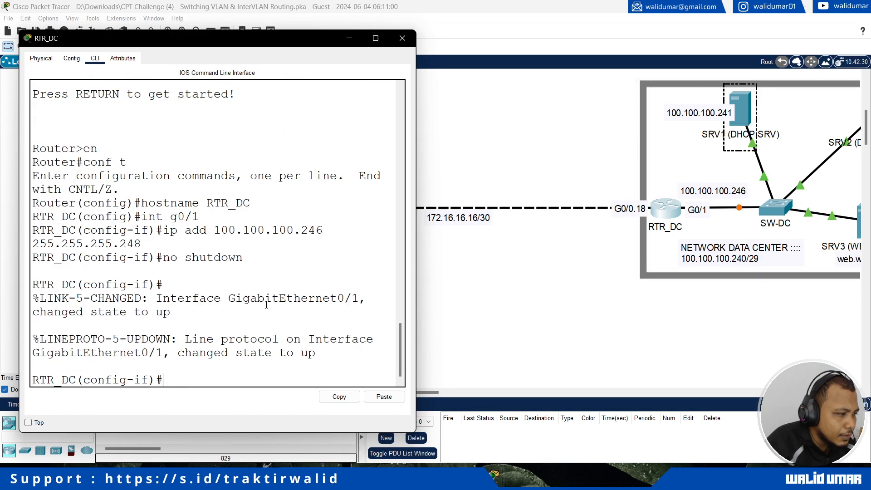
pyautogui.write('exit')
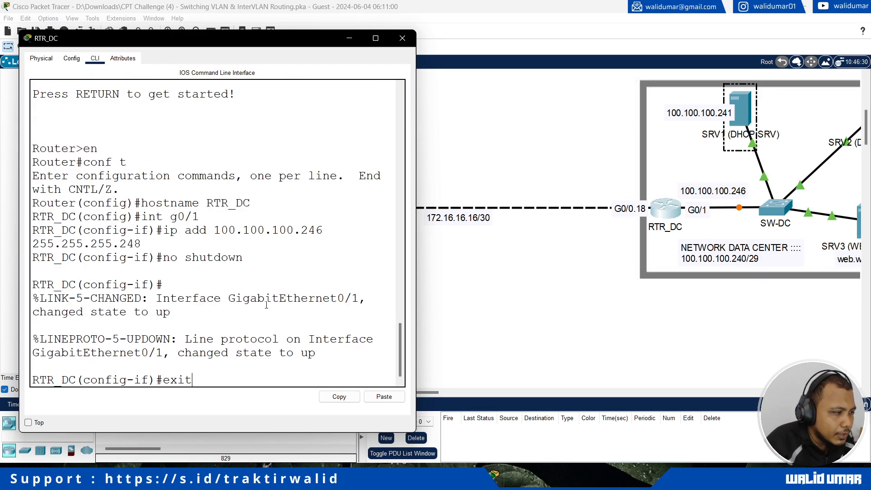
pyautogui.press('Return')
# Assign interface g0/0 the address 172.16.16.18 with mask 255.255.255.252 and enable it
pyautogui.write('in')
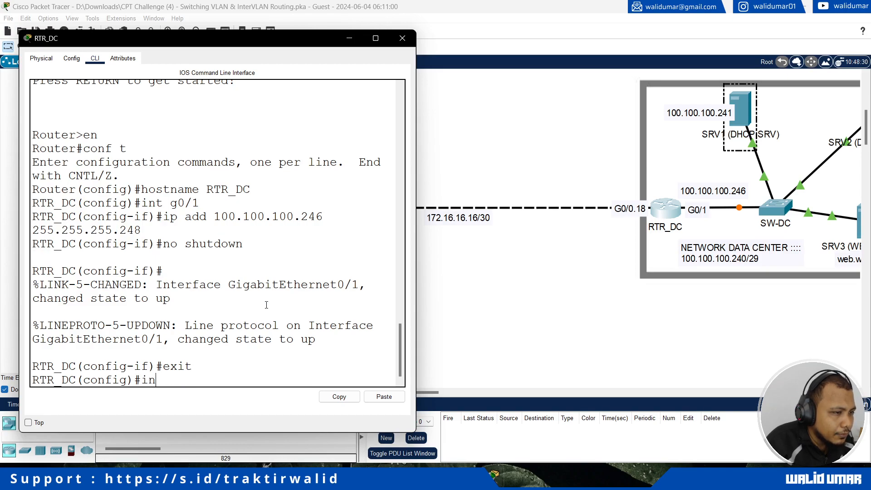
pyautogui.write('t g0/0')
pyautogui.press('Return')
pyautogui.write('ip')
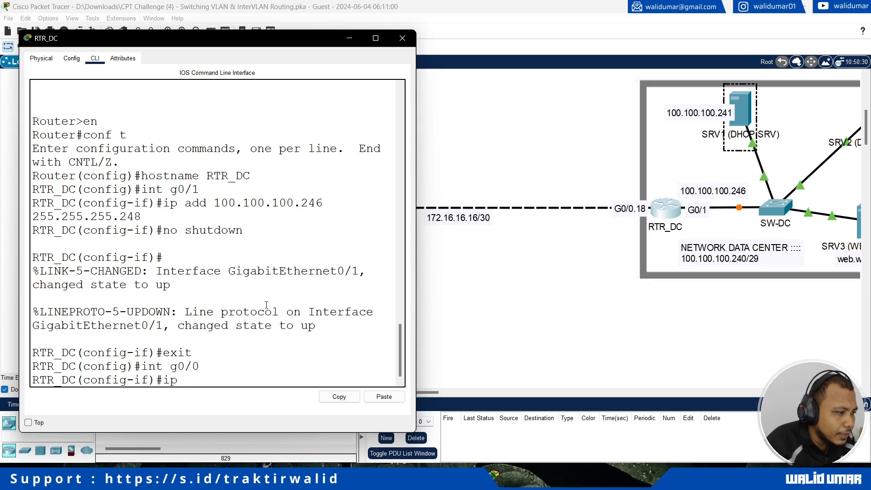
pyautogui.write(' address 17')
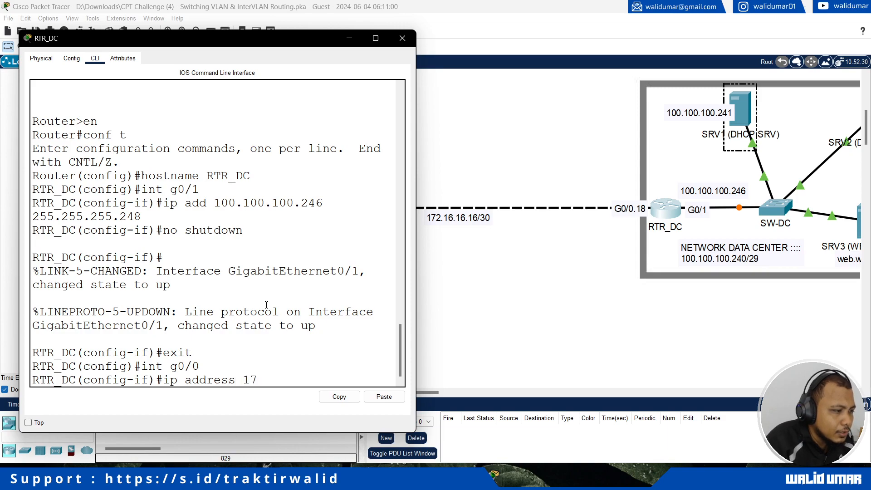
pyautogui.write('2.16.16.')
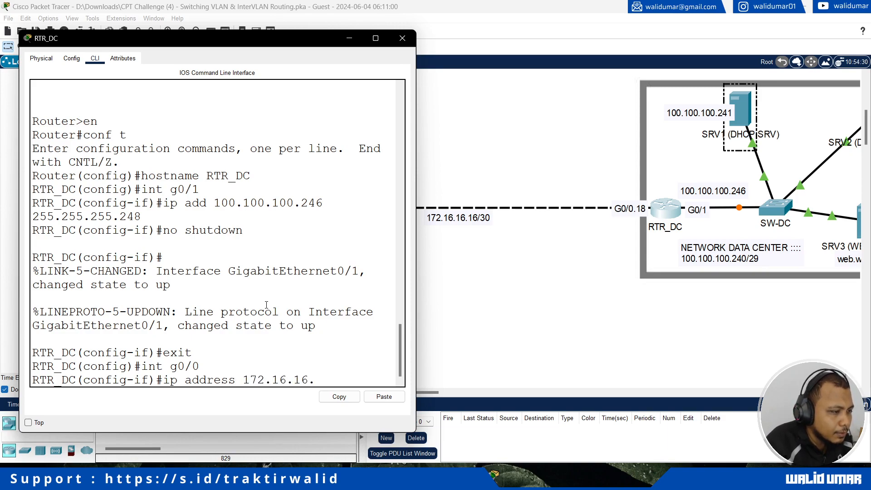
pyautogui.write('18 255')
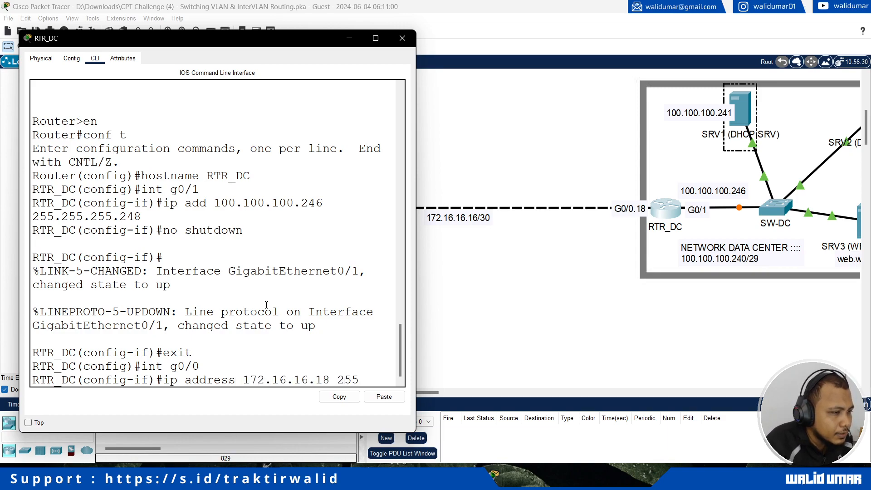
pyautogui.write('.255.255.252')
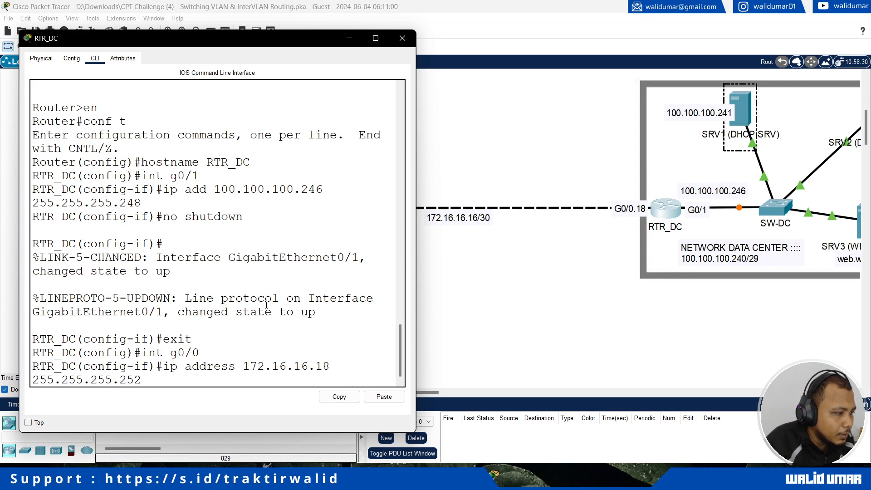
pyautogui.press('Return')
pyautogui.write('no shutdown')
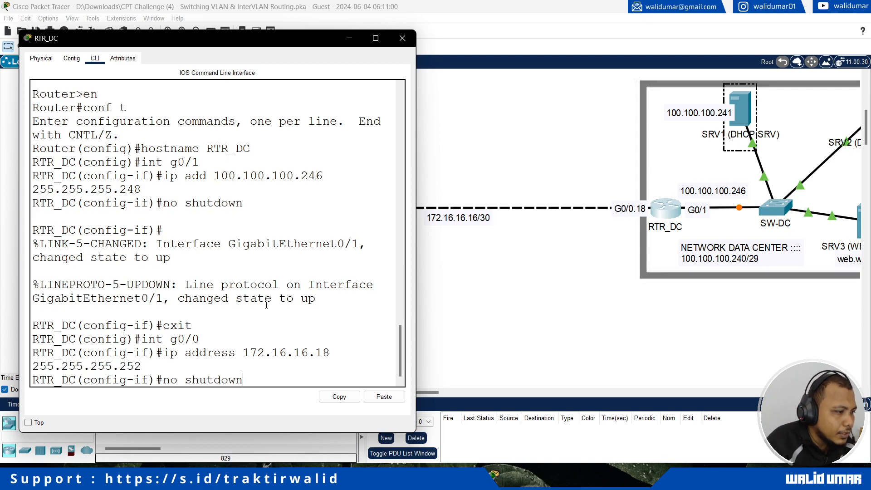
pyautogui.press('Return')
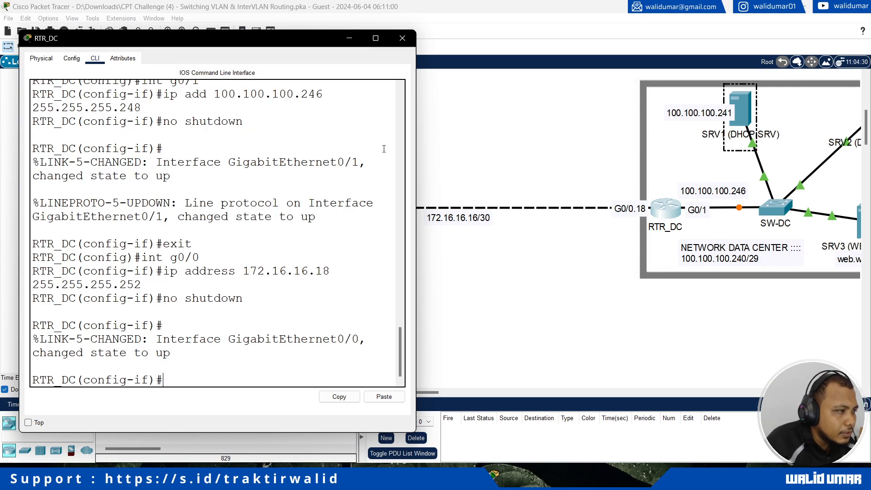
# Return to global configuration mode and add a static route to 10.10.10.0 255.255.255.224 via 172.16.16.17
pyautogui.moveTo(238, 50); pyautogui.dragTo(701, 50)
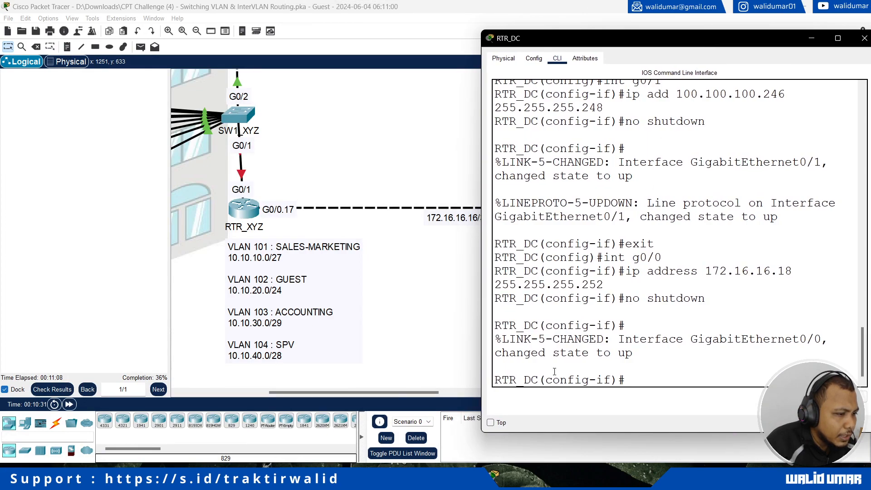
pyautogui.write('exit')
pyautogui.press('Return')
pyautogui.write('ip route 10.10.10.0 255')
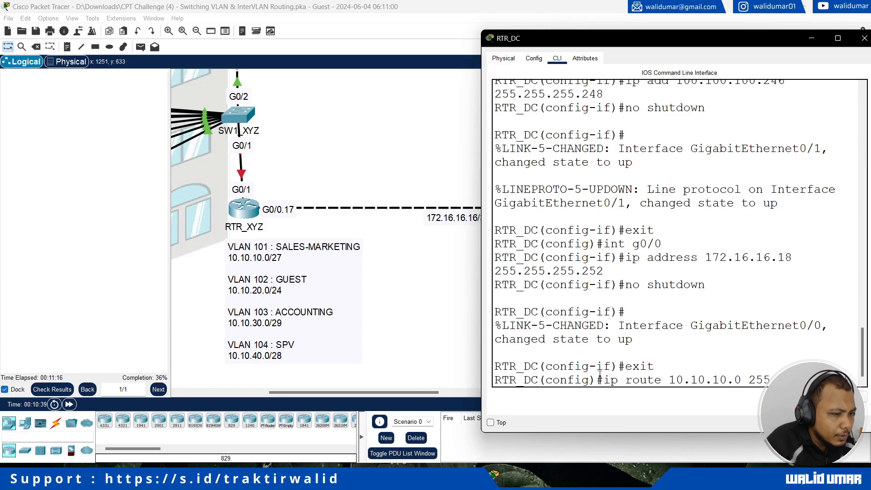
pyautogui.write('.255.255.224')
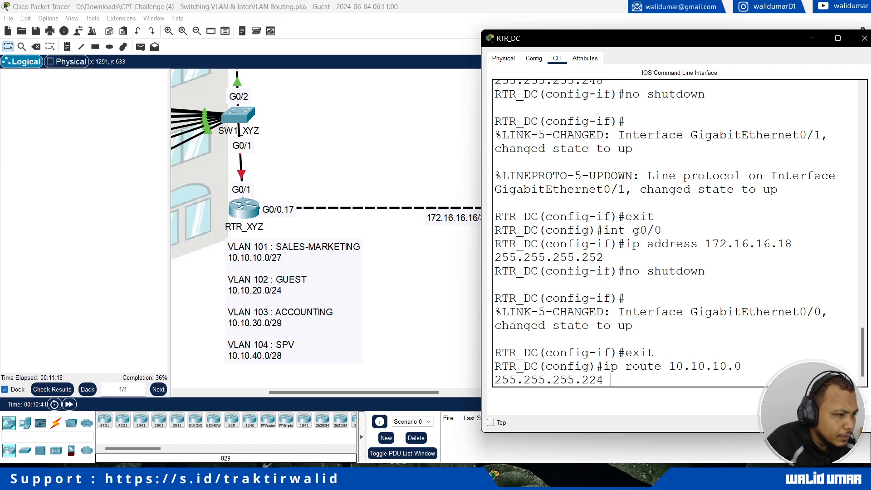
pyautogui.write(' 172.16.16.17')
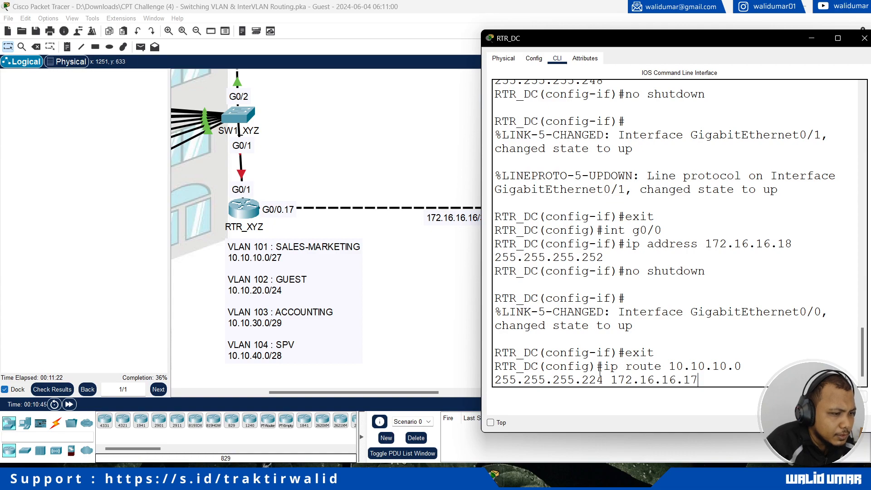
pyautogui.press('Return')
# Add a static route to the guest network 10.10.20.0 255.255.255.0 via 172.16.16.17
pyautogui.press('Up')
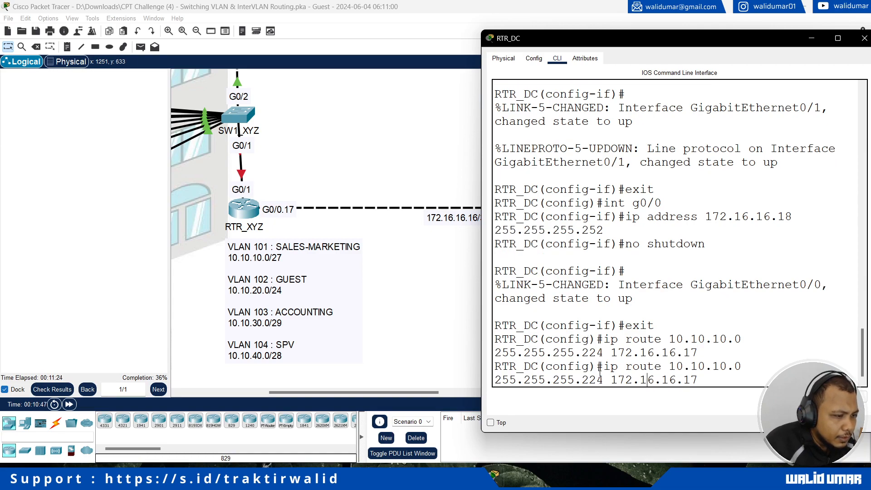
pyautogui.press('BackSpace')
pyautogui.write('2')
pyautogui.press('Right')
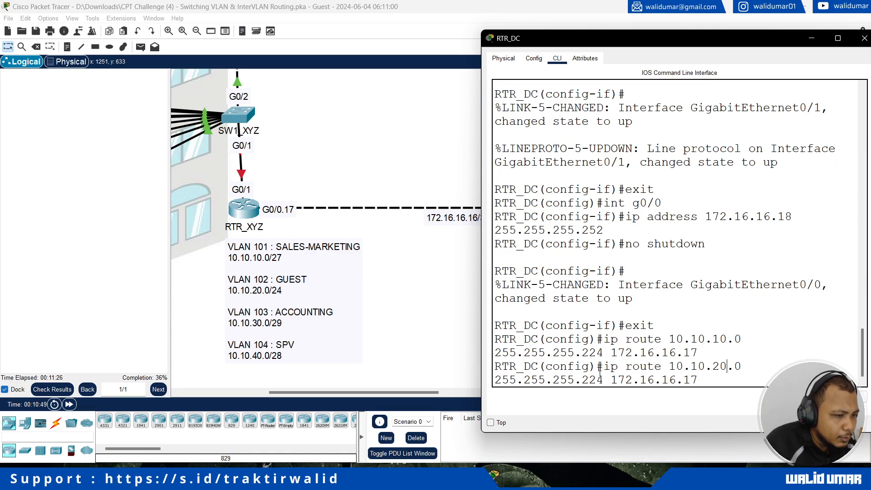
pyautogui.press('Right')
pyautogui.press('Right')
pyautogui.press('Right')
pyautogui.press('Right')
pyautogui.press('Right')
pyautogui.press('Right')
pyautogui.press('Right')
pyautogui.press('Right')
pyautogui.press('Right')
pyautogui.press('Right')
pyautogui.press('Right')
pyautogui.press('Right')
pyautogui.press('Right')
pyautogui.press('Right')
pyautogui.press('Right')
pyautogui.press('Right')
pyautogui.press('Right')
pyautogui.press('Right')
pyautogui.press('BackSpace')
pyautogui.press('BackSpace')
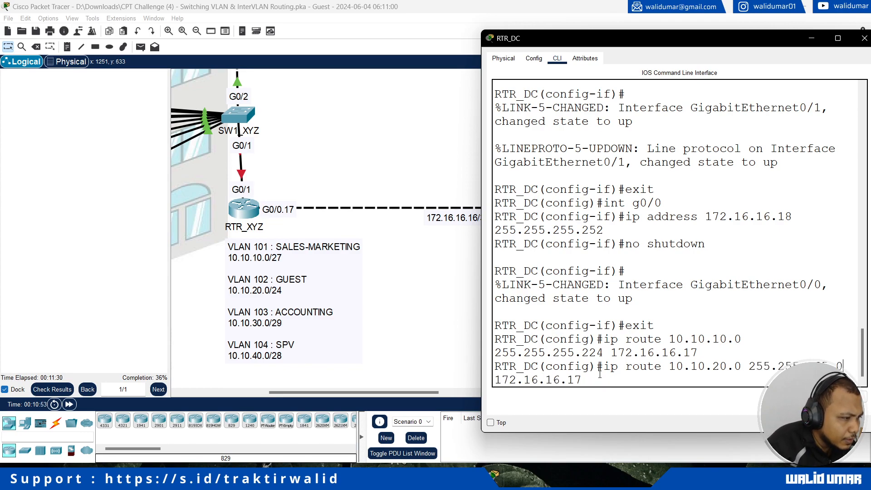
pyautogui.press('Return')
# Add a static route to the accounting network 10.10.30.0 255.255.255.248 via 172.16.16.17
pyautogui.press('Up')
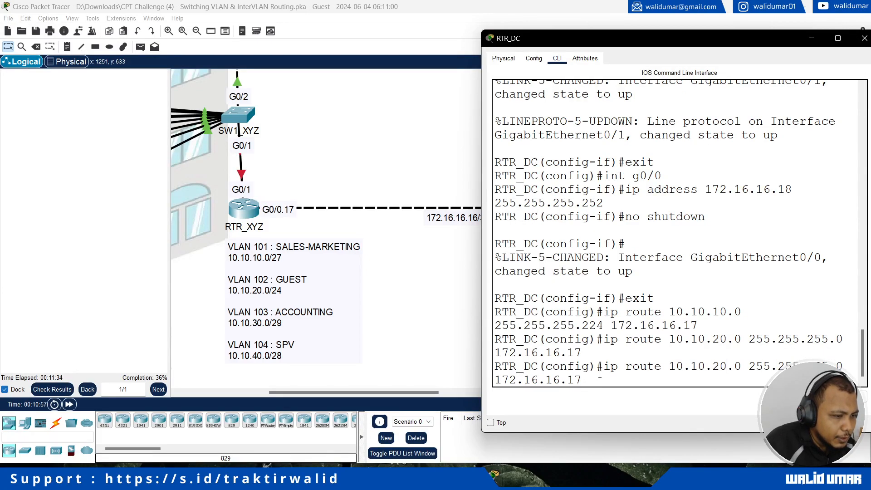
pyautogui.press('Left')
pyautogui.press('Left')
pyautogui.press('Left')
pyautogui.press('Left')
pyautogui.press('Left')
pyautogui.press('Left')
pyautogui.press('Left')
pyautogui.press('Left')
pyautogui.press('Left')
pyautogui.press('Left')
pyautogui.press('Left')
pyautogui.press('Left')
pyautogui.press('Left')
pyautogui.press('Left')
pyautogui.press('Left')
pyautogui.press('Left')
pyautogui.press('Left')
pyautogui.press('Left')
pyautogui.press('Left')
pyautogui.press('Left')
pyautogui.press('BackSpace')
pyautogui.press('BackSpace')
pyautogui.write('30')
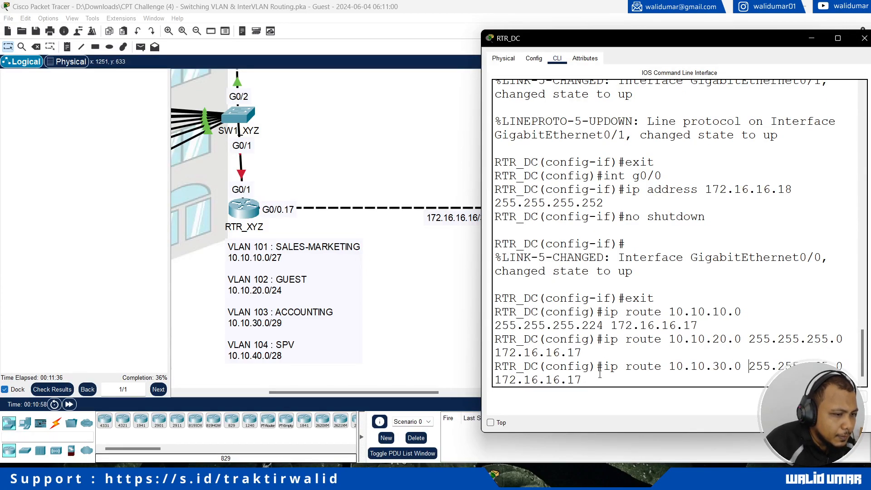
pyautogui.press('Right')
pyautogui.press('Right')
pyautogui.press('Right')
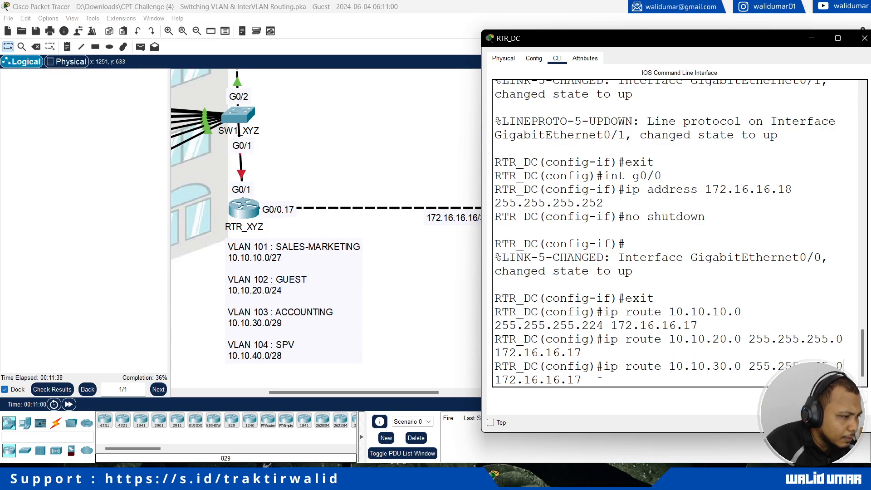
pyautogui.write('248')
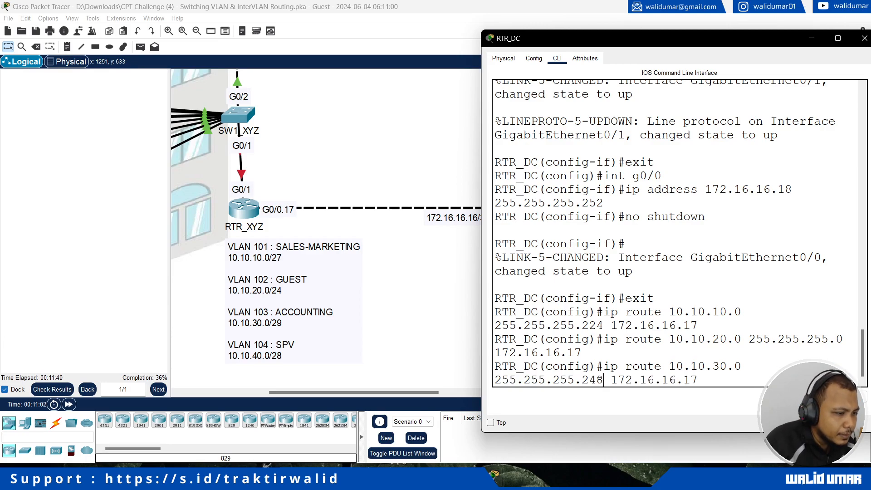
pyautogui.press('Return')
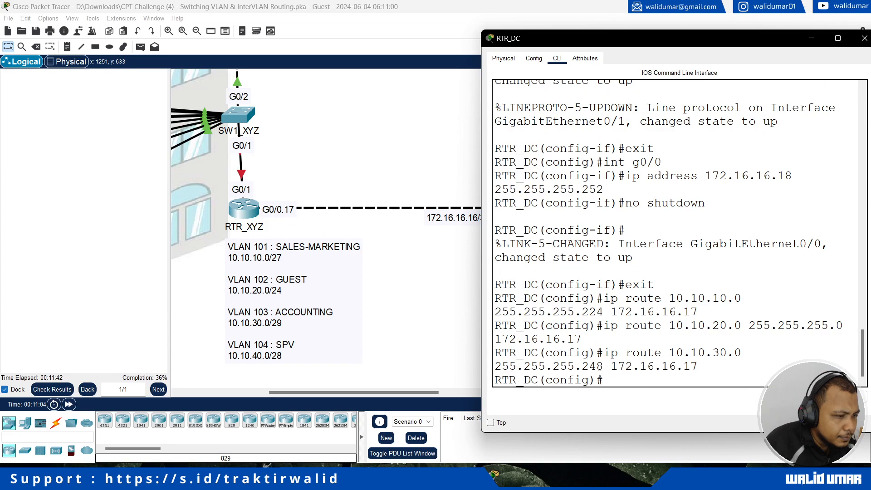
# Add a static route to the SPV network 10.10.40.0 255.255.255.240 via 172.16.16.17
pyautogui.press('Up')
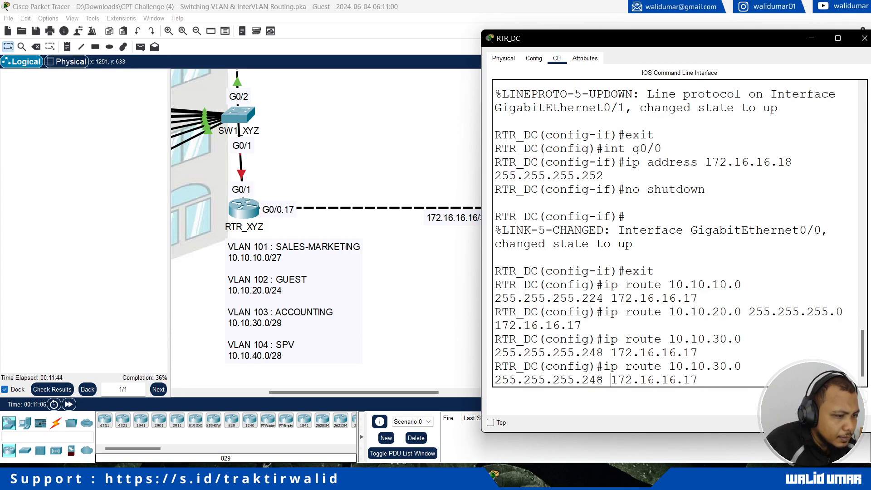
pyautogui.press('Left')
pyautogui.press('Left')
pyautogui.press('Left')
pyautogui.press('Left')
pyautogui.press('Left')
pyautogui.press('Left')
pyautogui.press('Left')
pyautogui.press('Left')
pyautogui.press('Left')
pyautogui.press('Left')
pyautogui.press('Left')
pyautogui.press('Left')
pyautogui.press('Left')
pyautogui.press('BackSpace')
pyautogui.write('0')
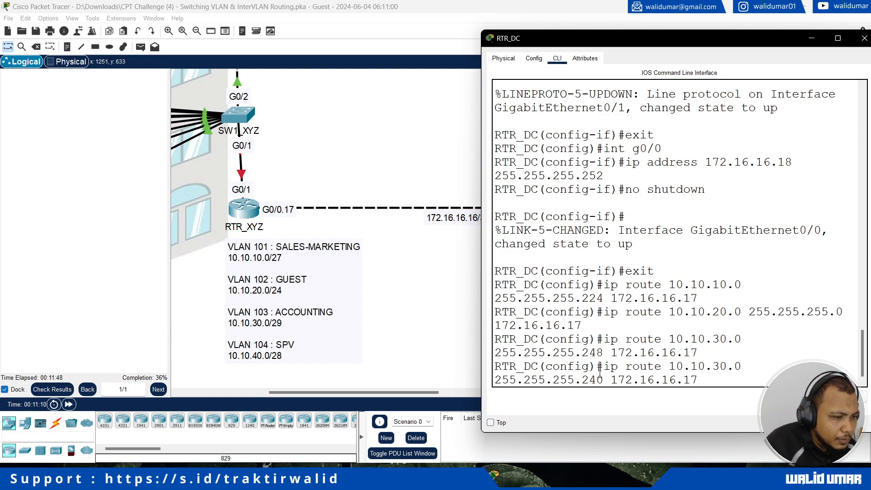
pyautogui.press('Left')
pyautogui.press('Left')
pyautogui.press('Left')
pyautogui.press('Left')
pyautogui.press('Left')
pyautogui.press('Left')
pyautogui.press('BackSpace')
pyautogui.write('4')
pyautogui.press('Right')
pyautogui.press('Right')
pyautogui.press('Right')
pyautogui.press('Right')
pyautogui.press('Right')
pyautogui.press('Right')
pyautogui.press('Right')
pyautogui.press('Right')
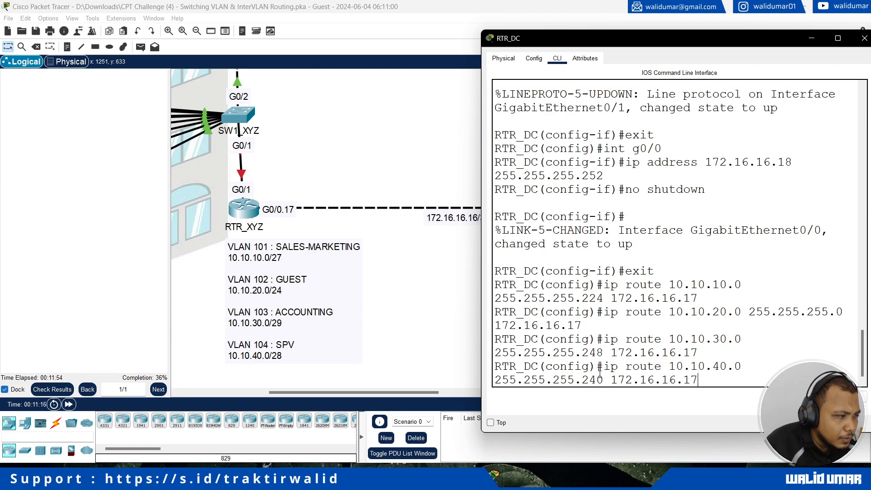
pyautogui.press('Return')
# Check RTR_DC's routing table and the interfaces and static routes in its running configuration, and close the router's window
pyautogui.write('do show ip route')
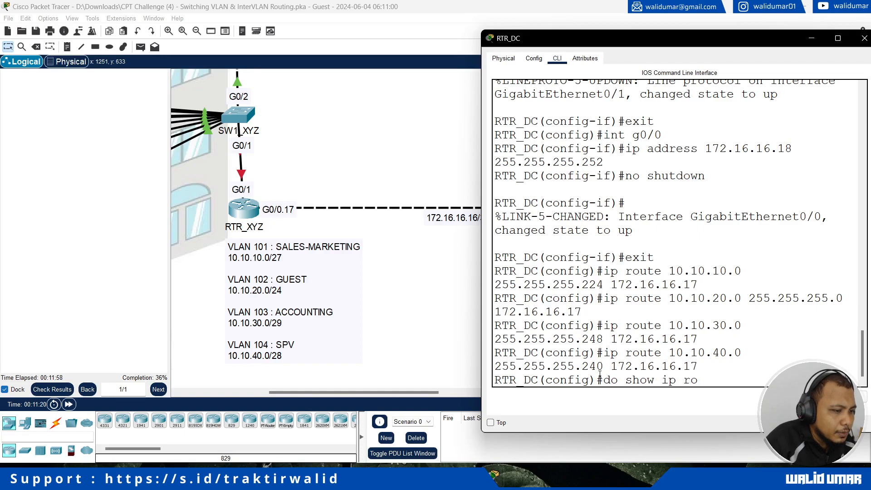
pyautogui.press('Return')
pyautogui.write('do sh run')
pyautogui.press('Return')
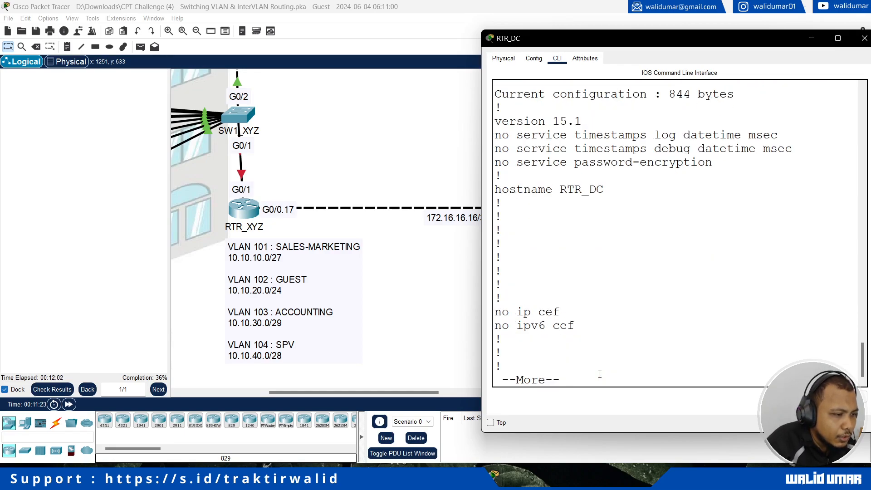
pyautogui.press('space')
pyautogui.press('Return')
pyautogui.press('Return')
pyautogui.press('Return')
pyautogui.press('Return')
pyautogui.press('Return')
pyautogui.press('Return')
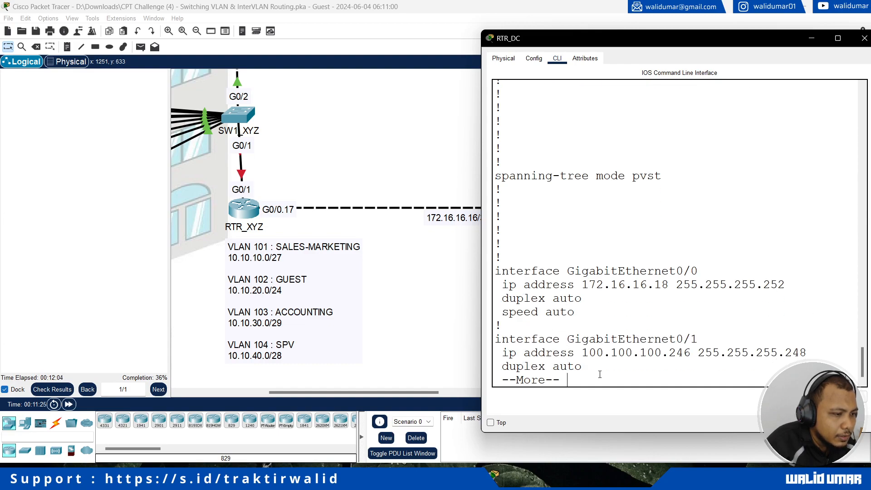
pyautogui.press('space')
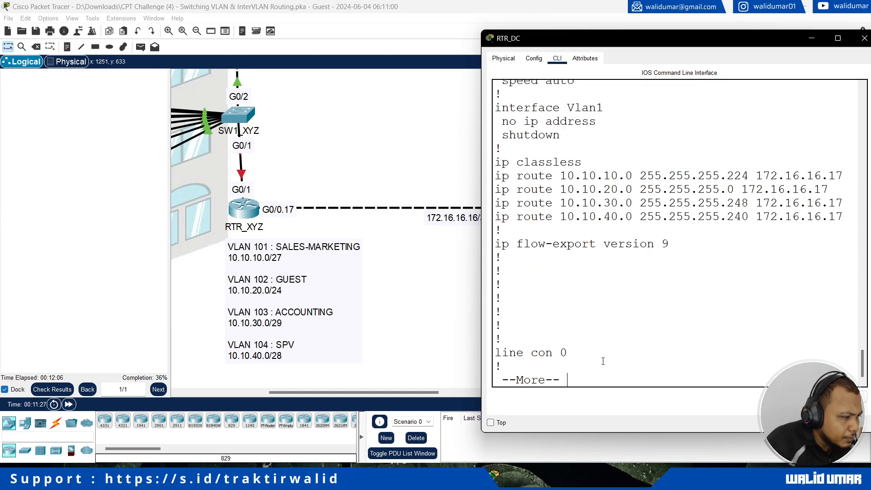
pyautogui.click(865, 38)
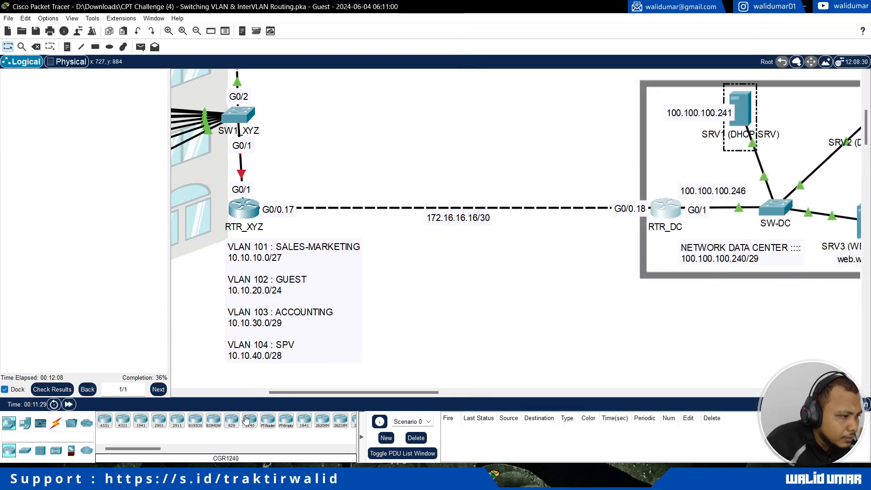
# Open the command-line interface of router RTR_XYZ
pyautogui.moveTo(290, 393); pyautogui.dragTo(248, 393)
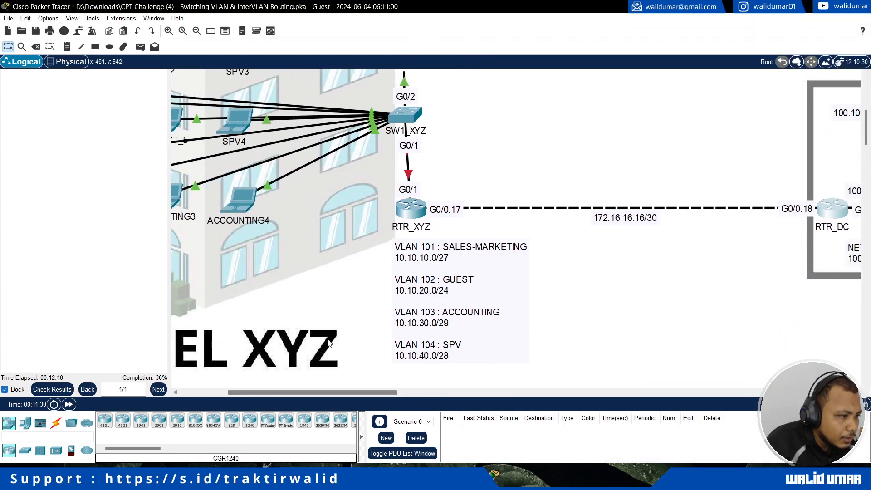
pyautogui.scroll(3, 319, 348)
pyautogui.click(405, 312)
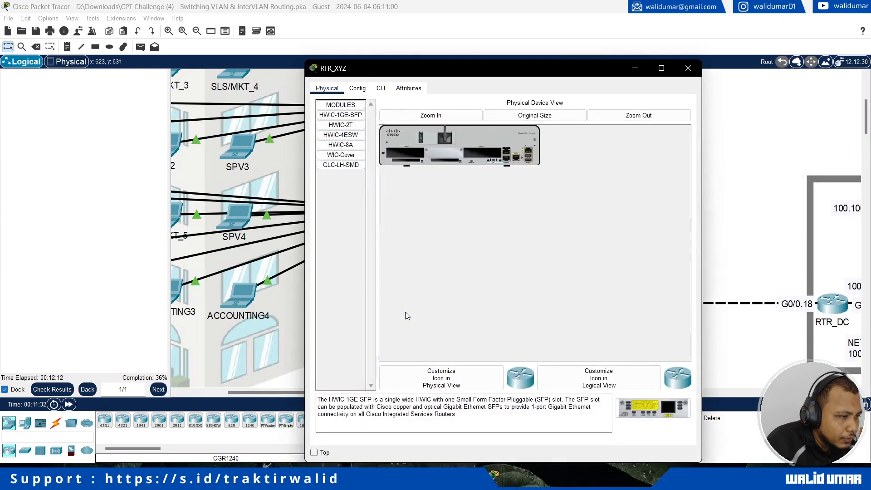
pyautogui.moveTo(400, 76); pyautogui.dragTo(597, 68)
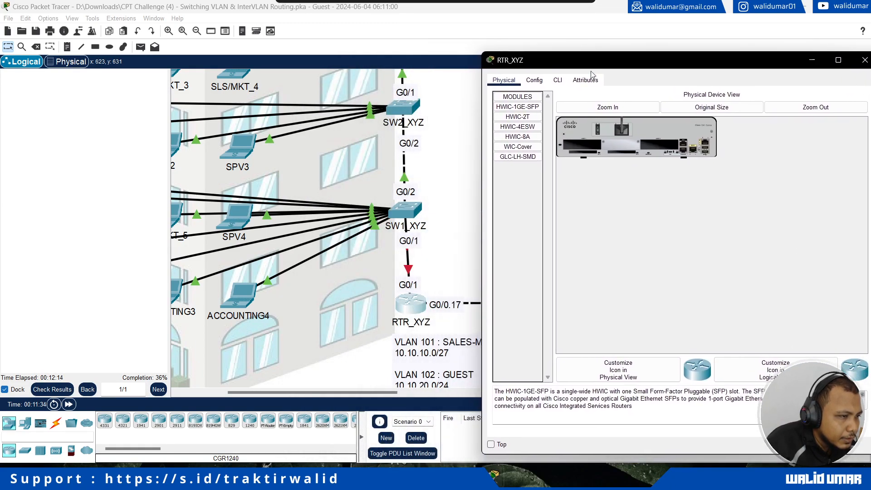
pyautogui.click(559, 80)
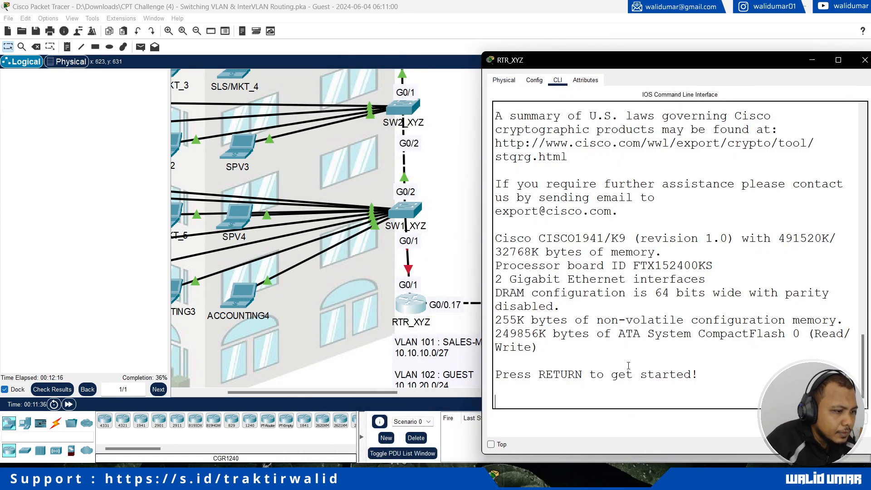
# Enter global configuration mode and set the router's hostname to RTR_XYZ
pyautogui.press('Return')
pyautogui.write('en')
pyautogui.press('Return')
pyautogui.write('conf t')
pyautogui.press('Return')
pyautogui.write('hostname')
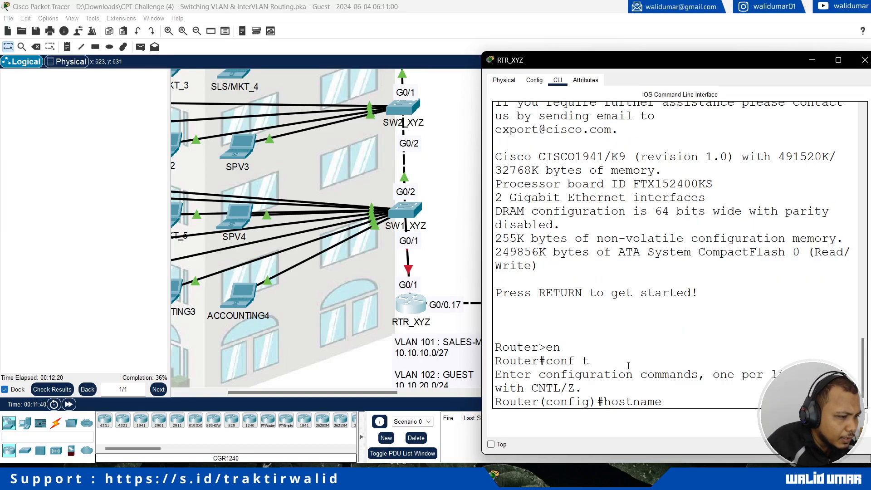
pyautogui.write(' RTR_XYZ')
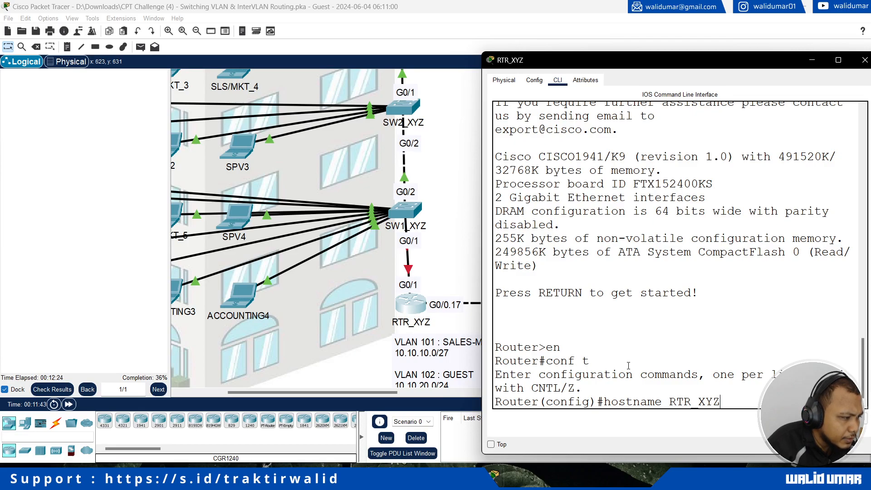
pyautogui.press('Return')
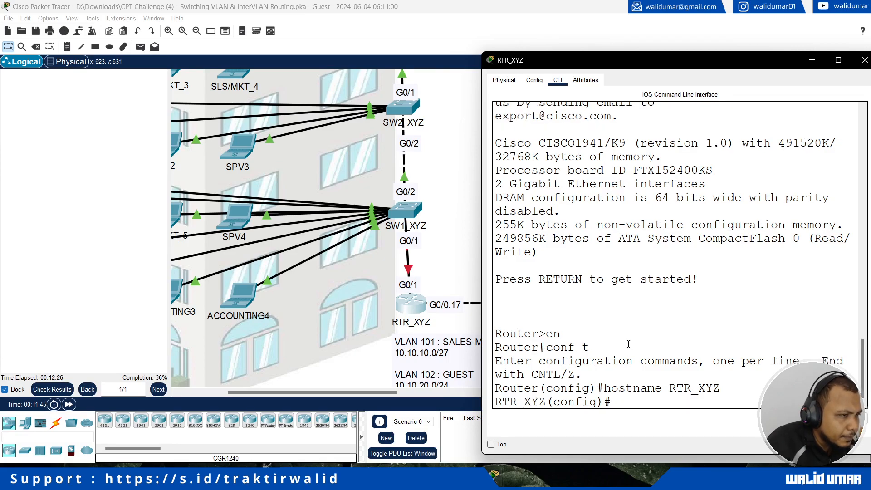
# Assign the IP address 172.16.16.17 255.255.255.252 to RTR_XYZ's interface g0/0
pyautogui.moveTo(613, 71); pyautogui.dragTo(611, 70)
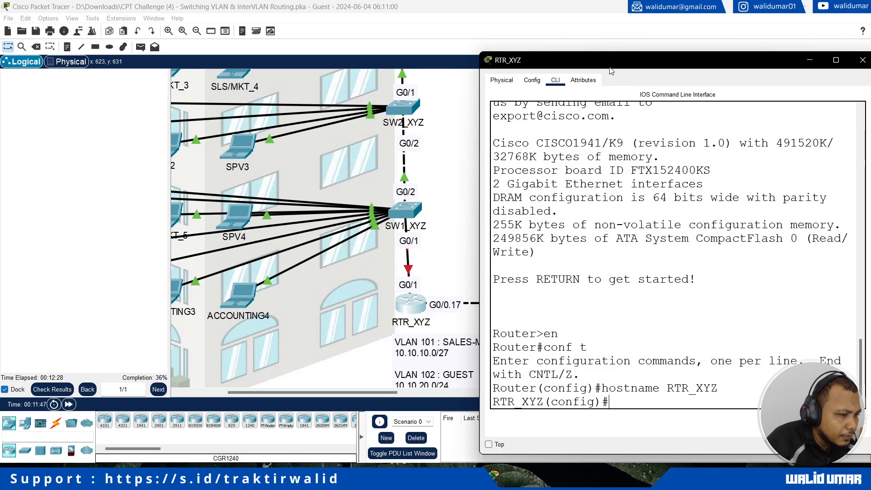
pyautogui.write('int g0/0')
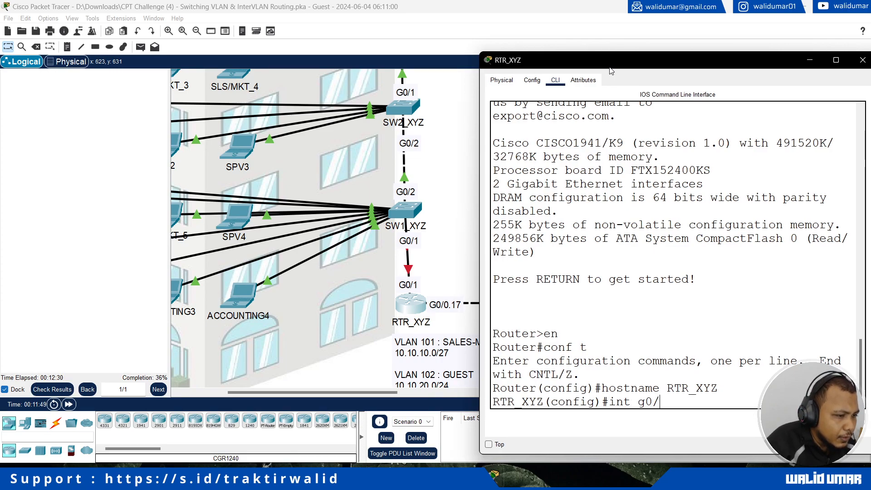
pyautogui.press('Return')
pyautogui.write('ip add .')
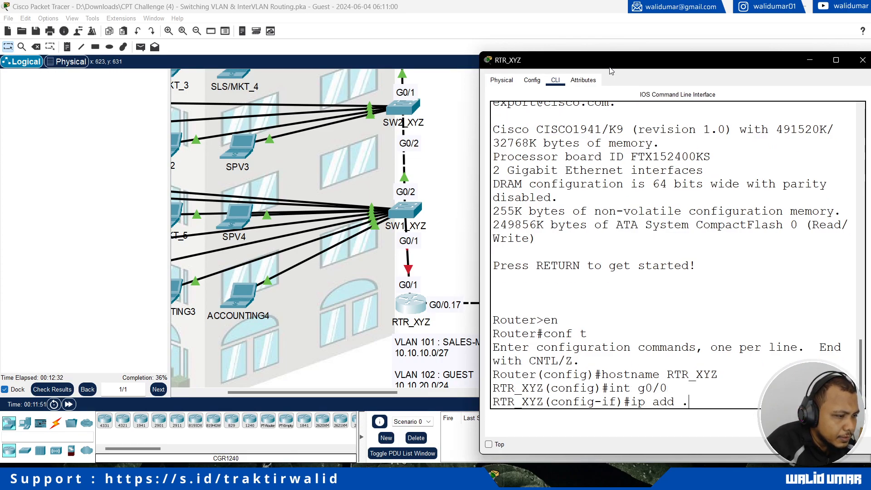
pyautogui.hotkey('alt', 'Tab')
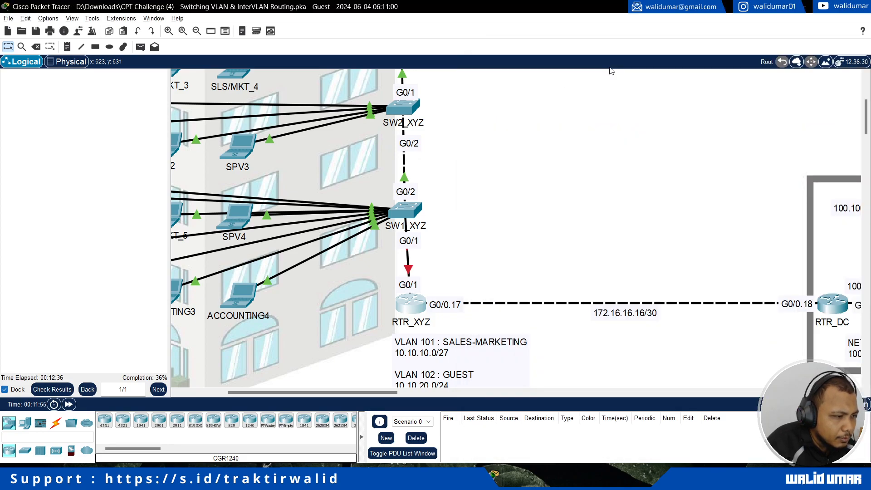
pyautogui.hotkey('alt', 'Tab')
pyautogui.write('172.16.1')
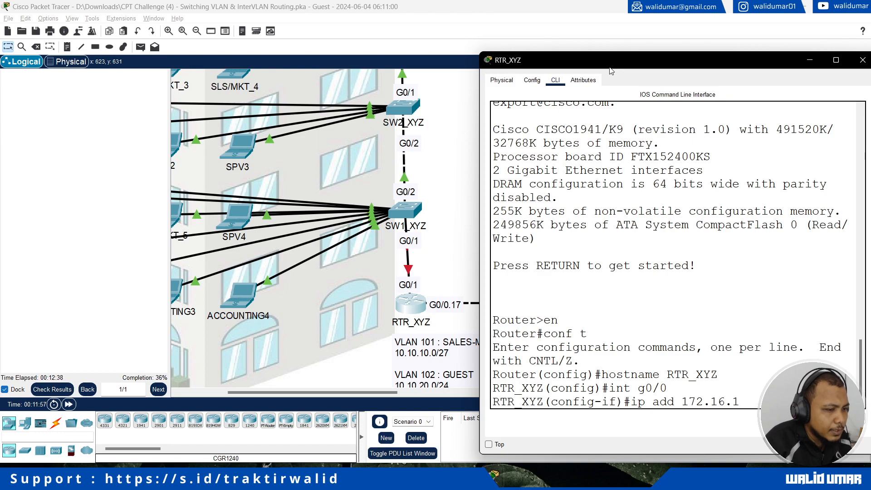
pyautogui.write('6.1')
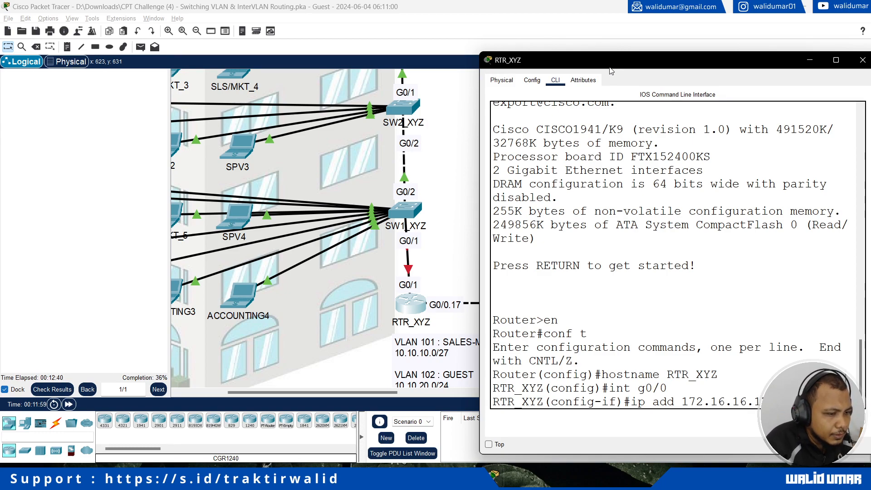
pyautogui.write('7 255.255.255.252')
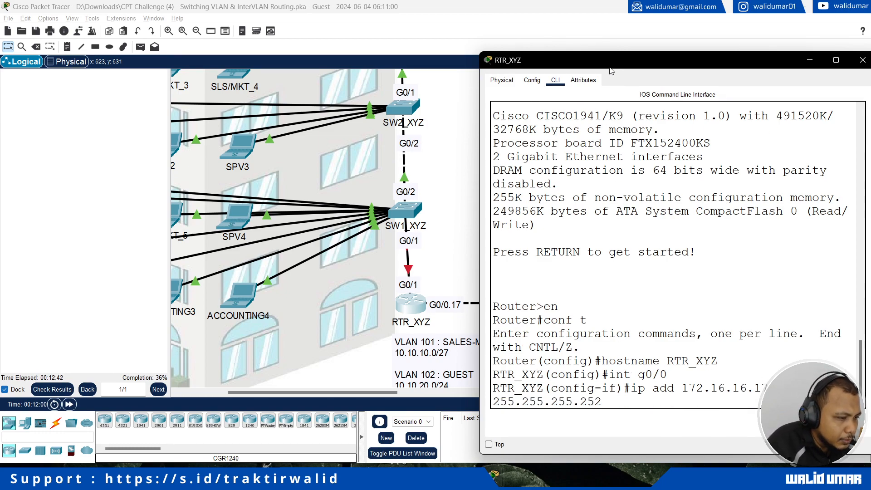
pyautogui.press('Return')
# Enable interface g0/0 with no shutdown and return to global configuration mode
pyautogui.write('no shutdown')
pyautogui.press('Return')
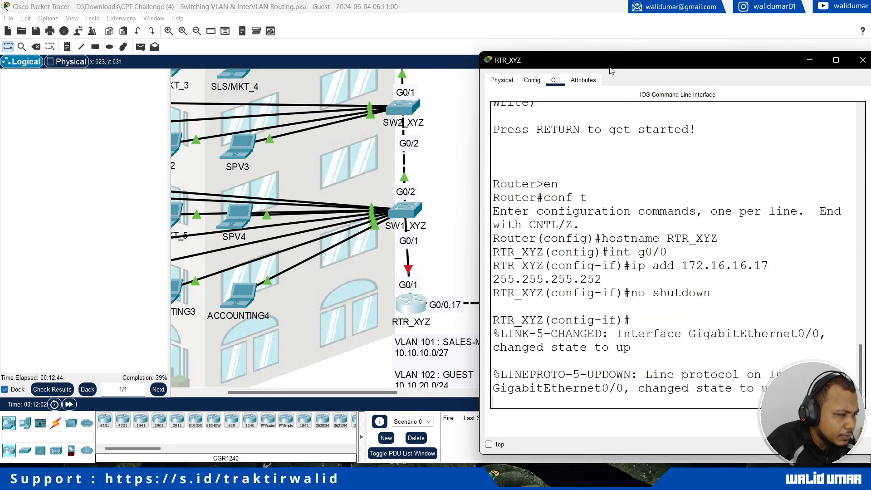
pyautogui.press('Return')
pyautogui.write('exit')
pyautogui.press('Return')
# Add a static route on RTR_XYZ to the data center network 100.100.100.240 255.255.255.248 via 172.16.16.18
pyautogui.write('ip route')
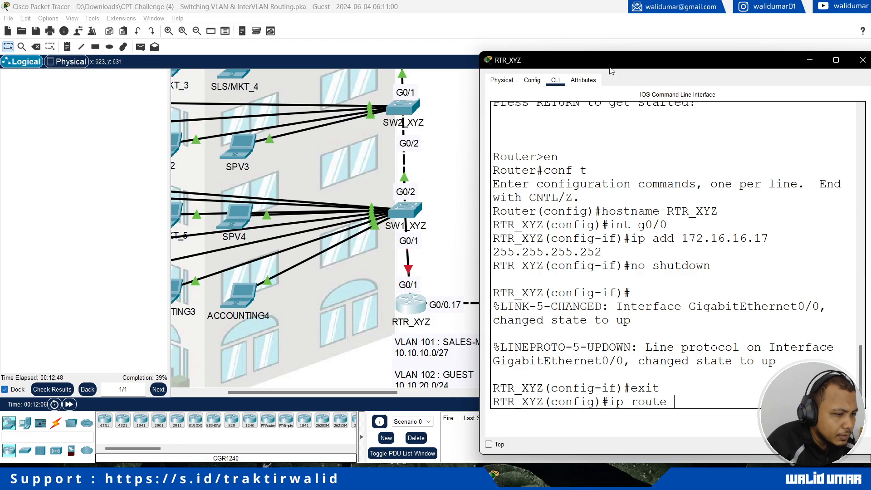
pyautogui.click(474, 247)
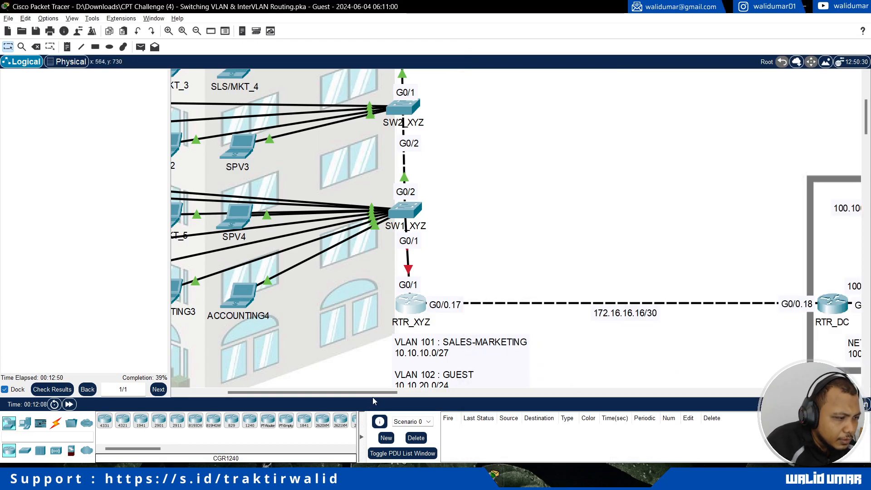
pyautogui.moveTo(378, 394); pyautogui.dragTo(429, 394)
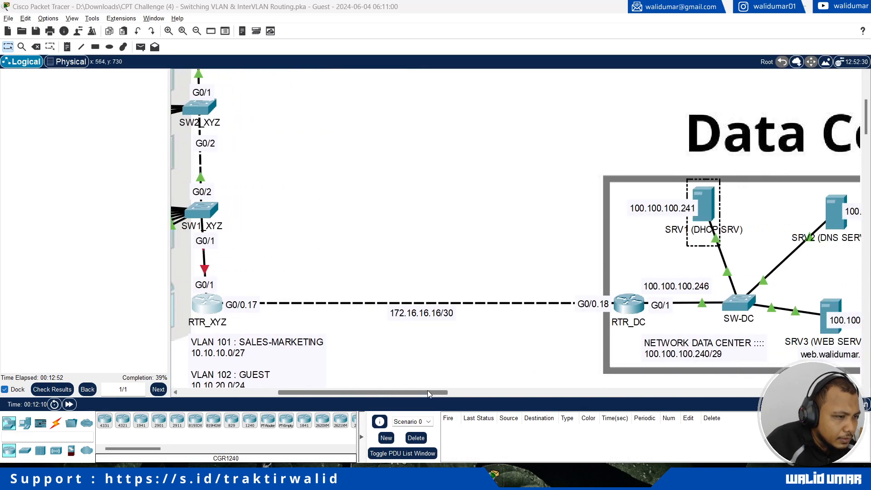
pyautogui.hotkey('alt', 'Tab')
pyautogui.moveTo(578, 56); pyautogui.dragTo(256, 42)
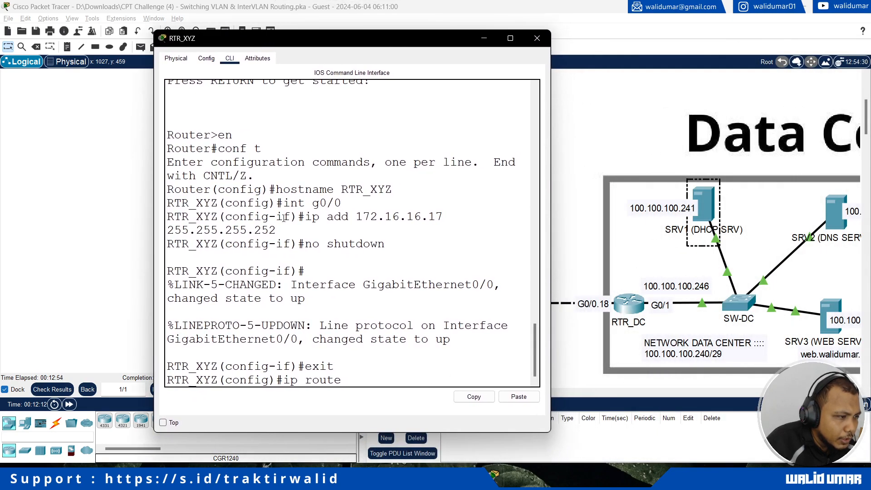
pyautogui.write('100.100.100.')
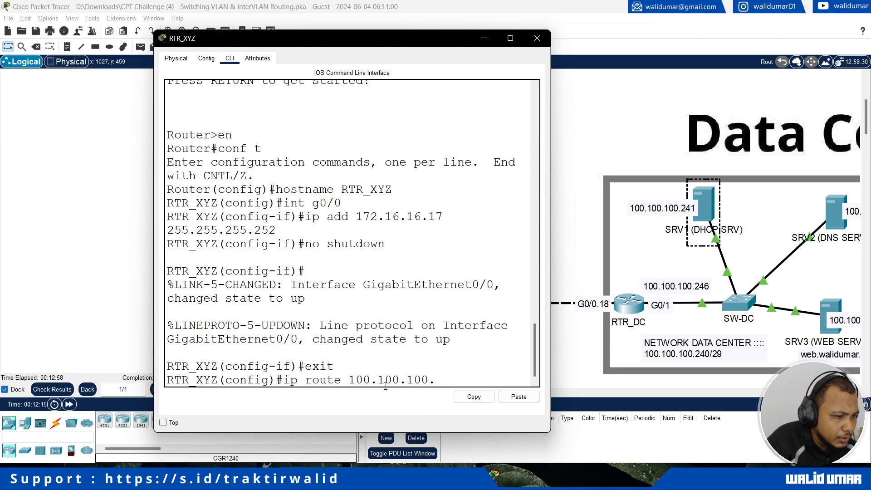
pyautogui.write('240 255.255.')
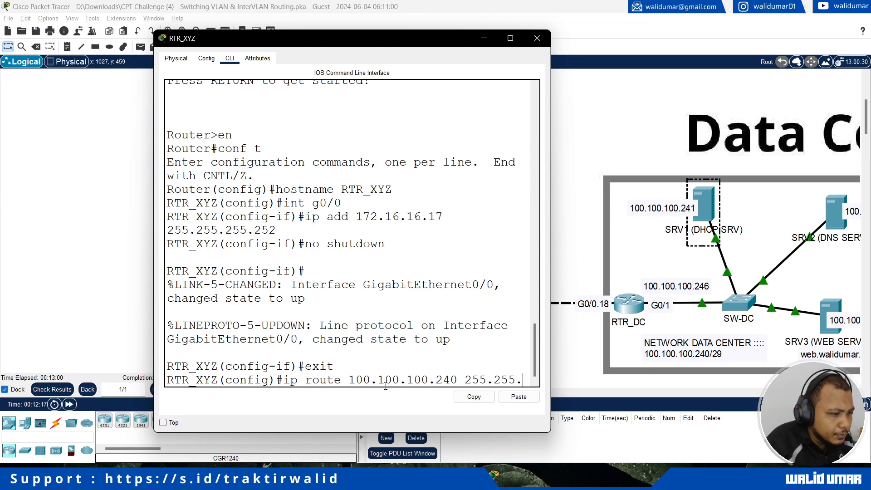
pyautogui.write('255.248')
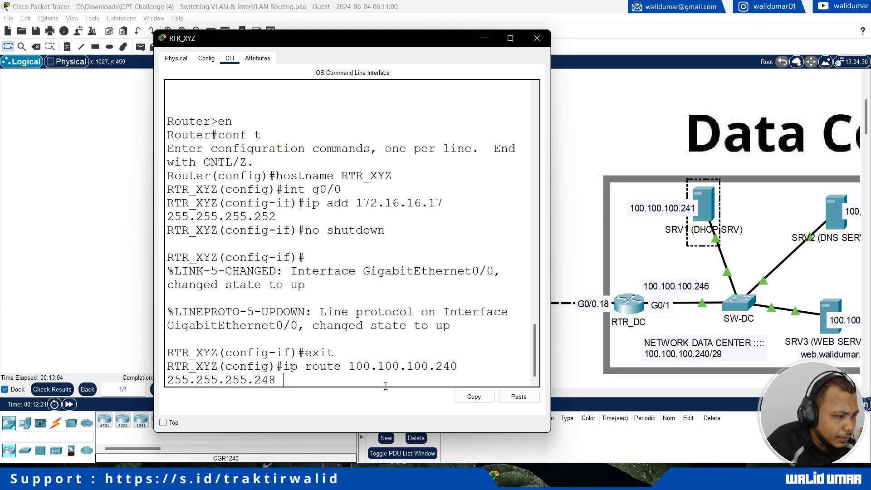
pyautogui.write(' 172.16.16.18')
pyautogui.press('Return')
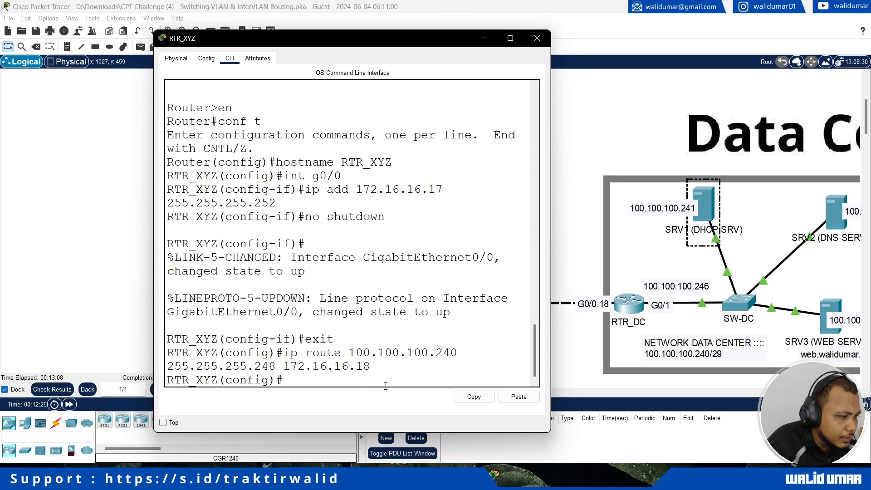
# Enable RTR_XYZ's interface g0/1 toward SW1_XYZ with no shutdown and leave its interface configuration
pyautogui.moveTo(232, 38); pyautogui.dragTo(531, 36)
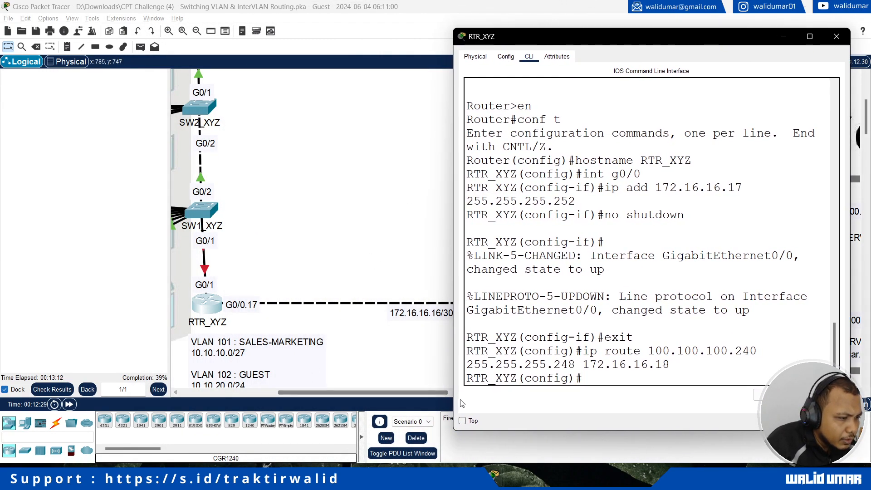
pyautogui.moveTo(356, 394)
pyautogui.mouseDown()
pyautogui.moveTo(303, 394)
pyautogui.moveTo(361, 393)
pyautogui.mouseUp()
pyautogui.hotkey('alt', 'Tab')
pyautogui.hotkey('alt', 'Tab')
pyautogui.write('int g0/1')
pyautogui.press('Return')
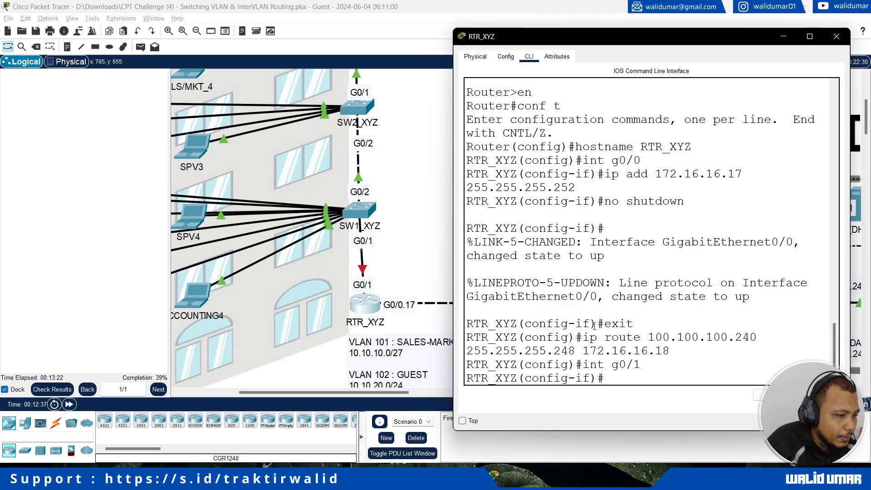
pyautogui.write('no shutdown')
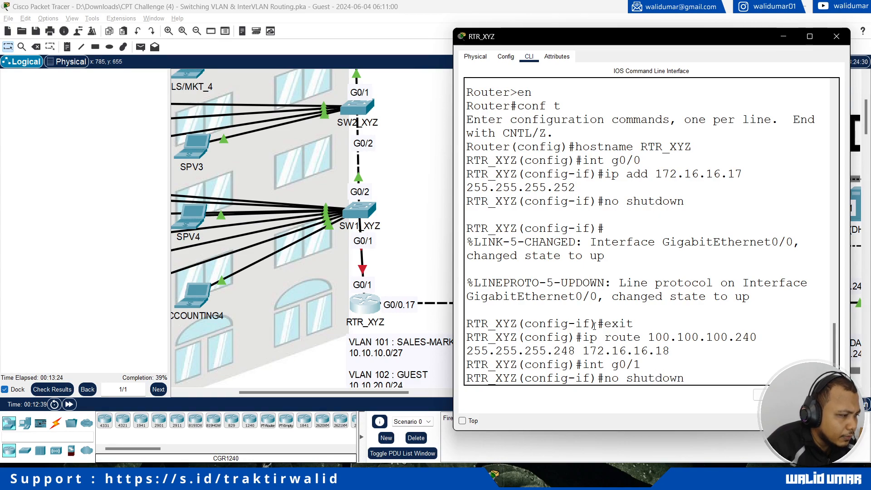
pyautogui.press('Return')
pyautogui.write('exit')
pyautogui.press('Return')
# Create subinterface g0/1.101 for the sales-marketing VLAN with dot1Q encapsulation for VLAN 101
pyautogui.write('int ')
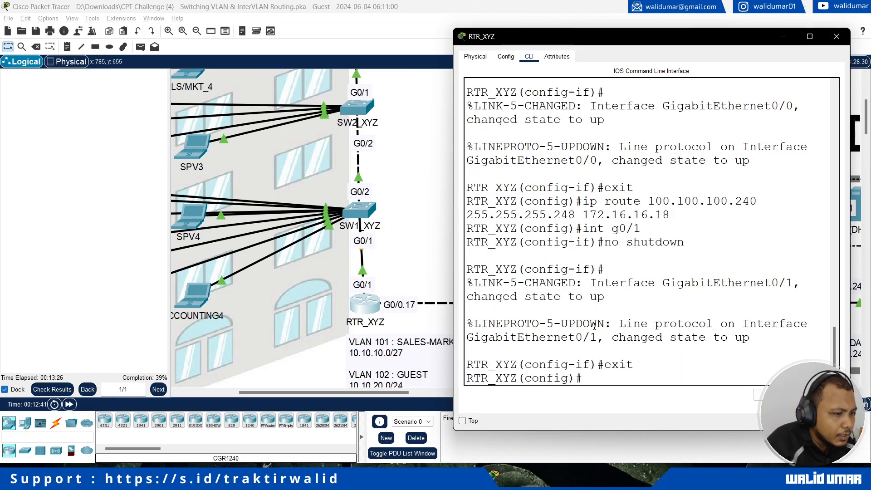
pyautogui.write('g0/1')
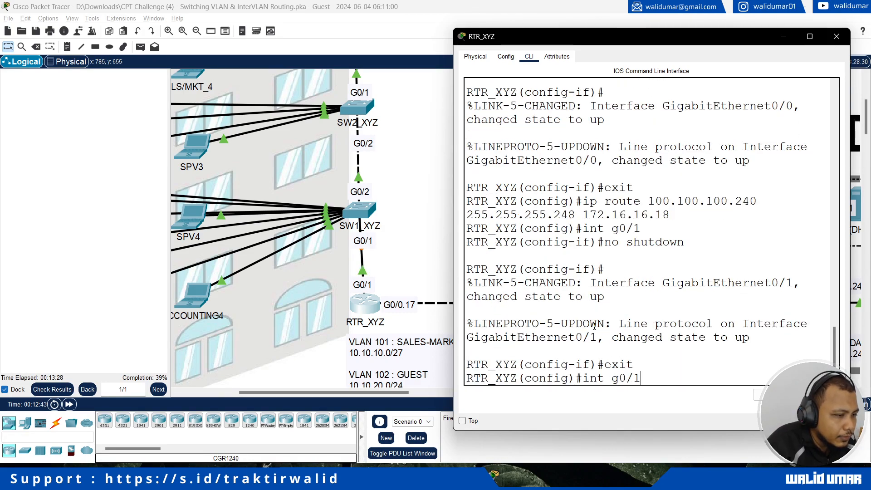
pyautogui.write('.101')
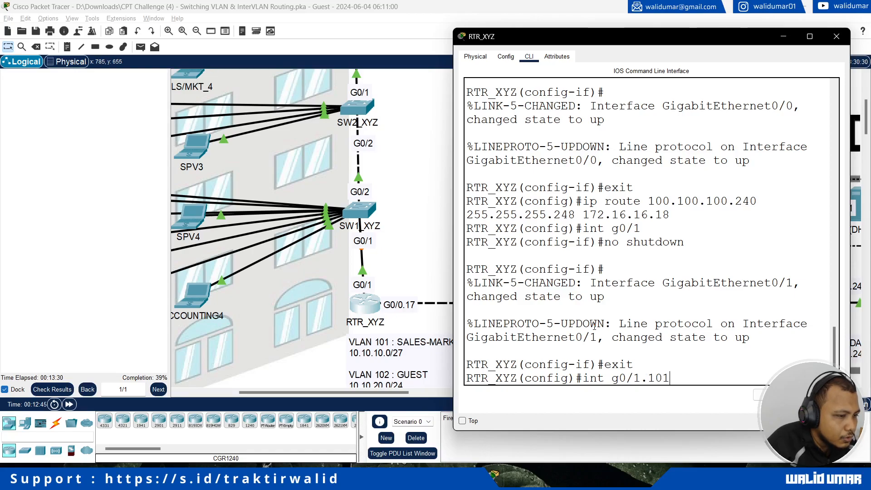
pyautogui.press('Return')
pyautogui.write('en')
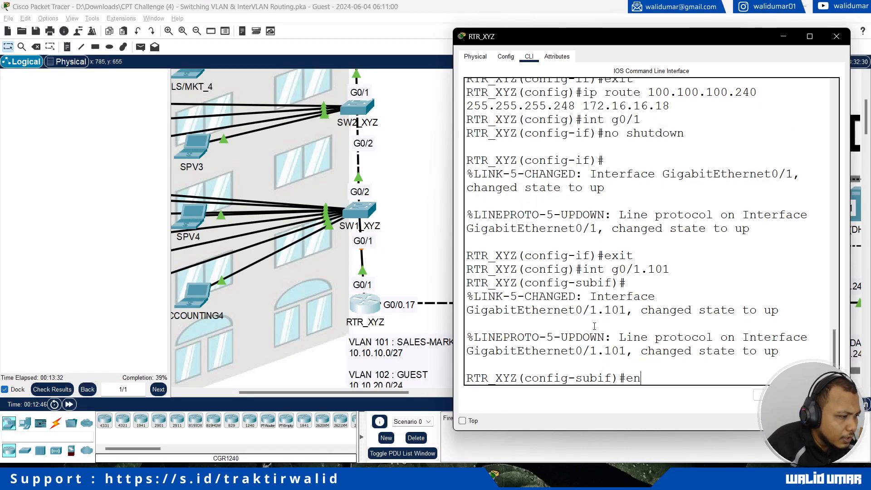
pyautogui.press('Tab')
pyautogui.write('do')
pyautogui.press('Tab')
pyautogui.write('1')
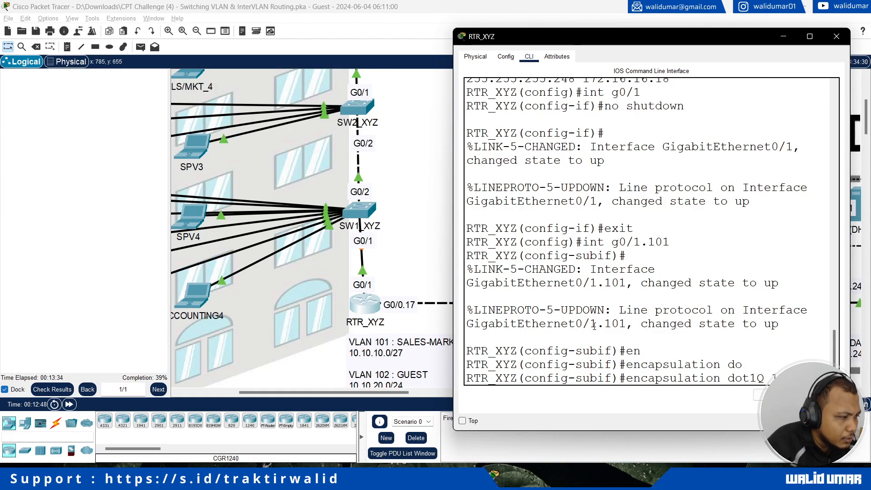
pyautogui.write('01')
pyautogui.press('Return')
# Assign the IP address 10.10.10.30 255.255.255.224 to subinterface g0/1.101
pyautogui.write('ip address')
pyautogui.press('BackSpace')
pyautogui.press('BackSpace')
pyautogui.press('BackSpace')
pyautogui.press('BackSpace')
pyautogui.press('BackSpace')
pyautogui.write('10.10.10.')
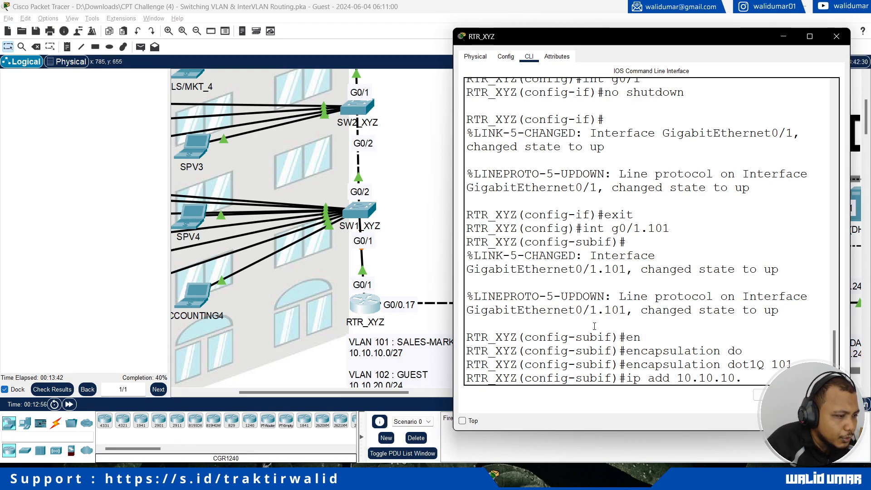
pyautogui.write('30 25')
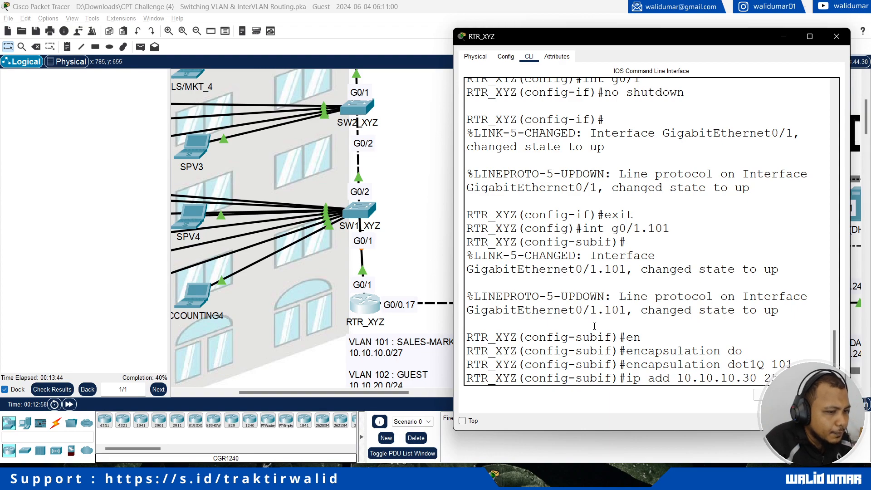
pyautogui.write('5.255.255.224')
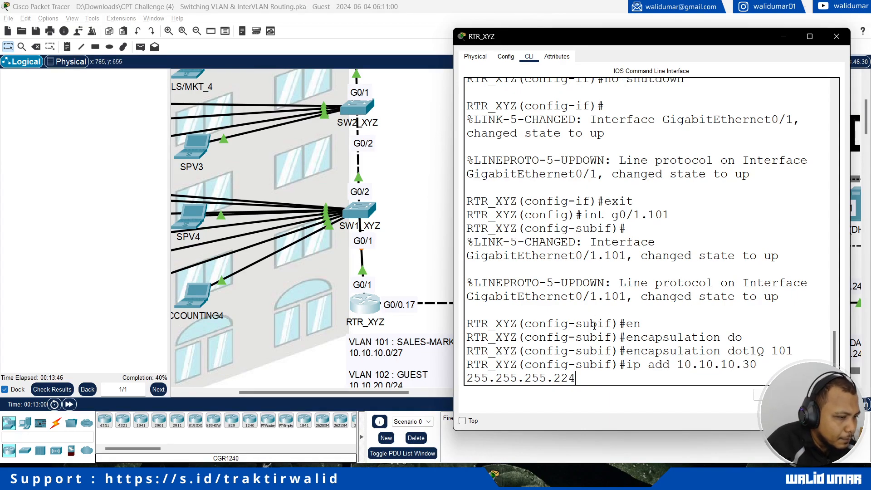
pyautogui.press('Return')
# Set the DHCP server 100.100.100.241 as the IP helper address of subinterface g0/1.101
pyautogui.write('ip helper-ad')
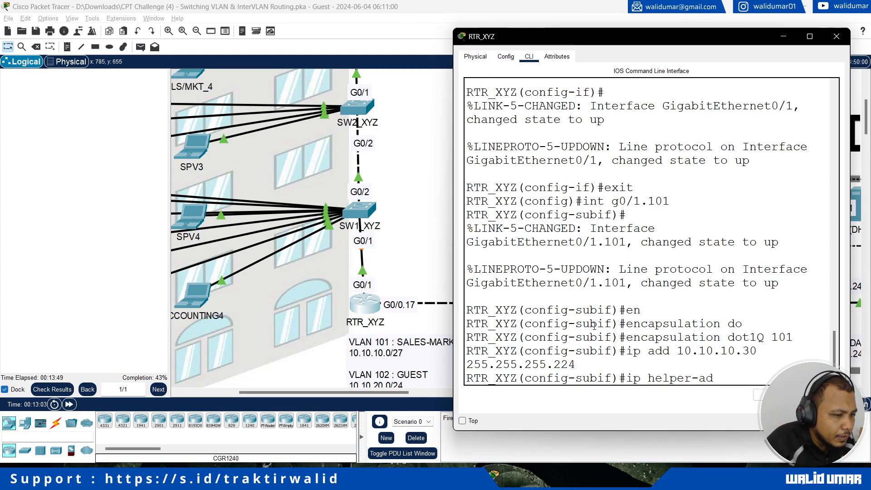
pyautogui.press('Tab')
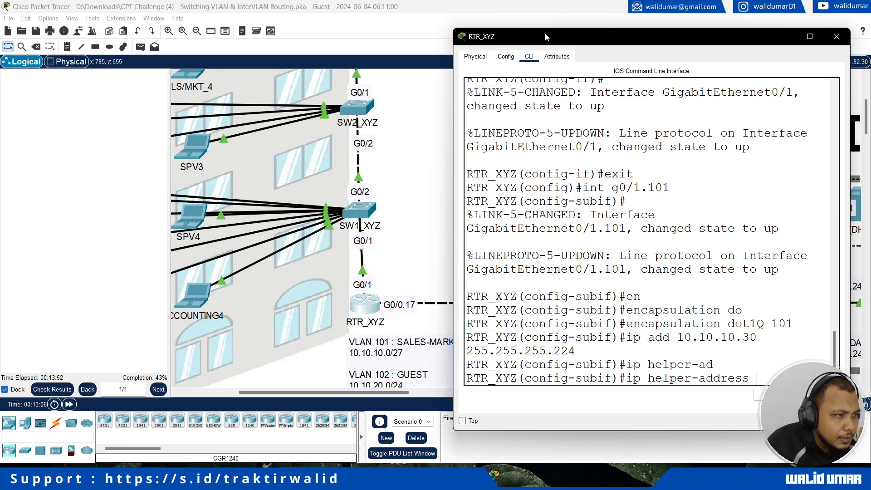
pyautogui.moveTo(546, 43); pyautogui.dragTo(435, 43)
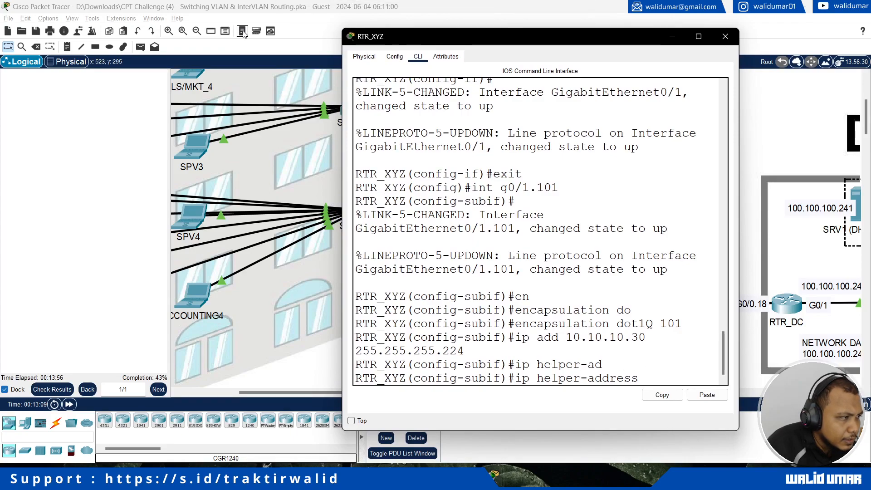
pyautogui.click(184, 31)
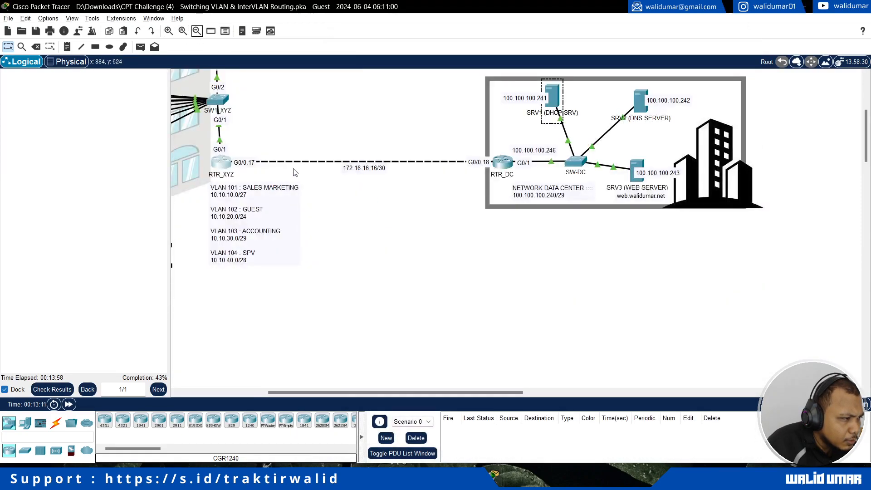
pyautogui.click(216, 164)
pyautogui.moveTo(472, 35); pyautogui.dragTo(490, 184)
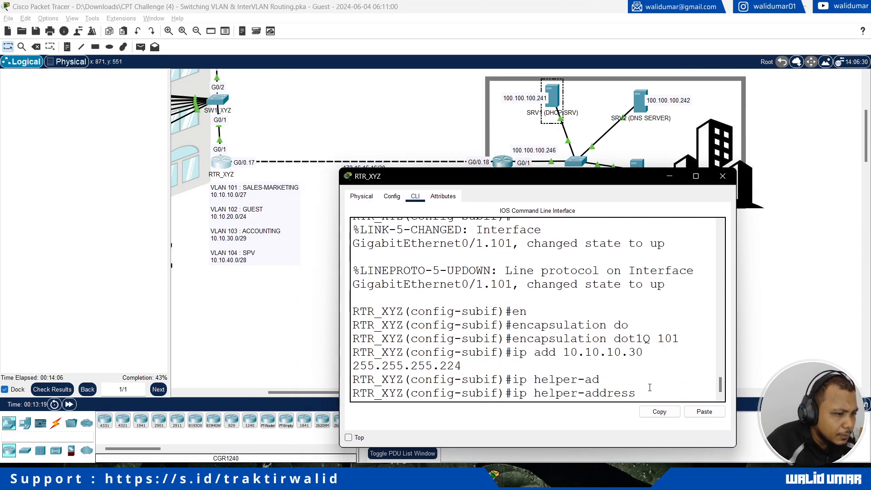
pyautogui.write('00.100.100.241')
pyautogui.press('Return')
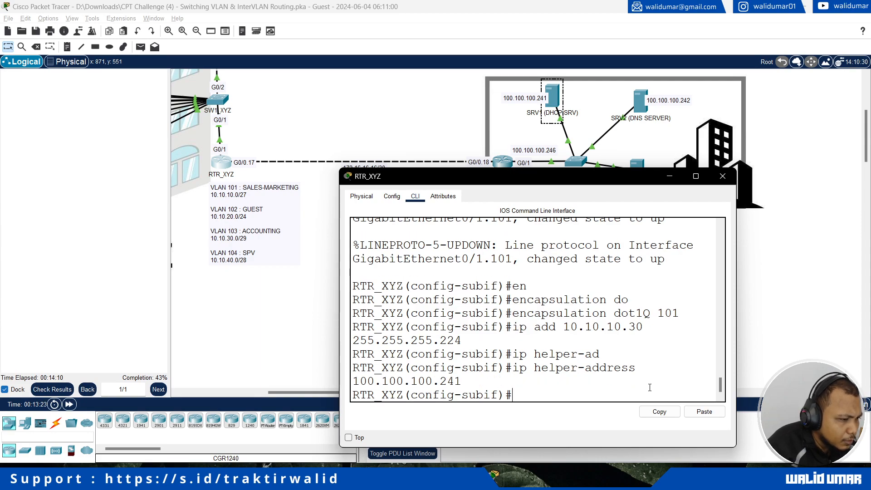
# Keep the RTR_XYZ window on top, clear of the VLAN list in the topology, and leave the g0/1.101 subinterface configuration
pyautogui.click(357, 440)
pyautogui.moveTo(297, 393); pyautogui.dragTo(272, 392)
pyautogui.moveTo(517, 73); pyautogui.dragTo(553, 189)
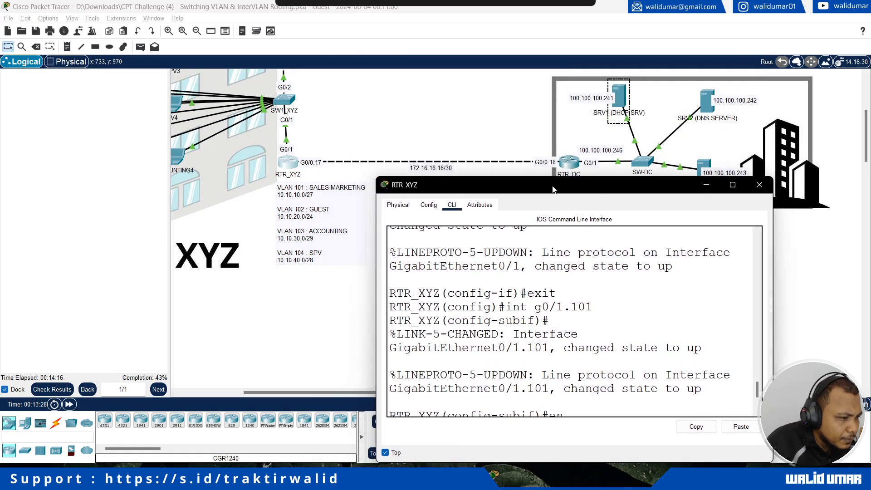
pyautogui.scroll(-3, 599, 383)
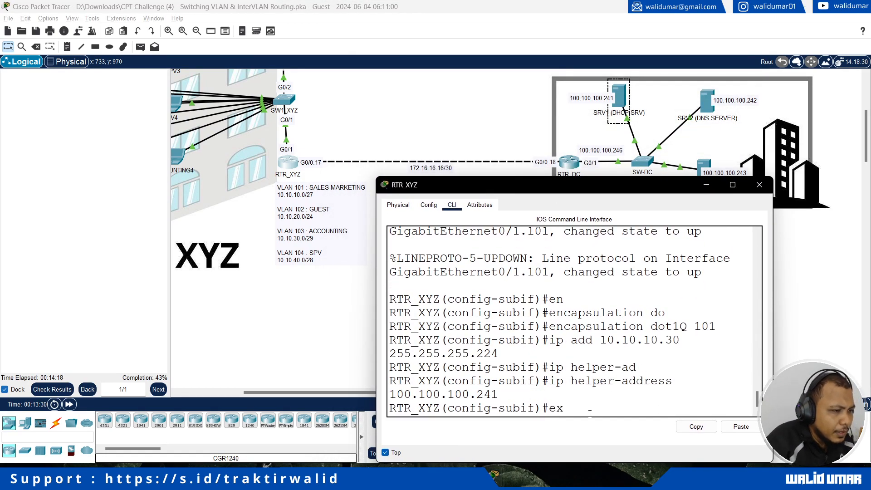
pyautogui.write('it')
pyautogui.press('Return')
# Create subinterface g0/1.102 on RTR_XYZ for the guest VLAN
pyautogui.press('Up')
pyautogui.press('Up')
pyautogui.press('Up')
pyautogui.press('Up')
pyautogui.press('Up')
pyautogui.press('Up')
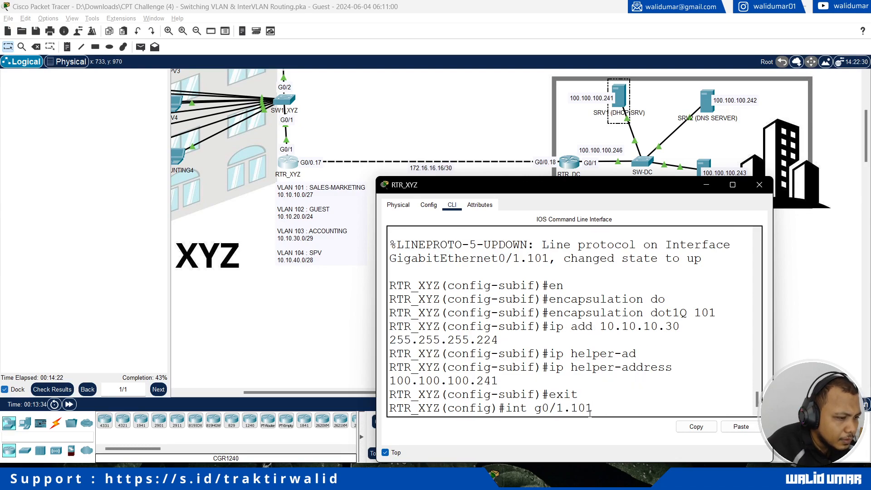
pyautogui.press('BackSpace')
pyautogui.write('2')
pyautogui.press('Return')
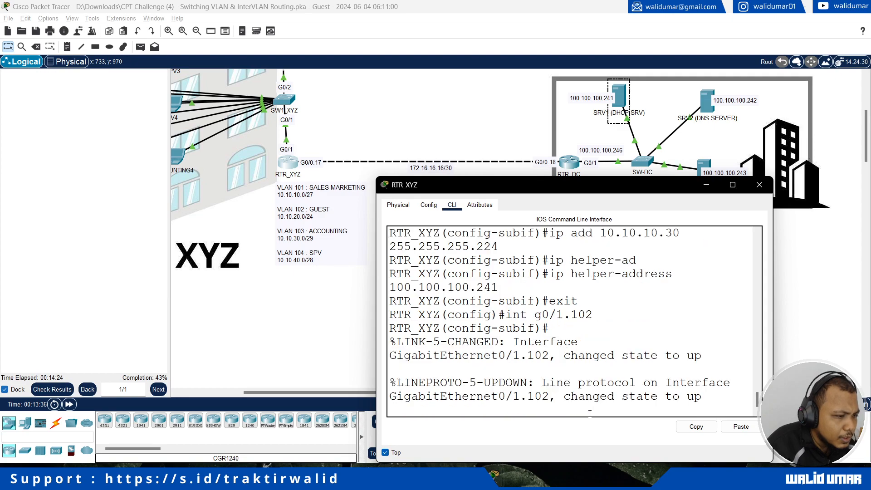
# Set dot1Q encapsulation for VLAN 102 on subinterface g0/1.102
pyautogui.write('en')
pyautogui.press('Tab')
pyautogui.write('do')
pyautogui.press('Tab')
pyautogui.write('102')
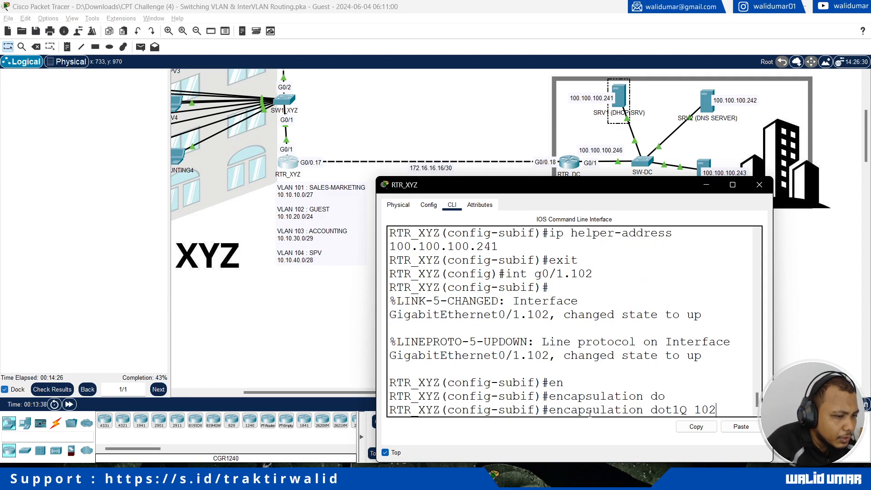
pyautogui.press('Return')
# Assign the IP address 10.10.20.254 255.255.255.0 to subinterface g0/1.102 and enable it with no shutdown
pyautogui.write('ip a')
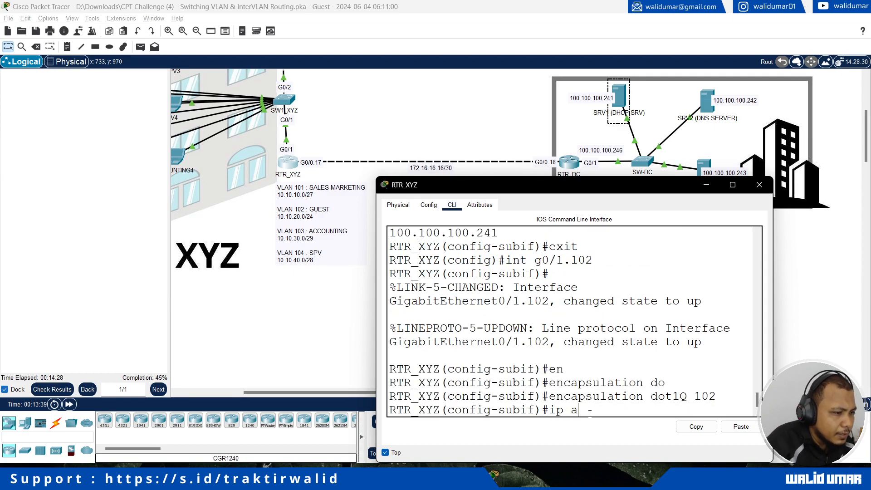
pyautogui.write('dd 10.10')
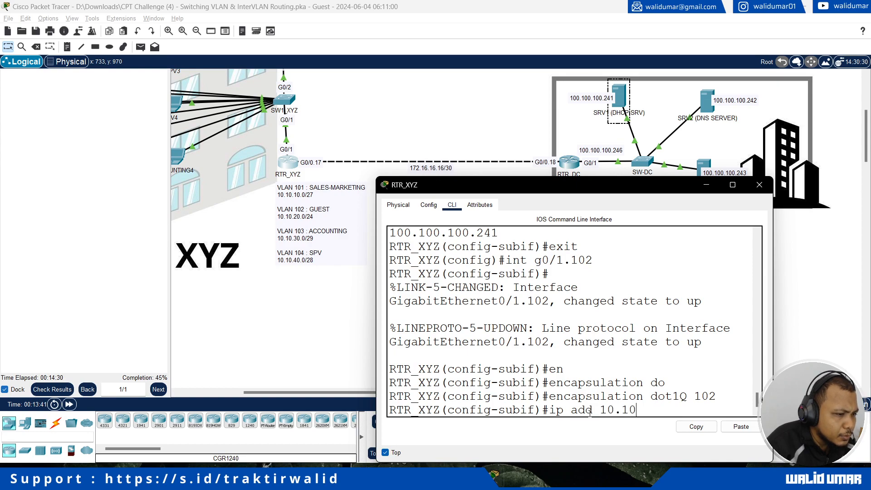
pyautogui.write('.20.254 255.255.')
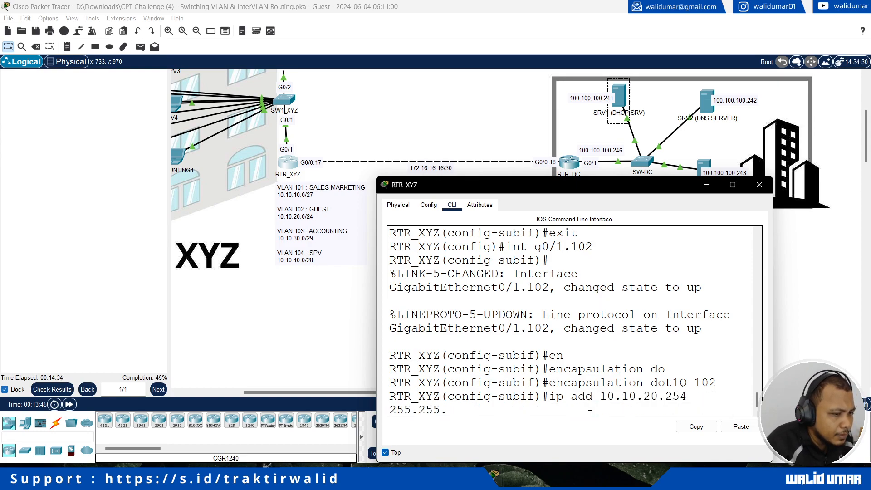
pyautogui.write('255.0')
pyautogui.press('Return')
pyautogui.write('no')
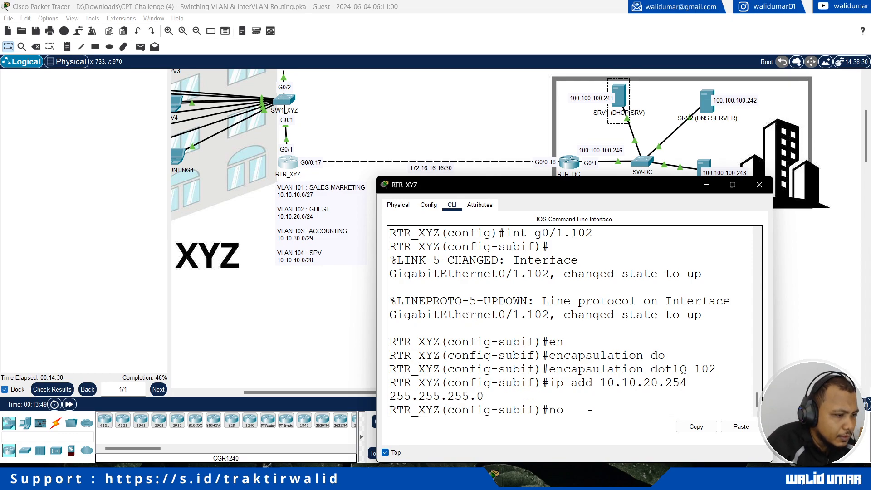
pyautogui.write(' shutdown')
pyautogui.press('Return')
# Set 100.100.100.241 as the IP helper address of subinterface g0/1.102 and leave its configuration
pyautogui.write('exit')
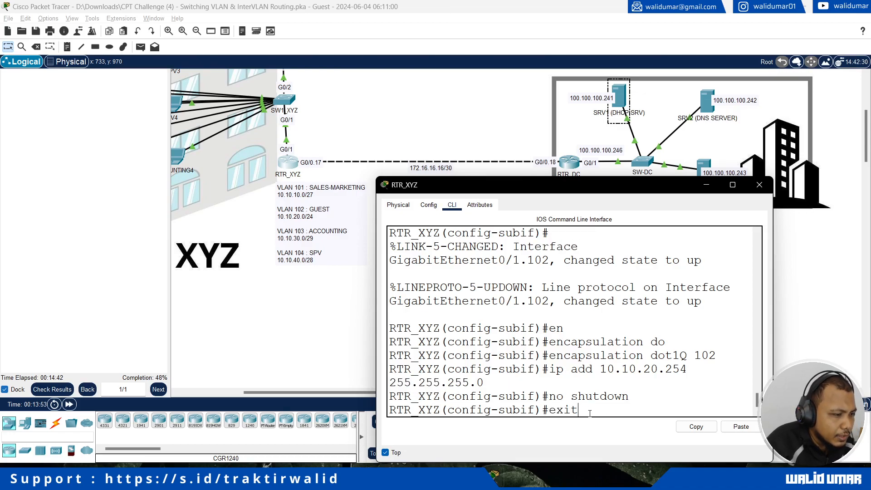
pyautogui.press('BackSpace')
pyautogui.press('BackSpace')
pyautogui.write('i')
pyautogui.press('Up')
pyautogui.press('Up')
pyautogui.press('Up')
pyautogui.press('Up')
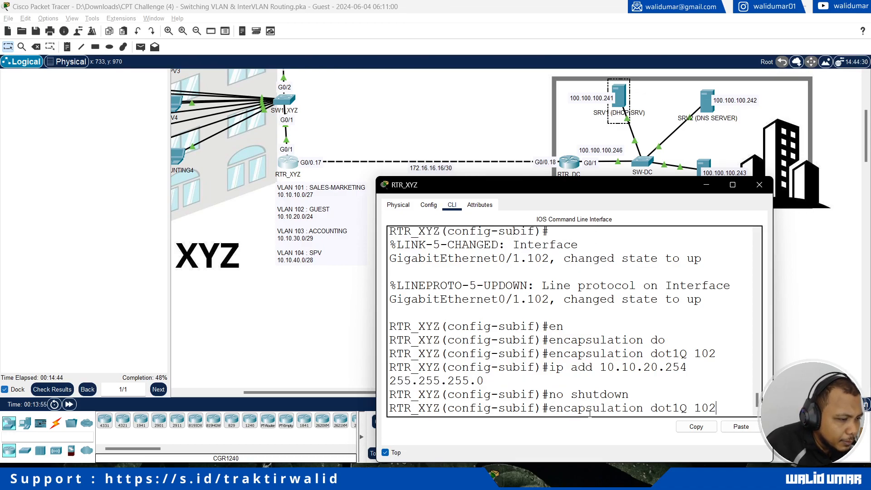
pyautogui.press('Down')
pyautogui.press('Down')
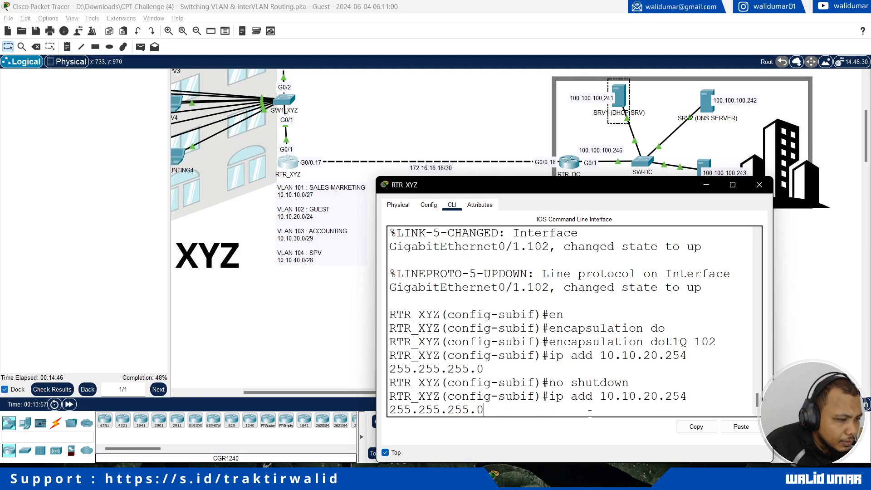
pyautogui.press('Up')
pyautogui.press('Up')
pyautogui.press('Up')
pyautogui.press('Up')
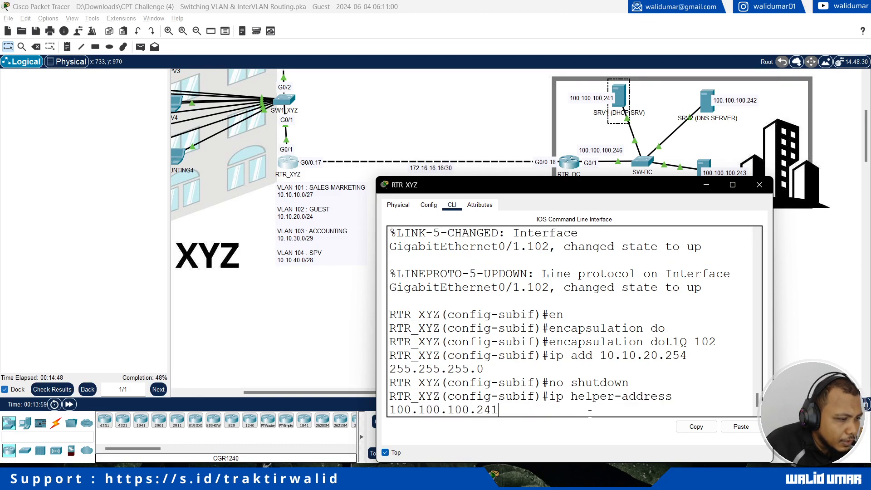
pyautogui.press('Return')
pyautogui.write('exit')
pyautogui.press('Return')
# Create subinterface g0/1.103 for the accounting VLAN with dot1Q encapsulation for VLAN 103
pyautogui.write('int')
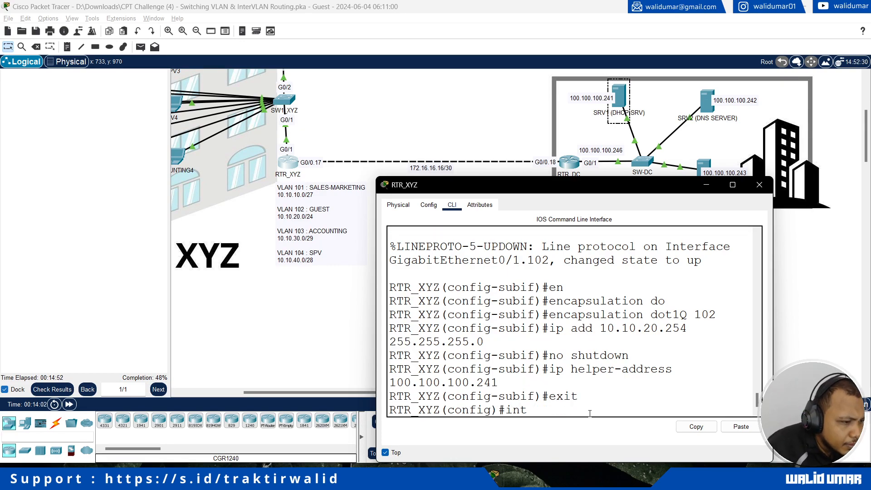
pyautogui.write(' g0/1.103')
pyautogui.press('Return')
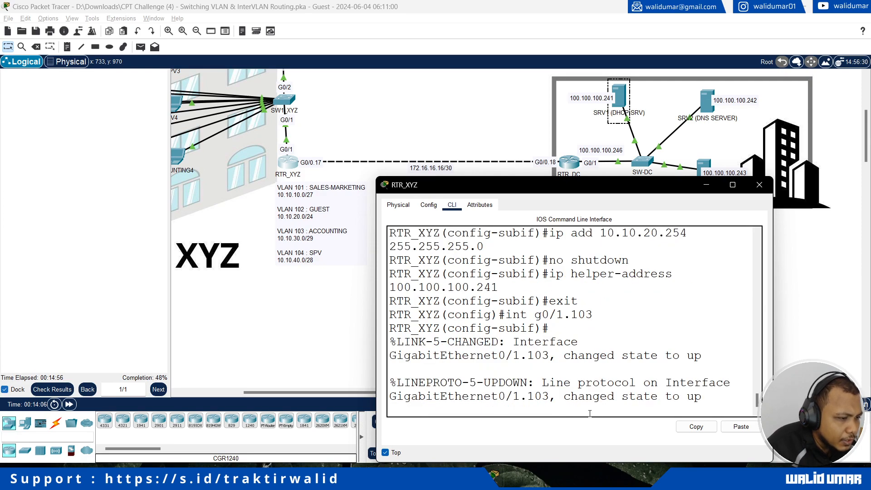
pyautogui.press('Return')
pyautogui.write('en')
pyautogui.press('Tab')
pyautogui.write('do')
pyautogui.press('Tab')
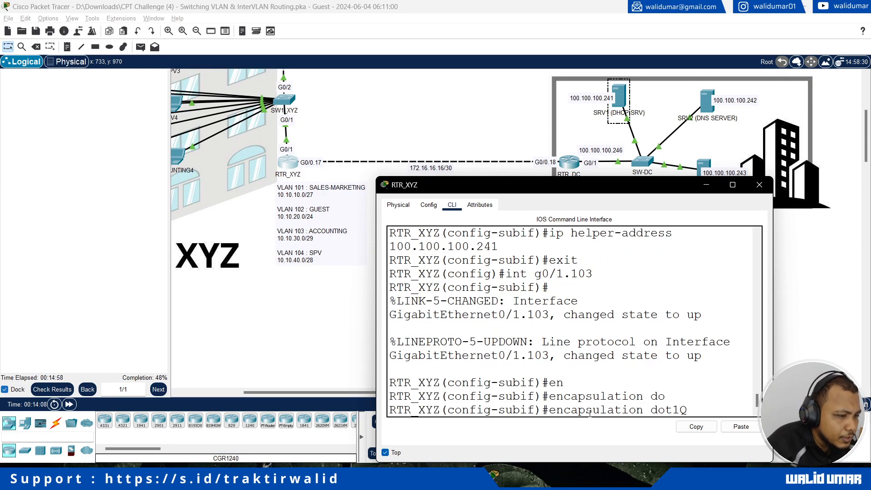
pyautogui.press('Return')
# Assign the IP address 10.10.30.6 255.255.255.248 to subinterface g0/1.103
pyautogui.write('ip')
pyautogui.press('Up')
pyautogui.press('Up')
pyautogui.press('Up')
pyautogui.press('Up')
pyautogui.press('Up')
pyautogui.press('Up')
pyautogui.press('Up')
pyautogui.press('Up')
pyautogui.press('Up')
pyautogui.press('Up')
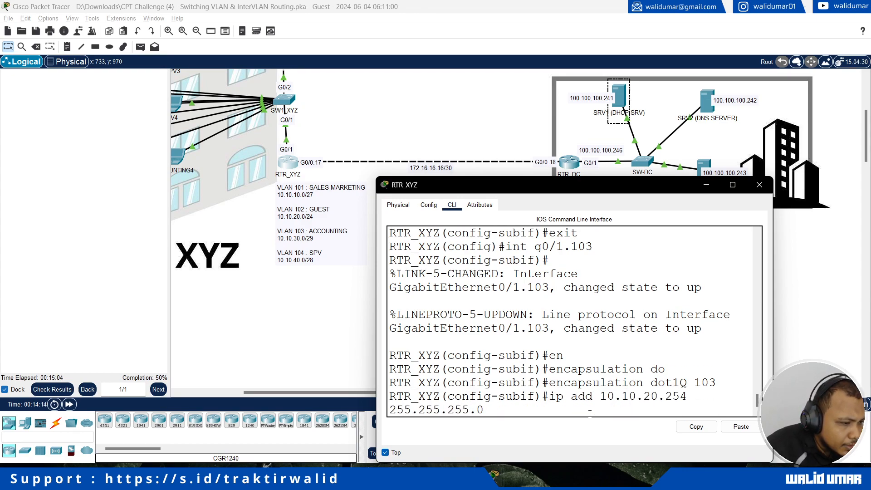
pyautogui.press('BackSpace')
pyautogui.write('3')
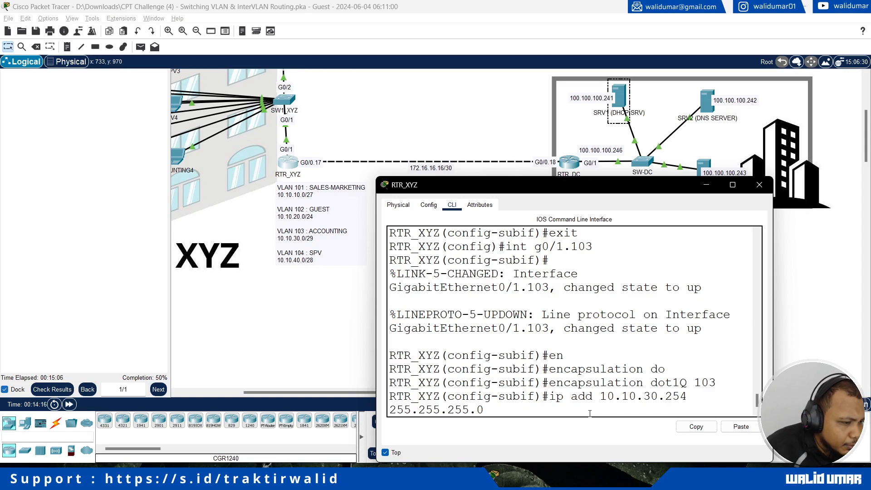
pyautogui.press('BackSpace')
pyautogui.press('BackSpace')
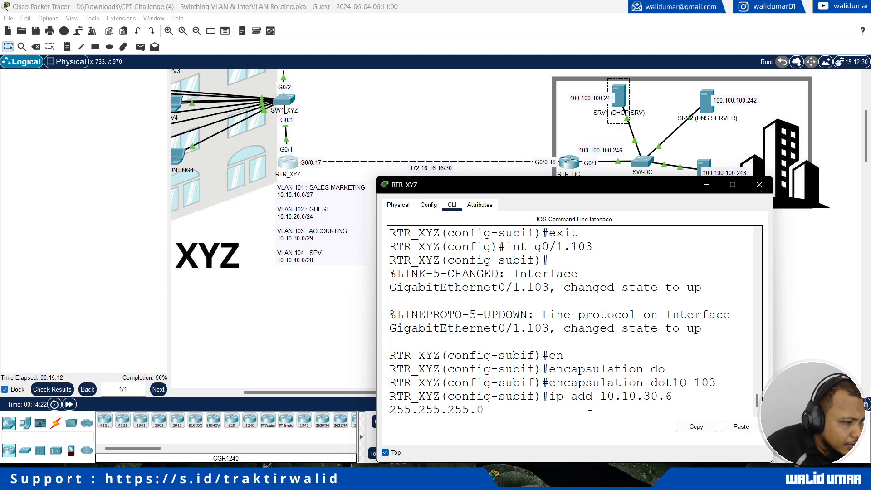
pyautogui.write('248')
pyautogui.press('Return')
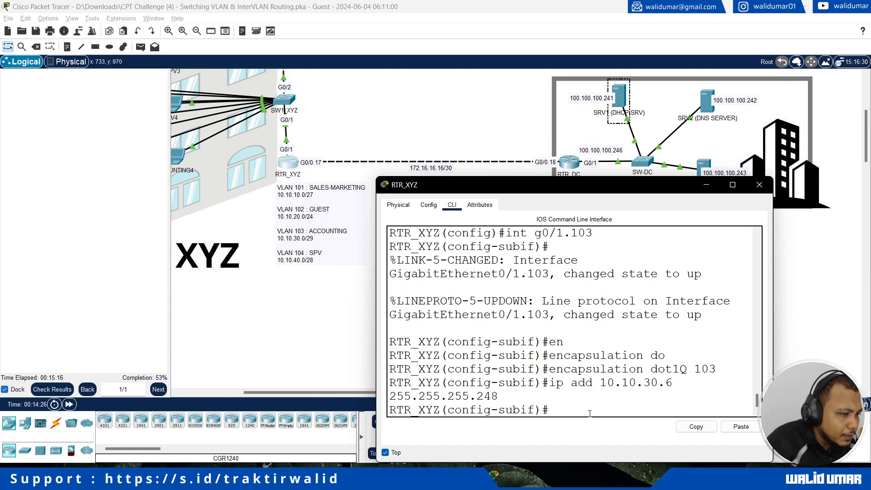
# Set 100.100.100.241 as the IP helper address of subinterface g0/1.103 and leave its configuration
pyautogui.press('Up')
pyautogui.press('Up')
pyautogui.press('Up')
pyautogui.press('Up')
pyautogui.press('Up')
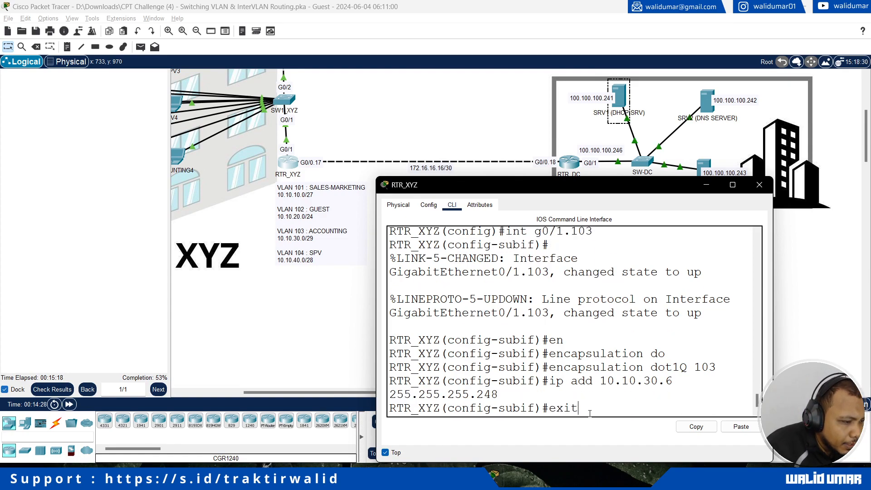
pyautogui.press('Return')
pyautogui.write('ex')
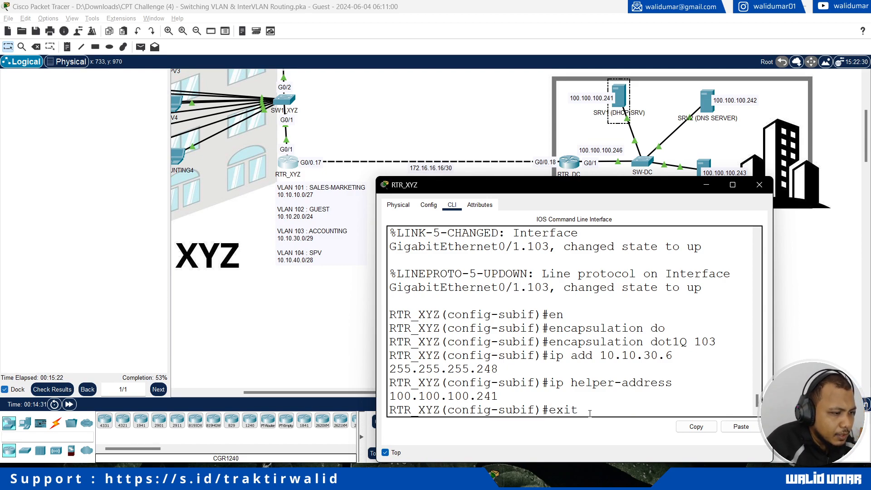
pyautogui.write('it')
pyautogui.press('Return')
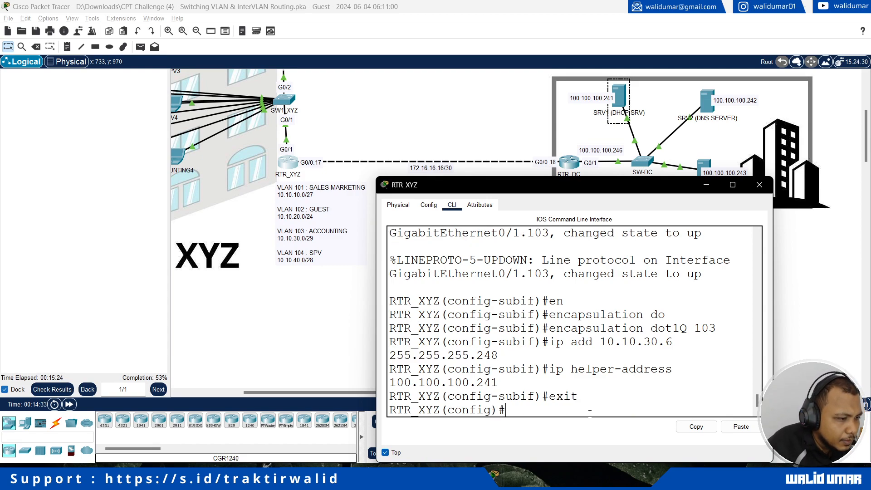
# Create subinterface g0/1.104 on RTR_XYZ for the SPV VLAN
pyautogui.press('Up')
pyautogui.press('Up')
pyautogui.press('Up')
pyautogui.press('Up')
pyautogui.press('Up')
pyautogui.press('Up')
pyautogui.press('Up')
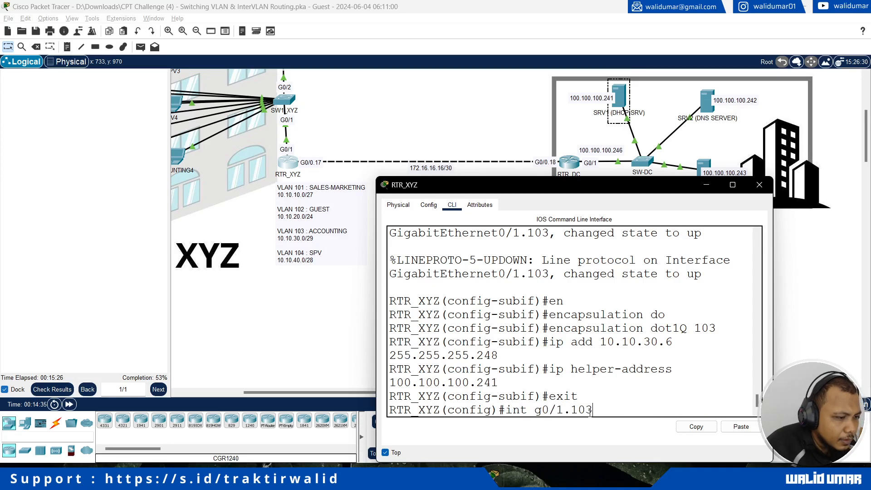
pyautogui.press('BackSpace')
pyautogui.write('4')
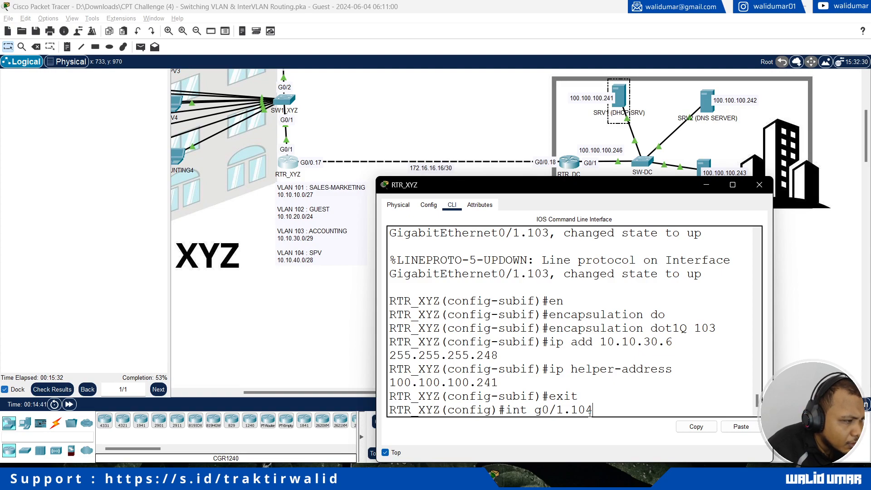
pyautogui.press('Return')
# Set dot1Q encapsulation for VLAN 104 on subinterface g0/1.104 and assign it the IP address 10.10.40.14 255.255.255.240
pyautogui.write('en')
pyautogui.press('Tab')
pyautogui.write('do')
pyautogui.press('Tab')
pyautogui.write('104')
pyautogui.press('Return')
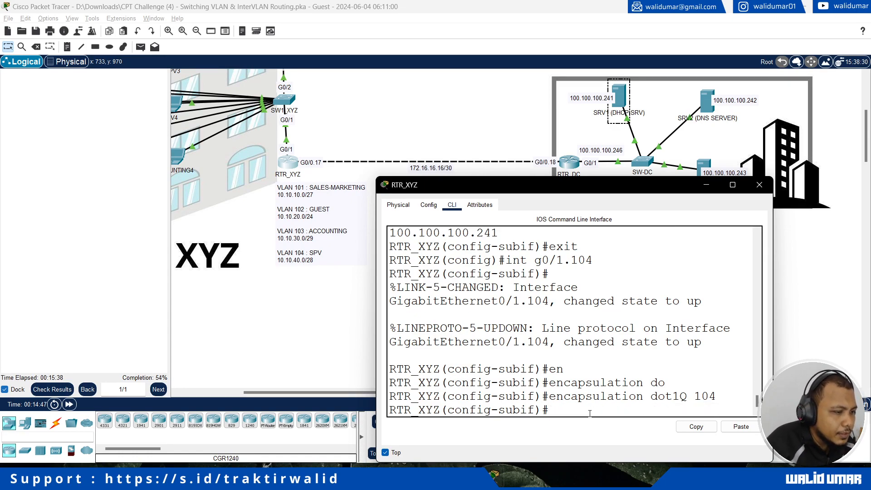
pyautogui.write('ip add 10.10.40.14 255.255.255.240')
pyautogui.press('Return')
# Set 100.100.100.241 as the IP helper address of subinterface g0/1.104 and leave its configuration
pyautogui.press('Up')
pyautogui.press('Up')
pyautogui.press('Up')
pyautogui.press('Up')
pyautogui.press('Up')
pyautogui.press('Up')
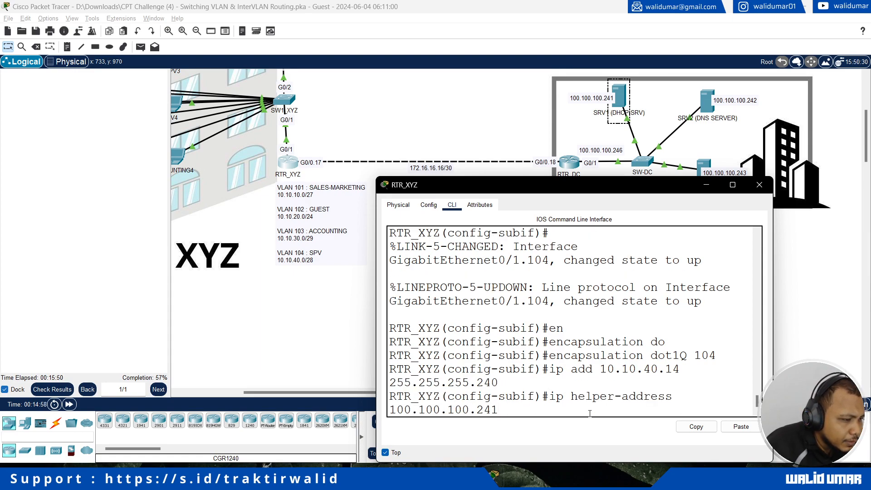
pyautogui.press('Return')
pyautogui.write('exit')
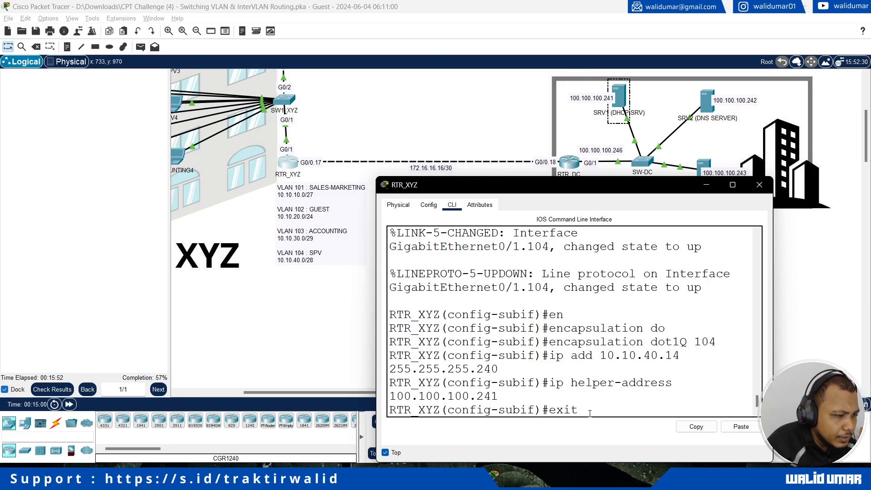
pyautogui.press('Return')
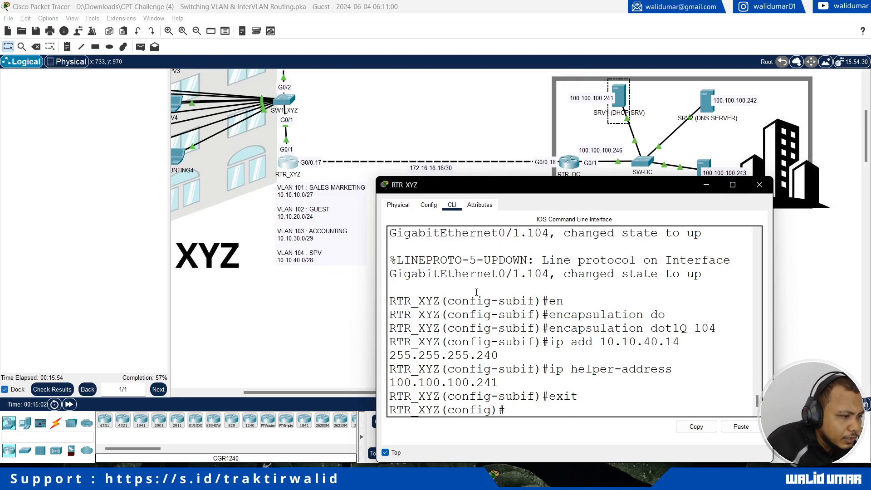
# Display RTR_XYZ's running configuration and check the encapsulation, IP address and helper address of subinterfaces g0/1.101 to g0/1.104
pyautogui.write('do sh run')
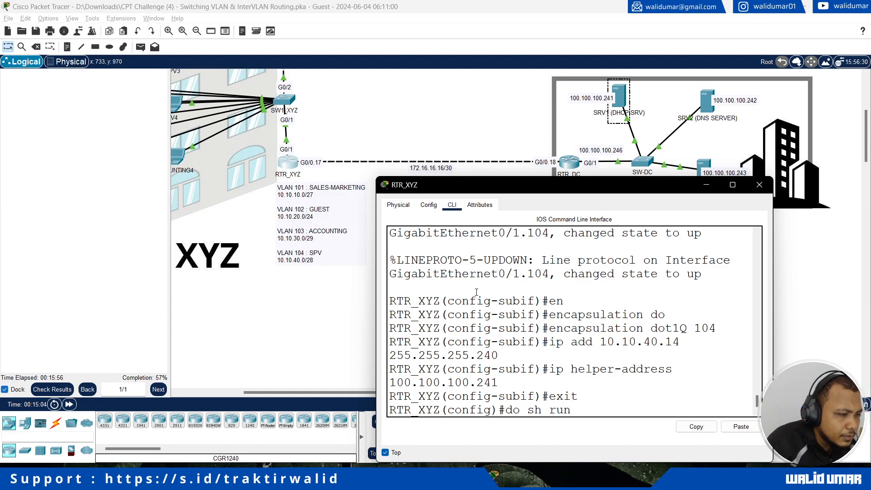
pyautogui.press('Return')
pyautogui.press('space')
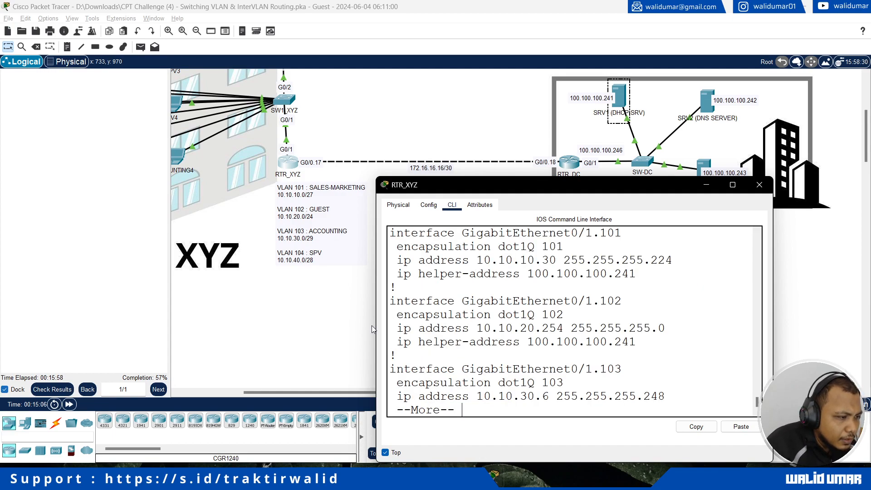
pyautogui.moveTo(376, 326); pyautogui.dragTo(315, 326)
pyautogui.moveTo(472, 185); pyautogui.dragTo(554, 184)
pyautogui.moveTo(511, 257); pyautogui.dragTo(599, 272)
pyautogui.click(595, 300)
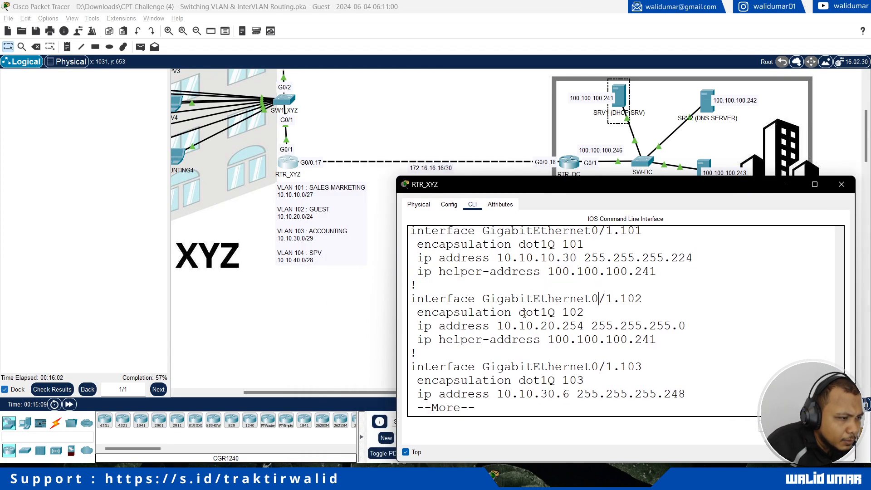
pyautogui.scroll(2, 525, 312)
pyautogui.scroll(-2, 550, 320)
pyautogui.press('space')
pyautogui.scroll(3, 525, 370)
pyautogui.scroll(1, 525, 371)
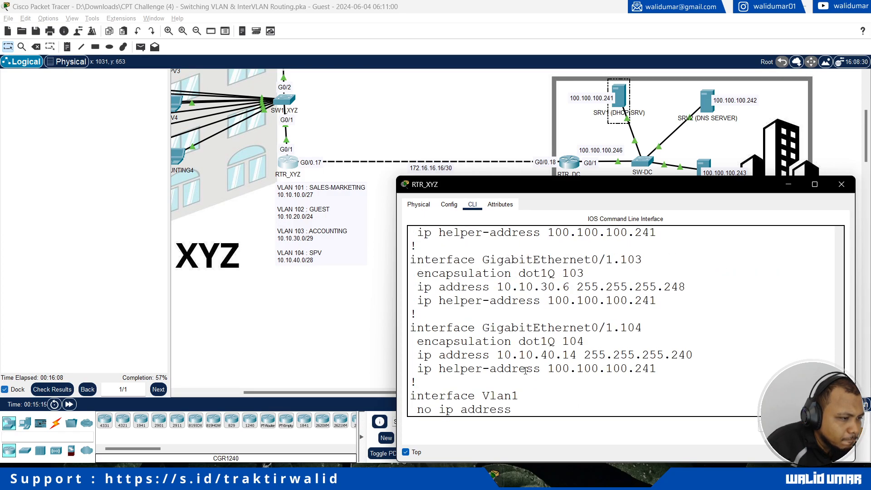
pyautogui.click(842, 184)
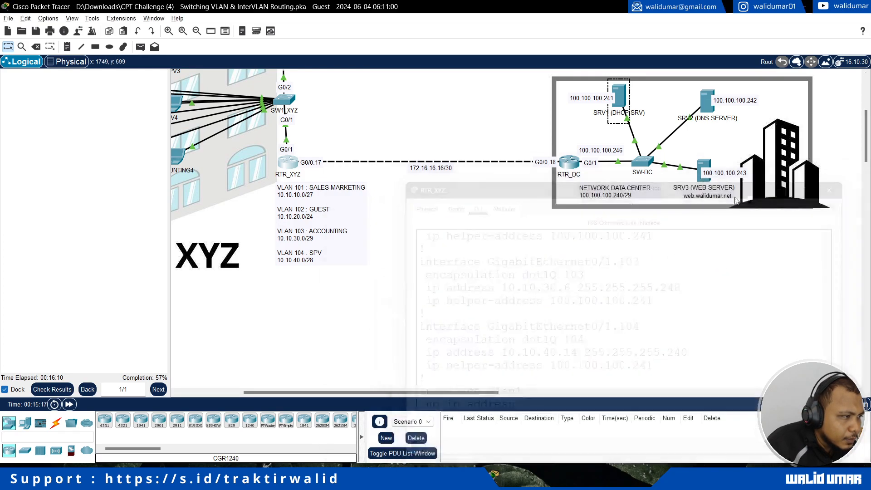
# Open the command line of switch SW1_XYZ and enter global configuration mode
pyautogui.scroll(3, 407, 294)
pyautogui.moveTo(328, 393)
pyautogui.mouseDown()
pyautogui.moveTo(292, 392)
pyautogui.moveTo(321, 394)
pyautogui.mouseUp()
pyautogui.click(310, 245)
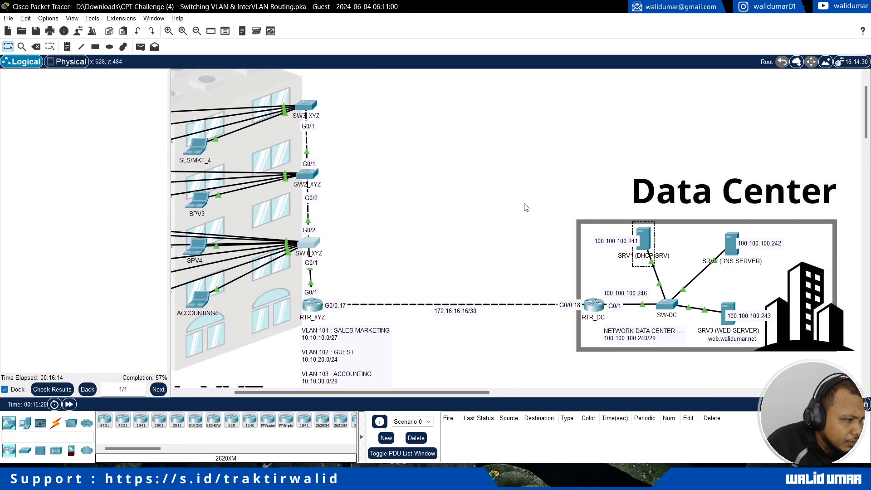
pyautogui.moveTo(429, 71); pyautogui.dragTo(551, 69)
pyautogui.click(502, 86)
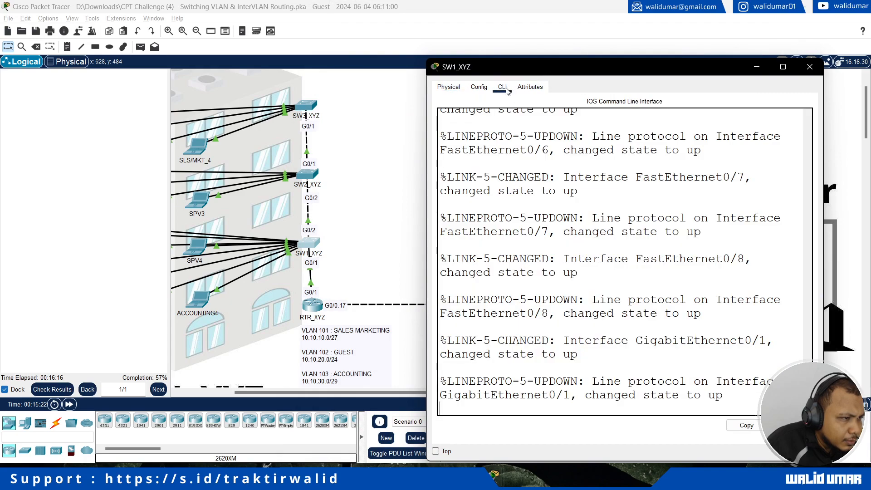
pyautogui.press('Return')
pyautogui.write('en')
pyautogui.press('Return')
pyautogui.write('c')
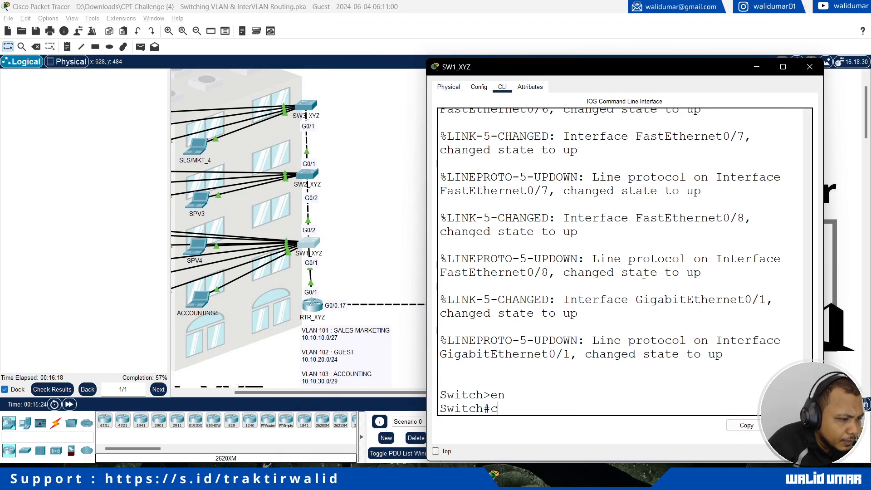
pyautogui.write('onf t')
pyautogui.press('Return')
# Set the interface range g0/1-2 on SW1_XYZ to switchport mode trunk and leave the range configuration
pyautogui.write('g0/')
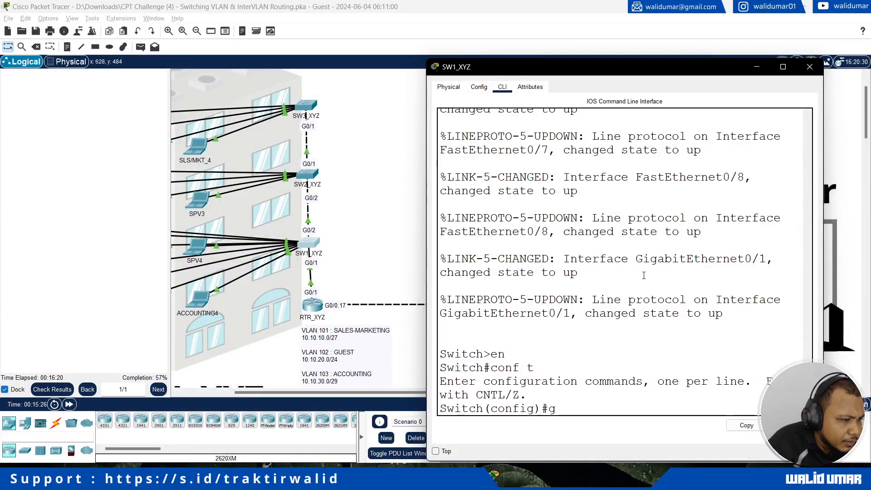
pyautogui.press('BackSpace')
pyautogui.press('BackSpace')
pyautogui.write('int g0/1')
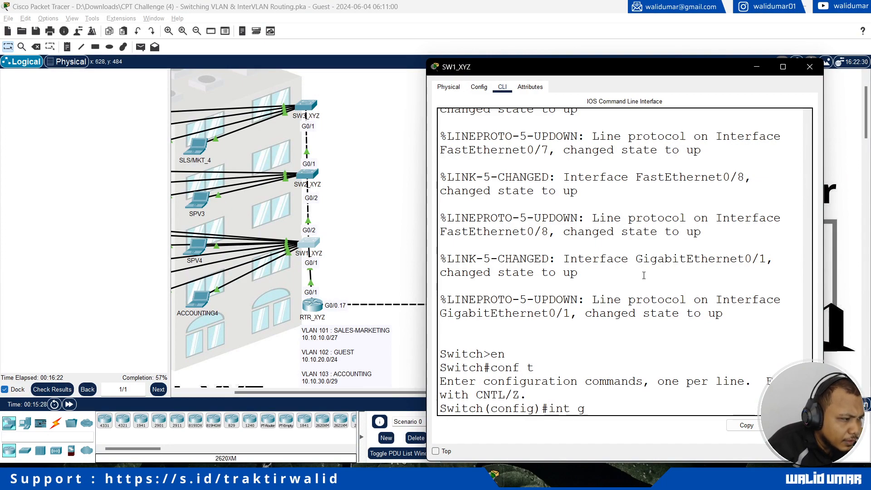
pyautogui.press('BackSpace')
pyautogui.press('BackSpace')
pyautogui.press('BackSpace')
pyautogui.press('BackSpace')
pyautogui.write('range g0/1-2')
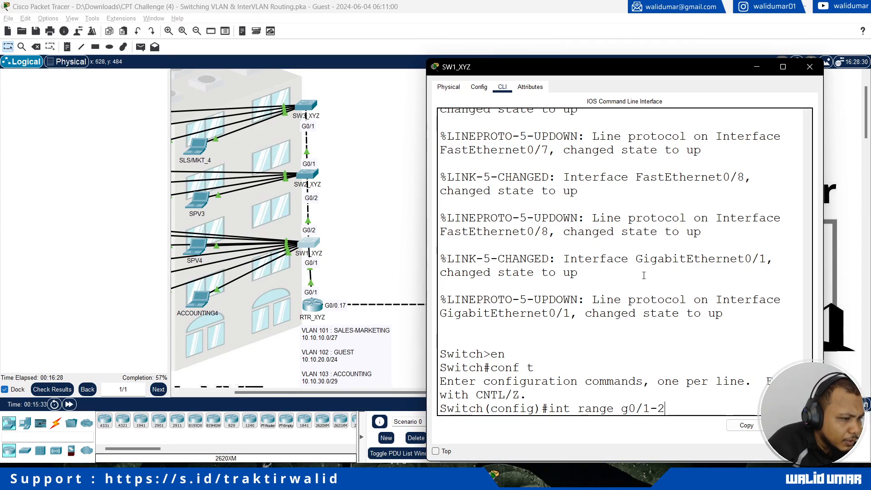
pyautogui.press('Return')
pyautogui.write('swi')
pyautogui.press('Tab')
pyautogui.write('mo')
pyautogui.press('Tab')
pyautogui.write('tr')
pyautogui.press('Tab')
pyautogui.press('Return')
pyautogui.write('exit')
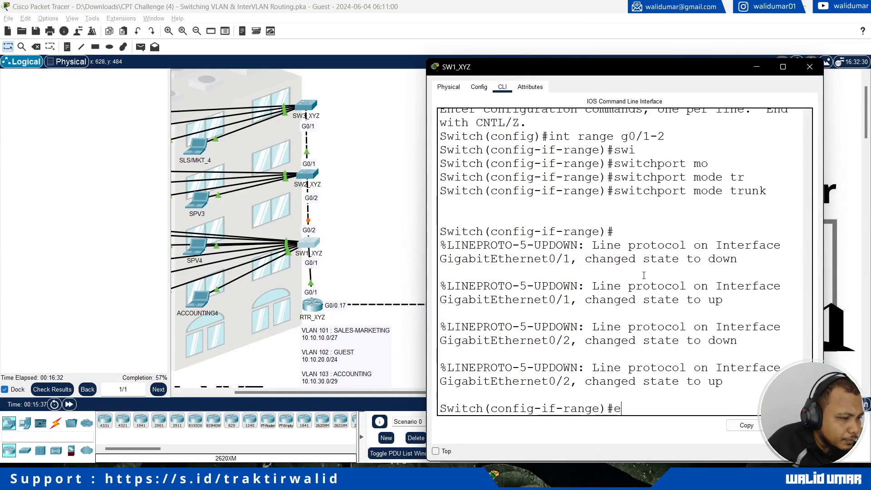
pyautogui.press('Return')
pyautogui.write('int')
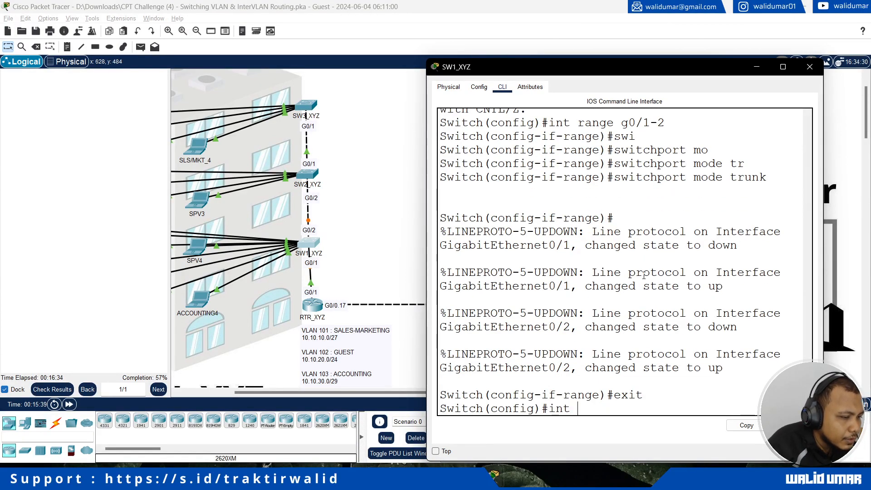
pyautogui.press('BackSpace')
pyautogui.press('BackSpace')
pyautogui.press('BackSpace')
pyautogui.press('BackSpace')
pyautogui.write('vlan')
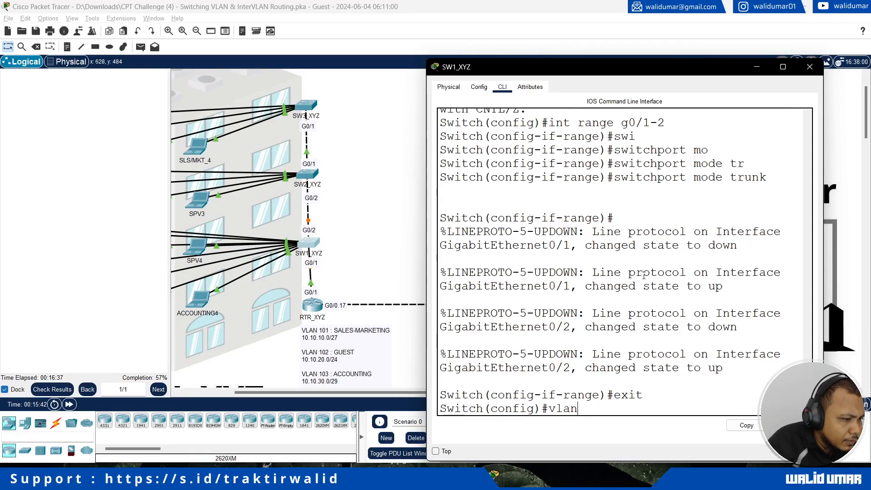
pyautogui.press('Return')
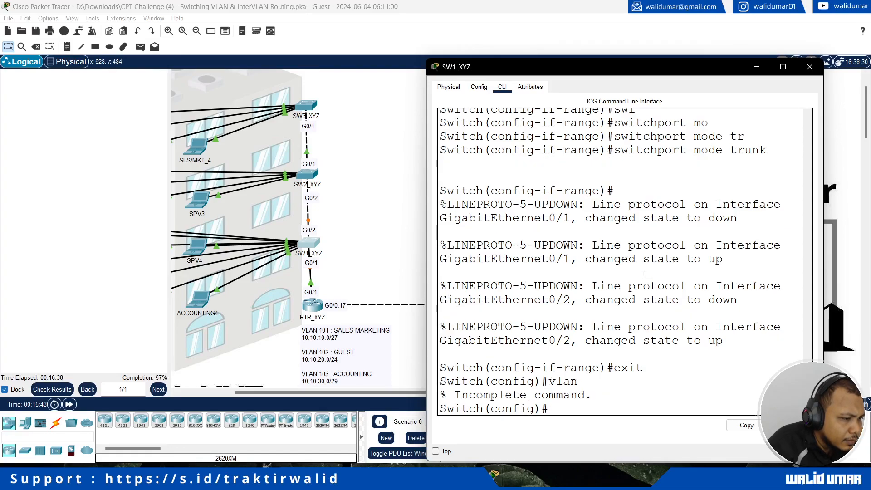
# Create VLAN 101 on SW1_XYZ, name it SALES-MARKETING and leave its configuration
pyautogui.write('vlan 101')
pyautogui.press('Return')
pyautogui.write('name SALE')
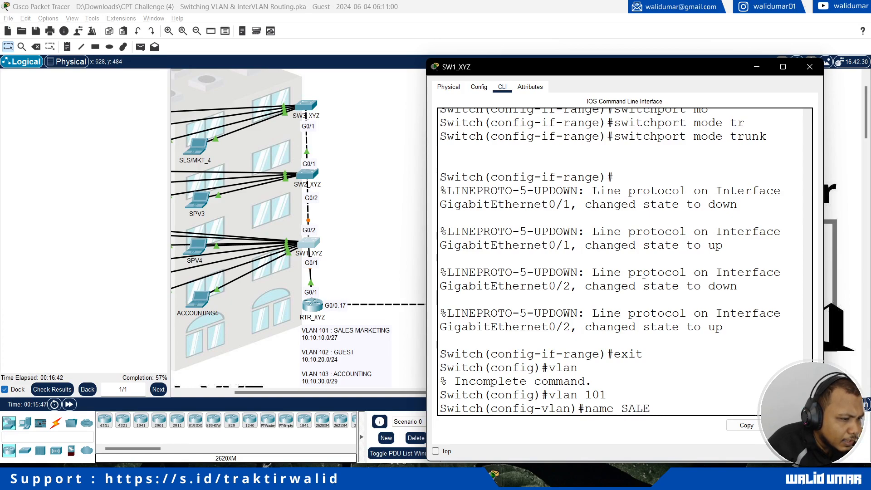
pyautogui.write('S-MARKETING')
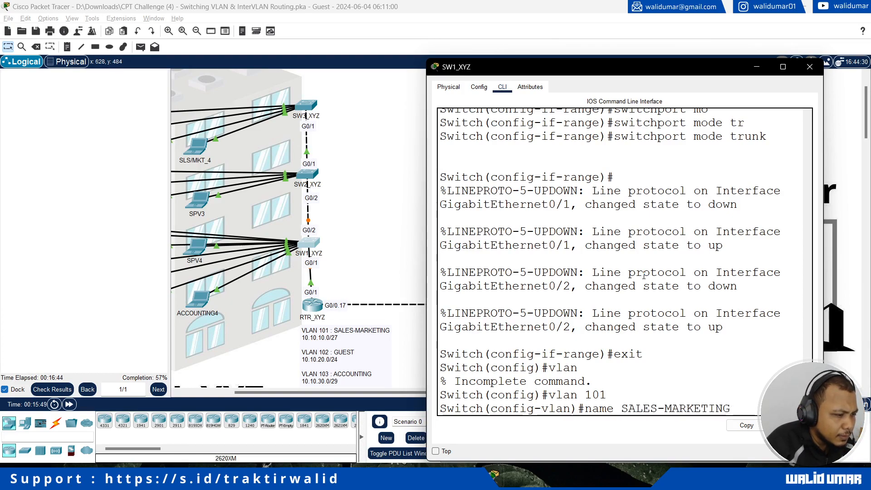
pyautogui.press('Return')
pyautogui.write('exit')
pyautogui.press('Return')
# Create VLAN 102 on SW1_XYZ, name it GUEST and leave its configuration
pyautogui.write('int')
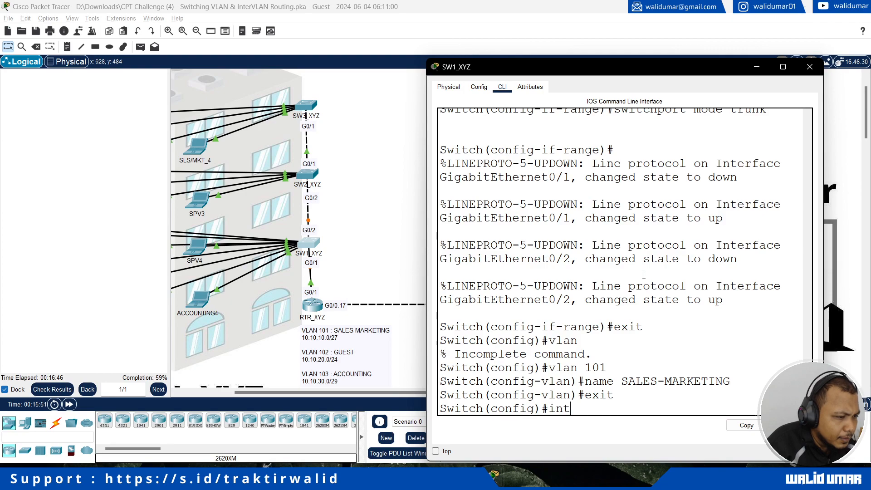
pyautogui.press('BackSpace')
pyautogui.press('BackSpace')
pyautogui.press('BackSpace')
pyautogui.write('vlan 102')
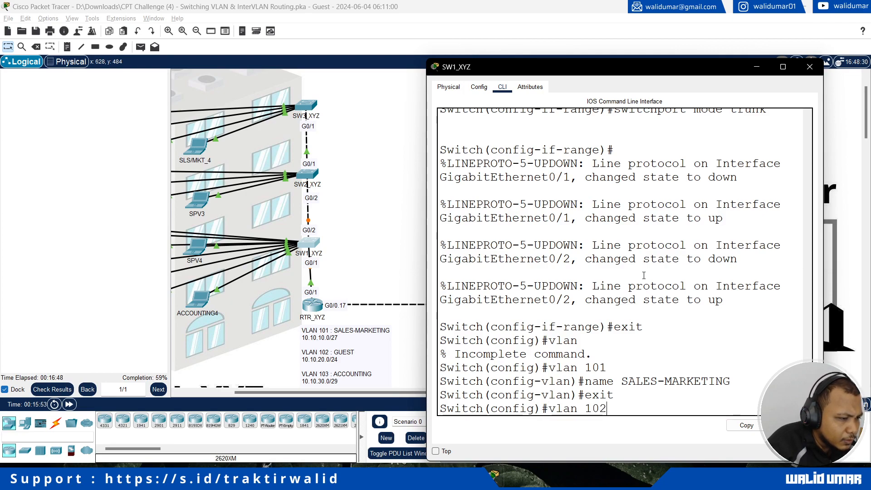
pyautogui.press('Return')
pyautogui.write('name GU')
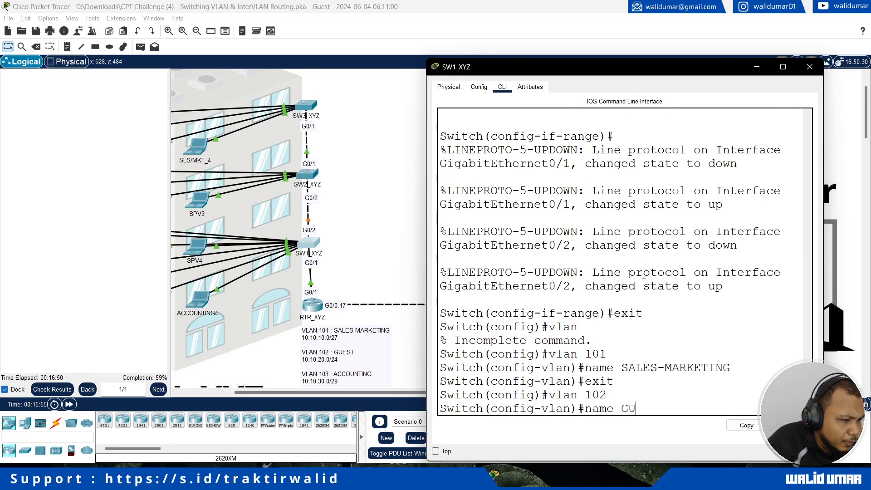
pyautogui.write('EST')
pyautogui.press('Return')
pyautogui.write('exit')
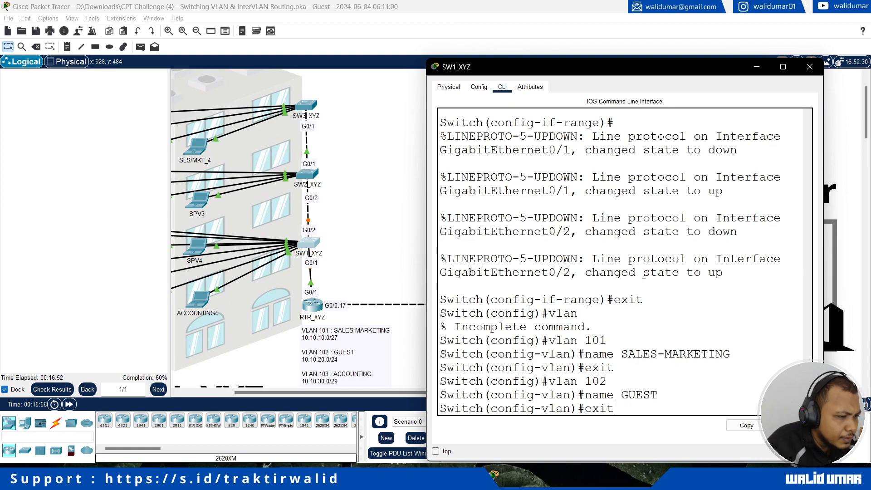
pyautogui.press('Return')
# Create VLAN 103 on SW1_XYZ, name it ACCOUNTING and leave its configuration
pyautogui.write('g)#vla')
pyautogui.press('BackSpace')
pyautogui.press('BackSpace')
pyautogui.press('BackSpace')
pyautogui.press('BackSpace')
pyautogui.write('vlan 103')
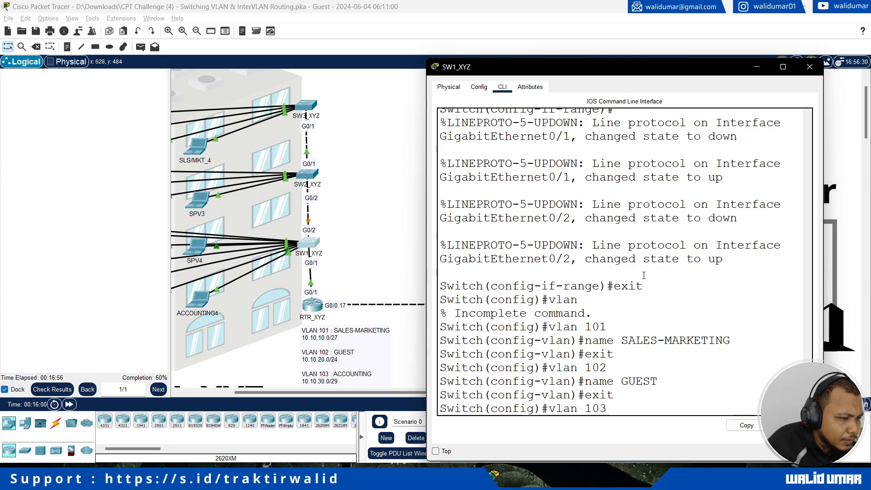
pyautogui.press('Return')
pyautogui.write('name ACCOUNTING')
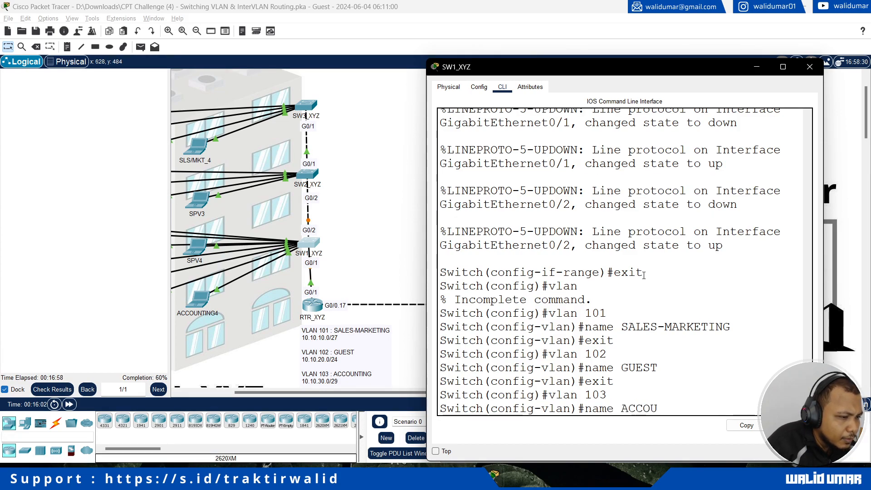
pyautogui.press('Return')
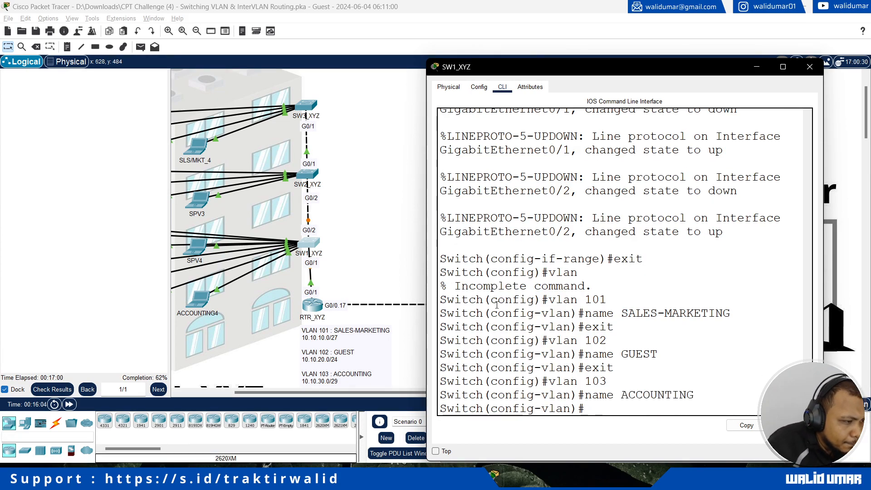
pyautogui.scroll(-2, 360, 304)
pyautogui.write('exit')
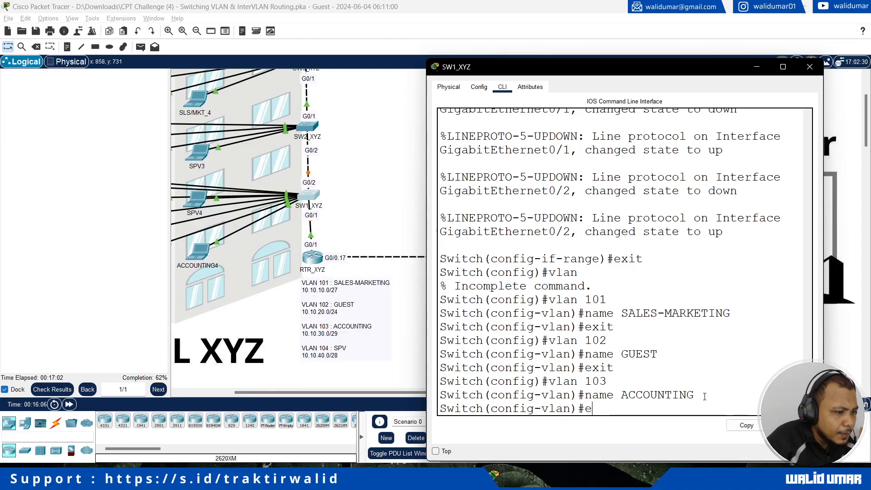
pyautogui.press('Return')
# Create VLAN 104 on SW1_XYZ, name it SPV and leave its configuration
pyautogui.write('vlan 104')
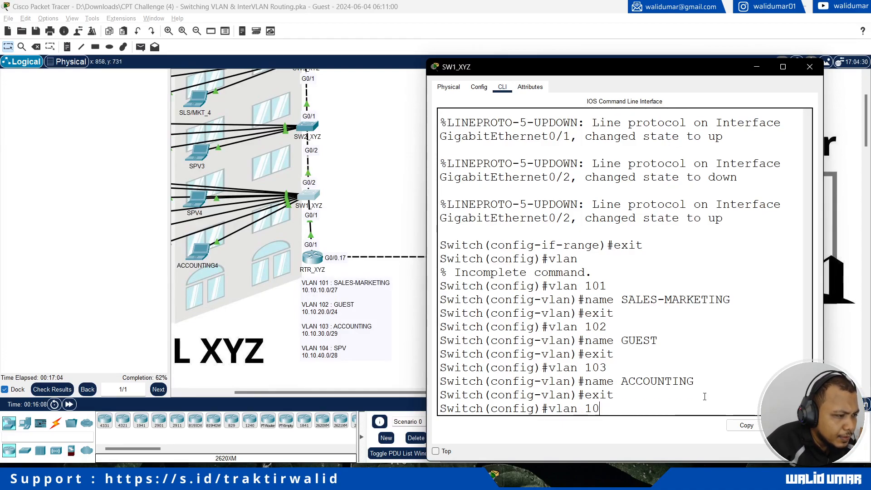
pyautogui.press('Return')
pyautogui.write('name SPV')
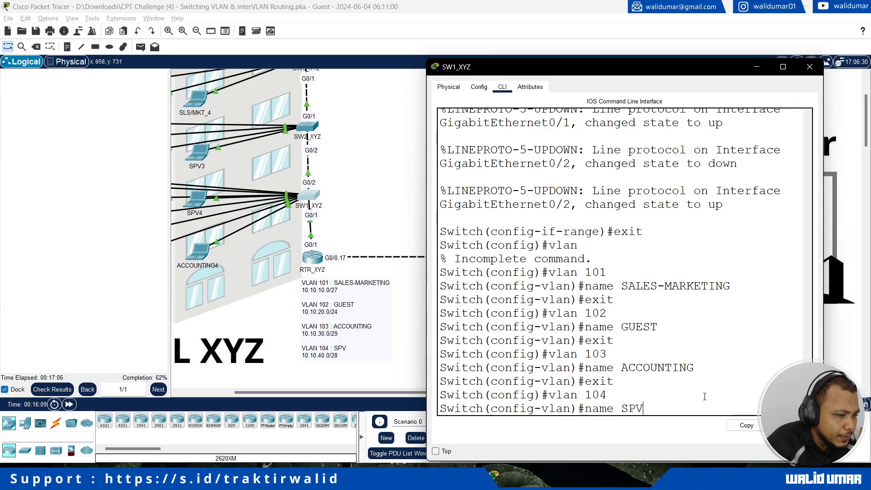
pyautogui.press('Return')
pyautogui.write('exit')
pyautogui.press('Return')
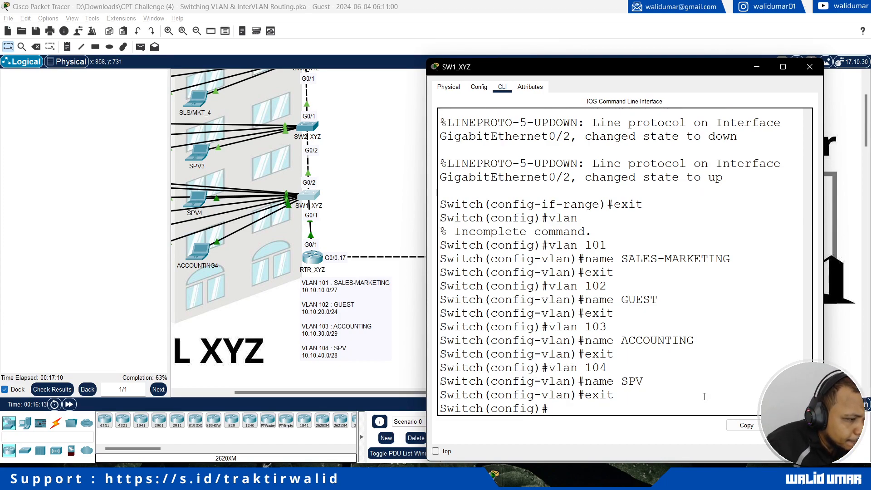
# Open the command line of switch SW2_XYZ and enter global configuration mode
pyautogui.scroll(2, 413, 347)
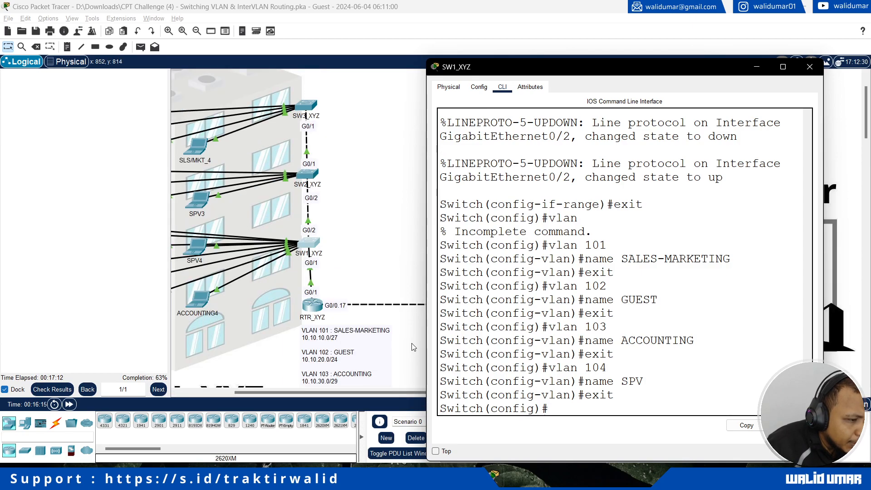
pyautogui.click(313, 174)
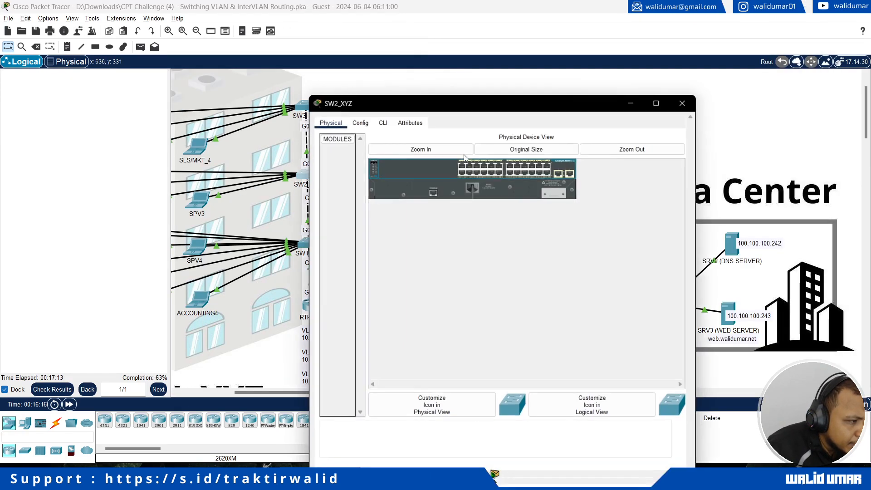
pyautogui.click(384, 125)
pyautogui.moveTo(406, 111); pyautogui.dragTo(566, 74)
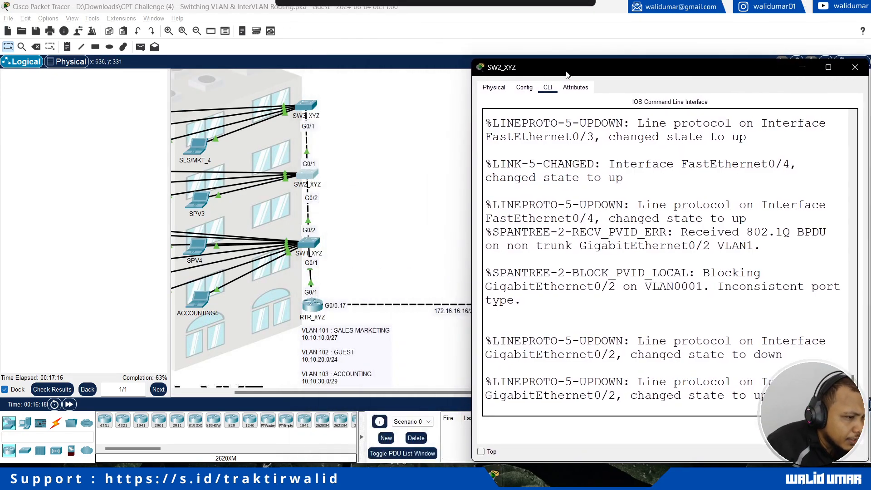
pyautogui.click(629, 236)
pyautogui.press('Return')
pyautogui.write('en')
pyautogui.press('Return')
pyautogui.write('conf t')
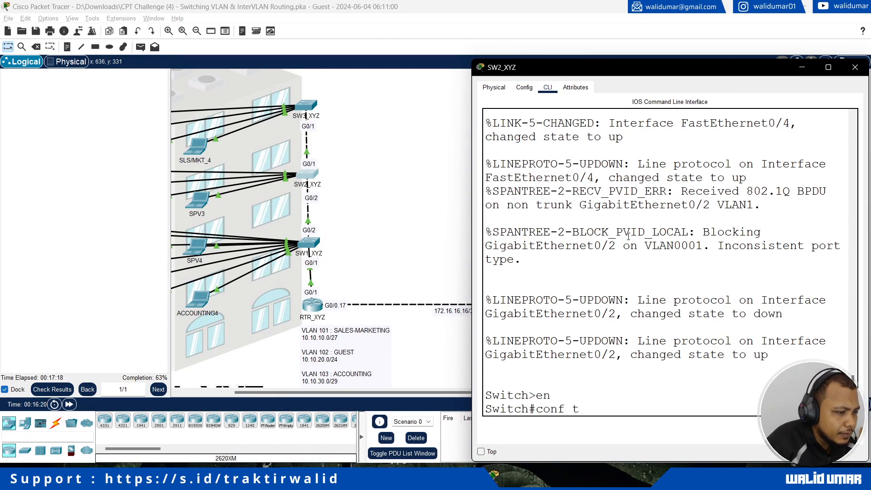
pyautogui.press('Return')
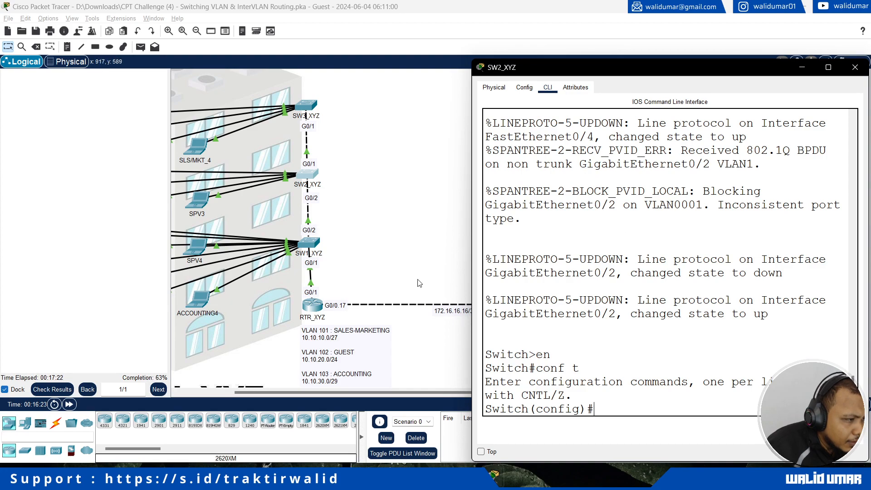
# Set interfaces g0/1-2 on SW2_XYZ to trunk mode as a range and return to global configuration mode
pyautogui.write('int ran')
pyautogui.press('BackSpace')
pyautogui.press('BackSpace')
pyautogui.write('ran')
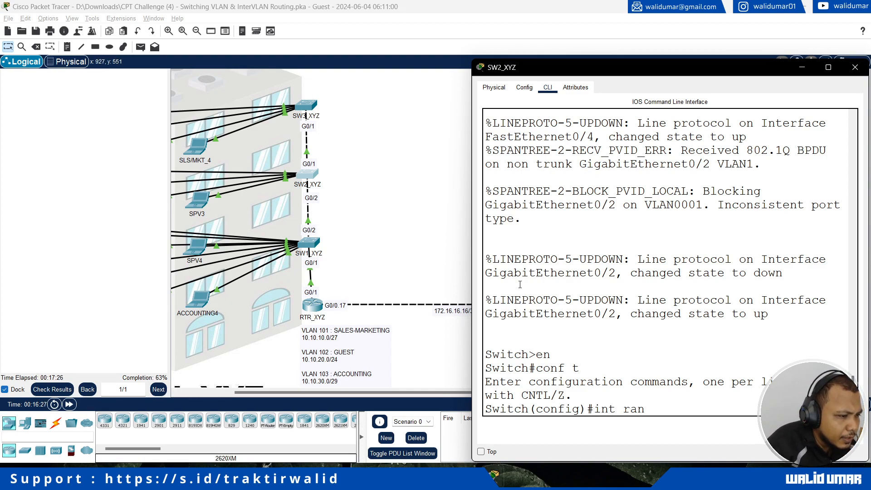
pyautogui.write('ge g0')
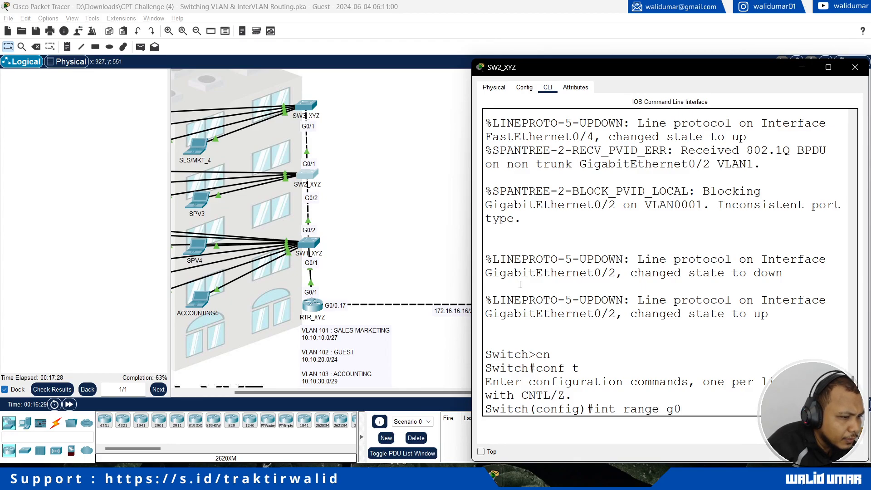
pyautogui.write('/1-2')
pyautogui.press('Return')
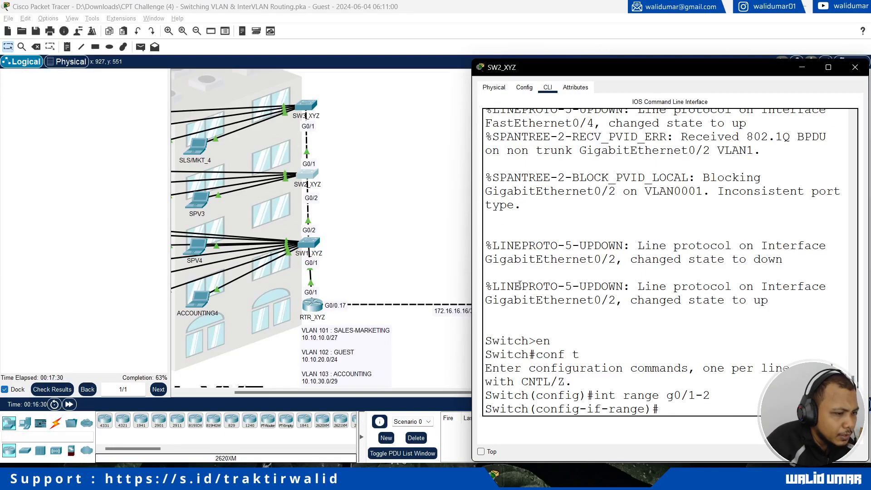
pyautogui.write('swi')
pyautogui.press('Tab')
pyautogui.write('mo')
pyautogui.press('Tab')
pyautogui.write('tr')
pyautogui.press('Tab')
pyautogui.press('Return')
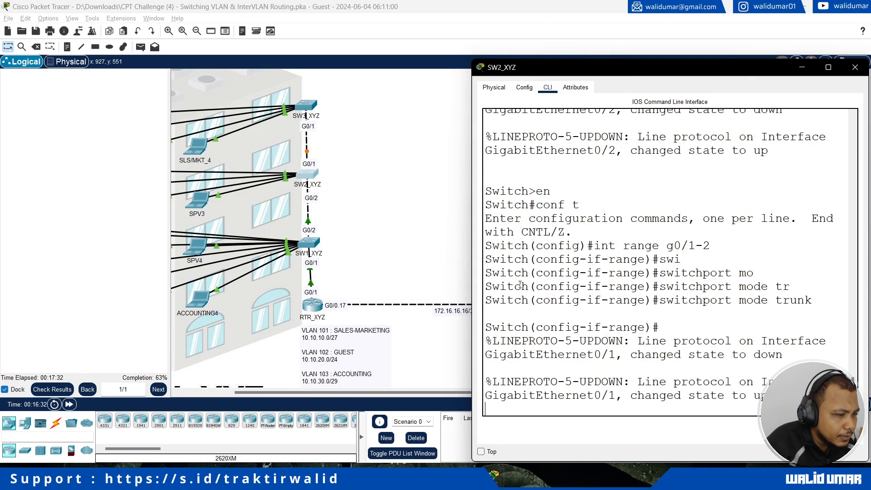
pyautogui.press('Return')
pyautogui.write('exit')
pyautogui.press('Return')
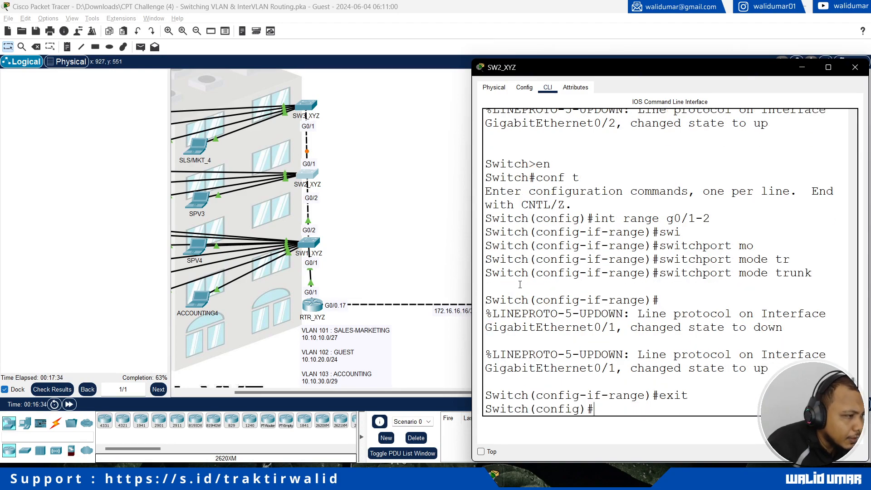
# Create VLAN 101 on SW2_XYZ, name it SALES-MARKETING and leave its configuration
pyautogui.write('vlan 101')
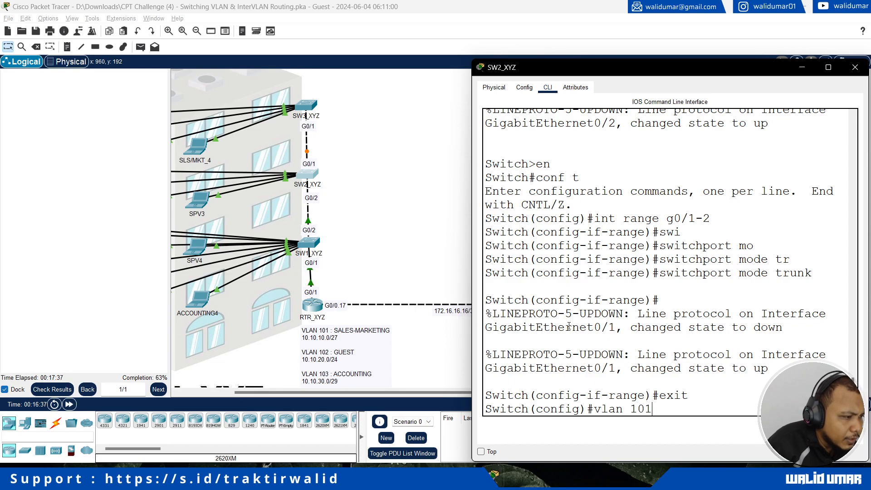
pyautogui.press('Return')
pyautogui.write('name SALES')
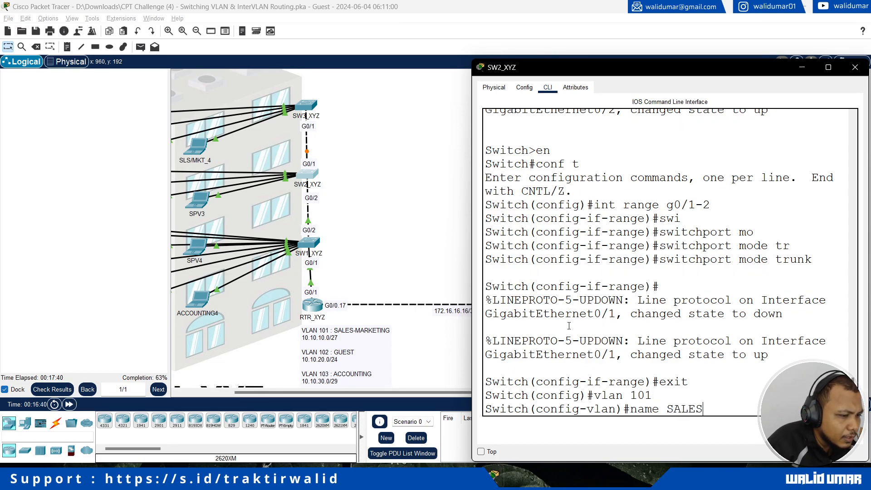
pyautogui.write('-MARKETING')
pyautogui.press('Return')
pyautogui.write('exit')
pyautogui.press('Return')
# Create VLAN 102 on SW2_XYZ
pyautogui.write('vlan 102')
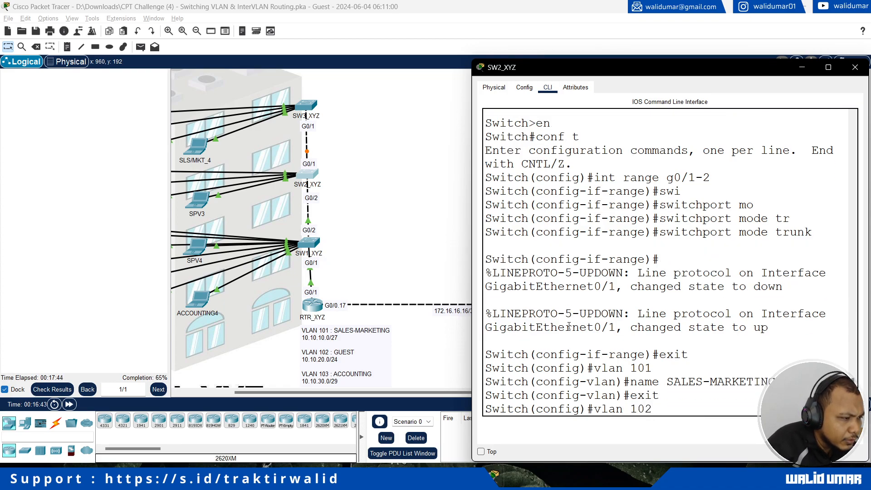
# Create VLAN 102 on SW2_XYZ with the name GUEST and return to global configuration
pyautogui.press('Return')
pyautogui.write('name G')
pyautogui.write('UIES')
pyautogui.press('BackSpace')
pyautogui.press('BackSpace')
pyautogui.press('BackSpace')
pyautogui.write('EST')
pyautogui.press('Return')
pyautogui.write('exit')
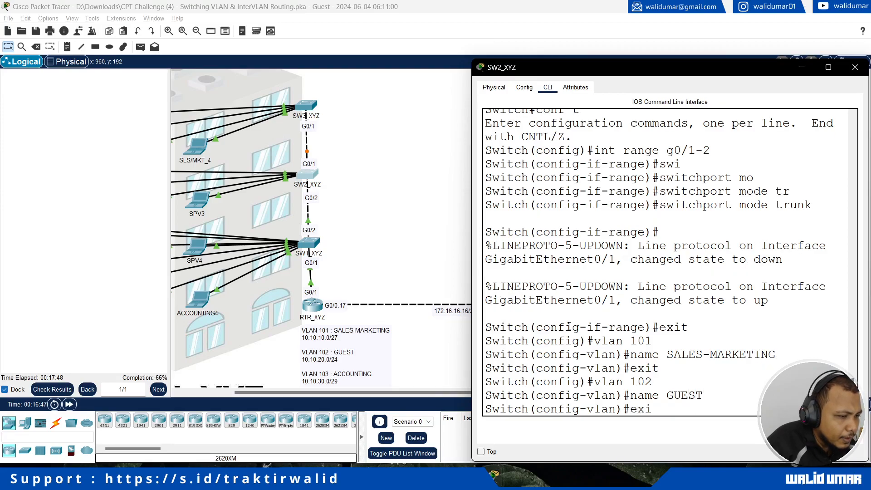
pyautogui.press('Return')
# Create VLAN 103 on SW2_XYZ, name it ACCOUNTING and return to global configuration
pyautogui.write('vlan 103')
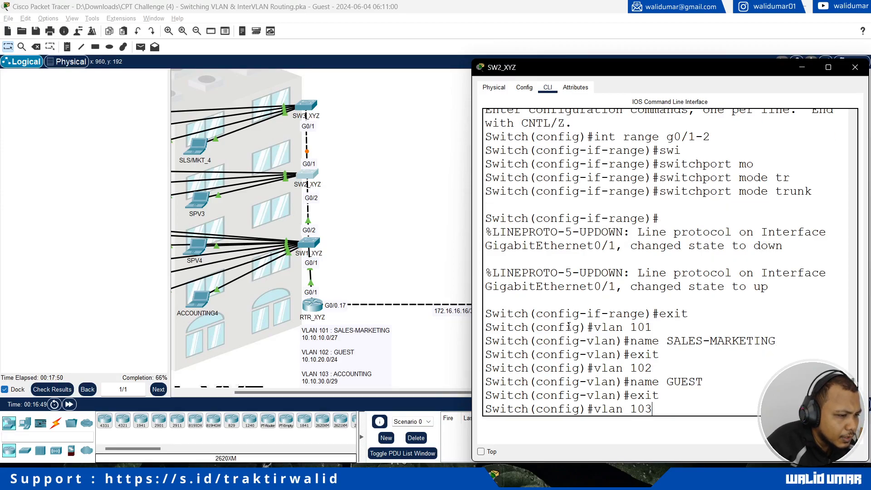
pyautogui.press('Return')
pyautogui.write('name ACCOUNTING')
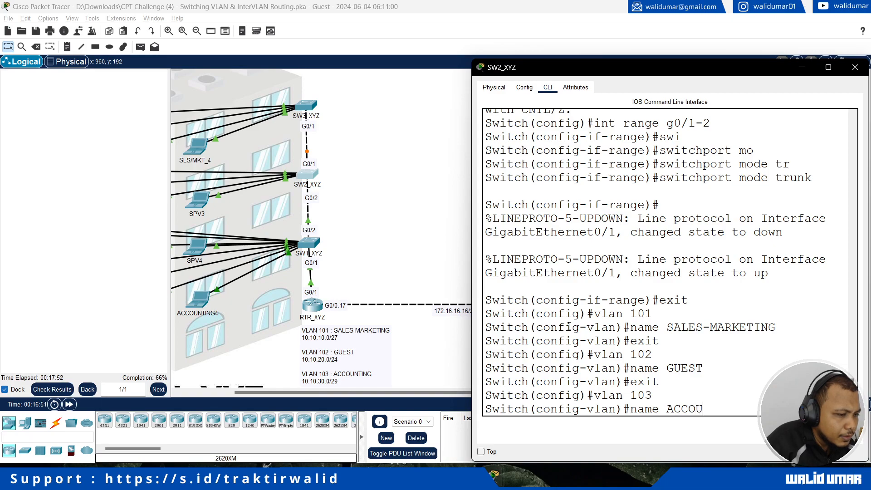
pyautogui.press('Return')
pyautogui.write('ex')
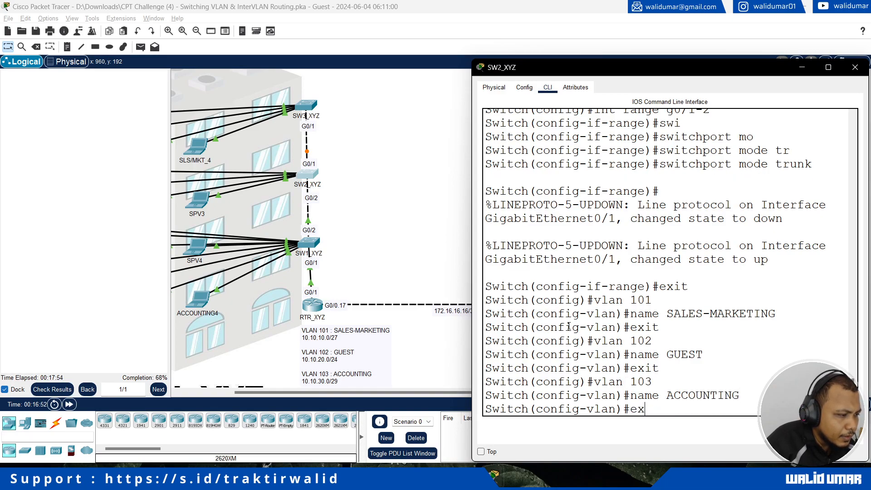
pyautogui.write('it')
pyautogui.press('Return')
# Create VLAN 104 on SW2_XYZ, name it SPV and return to global configuration
pyautogui.write('vlan 104')
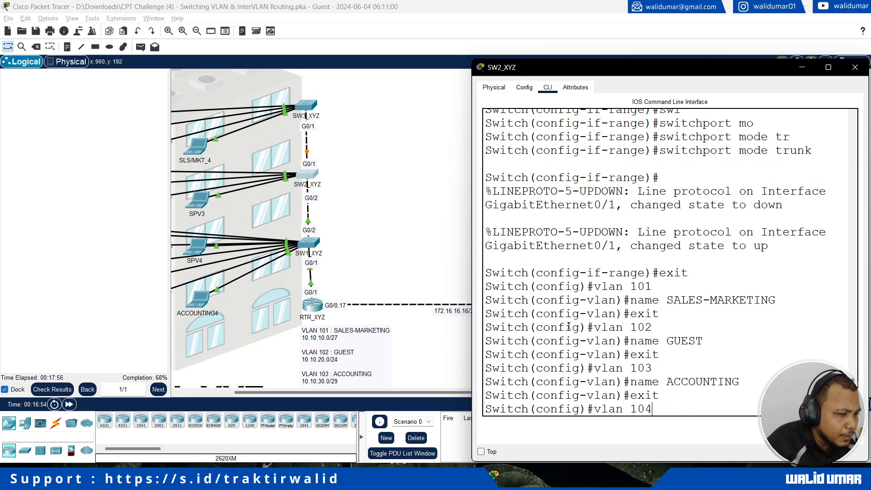
pyautogui.press('Return')
pyautogui.write('name SPV')
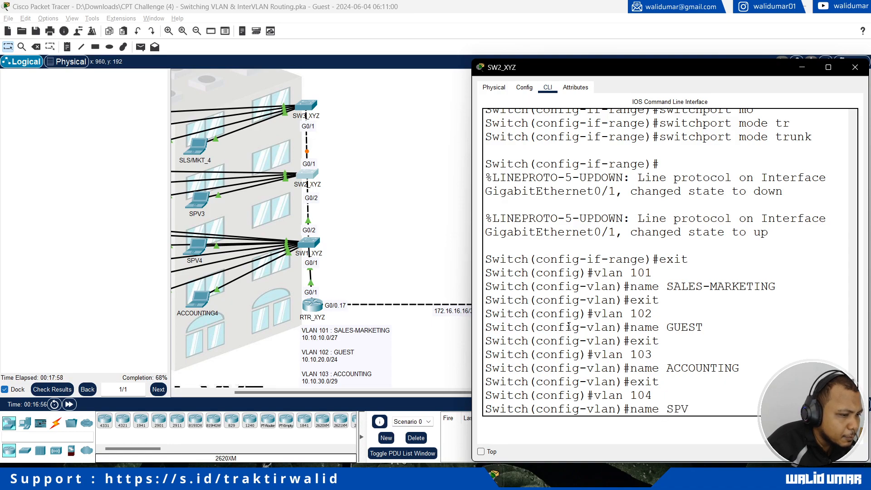
pyautogui.press('Return')
pyautogui.write('ex')
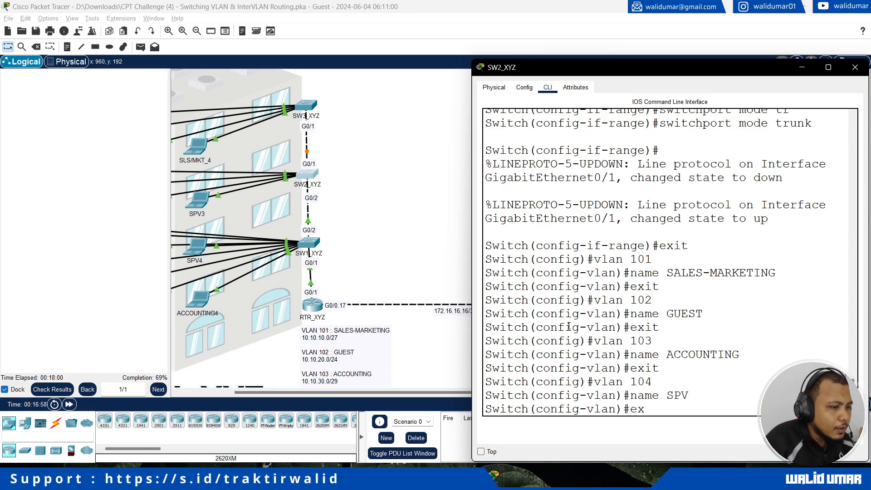
pyautogui.write('it')
pyautogui.press('Return')
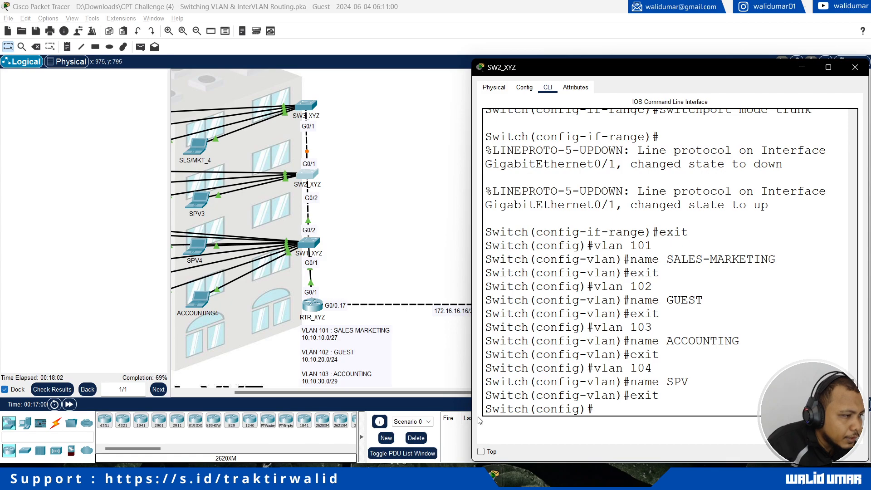
# Set the hostname of the second switch to SW2_XYZ
pyautogui.write('hostname SW')
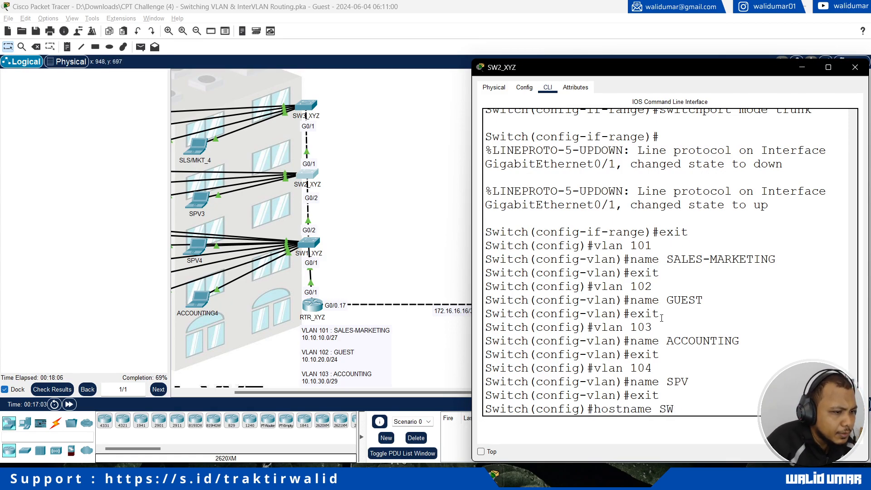
pyautogui.write('2_XY')
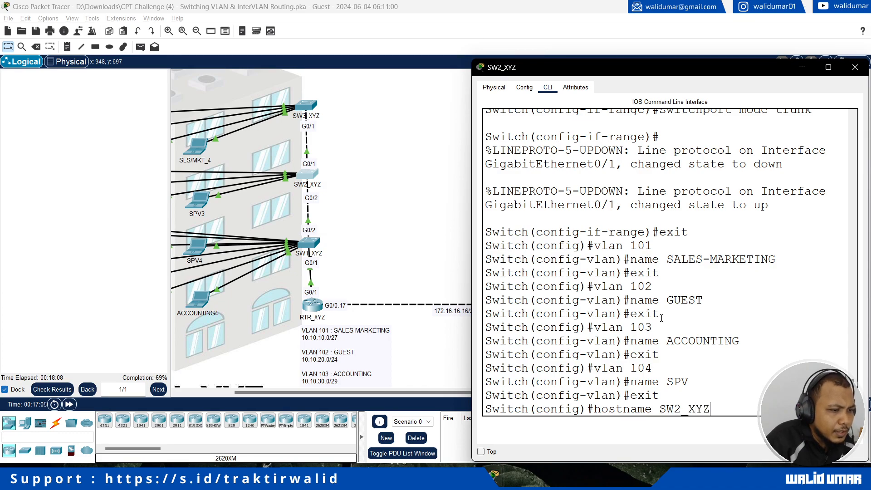
pyautogui.write('Z')
pyautogui.press('Return')
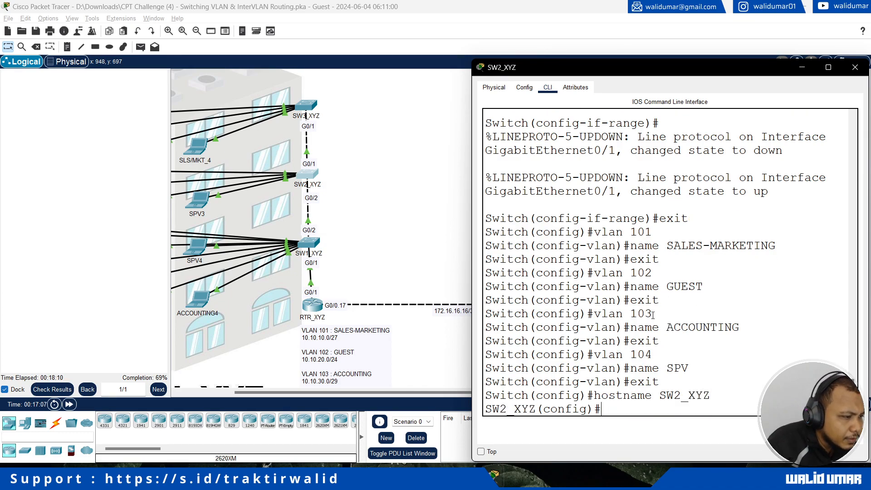
# Switch to the command line of SW1_XYZ and set that switch's hostname to SW1_XYZ
pyautogui.click(310, 243)
pyautogui.write('hostname SW')
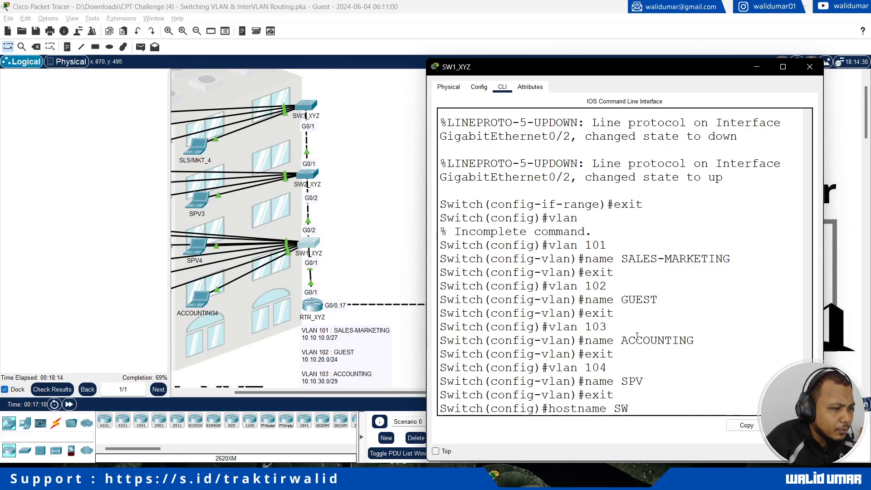
pyautogui.write('1_XYZ')
pyautogui.press('Return')
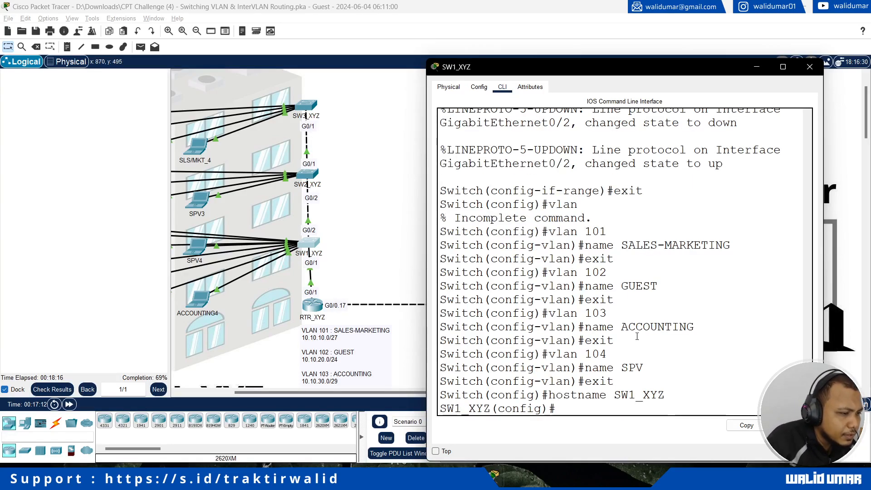
# Open the command line of SW3_XYZ, enter global configuration mode and set the hostname to SW3_XYZ
pyautogui.click(306, 114)
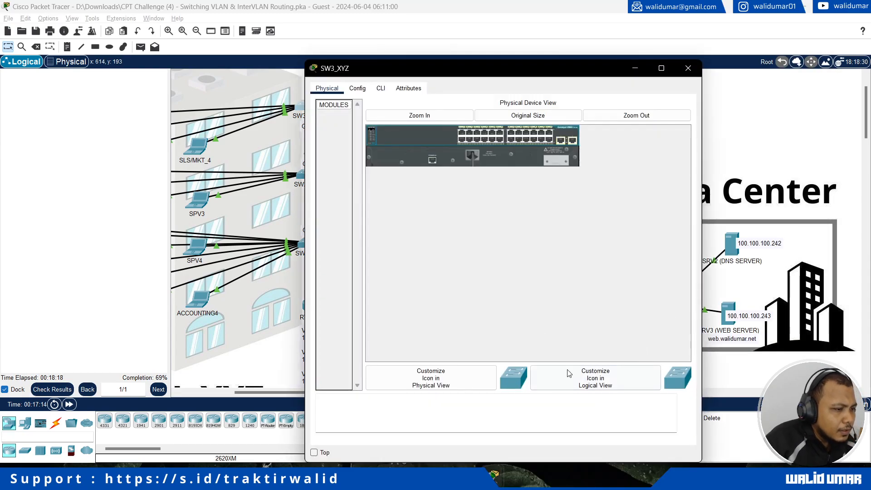
pyautogui.click(381, 88)
pyautogui.moveTo(418, 64); pyautogui.dragTo(573, 53)
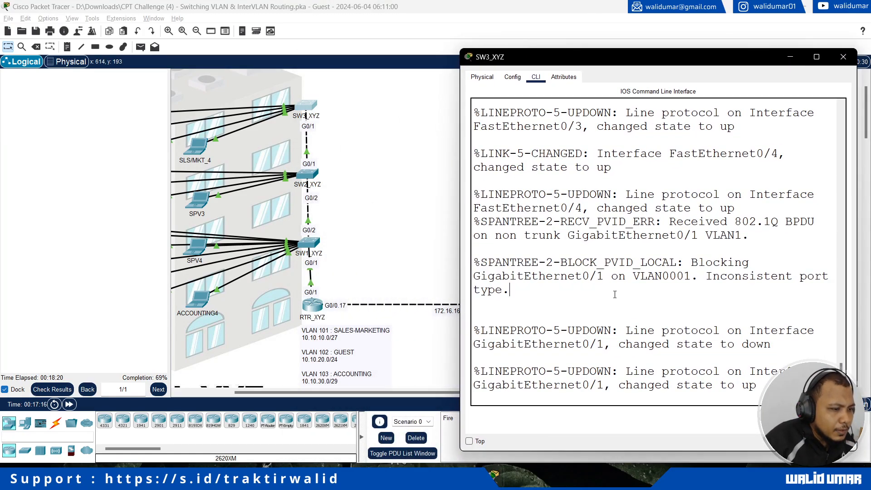
pyautogui.press('Return')
pyautogui.write('en')
pyautogui.write('nf t')
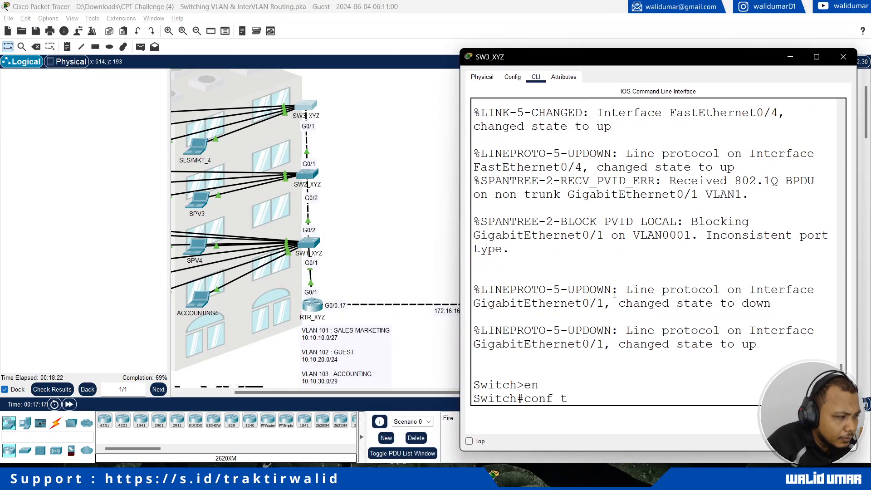
pyautogui.press('Return')
pyautogui.write('hostna')
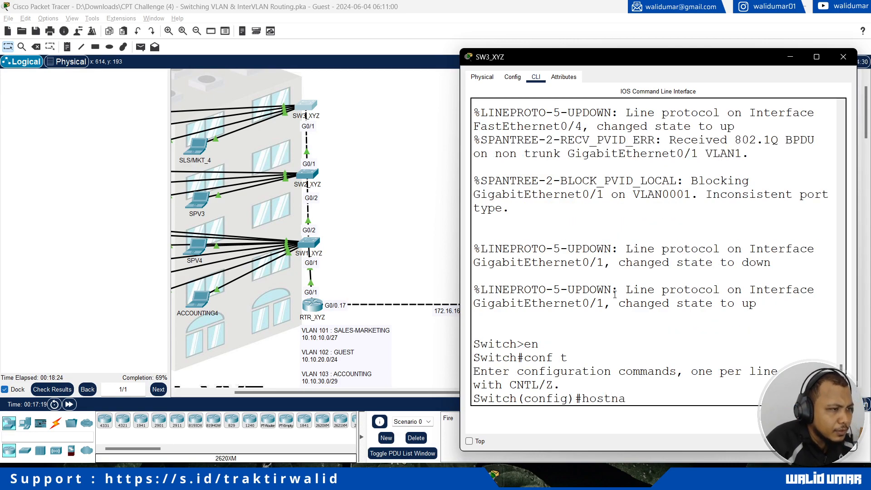
pyautogui.write('me SW3_XYZ')
pyautogui.press('Return')
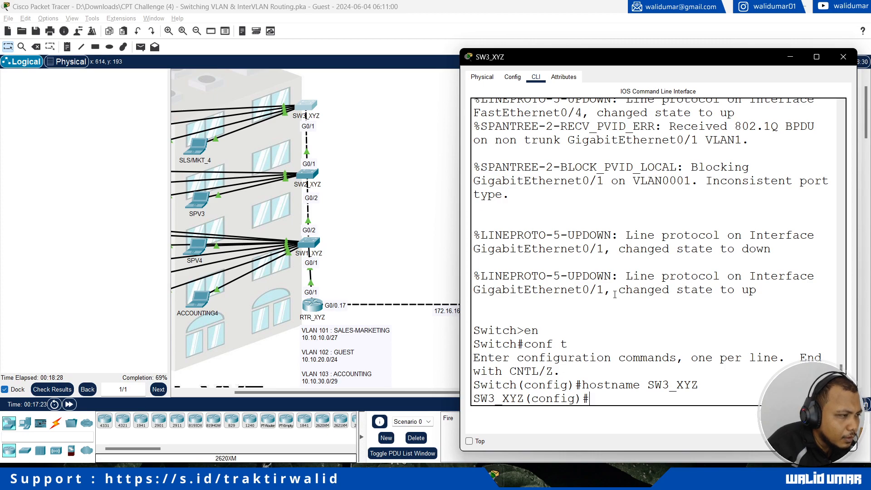
# Configure interface g0/1 on SW3_XYZ as a trunk port and return to global configuration
pyautogui.write('int g0/1')
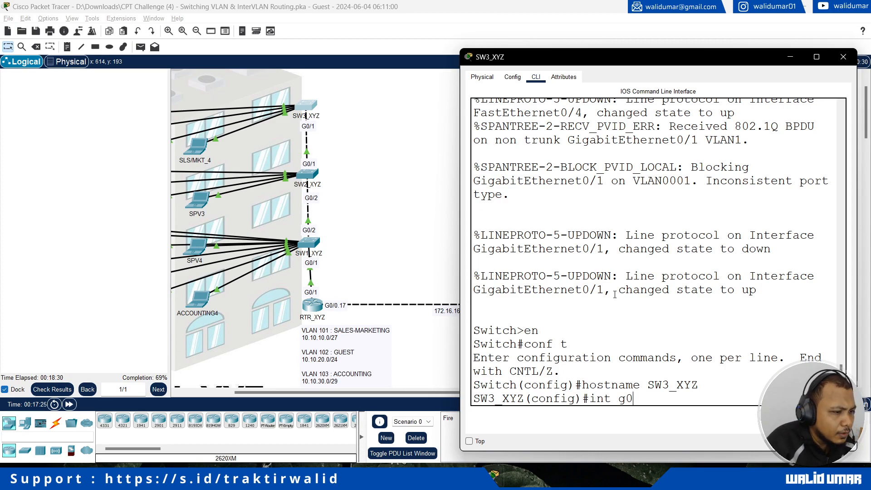
pyautogui.press('Return')
pyautogui.write('swi')
pyautogui.press('Tab')
pyautogui.write('mo')
pyautogui.press('Tab')
pyautogui.write('tr')
pyautogui.press('Tab')
pyautogui.press('Return')
pyautogui.write('exit')
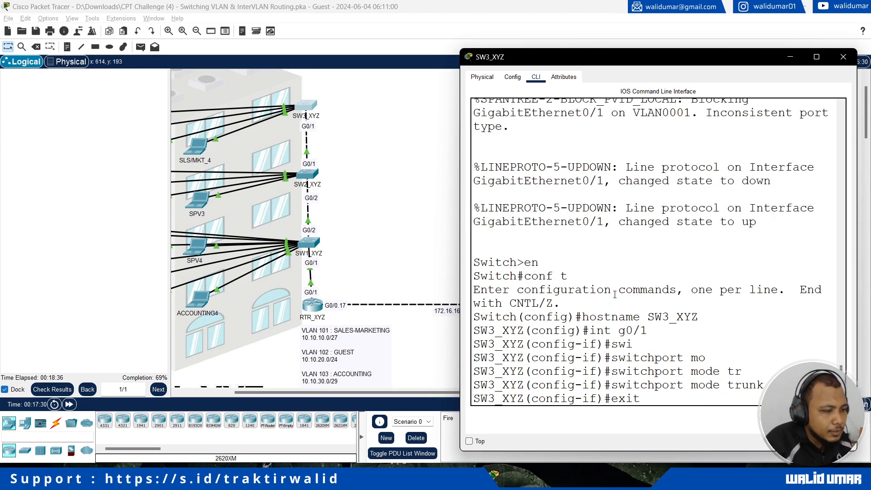
pyautogui.press('Return')
# Create VLAN 101 on SW3_XYZ, name it SALES-MARKETING and return to global configuration
pyautogui.write('vlan 10')
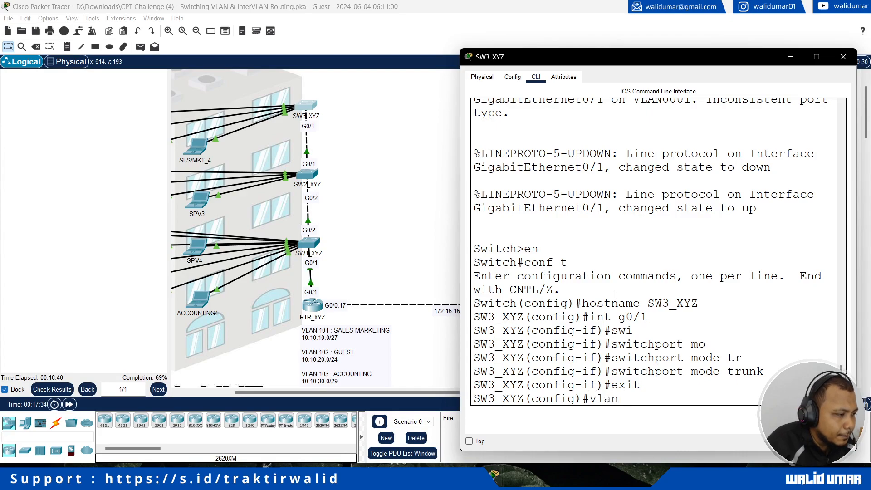
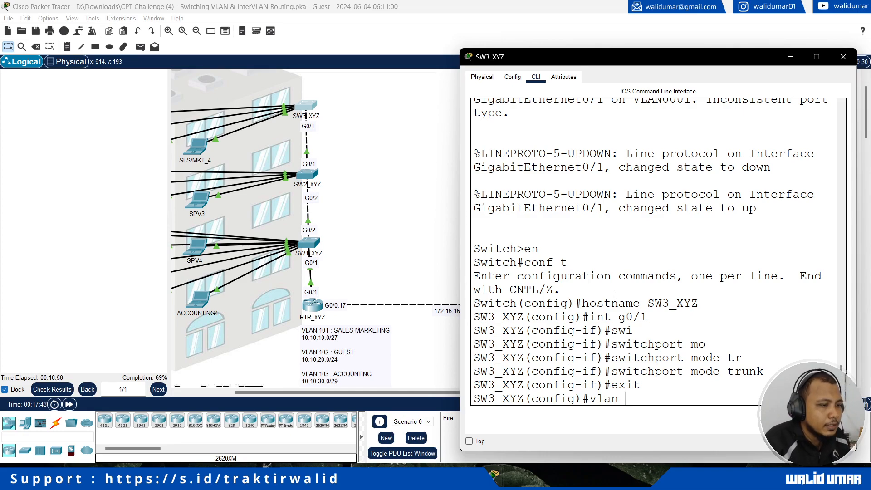
pyautogui.write('101')
pyautogui.press('Return')
pyautogui.write('name SALES-MARKETING')
pyautogui.press('Return')
pyautogui.write('exit')
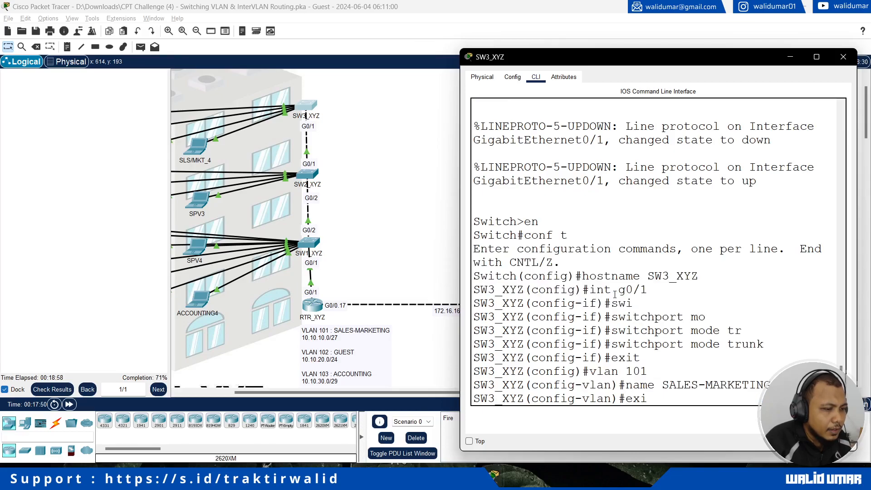
pyautogui.press('Return')
# Create VLAN 102 on SW3_XYZ, name it GUEST and return to global configuration
pyautogui.write('vlan 102')
pyautogui.press('Return')
pyautogui.write('name')
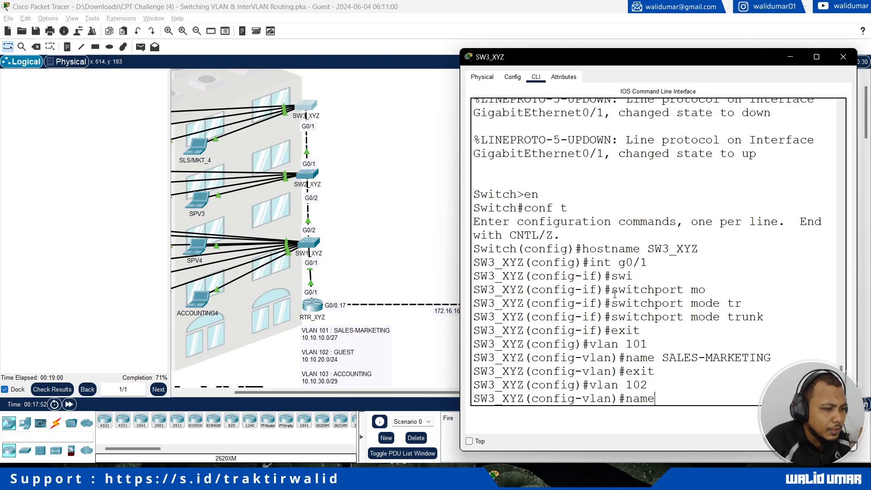
pyautogui.write(' GUEST')
pyautogui.press('Return')
pyautogui.write('exit')
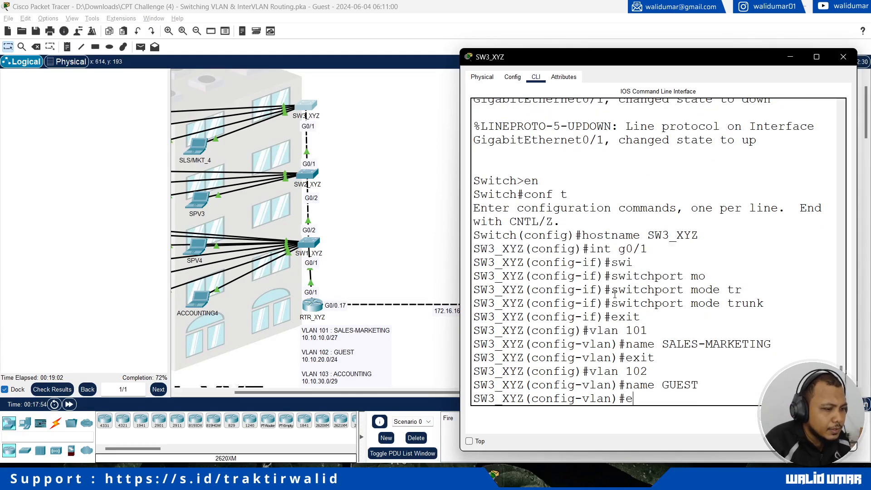
pyautogui.press('Return')
# Create VLAN 103 on SW3_XYZ, name it ACCOUNTING and return to global configuration
pyautogui.write('vlan 103')
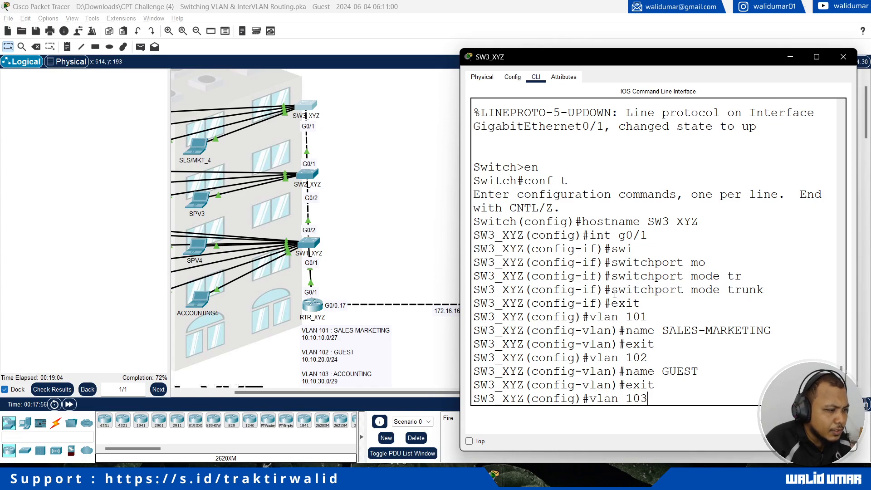
pyautogui.press('Return')
pyautogui.write('name')
pyautogui.write(' ACCOUTN')
pyautogui.write('NTI')
pyautogui.press('BackSpace')
pyautogui.press('BackSpace')
pyautogui.press('BackSpace')
pyautogui.press('BackSpace')
pyautogui.write('NTING')
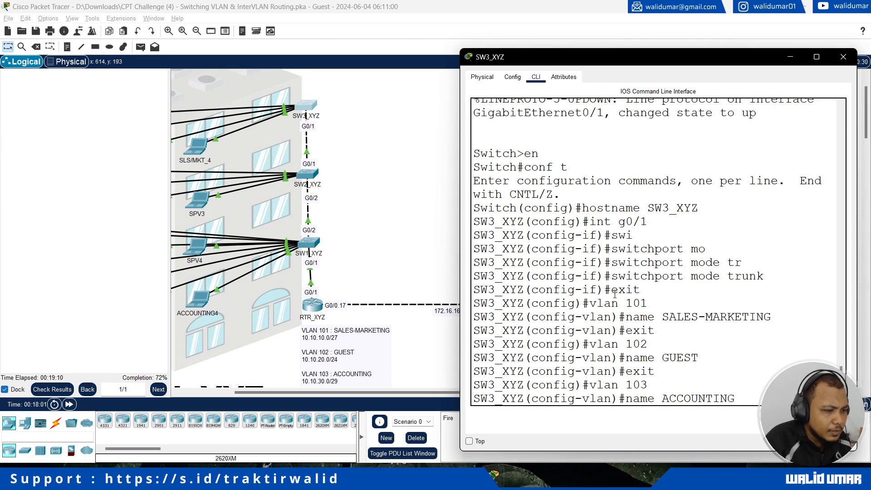
pyautogui.press('Return')
pyautogui.write('exit')
pyautogui.press('Return')
# Create VLAN 104 on SW3_XYZ, name it SPV and return to global configuration
pyautogui.write('vlan 104')
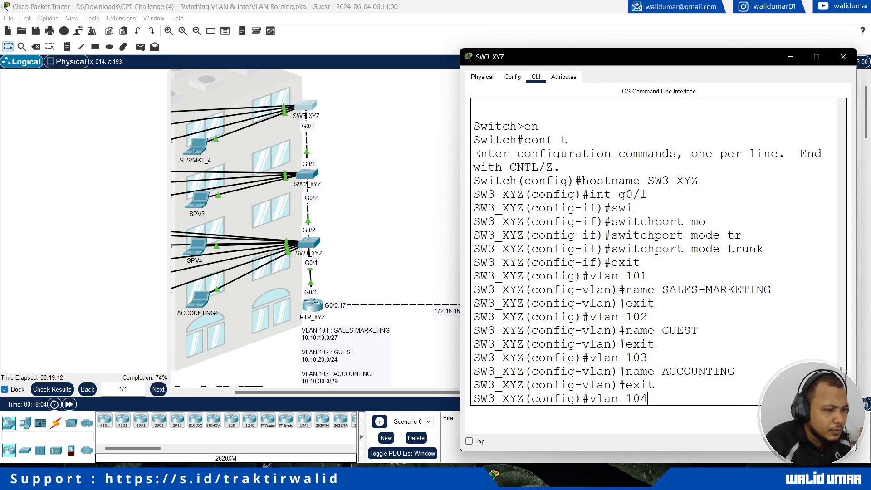
pyautogui.press('Return')
pyautogui.write('name SPV')
pyautogui.press('Return')
pyautogui.write('exit')
pyautogui.press('Return')
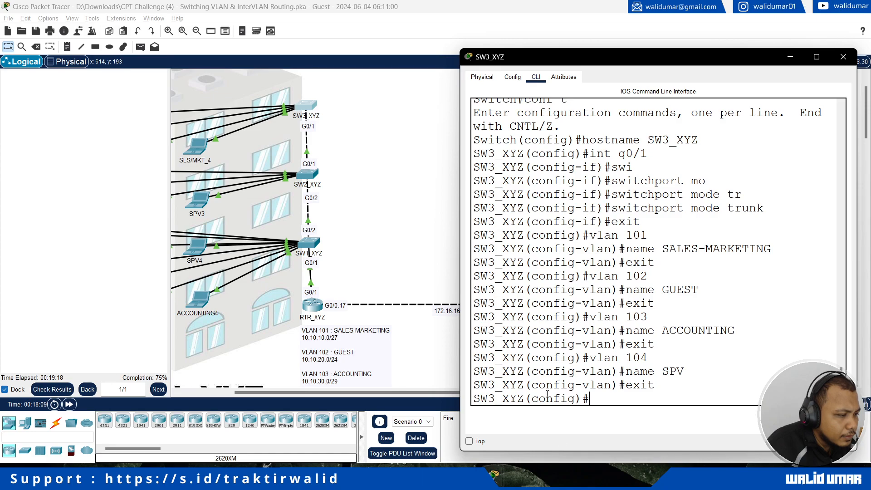
# Keep the SW3_XYZ window always on top and show the building's laptops enlarged beside it
pyautogui.click(470, 441)
pyautogui.moveTo(353, 390); pyautogui.dragTo(300, 389)
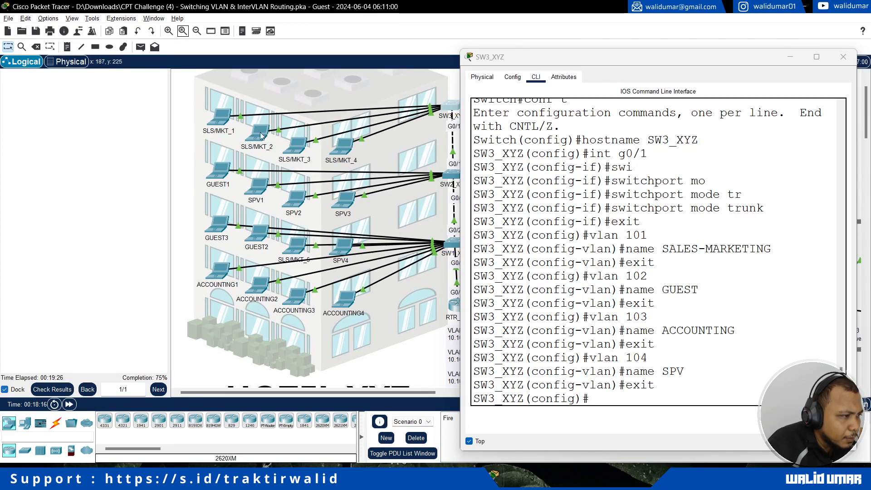
pyautogui.click(168, 31)
pyautogui.moveTo(267, 393)
pyautogui.mouseDown()
pyautogui.moveTo(303, 393)
pyautogui.moveTo(279, 393)
pyautogui.mouseUp()
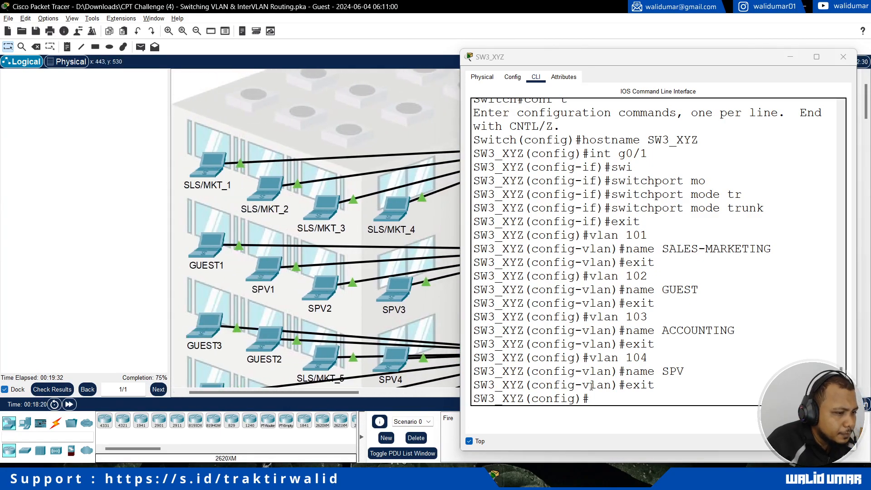
# Shut down the interface range fa0/1-4 on SW3_XYZ to identify which laptops are connected to it
pyautogui.click(612, 401)
pyautogui.write('int range fa0/1-4')
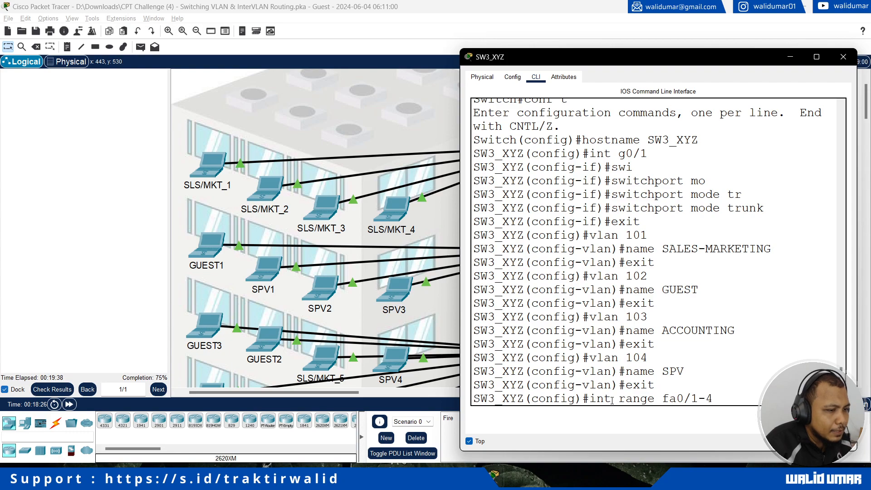
pyautogui.press('Return')
pyautogui.write('shutdown')
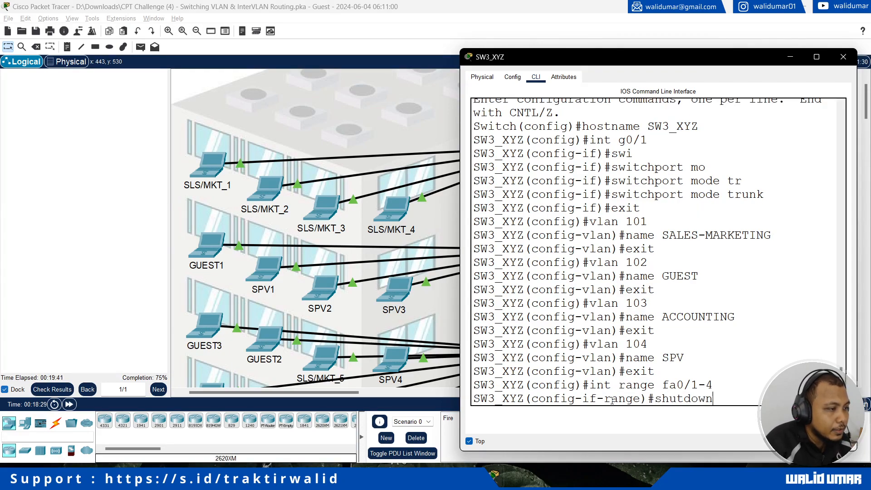
pyautogui.press('Return')
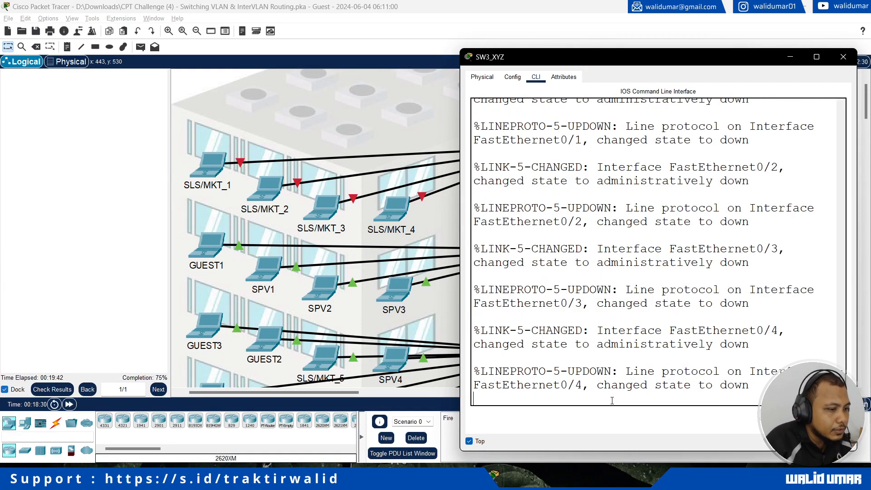
# Bring interfaces fa0/1-4 on SW3_XYZ back up and set them to switchport access mode
pyautogui.write('no shutdown')
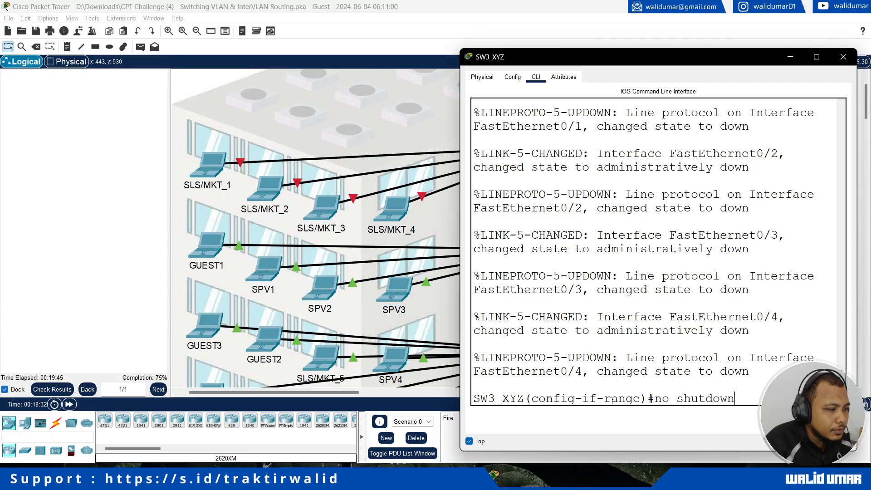
pyautogui.press('Return')
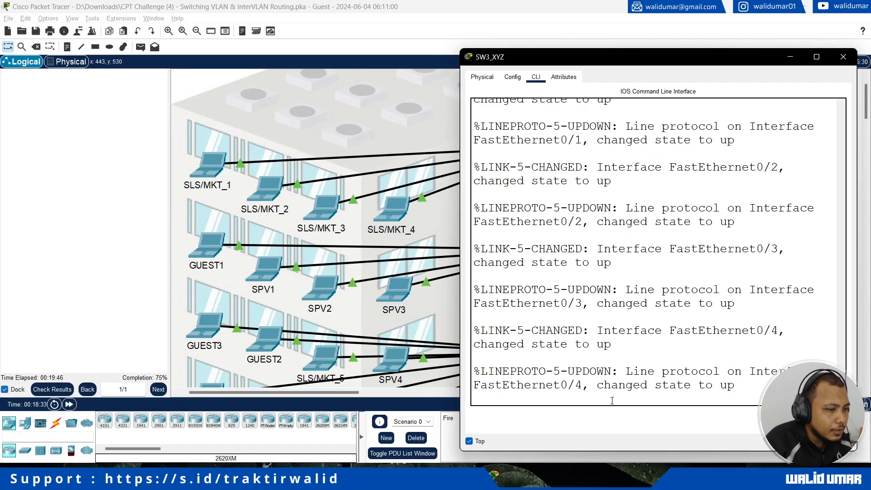
pyautogui.write('swi')
pyautogui.press('Tab')
pyautogui.write('mo')
pyautogui.press('Tab')
pyautogui.press('Tab')
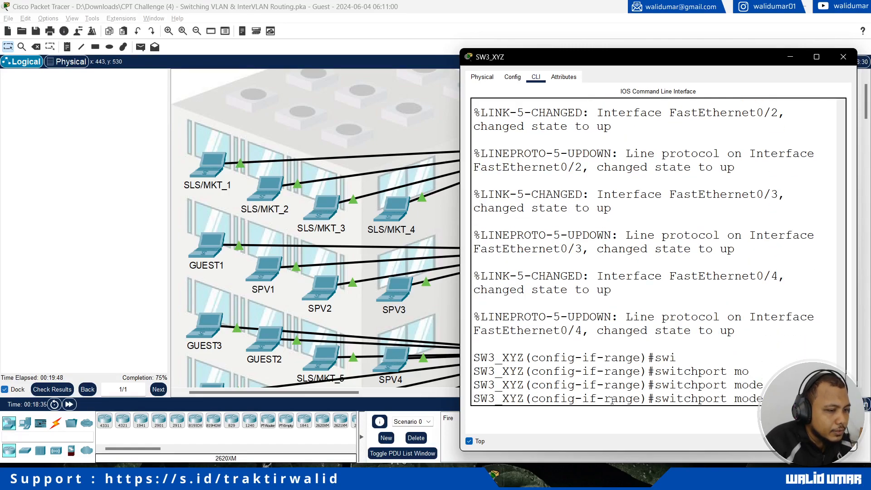
pyautogui.press('Return')
# Assign the fa0/1-4 interface range on SW3_XYZ to access VLAN 101
pyautogui.write('switchport a')
pyautogui.press('Tab')
pyautogui.write('ac')
pyautogui.press('Tab')
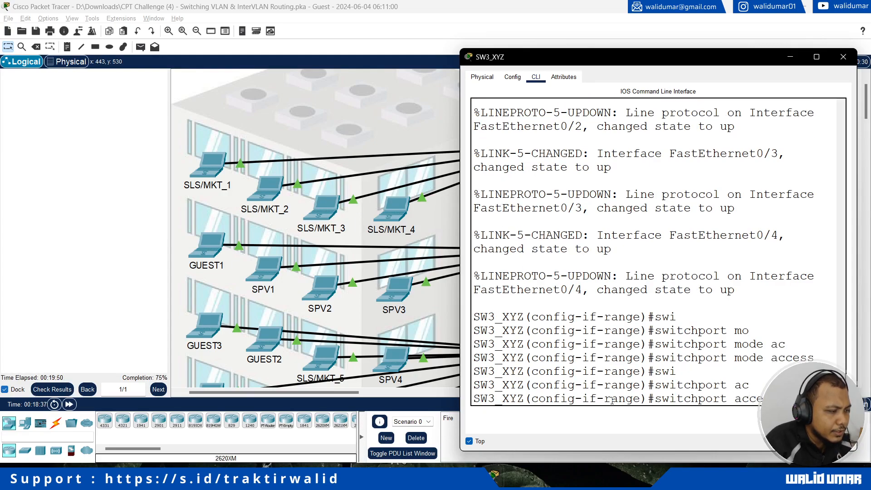
pyautogui.press('Tab')
pyautogui.hotkey('alt', 'Tab')
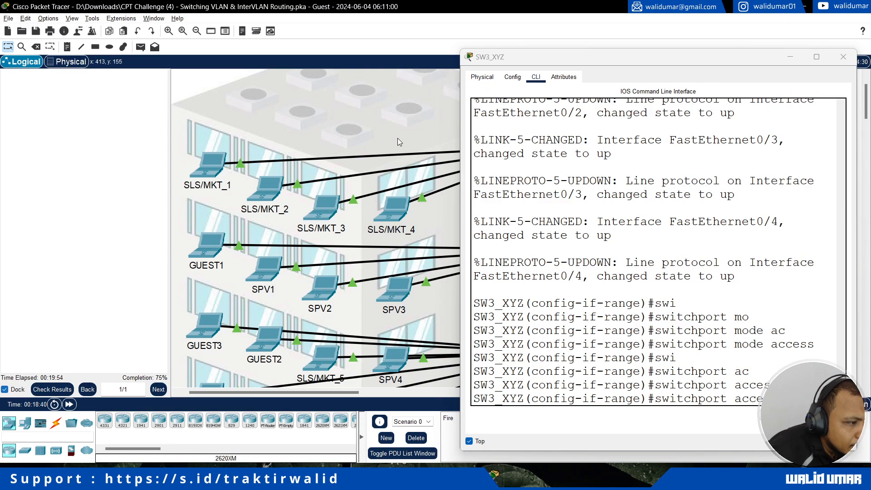
pyautogui.scroll(-10, 400, 136)
pyautogui.moveTo(337, 392)
pyautogui.mouseDown()
pyautogui.moveTo(410, 393)
pyautogui.moveTo(339, 388)
pyautogui.mouseUp()
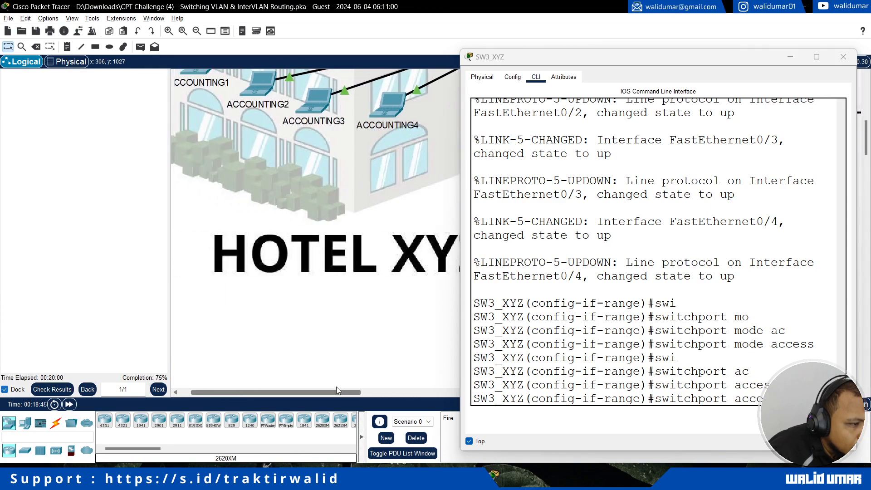
pyautogui.scroll(10, 318, 272)
pyautogui.click(722, 377)
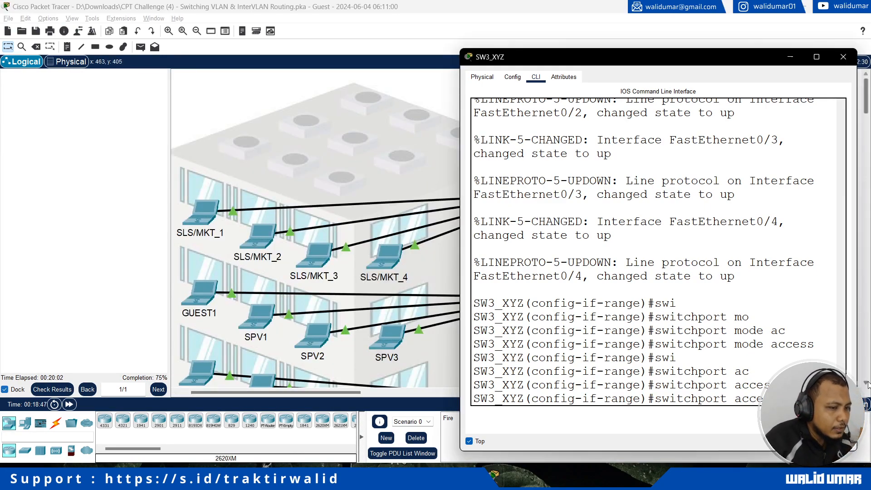
pyautogui.write('1')
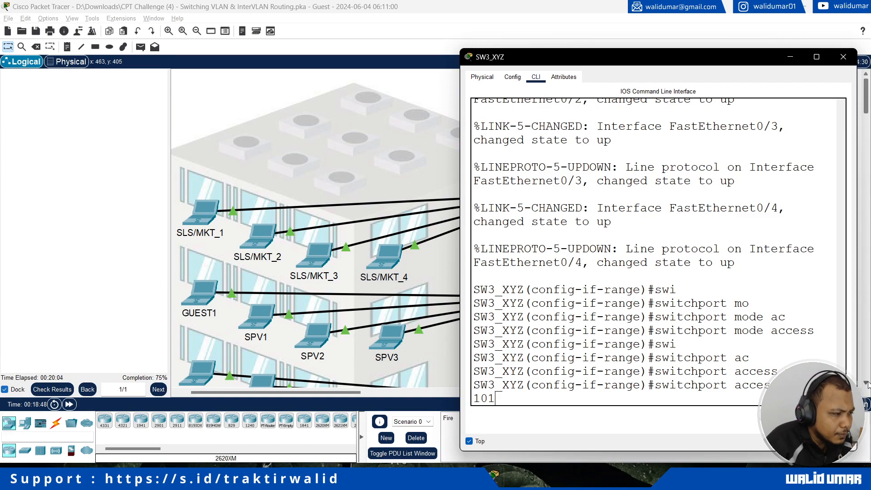
pyautogui.write('01')
pyautogui.press('Return')
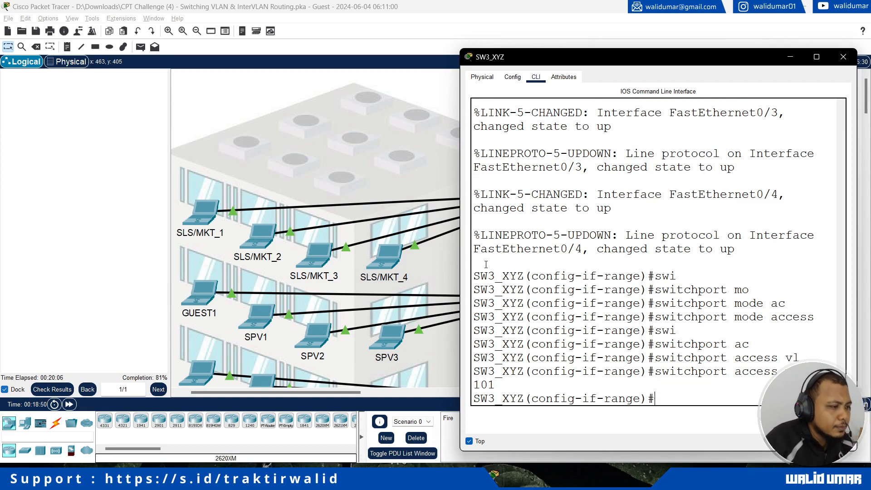
# Close the SW3_XYZ window and open the command line of SW2_XYZ
pyautogui.click(843, 57)
pyautogui.scroll(-2, 580, 211)
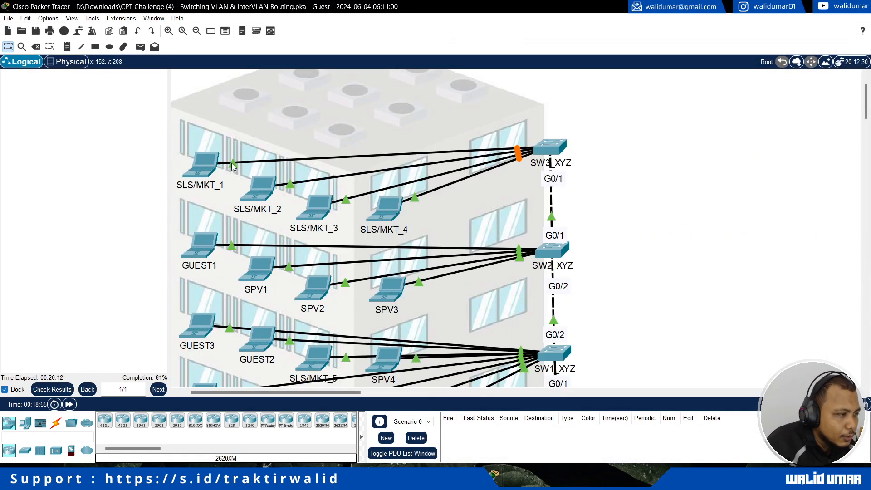
pyautogui.scroll(-3, 563, 237)
pyautogui.scroll(2, 563, 236)
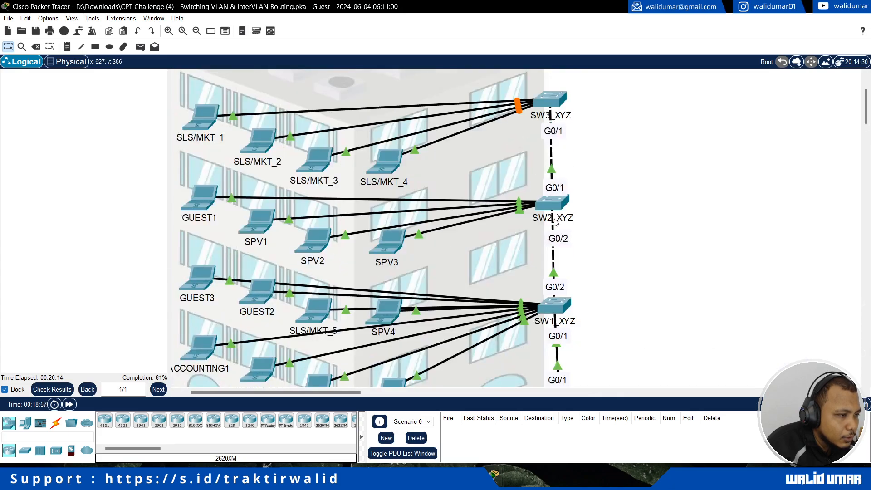
pyautogui.click(550, 203)
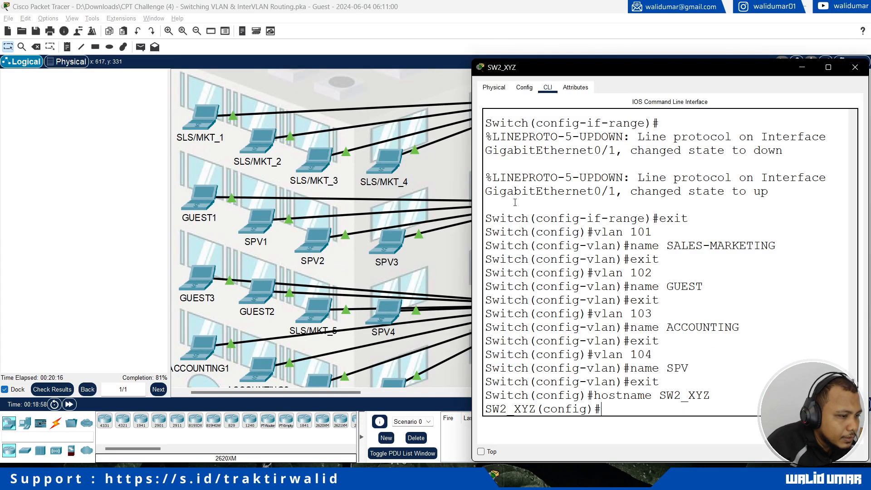
# Enter interface fa0/1 on SW2_XYZ and shut it down to identify which laptop is connected to it
pyautogui.write('in')
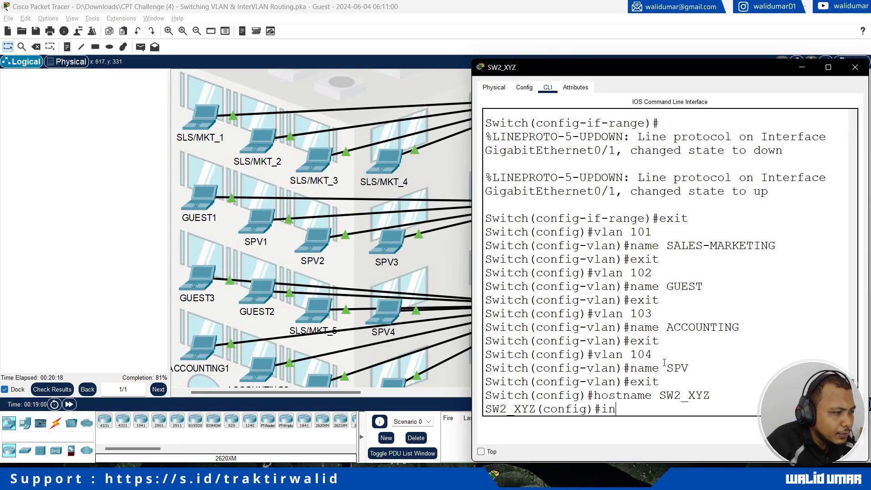
pyautogui.write('t fa0/1')
pyautogui.press('Return')
pyautogui.write('shutdwo')
pyautogui.press('BackSpace')
pyautogui.press('BackSpace')
pyautogui.write('own')
pyautogui.press('Return')
# Bring interface fa0/1 on SW2_XYZ back up
pyautogui.write('ex')
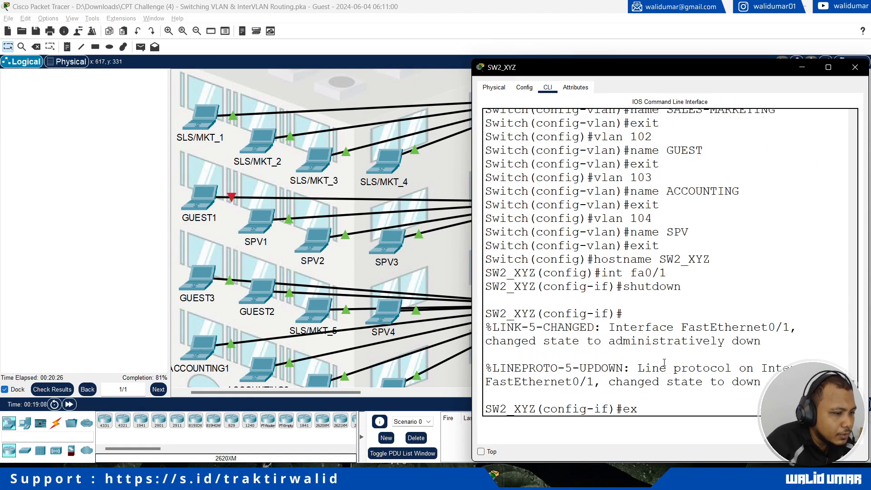
pyautogui.press('BackSpace')
pyautogui.press('BackSpace')
pyautogui.write('no sh')
pyautogui.press('Return')
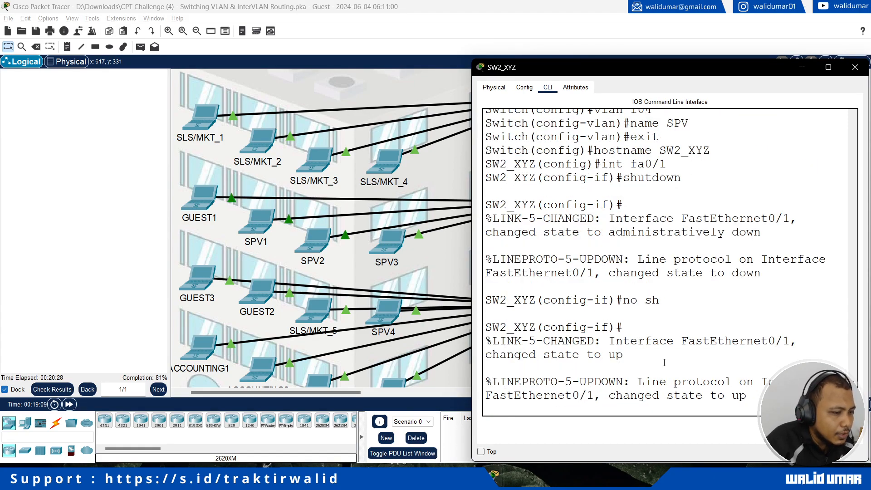
pyautogui.press('Return')
pyautogui.write('if)#')
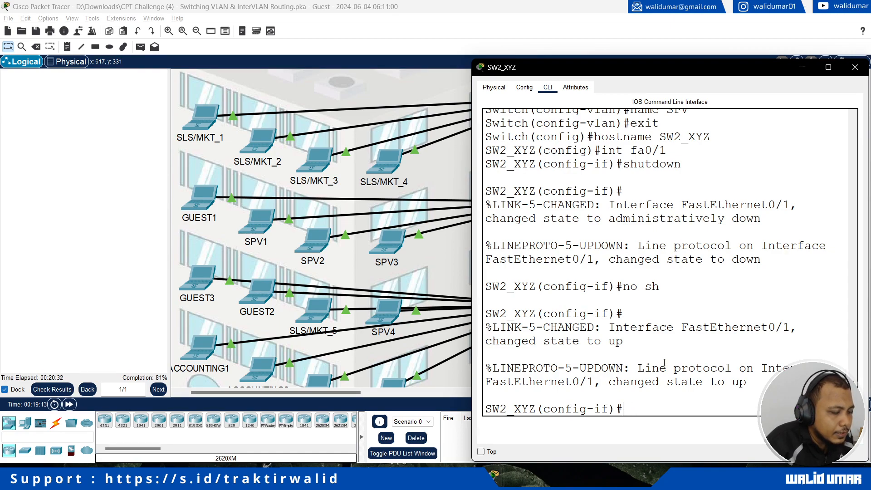
# Set interface fa0/1 on SW2_XYZ to switchport access mode
pyautogui.write('swi')
pyautogui.press('Tab')
pyautogui.write('mo')
pyautogui.press('Tab')
pyautogui.write('ac')
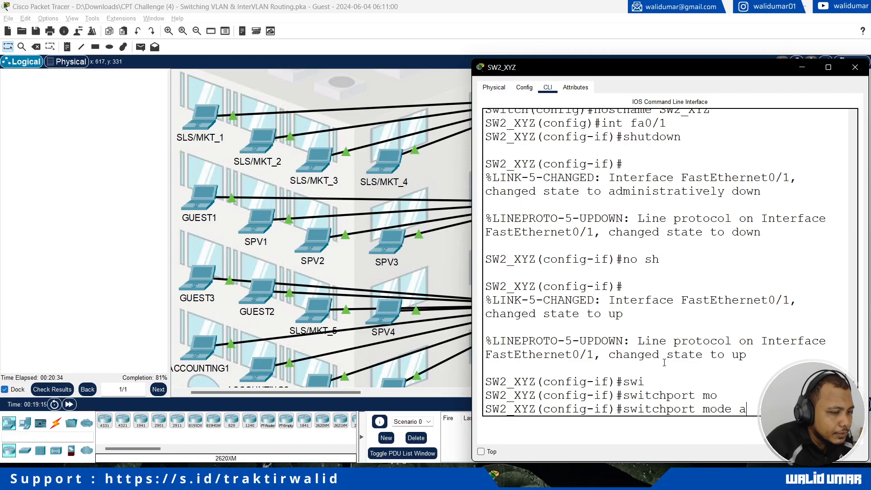
pyautogui.press('Tab')
pyautogui.press('Return')
# Assign interface fa0/1 on SW2_XYZ to the GUEST VLAN, 102, and return to global configuration
pyautogui.write('swi')
pyautogui.press('Tab')
pyautogui.write('ac')
pyautogui.press('Tab')
pyautogui.write('v')
pyautogui.press('Tab')
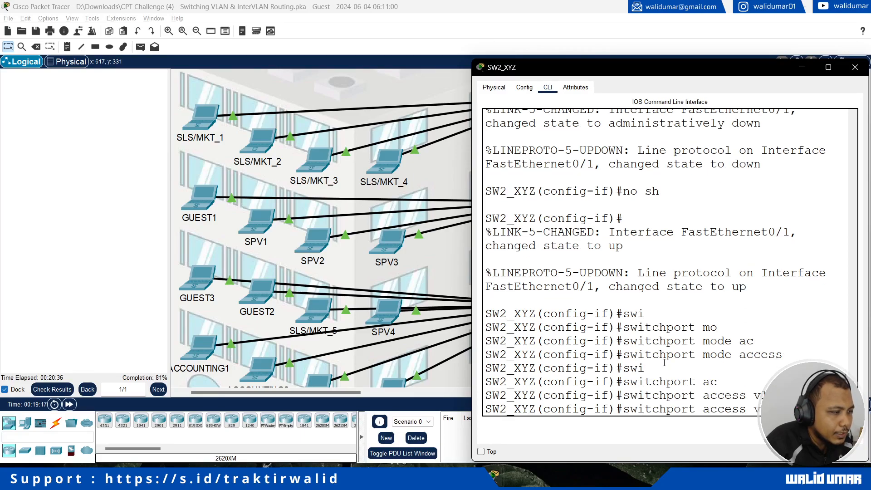
pyautogui.scroll(-5, 663, 364)
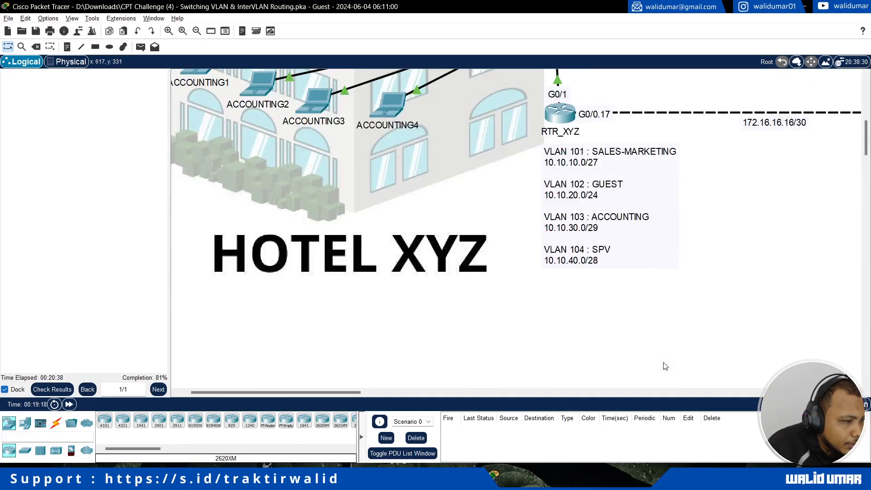
pyautogui.scroll(5, 664, 364)
pyautogui.hotkey('alt', 'Tab')
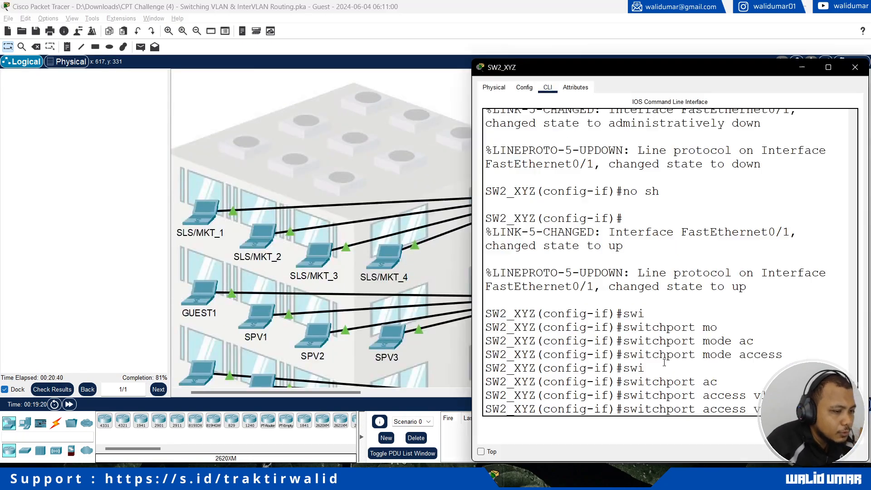
pyautogui.press('Return')
pyautogui.write('exit')
pyautogui.press('Return')
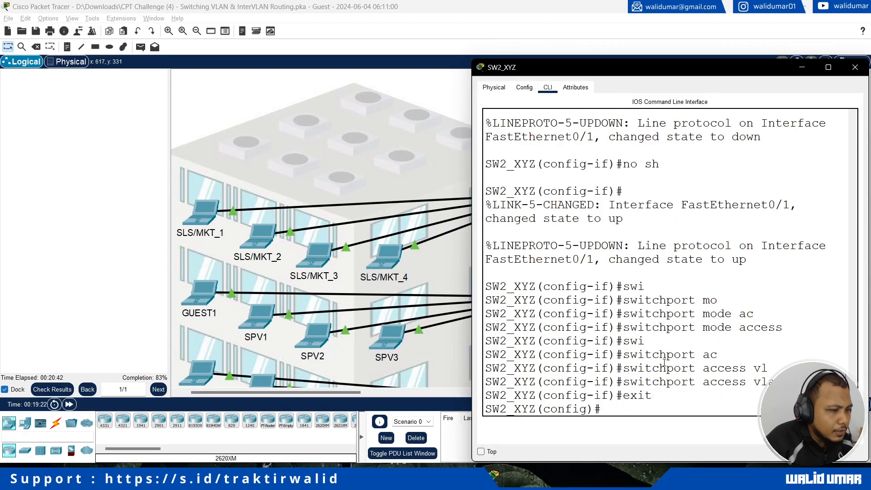
# Shut down the interface range fa0/2-4 on SW2_XYZ to identify its connected laptops, and bring the range back up
pyautogui.hotkey('alt', 'Tab')
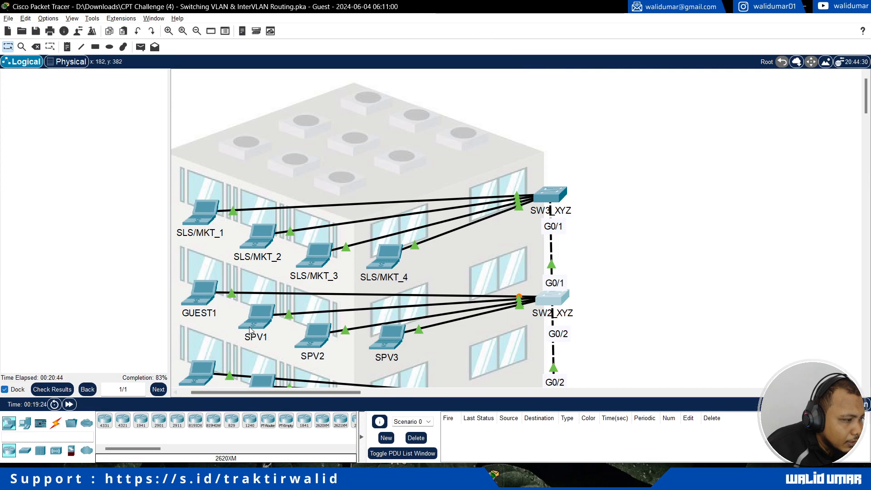
pyautogui.scroll(-2, 536, 348)
pyautogui.scroll(-5, 534, 344)
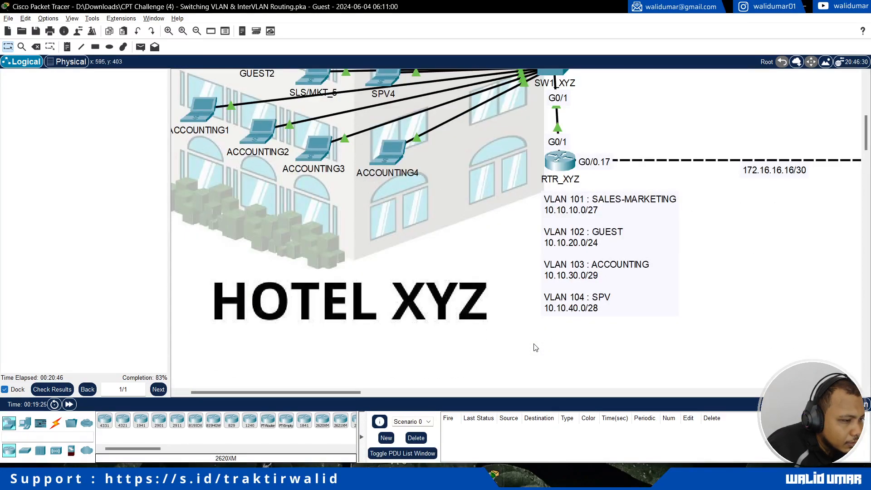
pyautogui.scroll(6, 533, 344)
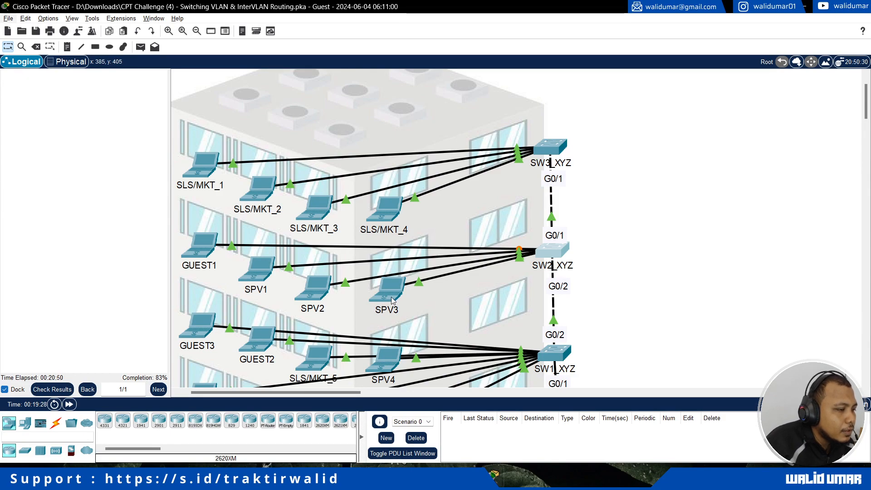
pyautogui.hotkey('alt', 'Tab')
pyautogui.write('int range fa0/')
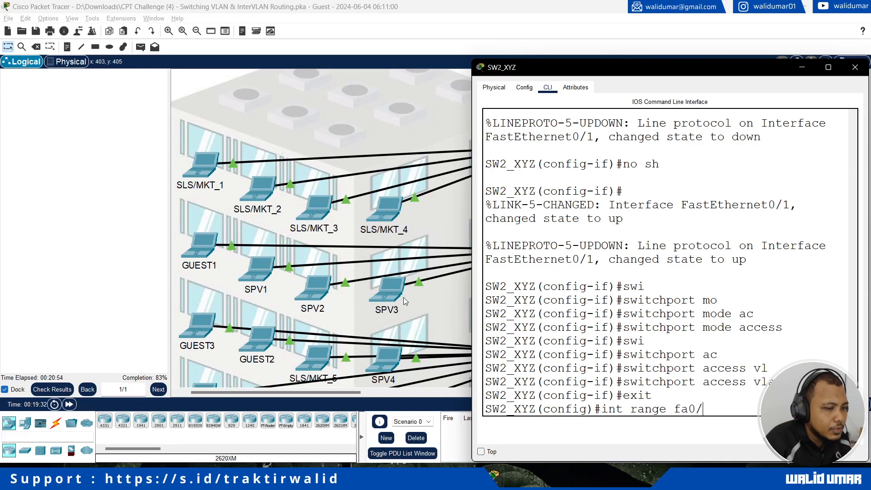
pyautogui.write('2-4')
pyautogui.press('Return')
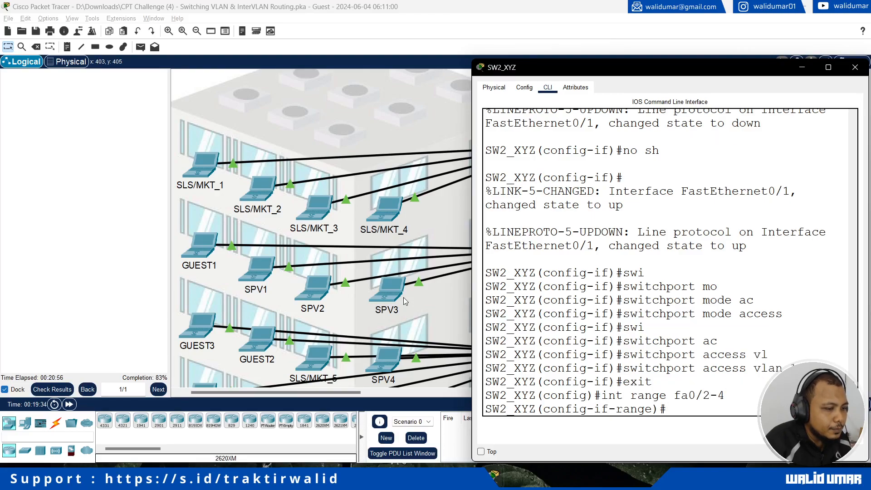
pyautogui.write('shutdown')
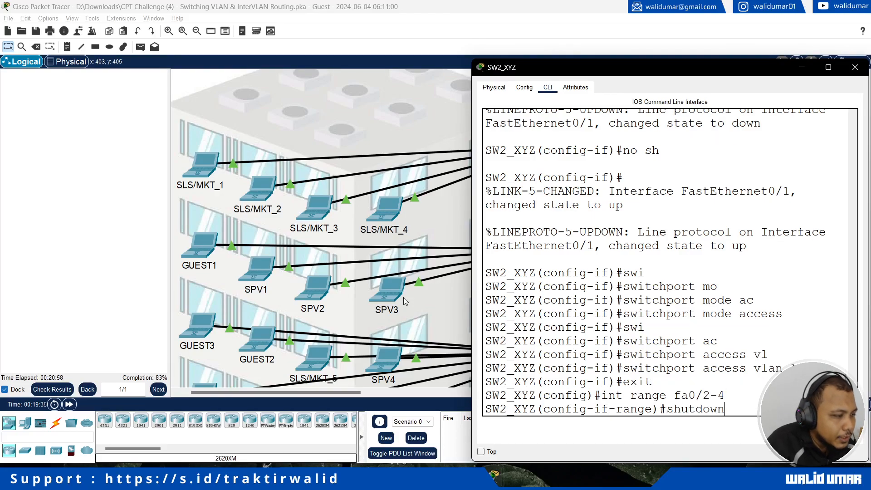
pyautogui.press('Return')
pyautogui.write('no sh')
pyautogui.press('Return')
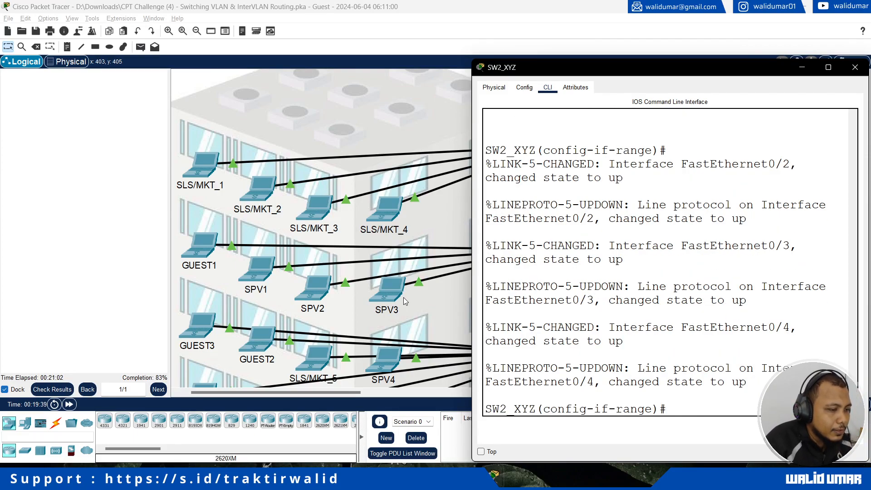
# Set the fa0/2-4 interface range on SW2_XYZ to switchport access mode
pyautogui.write('swi')
pyautogui.press('Tab')
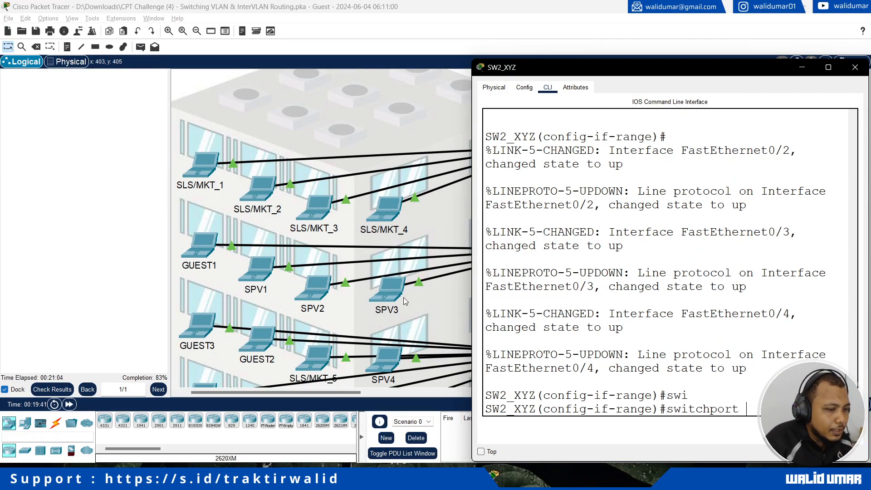
pyautogui.write('mo')
pyautogui.press('Tab')
pyautogui.write('ac')
pyautogui.press('Tab')
pyautogui.press('Return')
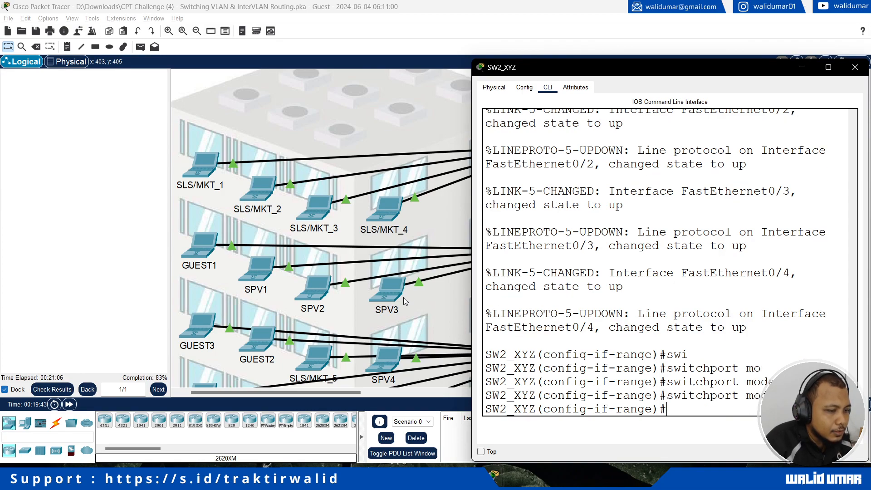
# Assign the fa0/2-4 interface range on SW2_XYZ to access VLAN 104
pyautogui.write('swi')
pyautogui.press('Tab')
pyautogui.write('ac')
pyautogui.press('Tab')
pyautogui.write('v')
pyautogui.press('Tab')
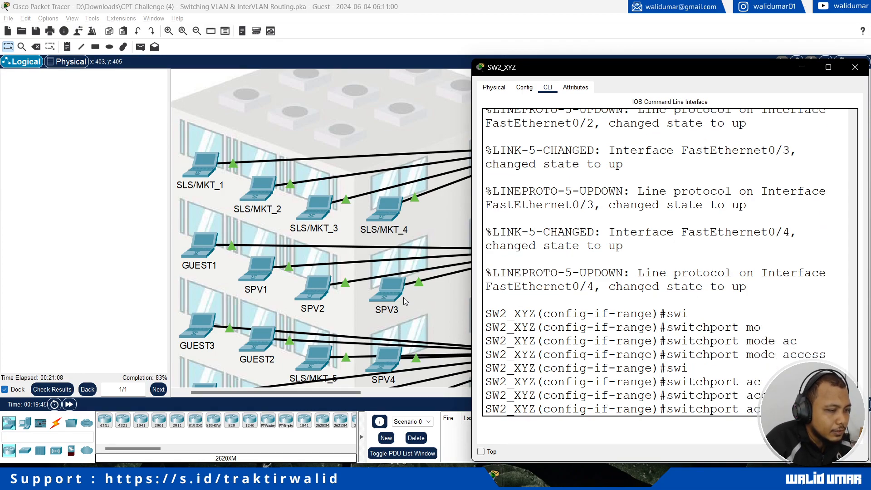
pyautogui.click(404, 297)
pyautogui.scroll(-5, 404, 298)
pyautogui.hotkey('alt', 'Tab')
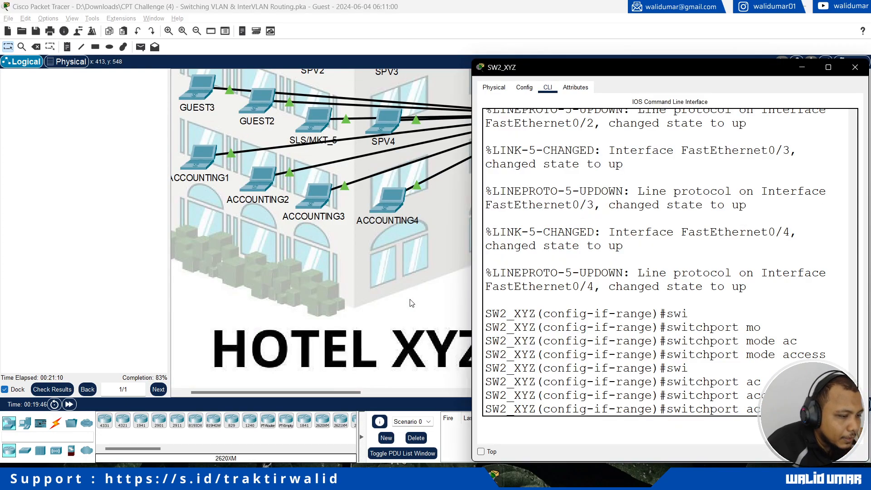
pyautogui.write('104')
pyautogui.press('Return')
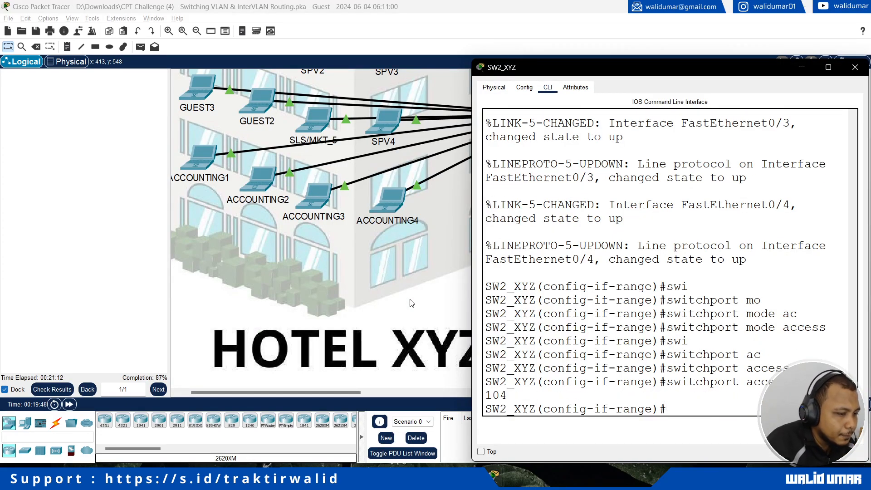
pyautogui.scroll(3, 356, 249)
pyautogui.click(243, 170)
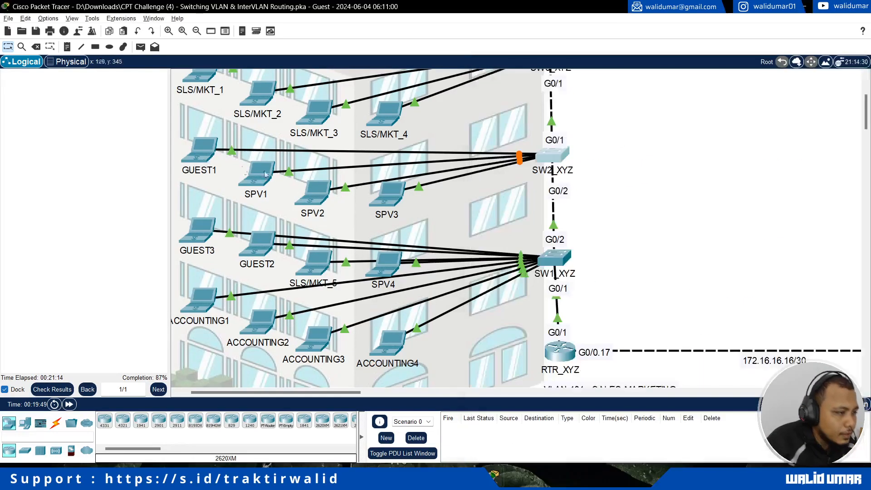
pyautogui.scroll(1, 635, 195)
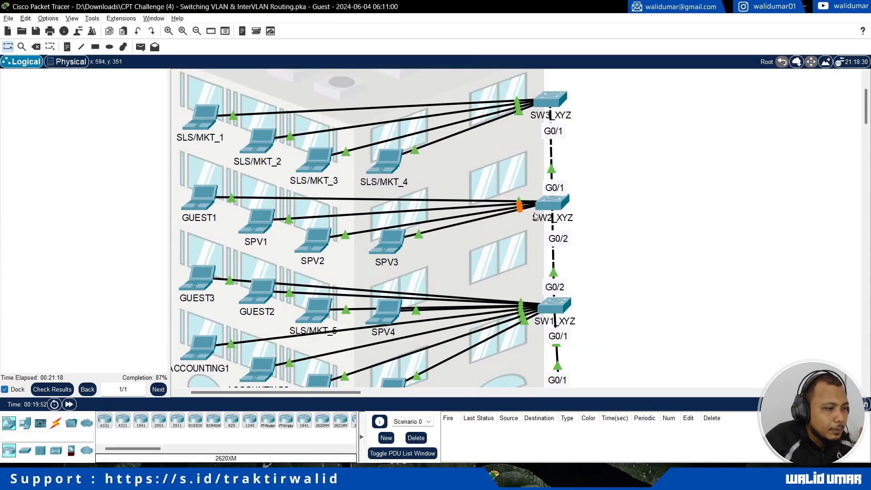
# Review the laptop connections on Hotel XYZ's floors and open SW1_XYZ's command line, keeping the laptop link indicators visible
pyautogui.scroll(2, 210, 167)
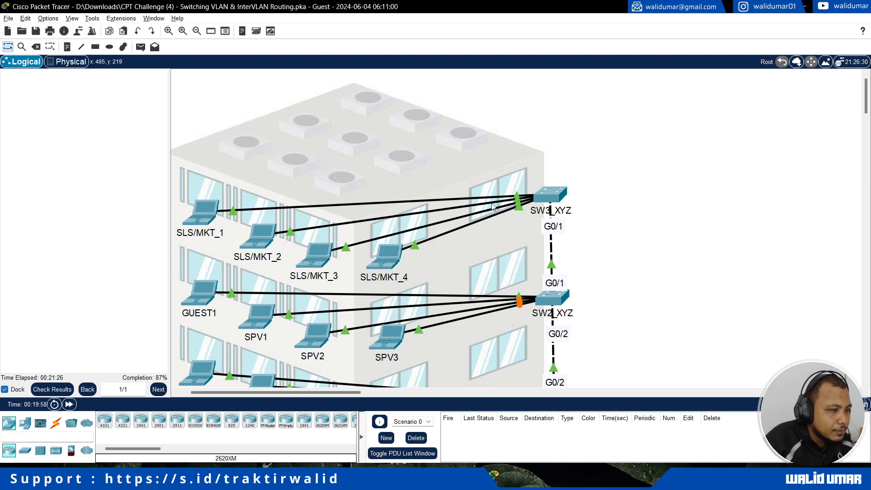
pyautogui.scroll(-3, 351, 263)
pyautogui.scroll(1, 351, 263)
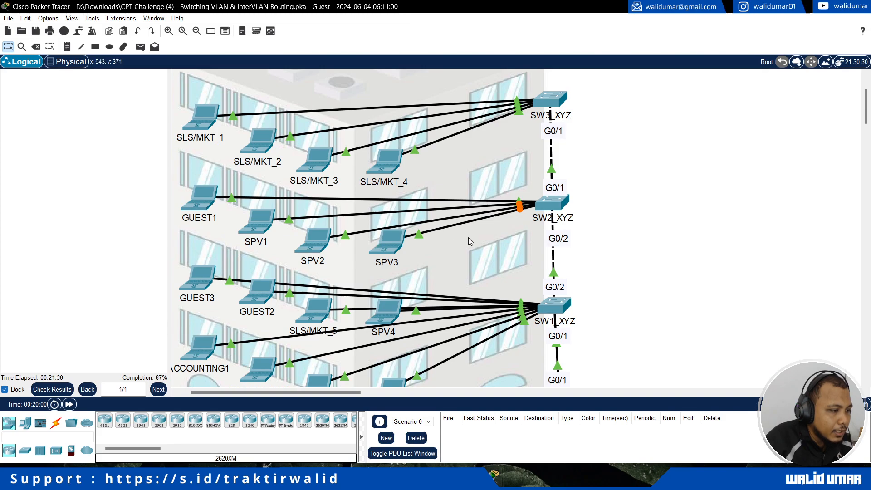
pyautogui.scroll(-1, 656, 259)
pyautogui.scroll(2, 656, 259)
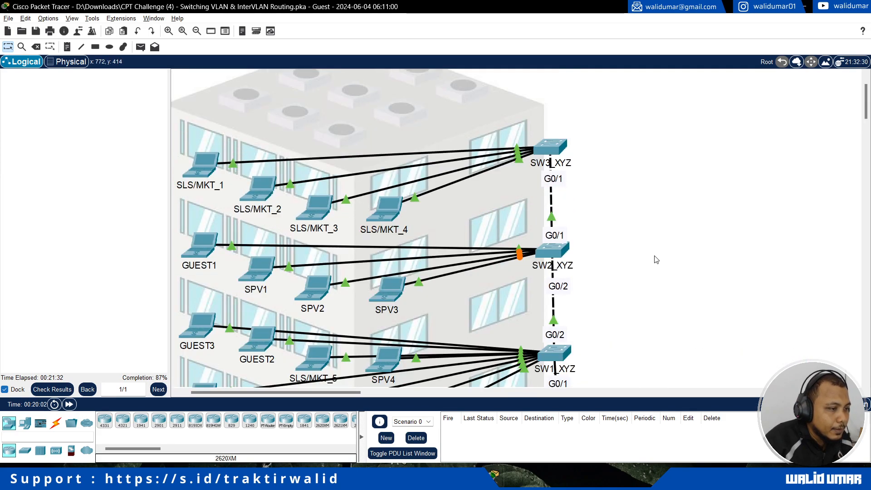
pyautogui.hotkey('alt', 'Tab')
pyautogui.click(433, 287)
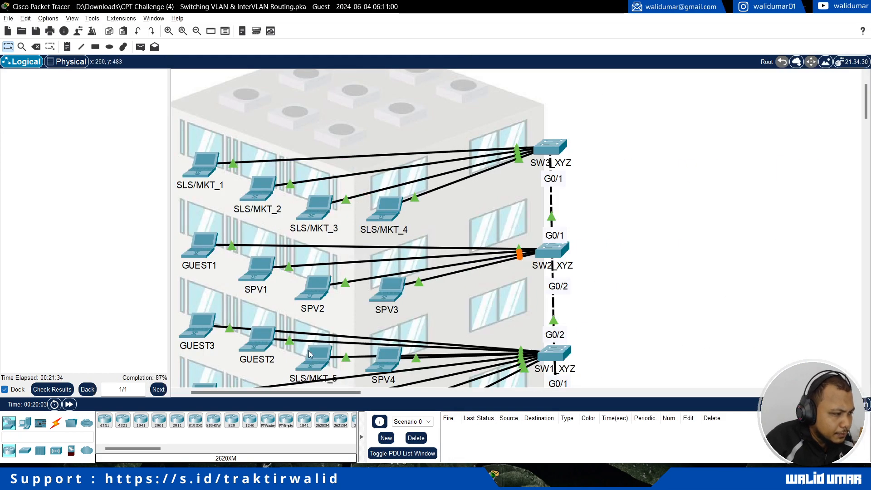
pyautogui.scroll(-2, 651, 325)
pyautogui.click(552, 261)
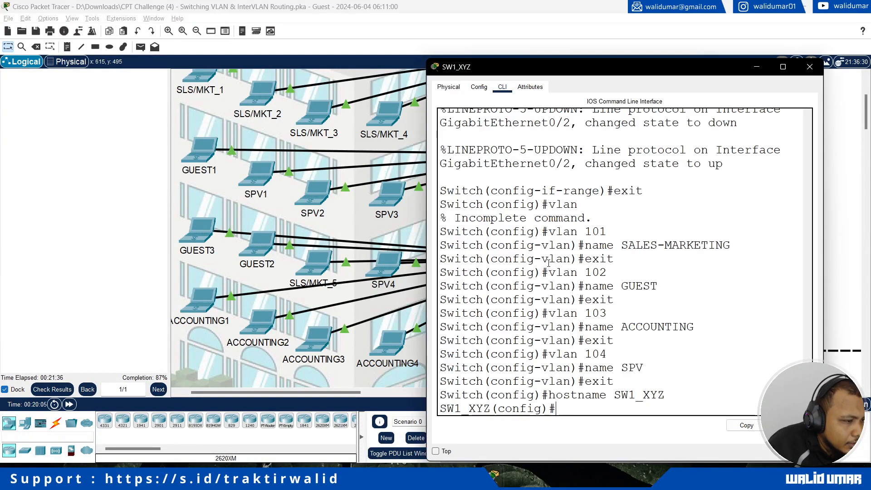
pyautogui.moveTo(551, 75); pyautogui.dragTo(642, 64)
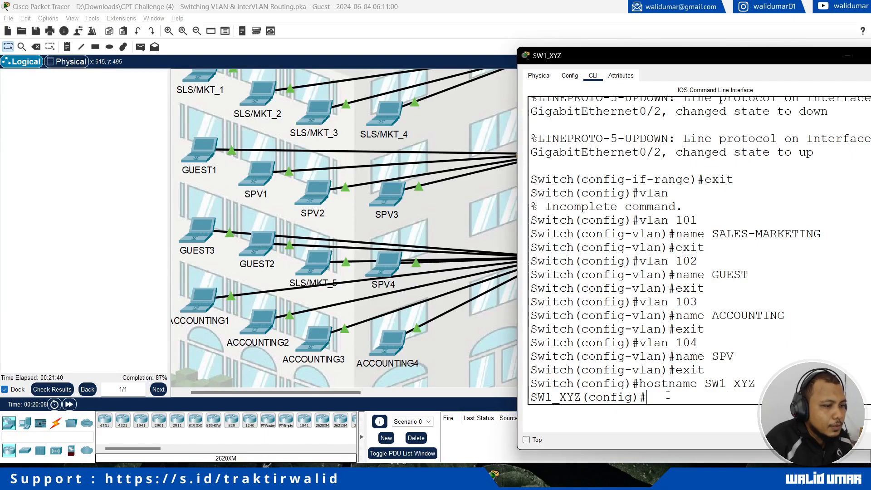
# Re-enter global configuration mode on SW1_XYZ and select the interface range fa0/1-2
pyautogui.write('exit')
pyautogui.press('Return')
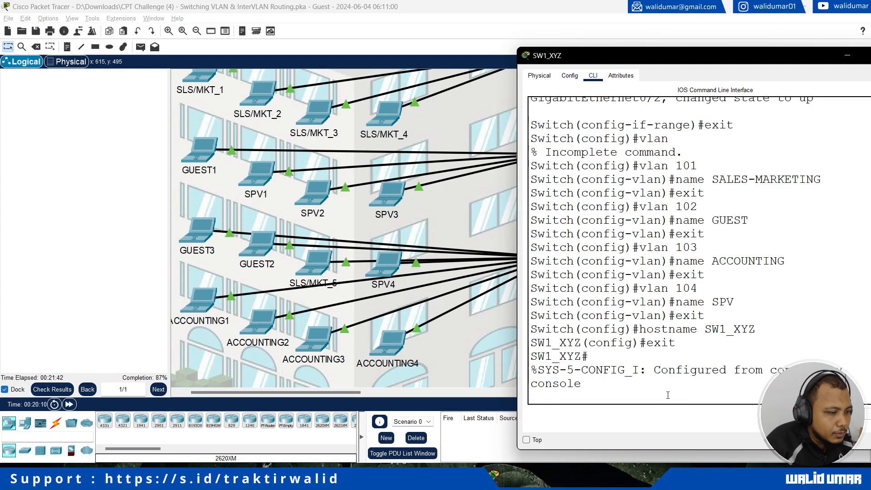
pyautogui.write('conf t')
pyautogui.press('Return')
pyautogui.write('int fa0/1')
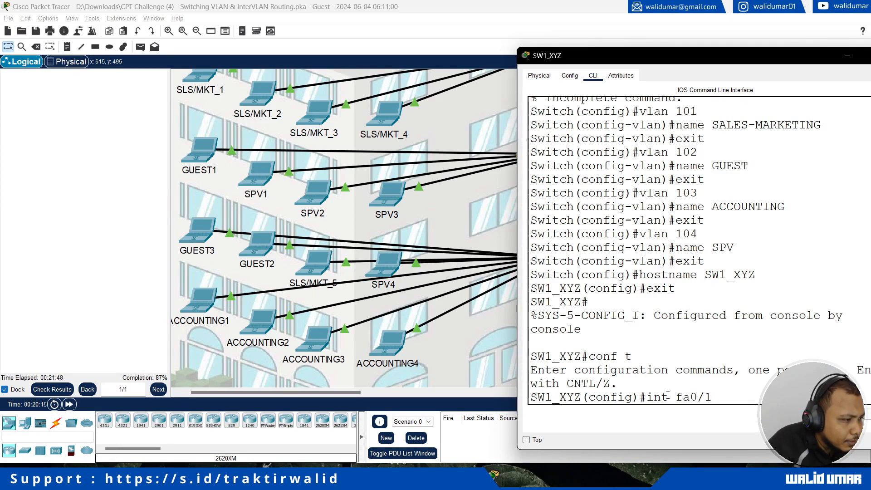
pyautogui.press('BackSpace')
pyautogui.press('BackSpace')
pyautogui.press('BackSpace')
pyautogui.press('BackSpace')
pyautogui.press('BackSpace')
pyautogui.press('BackSpace')
pyautogui.write('range fa0/1-')
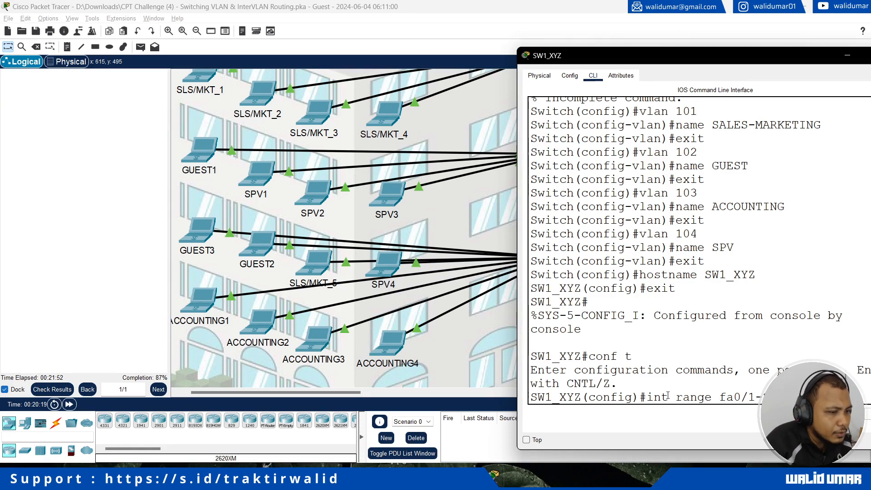
pyautogui.write('2')
pyautogui.press('Return')
# Shut down the fa0/1-2 range on SW1_XYZ to identify its connected laptops, and bring the range back up
pyautogui.write('shutd')
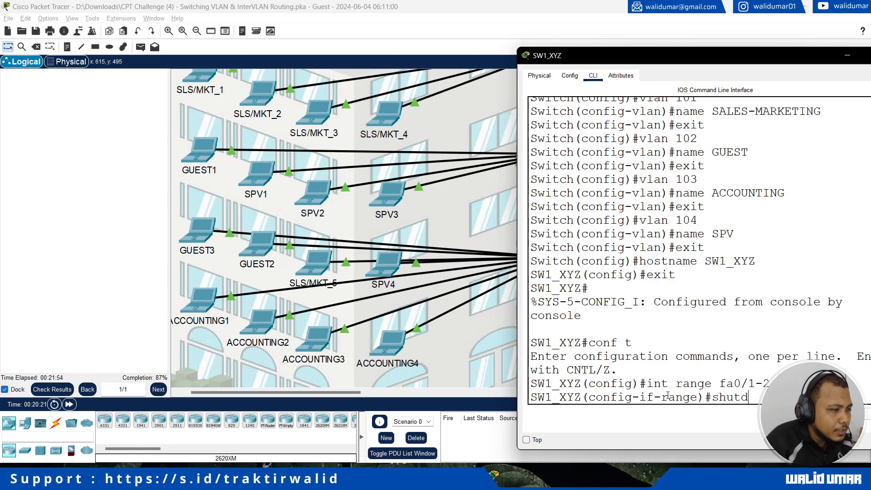
pyautogui.write('own')
pyautogui.press('Return')
pyautogui.write('exi')
pyautogui.press('BackSpace')
pyautogui.press('BackSpace')
pyautogui.press('BackSpace')
pyautogui.write('no')
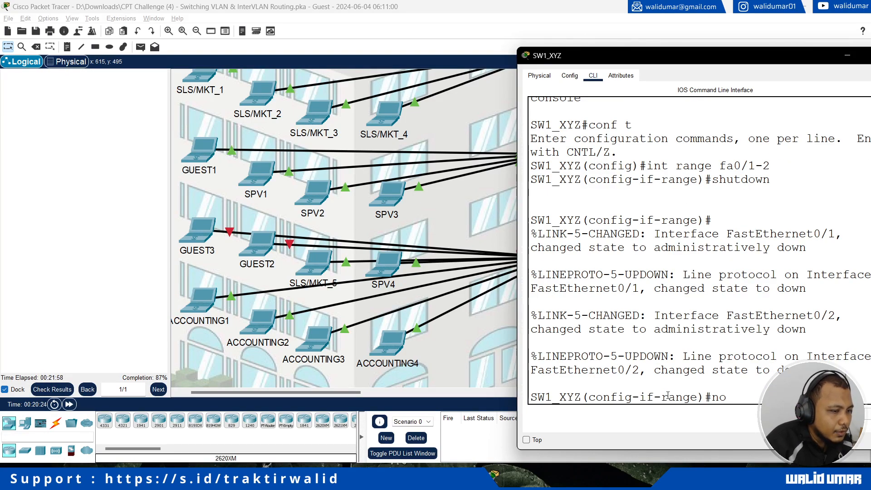
pyautogui.write(' sh')
pyautogui.press('Return')
# Check the VLAN list beside the hotel and set SW1_XYZ's fa0/1-2 range to switchport access mode
pyautogui.hotkey('alt', 'F4')
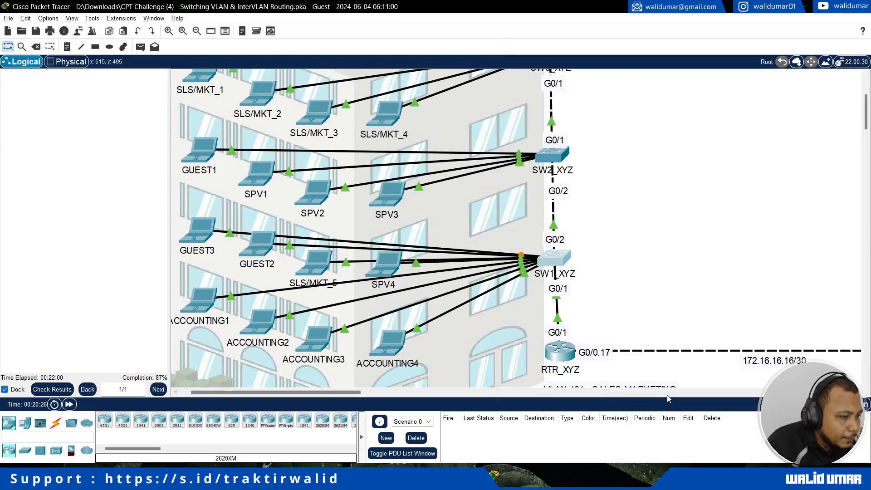
pyautogui.scroll(-5, 661, 296)
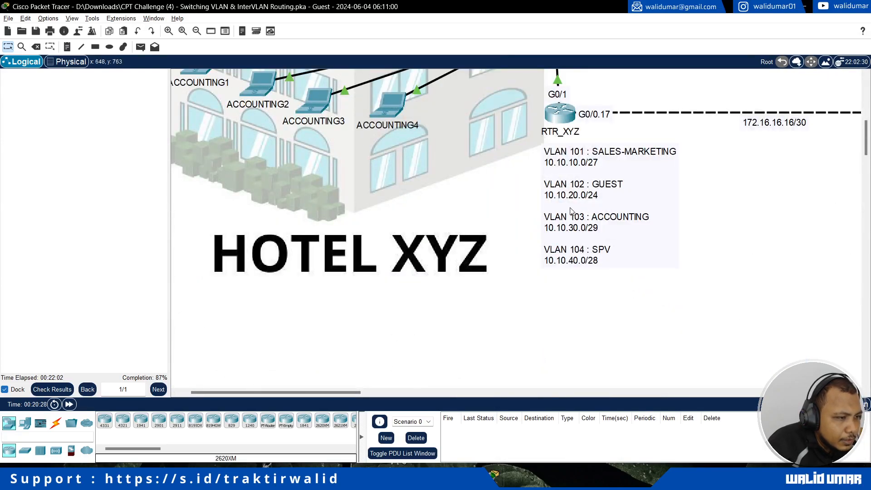
pyautogui.scroll(3, 505, 238)
pyautogui.hotkey('alt', 'Tab')
pyautogui.write('swi')
pyautogui.press('Tab')
pyautogui.write('mo')
pyautogui.press('Tab')
pyautogui.write('acc')
pyautogui.press('Tab')
pyautogui.press('Return')
pyautogui.moveTo(579, 56); pyautogui.dragTo(503, 55)
# Assign the fa0/1-2 interface range on SW1_XYZ to access VLAN 102 and return to global configuration
pyautogui.write('swi')
pyautogui.press('Tab')
pyautogui.write('ac')
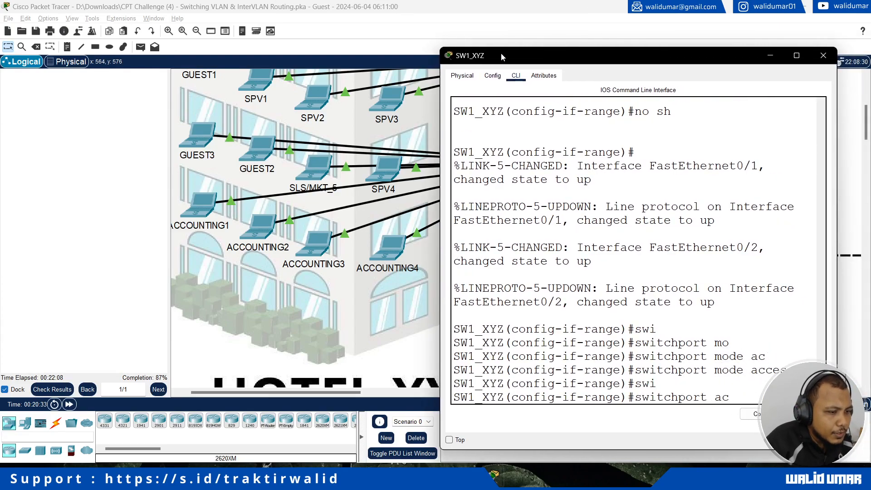
pyautogui.press('Tab')
pyautogui.hotkey('alt', 'Tab')
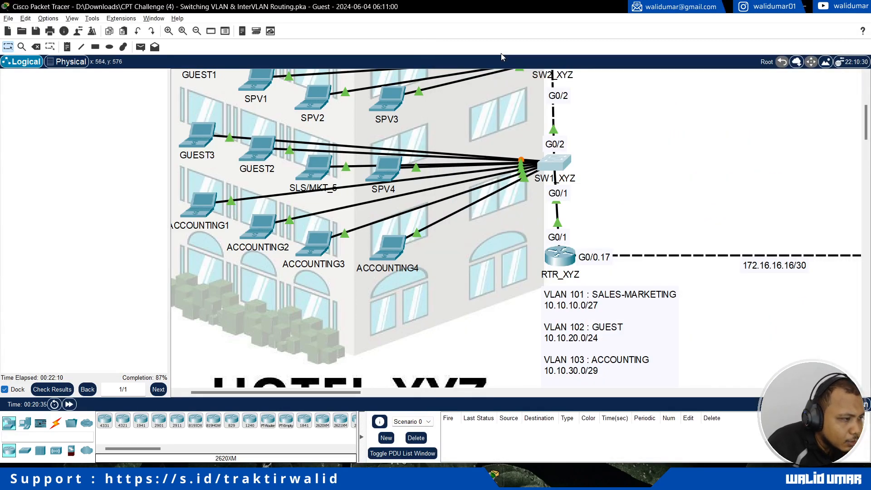
pyautogui.hotkey('alt', 'Tab')
pyautogui.write('vl')
pyautogui.press('Tab')
pyautogui.write('102')
pyautogui.press('Return')
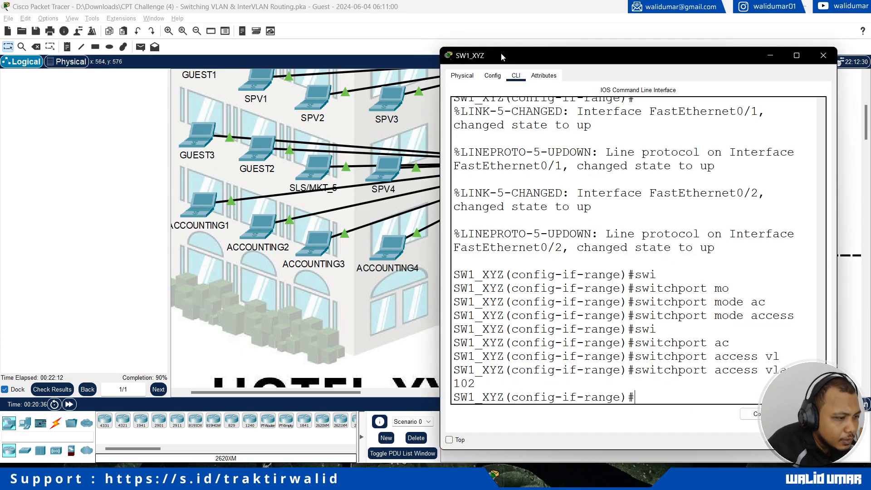
pyautogui.hotkey('alt', 'Tab')
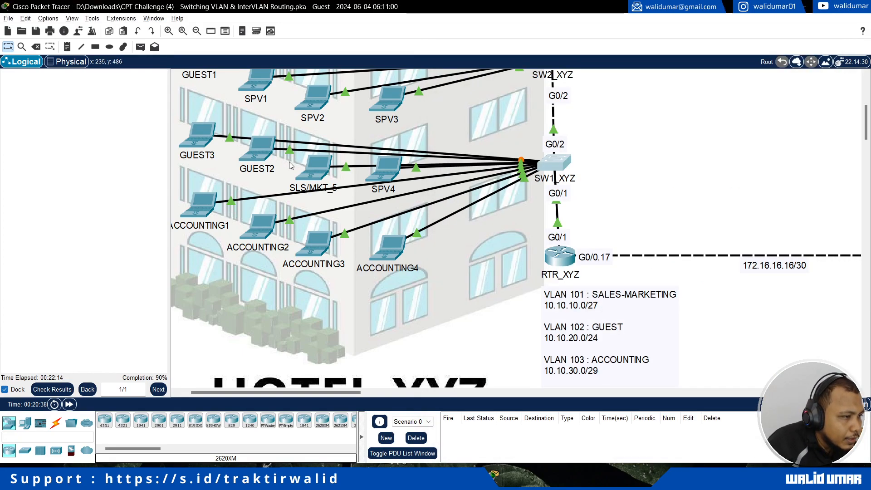
pyautogui.hotkey('alt', 'Tab')
pyautogui.hotkey('alt', 'Tab')
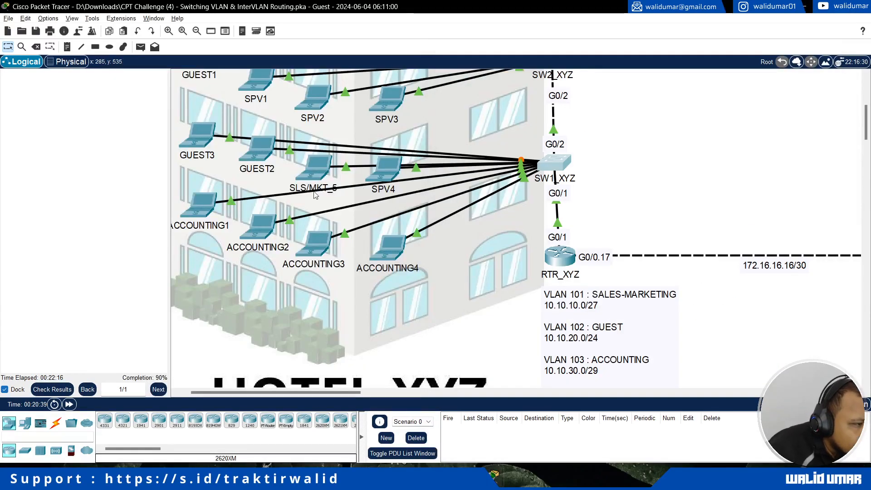
pyautogui.hotkey('alt', 'Tab')
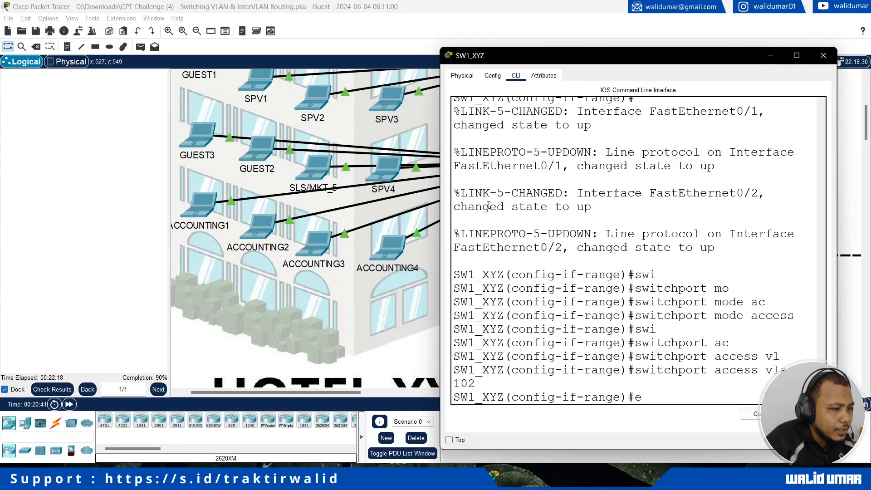
pyautogui.press('Return')
# Select interface fa0/3 on SW1_XYZ, shut it down to identify its connected laptop, and bring it back up
pyautogui.write('in')
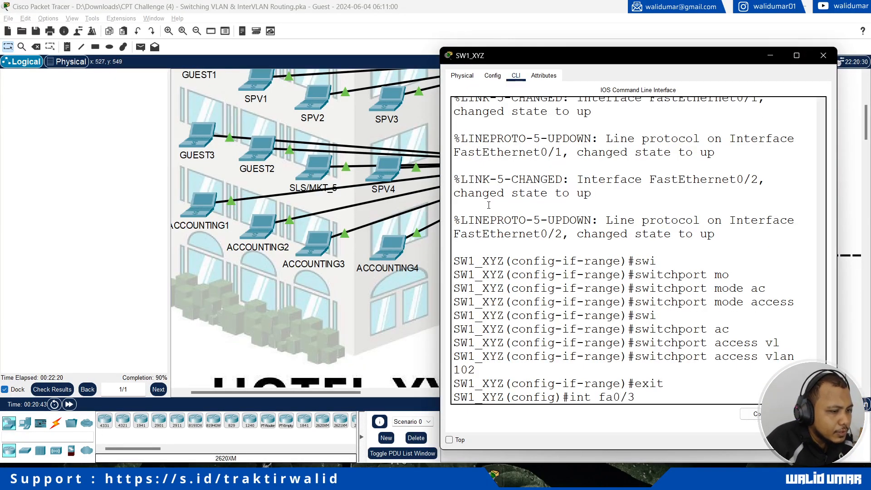
pyautogui.write('t fa0/3')
pyautogui.press('Return')
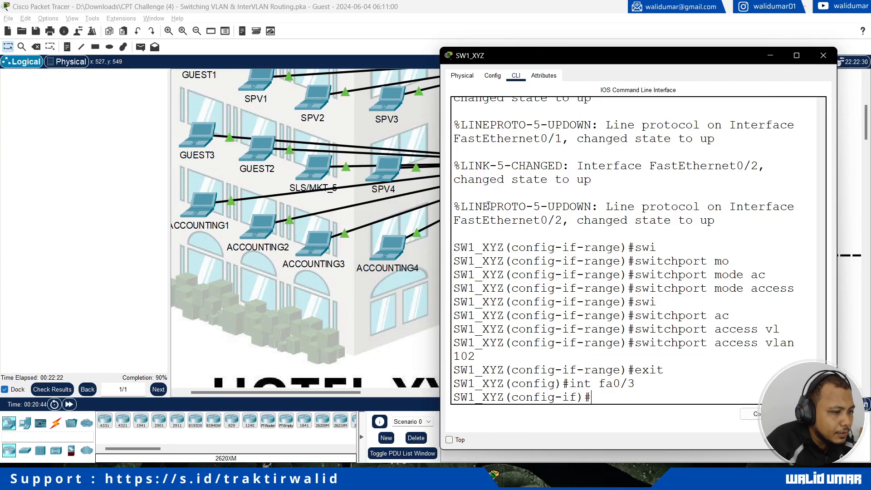
pyautogui.write('shutdown')
pyautogui.press('Return')
pyautogui.write('no sh')
pyautogui.press('Return')
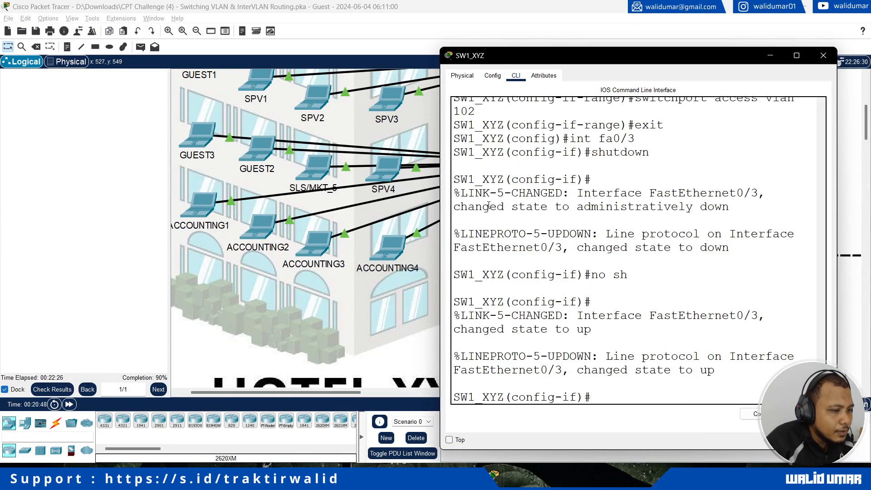
# Set interface fa0/3 on SW1_XYZ to switchport access mode
pyautogui.write('switchport')
pyautogui.press('Tab')
pyautogui.write('mo')
pyautogui.press('Tab')
pyautogui.write('ac')
pyautogui.press('Tab')
pyautogui.press('Return')
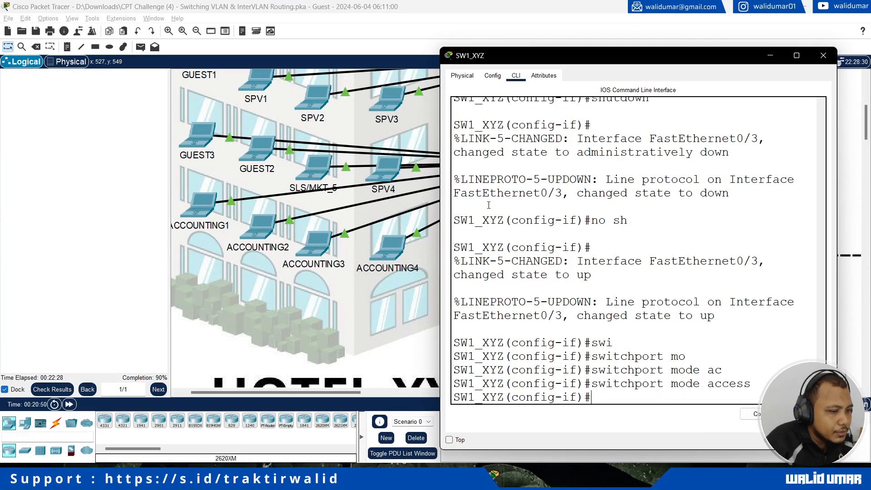
# Assign interface fa0/3 on SW1_XYZ to the SALES-MARKETING VLAN, 101, and return to global configuration
pyautogui.write('switchport')
pyautogui.press('Tab')
pyautogui.write('ac')
pyautogui.press('Tab')
pyautogui.write('vl')
pyautogui.press('Tab')
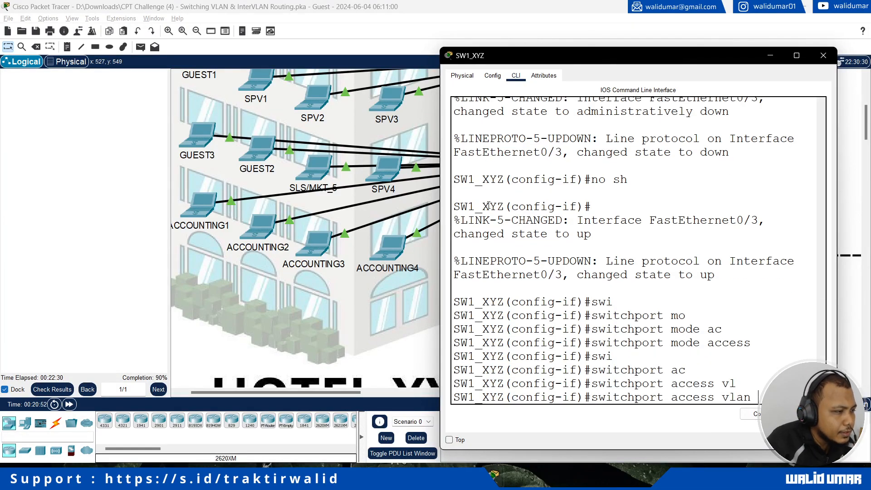
pyautogui.hotkey('alt', 'Tab')
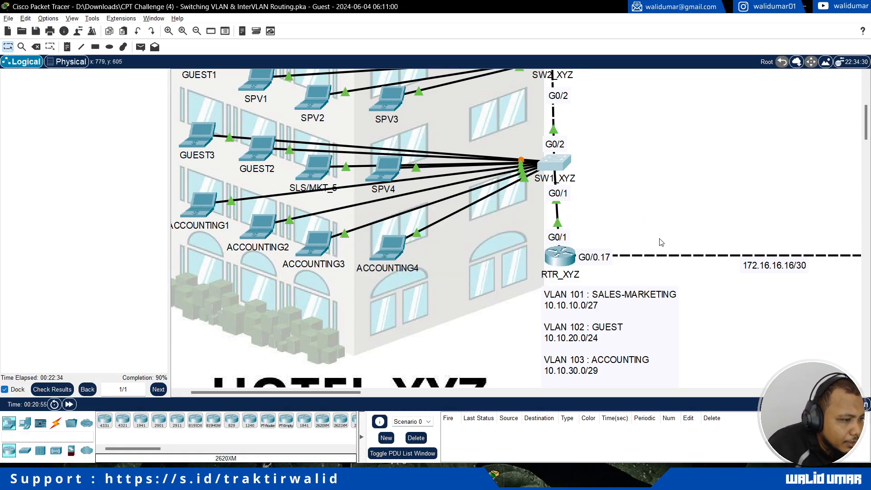
pyautogui.hotkey('alt', 'Tab')
pyautogui.press('Return')
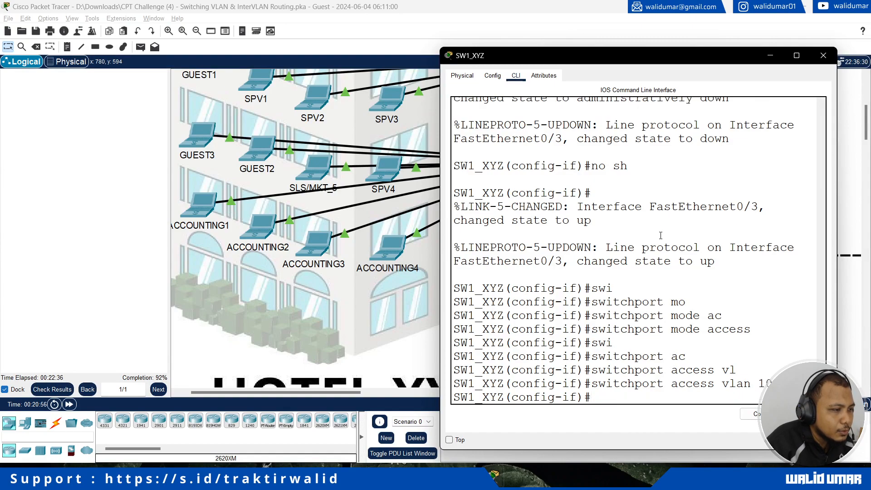
pyautogui.hotkey('alt', 'Tab')
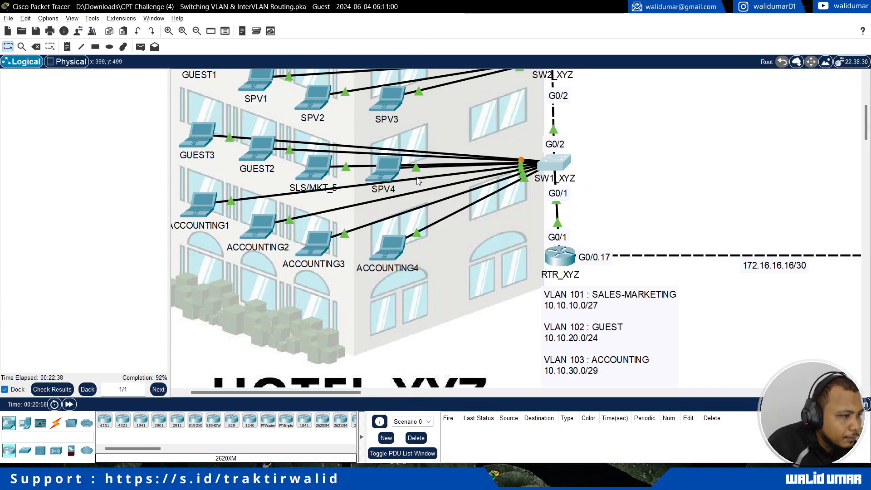
pyautogui.hotkey('alt', 'Tab')
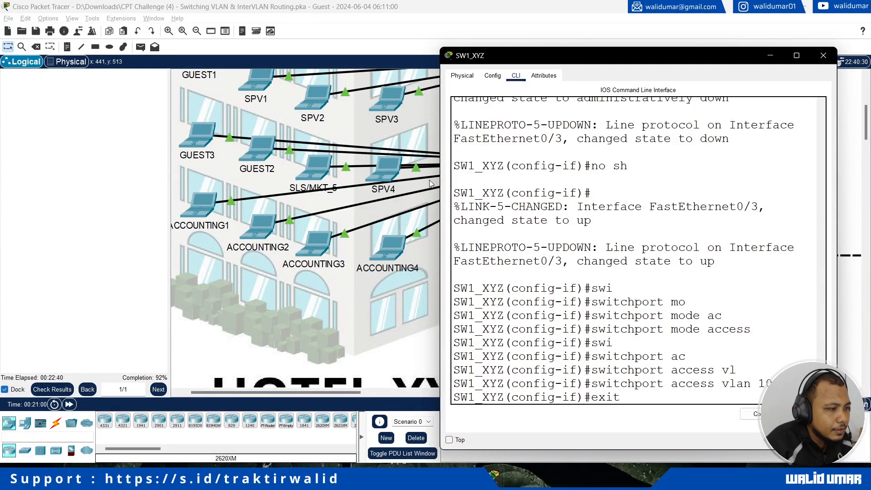
pyautogui.write('exit')
pyautogui.press('Return')
# Select interface fa0/4 on SW1_XYZ, shut it down to identify its connected laptop, and bring it back up
pyautogui.write('int fa0/4')
pyautogui.press('Return')
pyautogui.write('nhutdown')
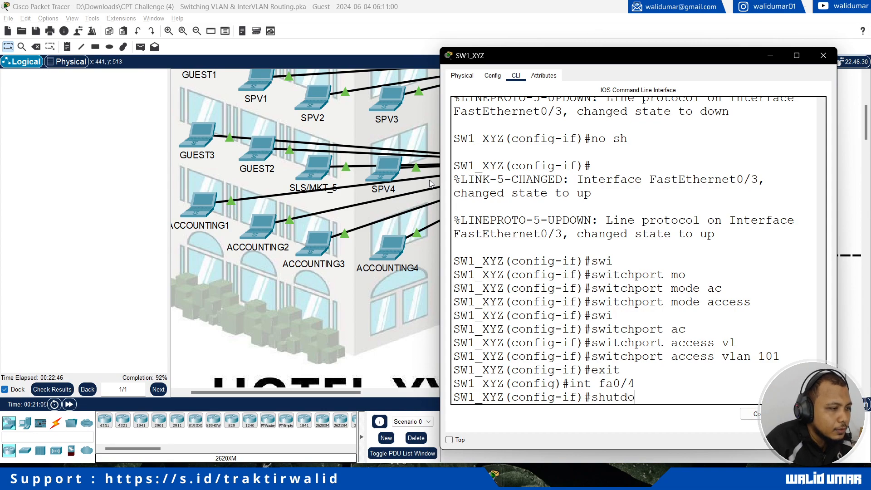
pyautogui.press('Return')
pyautogui.write('no shutdown')
pyautogui.press('Return')
# Set interface fa0/4 on SW1_XYZ to switchport access mode
pyautogui.write('switchport m')
pyautogui.press('Tab')
pyautogui.write('mo')
pyautogui.press('Tab')
pyautogui.write('ac')
pyautogui.press('Tab')
pyautogui.press('Return')
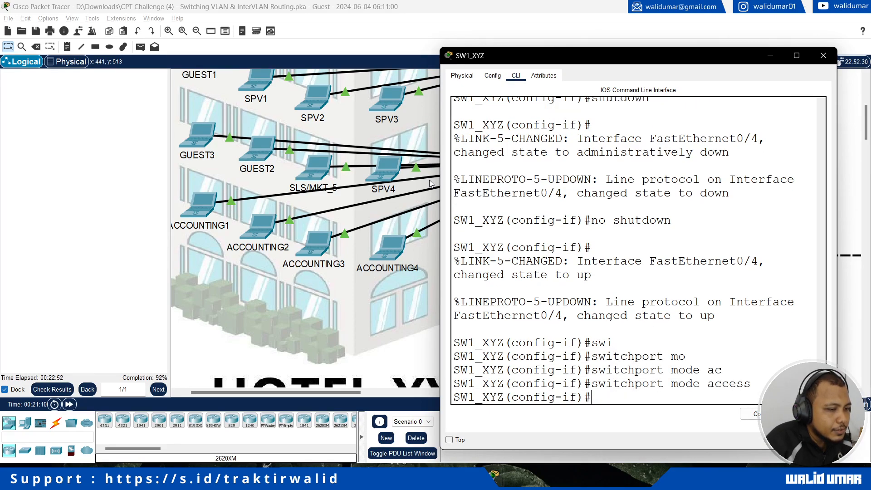
# Look up the SPV VLAN in the topology notes and assign interface fa0/4 on SW1_XYZ to access VLAN 104
pyautogui.write('swi')
pyautogui.press('Tab')
pyautogui.write('ac')
pyautogui.press('Tab')
pyautogui.write('v')
pyautogui.press('Tab')
pyautogui.click(438, 186)
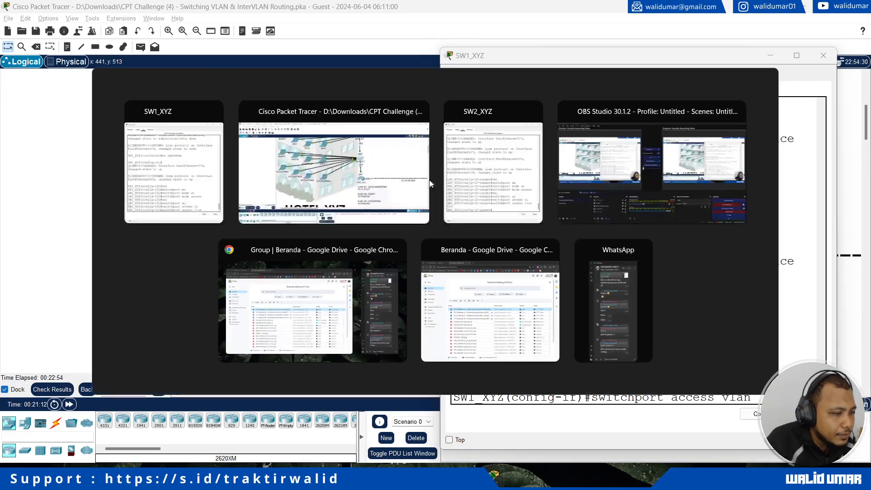
pyautogui.scroll(-1, 581, 342)
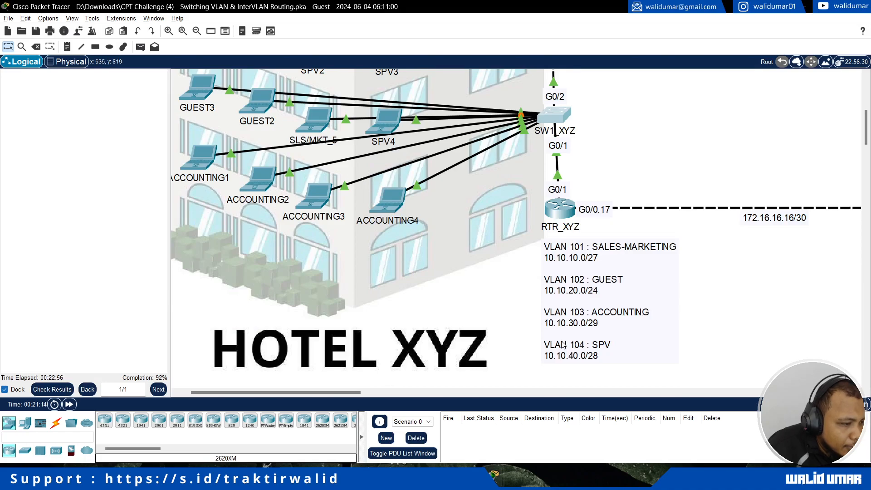
pyautogui.hotkey('alt', 'Tab')
pyautogui.write('10')
pyautogui.press('Return')
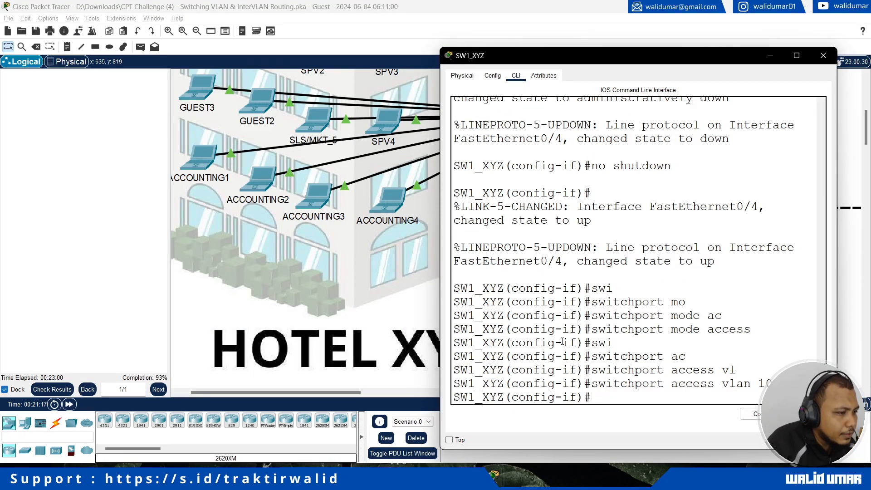
# Check the accounting laptops in the topology, return SW1_XYZ to global configuration and select the interface range fa0/5-8
pyautogui.hotkey('alt', 'Tab')
pyautogui.hotkey('alt', 'Tab')
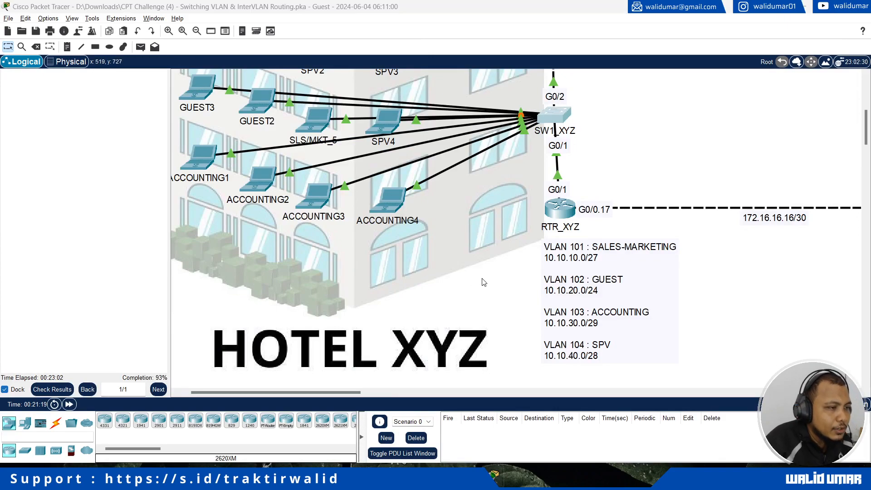
pyautogui.write('exit')
pyautogui.press('Return')
pyautogui.write('ig)#int')
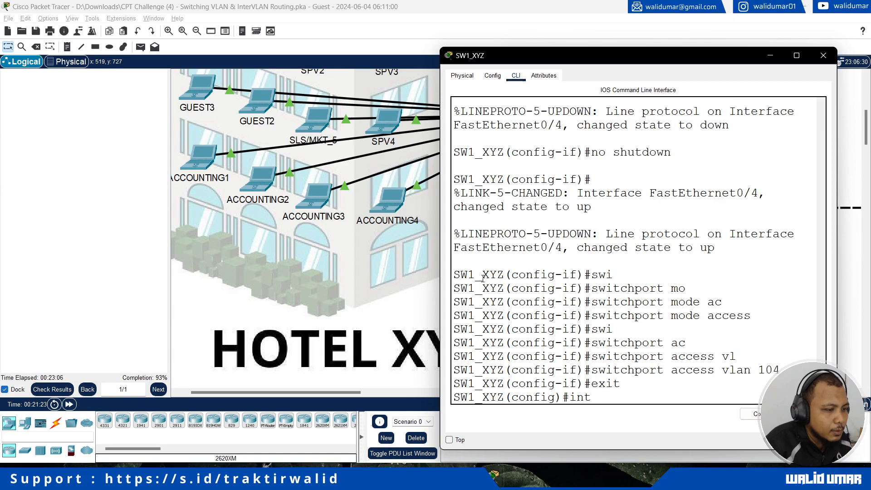
pyautogui.write(' fa0/5')
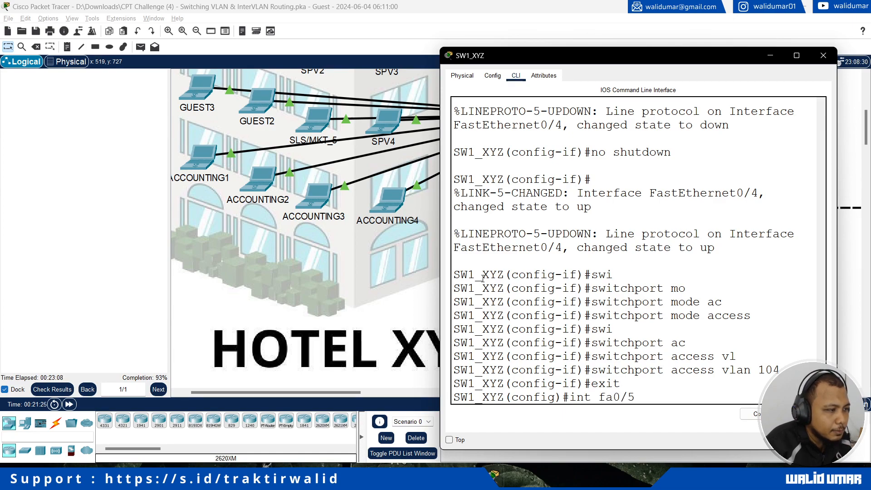
pyautogui.write('-8')
pyautogui.write('ra')
pyautogui.press('Return')
# Shut down interfaces fa0/5-8 on SW1_XYZ to identify their connected laptops, and bring them back up
pyautogui.write('shutdown')
pyautogui.press('Return')
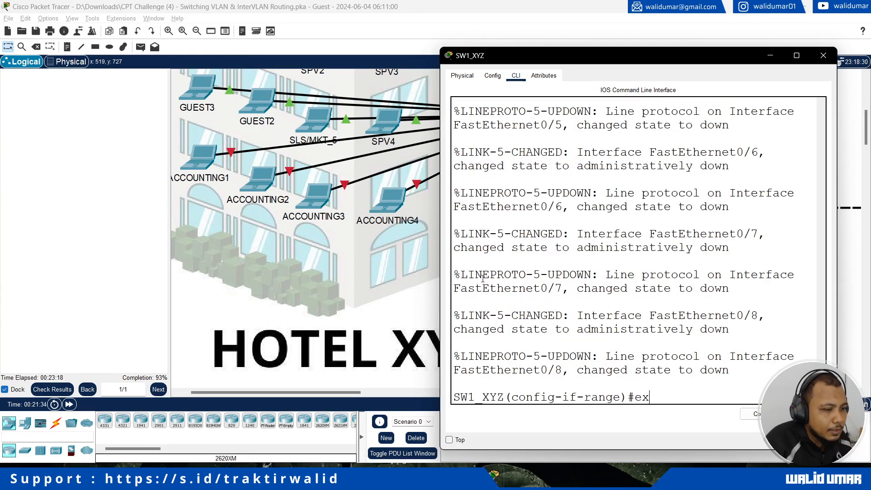
pyautogui.write('no shut')
pyautogui.press('Return')
# Set the interface range fa0/5-8 on SW1_XYZ to switchport access mode
pyautogui.write('swi')
pyautogui.press('Tab')
pyautogui.write('mo')
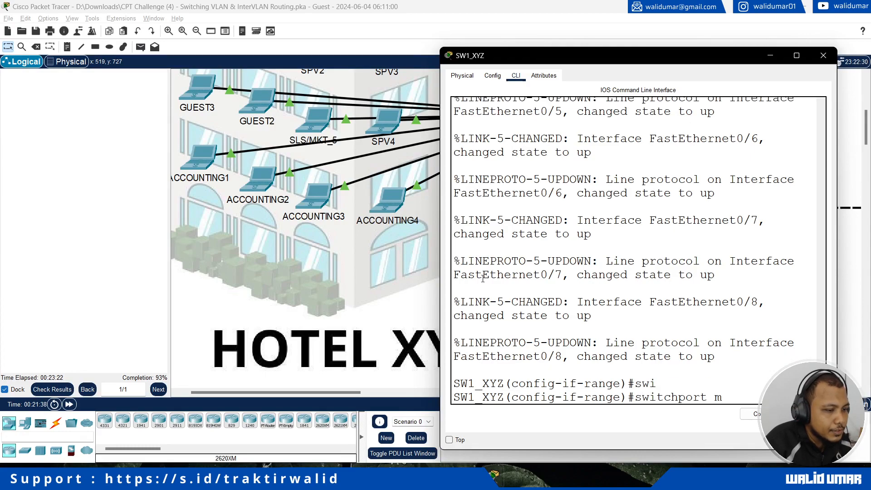
pyautogui.press('Tab')
pyautogui.write('ac')
pyautogui.press('Tab')
pyautogui.press('Return')
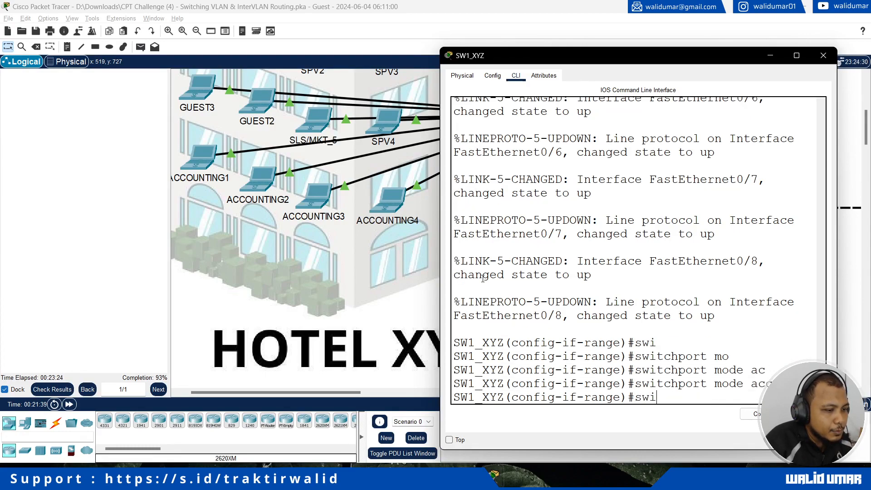
# Assign the interface range fa0/5-8 on SW1_XYZ to the ACCOUNTING VLAN, access VLAN 103
pyautogui.write('swi')
pyautogui.press('Tab')
pyautogui.write('ac')
pyautogui.press('Tab')
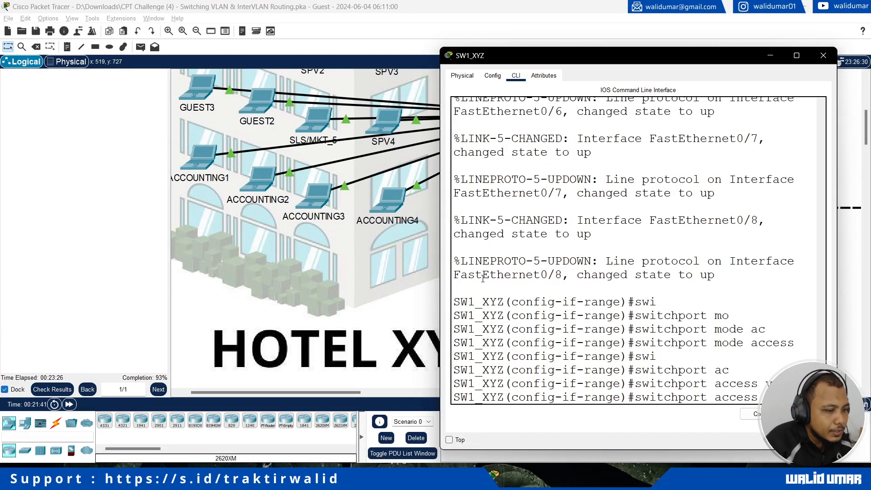
pyautogui.hotkey('alt', 'F4')
pyautogui.hotkey('alt', 'Tab')
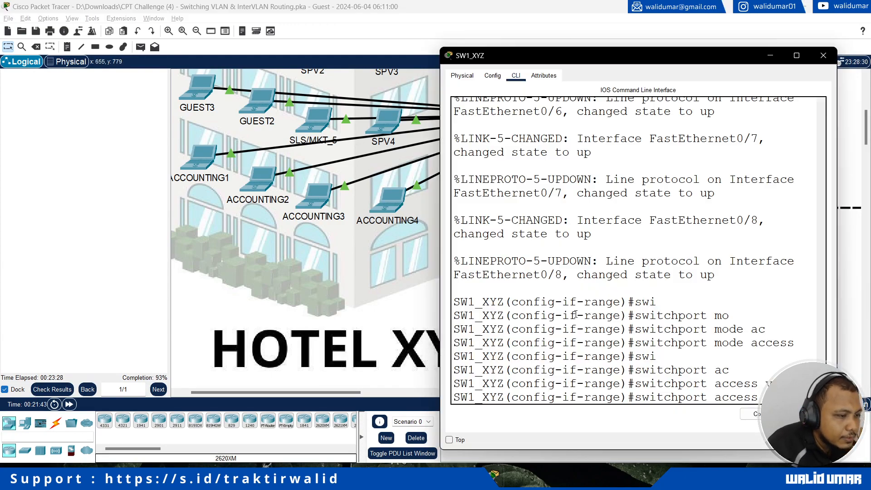
pyautogui.write('103')
pyautogui.press('Return')
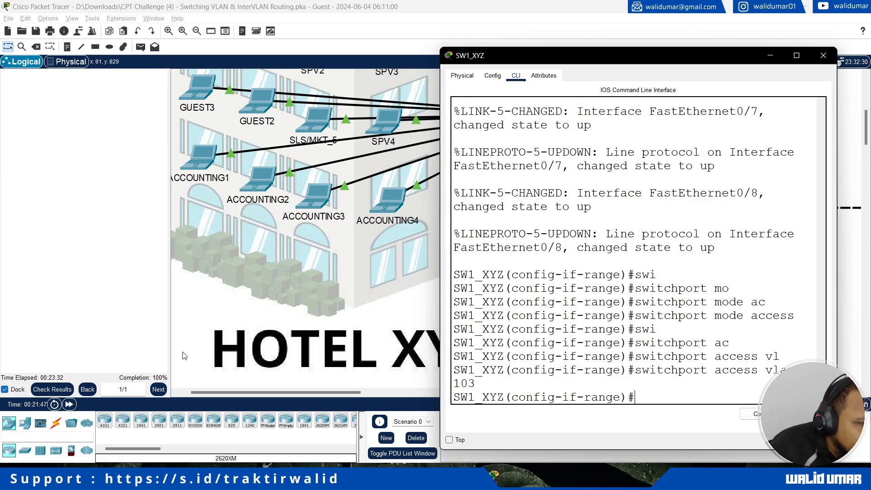
# Close the SW1_XYZ configuration window and fast-forward the simulation time so the switch links converge
pyautogui.hotkey('alt', 'F4')
pyautogui.hscroll(-2, 303, 393)
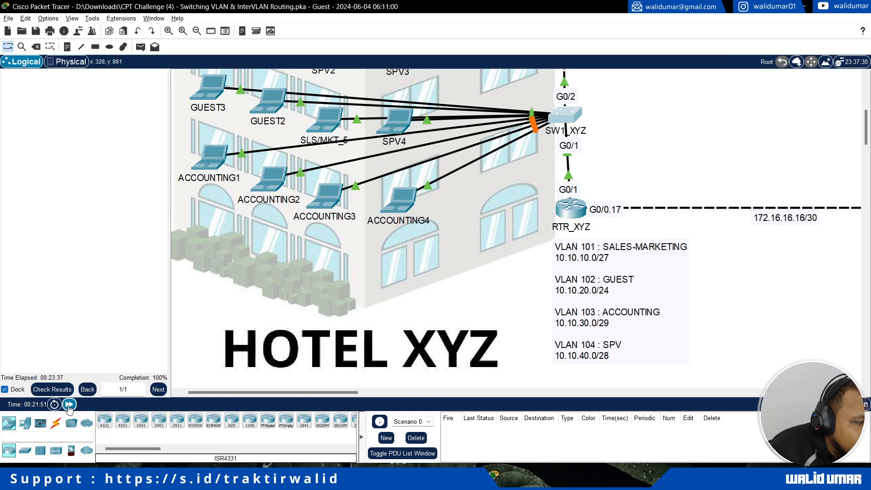
pyautogui.click(69, 404)
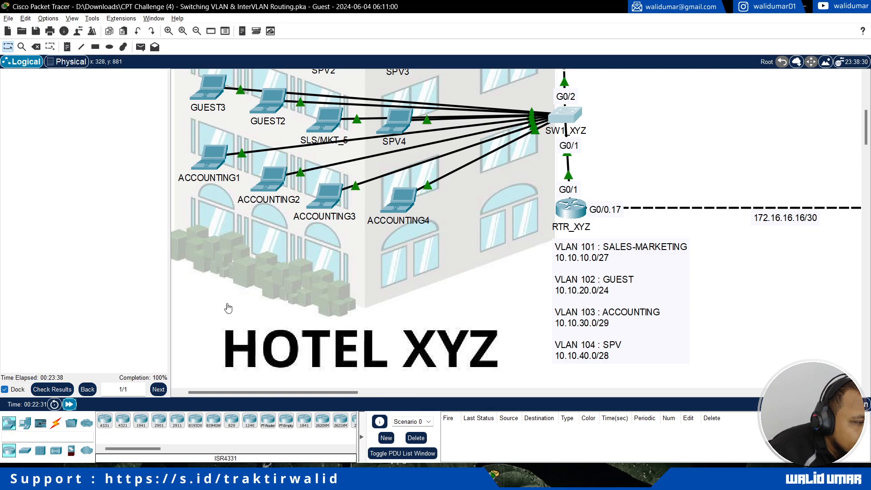
# Request the IPv4 configuration of laptop SLS/MKT_1 through DHCP, resubmitting the request by switching to static and back
pyautogui.scroll(3, 393, 234)
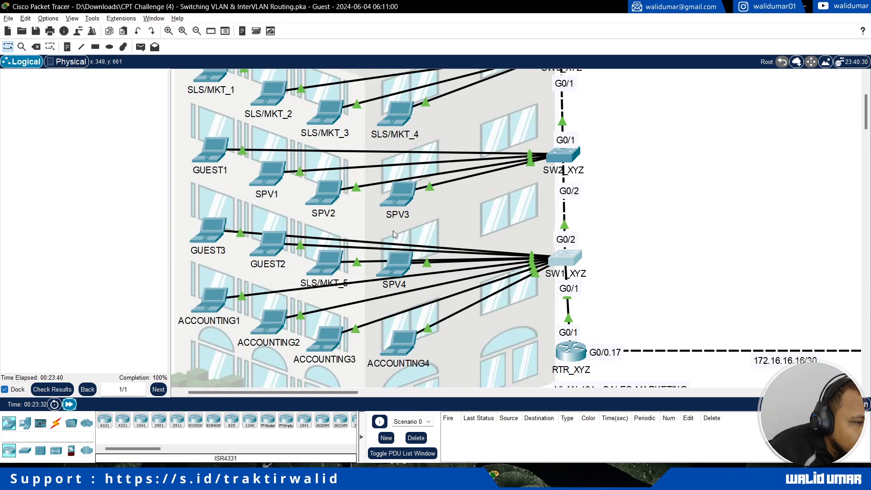
pyautogui.scroll(3, 682, 205)
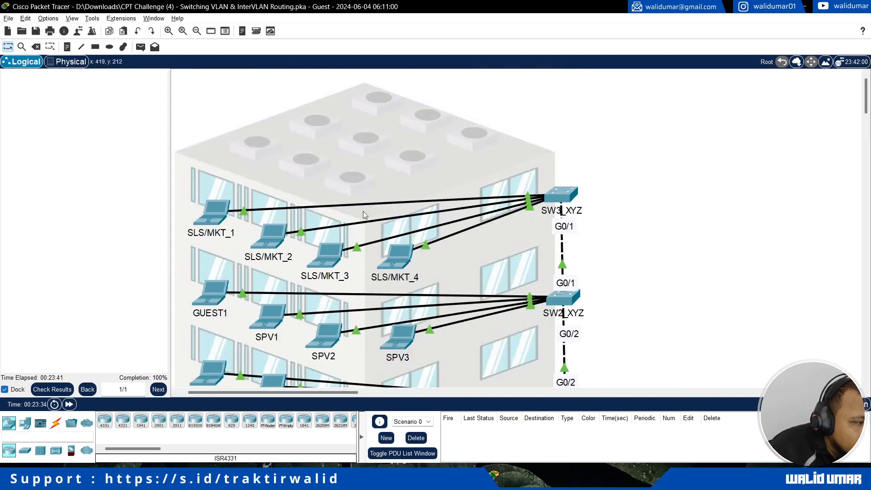
pyautogui.click(222, 216)
pyautogui.click(387, 88)
pyautogui.click(363, 134)
pyautogui.click(340, 142)
pyautogui.moveTo(444, 72); pyautogui.dragTo(583, 68)
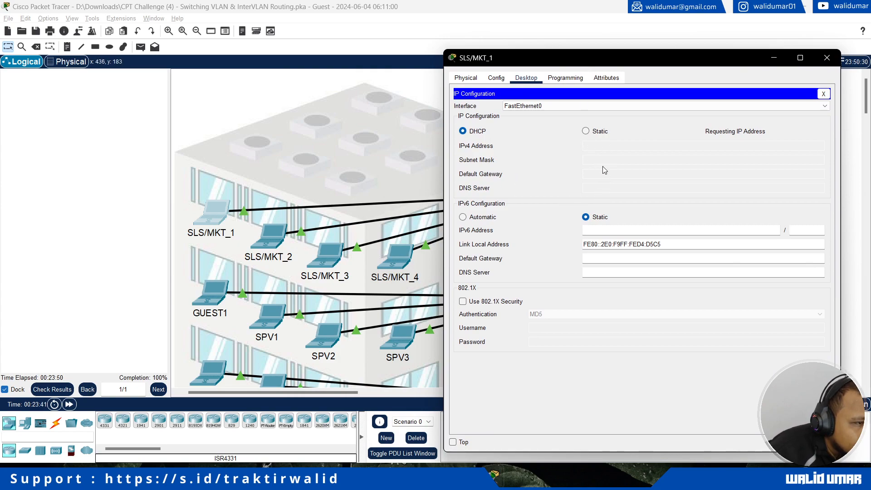
pyautogui.click(585, 131)
pyautogui.click(463, 131)
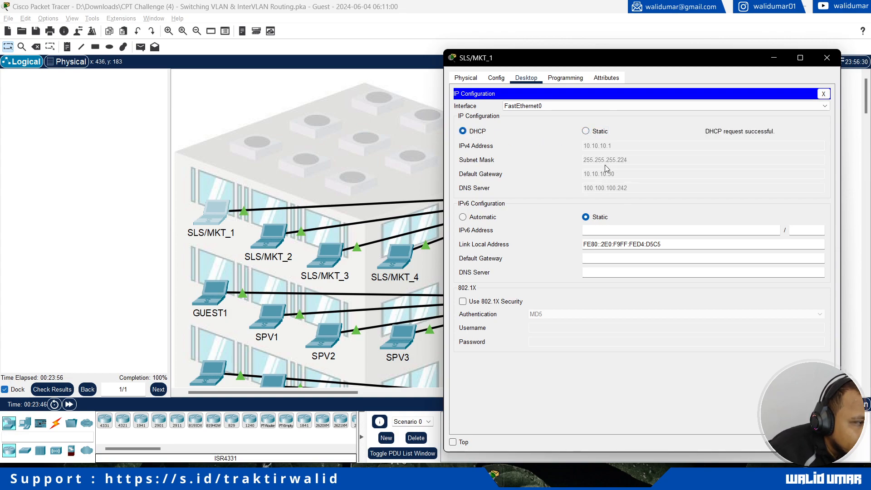
# Compare the IPv4 address, subnet mask and gateway of SLS/MKT_1 with the VLAN 101 subnet in the topology notes
pyautogui.hotkey('alt', 'Tab')
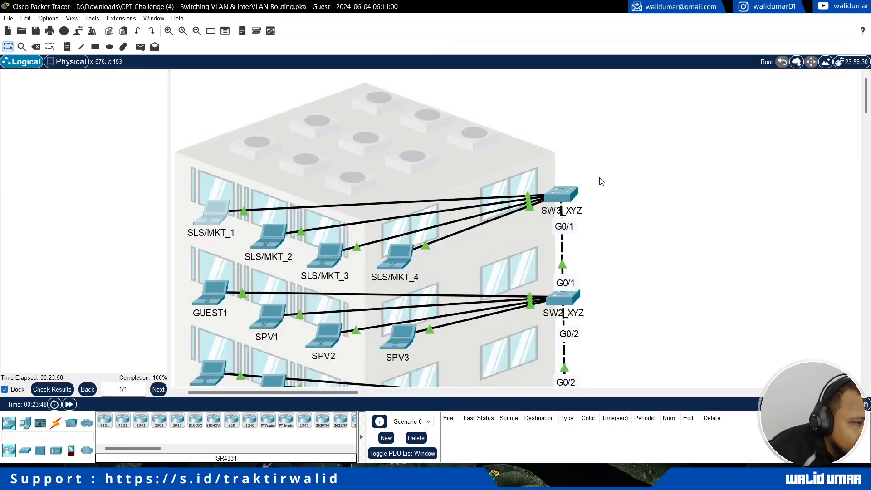
pyautogui.hotkey('alt', 'Tab')
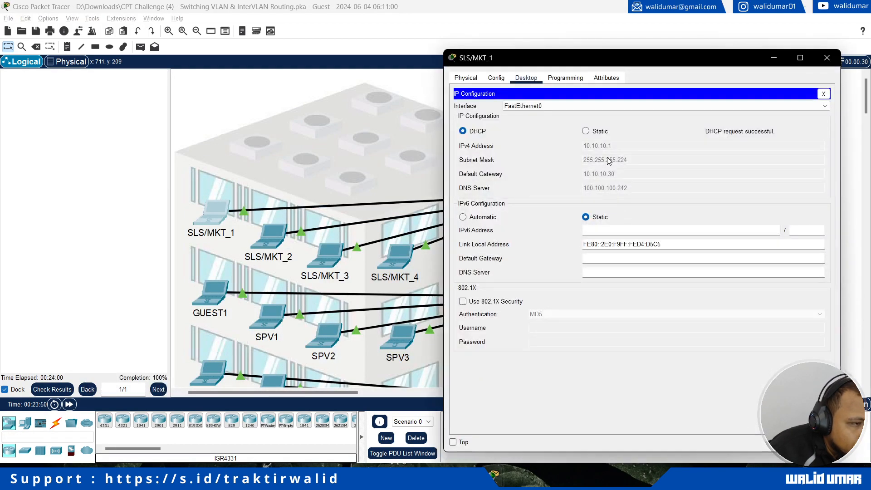
pyautogui.hotkey('alt', 'Tab')
pyautogui.scroll(-7, 590, 190)
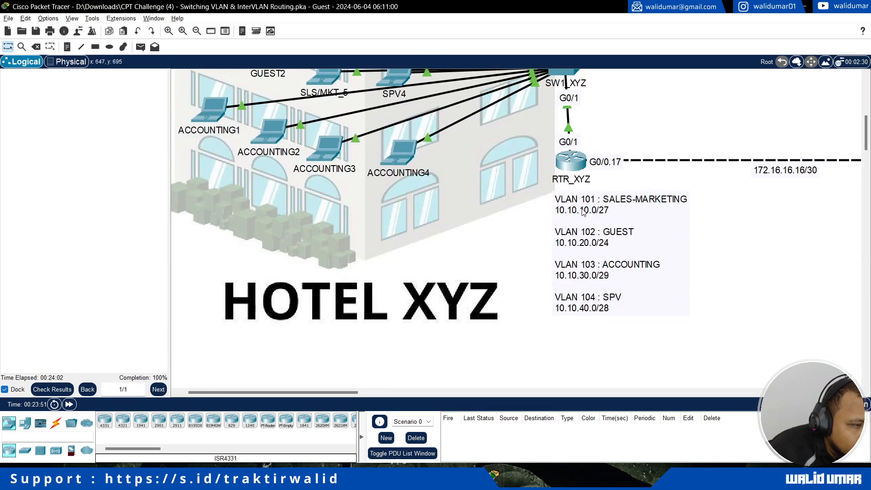
pyautogui.hotkey('alt', 'Tab')
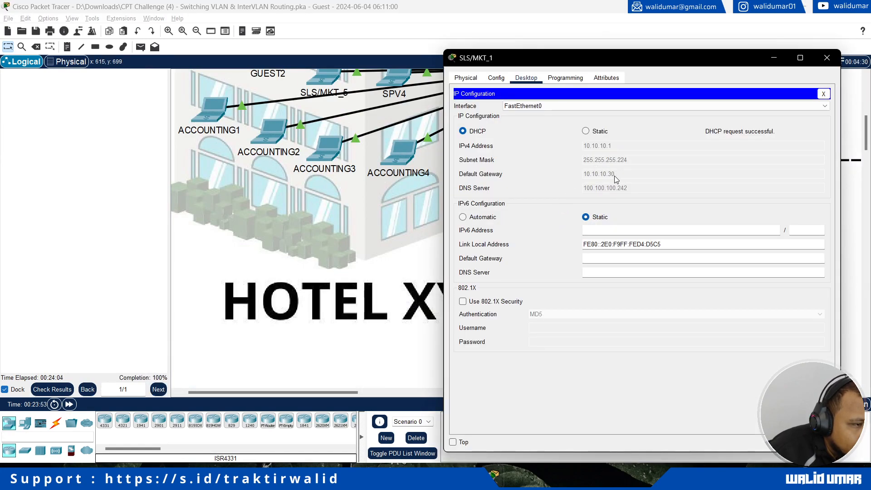
pyautogui.hotkey('alt', 'Tab')
pyautogui.hotkey('alt', 'Tab')
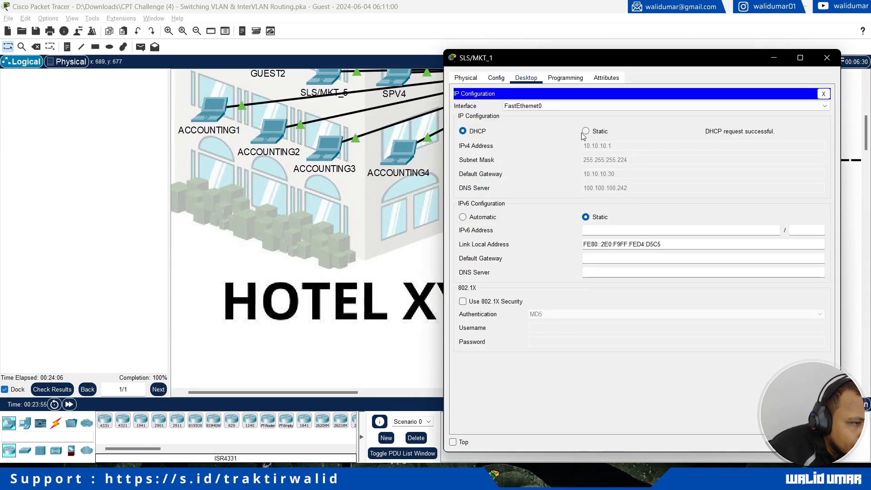
pyautogui.click(824, 94)
pyautogui.hotkey('alt', 'Tab')
pyautogui.hotkey('alt', 'Tab')
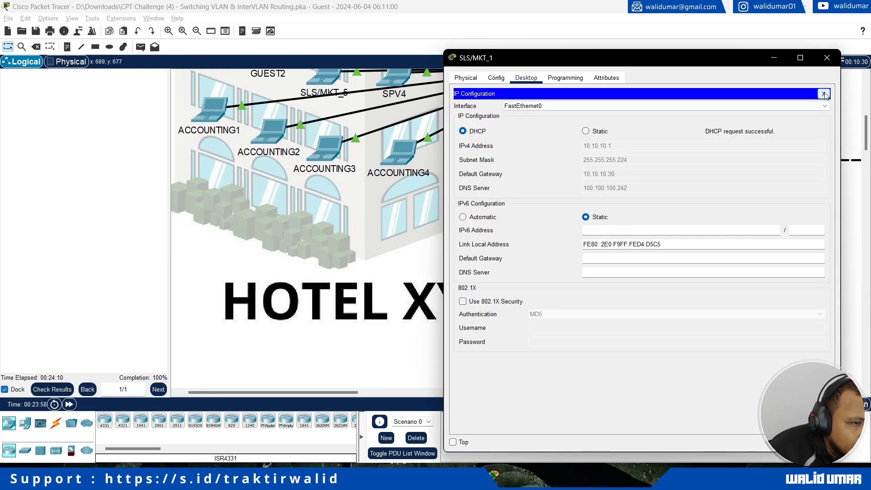
# Close the IP configuration of SLS/MKT_1 and ping web.walidumar.net from its command prompt
pyautogui.click(824, 94)
pyautogui.click(726, 119)
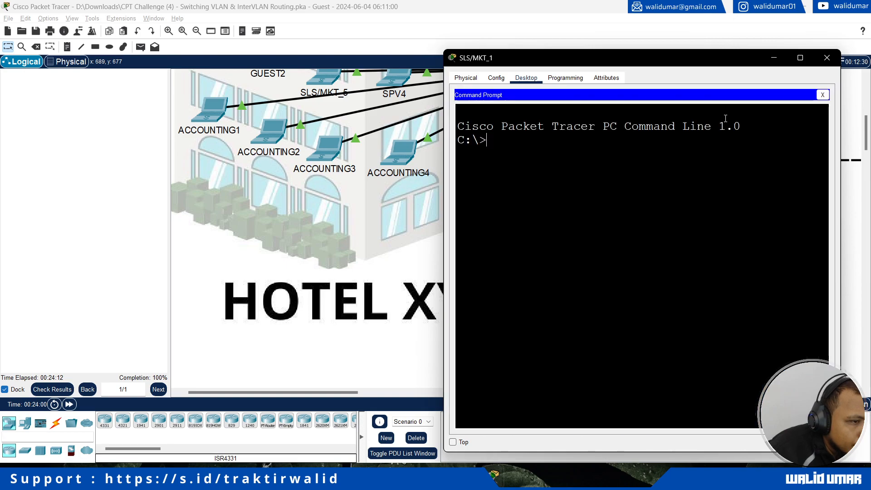
pyautogui.write('ping web.walidumar.net')
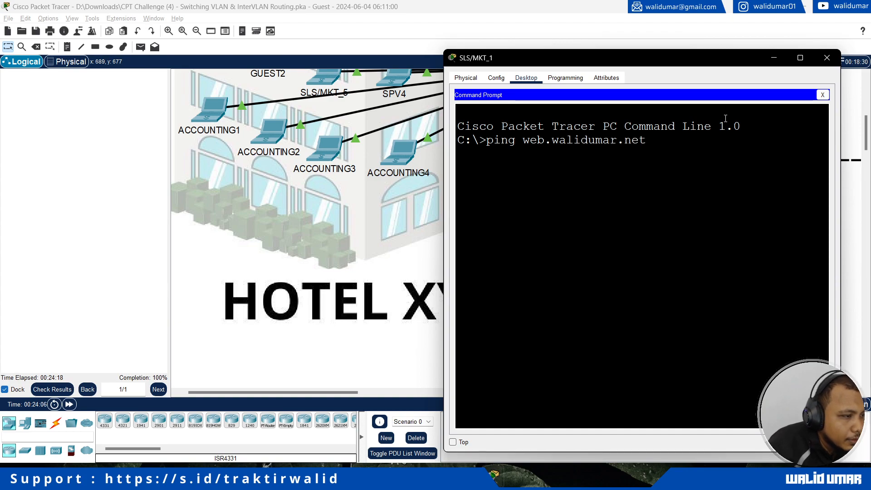
# Examine the Data Center topology for the web server being pinged, and return to the Hotel XYZ laptops
pyautogui.moveTo(445, 220); pyautogui.dragTo(373, 220)
pyautogui.scroll(5, 290, 238)
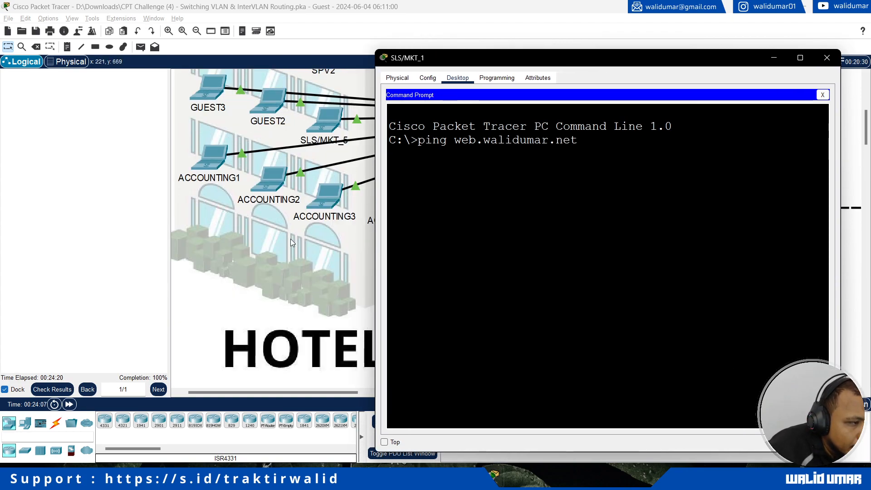
pyautogui.click(303, 249)
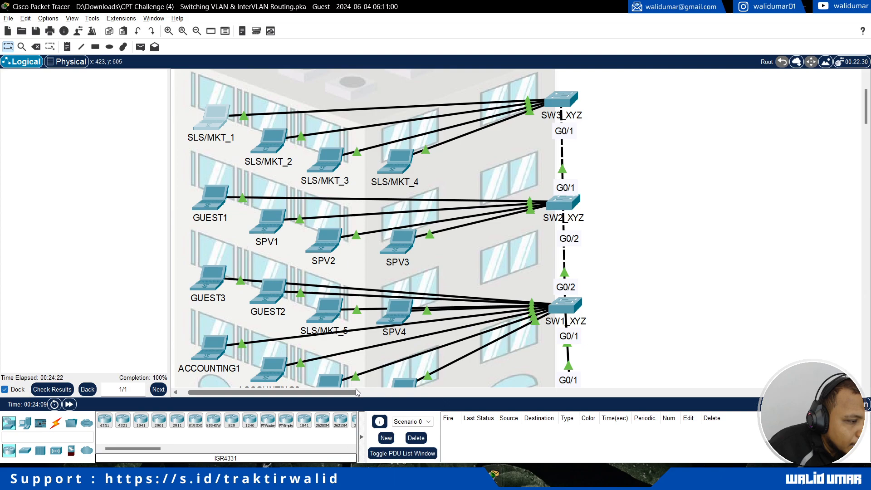
pyautogui.moveTo(350, 391); pyautogui.dragTo(498, 391)
pyautogui.scroll(-2, 556, 335)
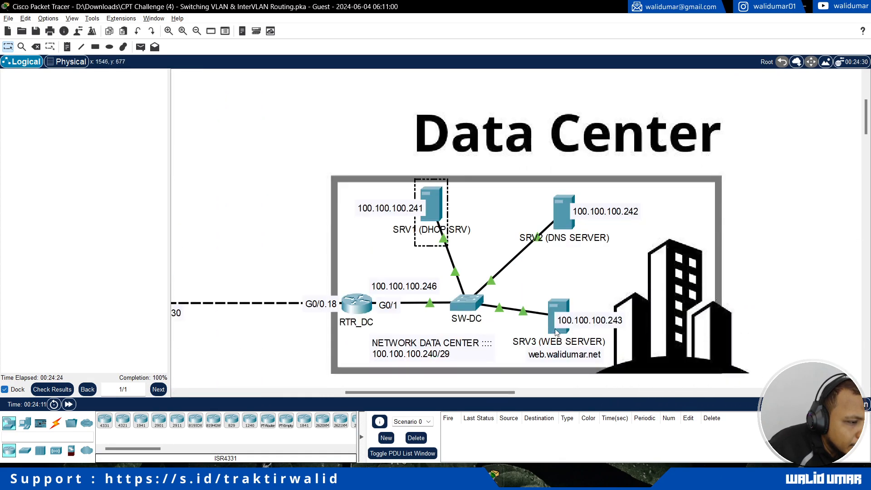
pyautogui.hotkey('alt', 'Tab')
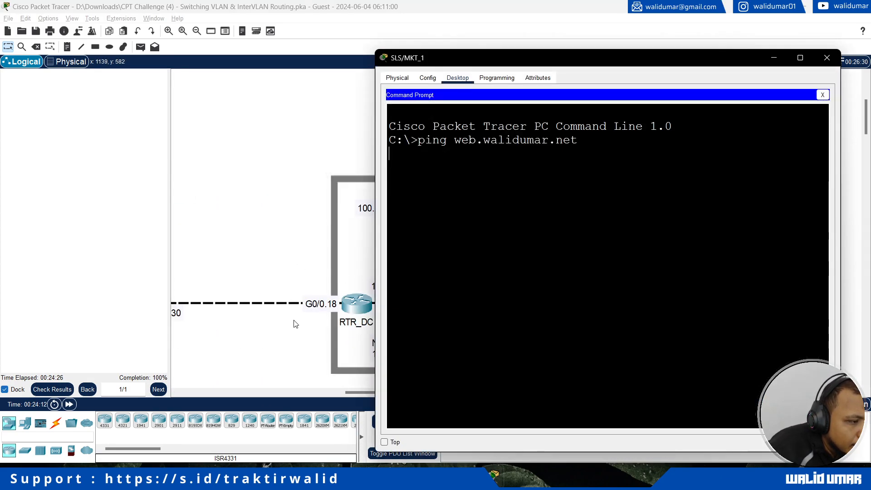
pyautogui.moveTo(366, 394); pyautogui.dragTo(361, 394)
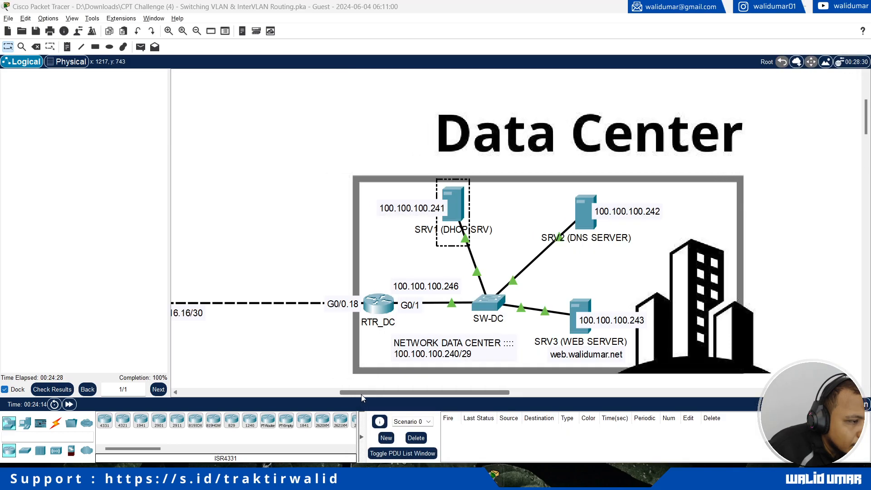
pyautogui.hotkey('alt', 'Tab')
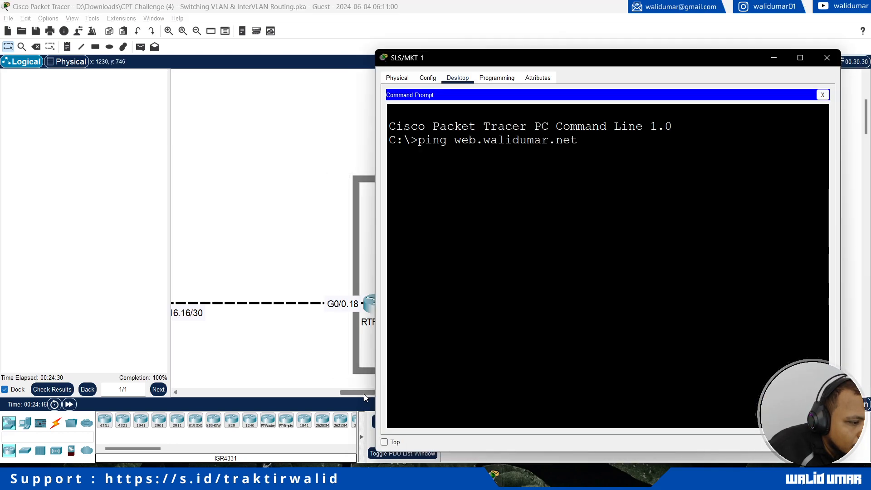
pyautogui.moveTo(364, 394); pyautogui.dragTo(201, 382)
pyautogui.scroll(3, 201, 383)
pyautogui.hotkey('alt', 'Tab')
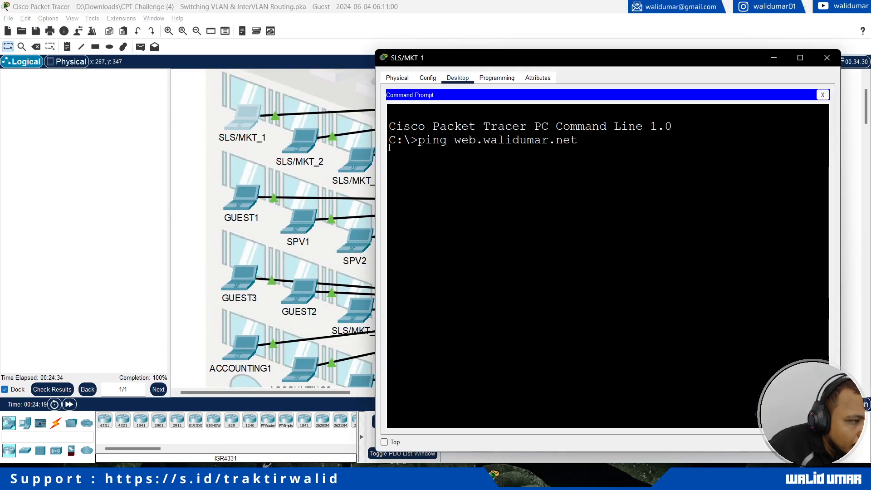
# Set the IPv4 configuration of laptop SLS/MKT_2 to DHCP and return to the topology
pyautogui.click(299, 149)
pyautogui.click(388, 88)
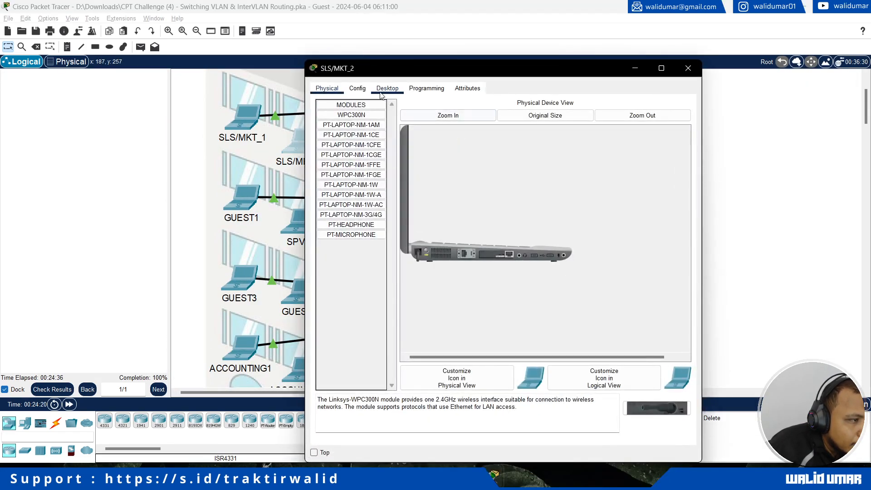
pyautogui.click(352, 129)
pyautogui.click(324, 141)
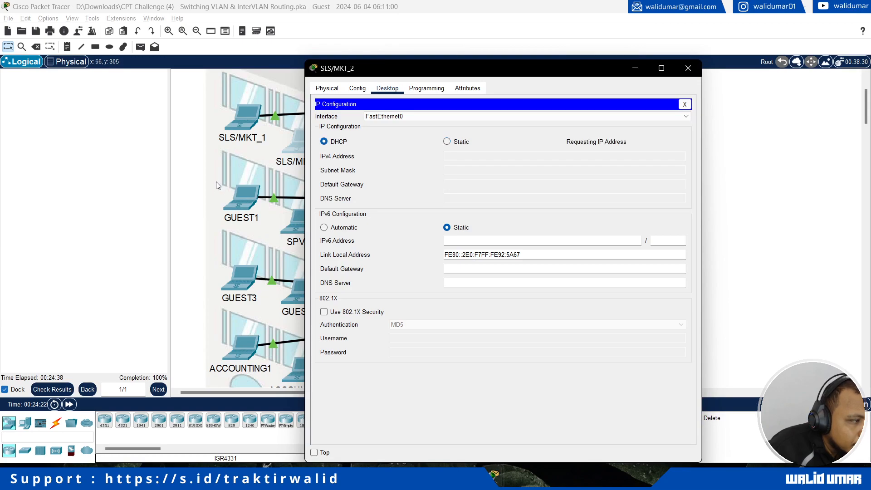
pyautogui.click(191, 182)
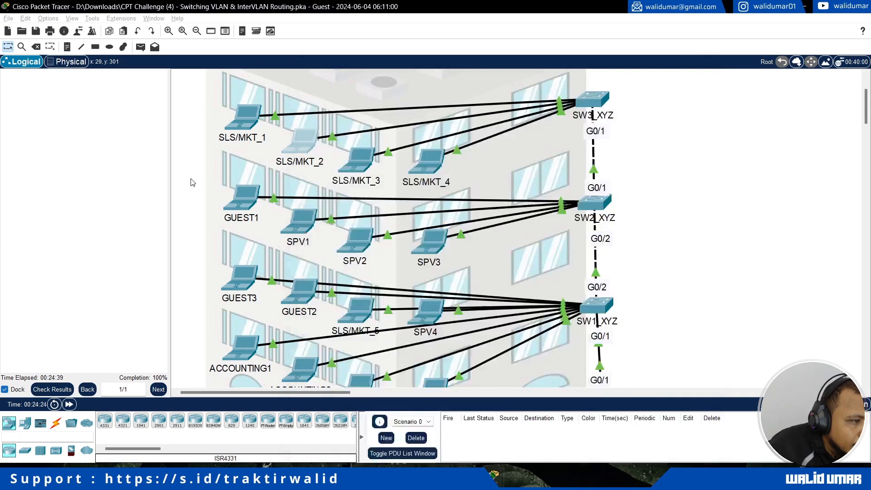
# Set the IPv4 configuration of laptop SLS/MKT_3 to DHCP and close its window
pyautogui.click(362, 171)
pyautogui.click(387, 88)
pyautogui.click(353, 129)
pyautogui.click(324, 141)
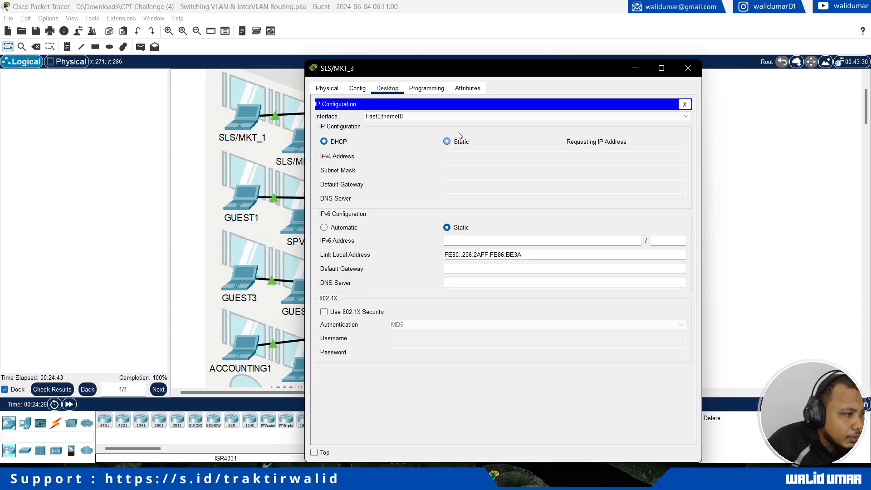
pyautogui.click(687, 67)
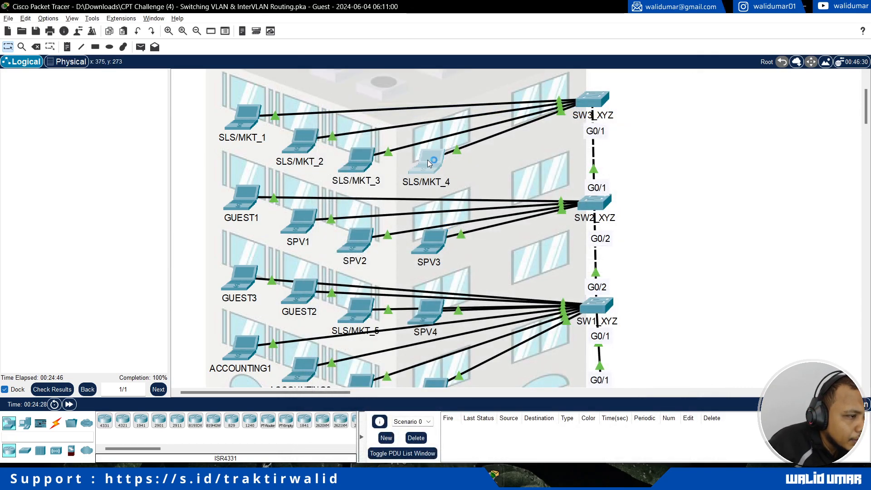
# Set the IPv4 configuration of laptop SLS/MKT_4 to DHCP and return to the topology
pyautogui.click(426, 160)
pyautogui.click(387, 118)
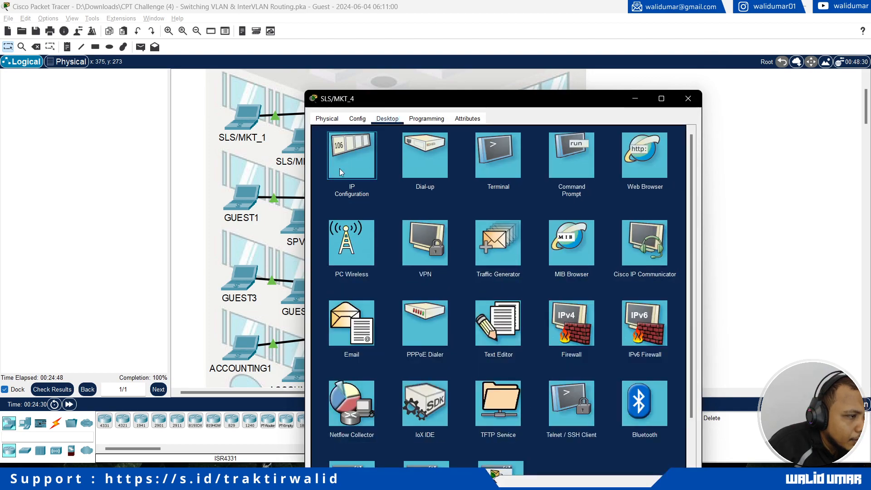
pyautogui.click(339, 168)
pyautogui.click(324, 171)
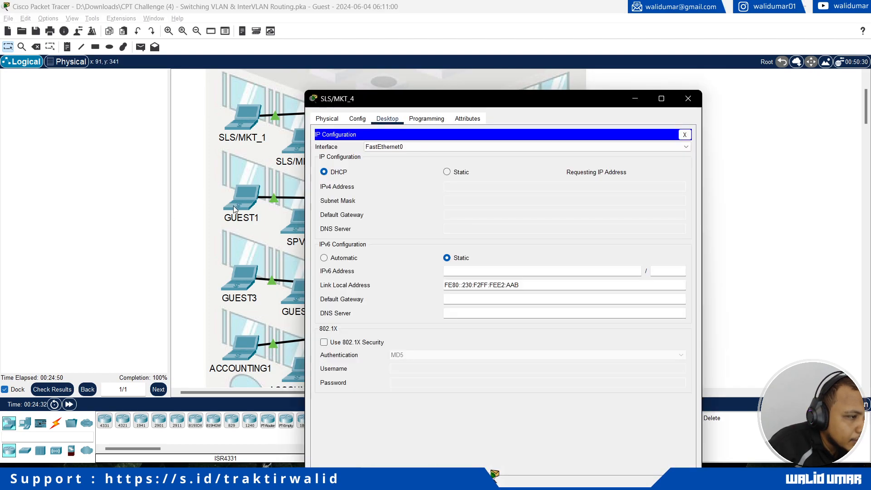
pyautogui.click(256, 214)
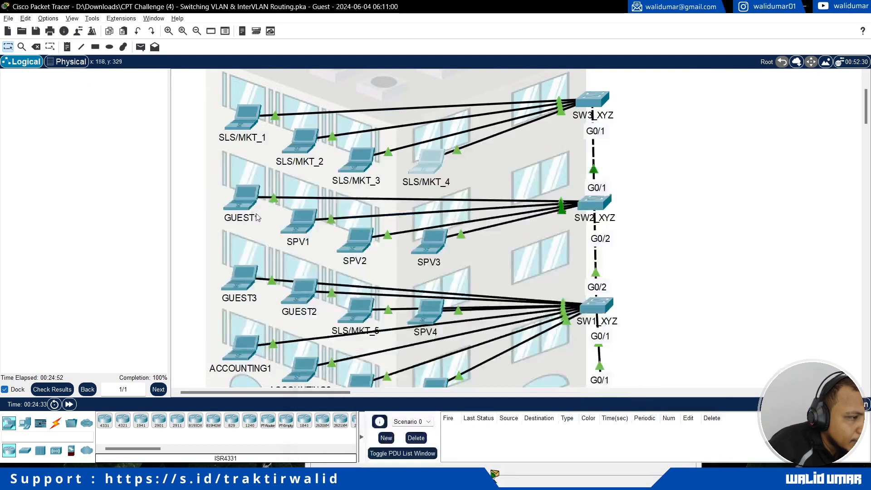
# Set the IPv4 configuration of laptop GUEST1 to DHCP and close its window
pyautogui.click(241, 209)
pyautogui.click(241, 211)
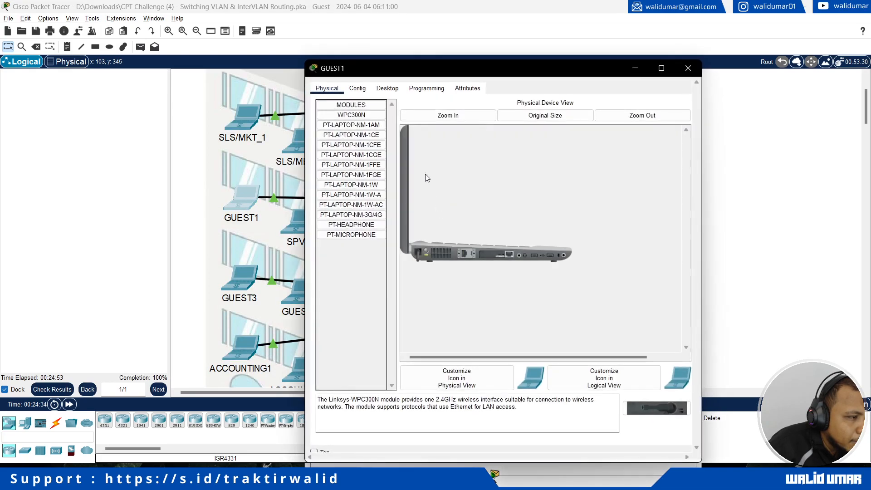
pyautogui.click(388, 88)
pyautogui.click(345, 116)
pyautogui.click(323, 140)
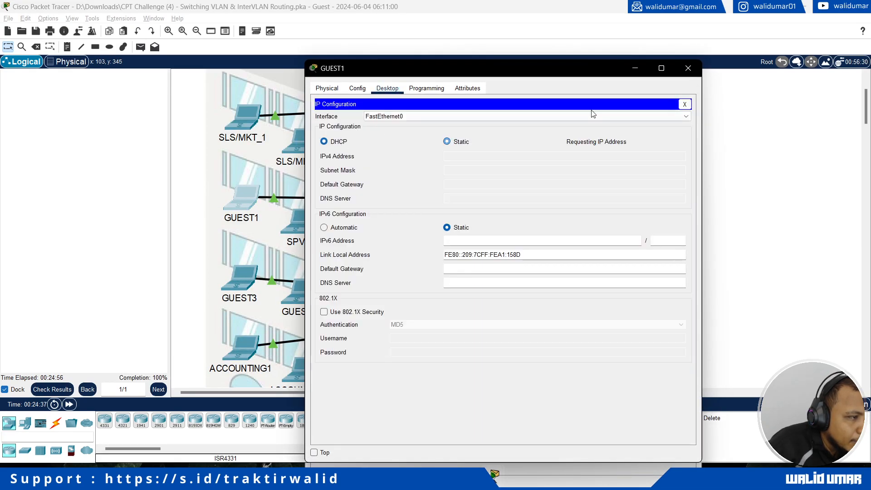
pyautogui.click(690, 69)
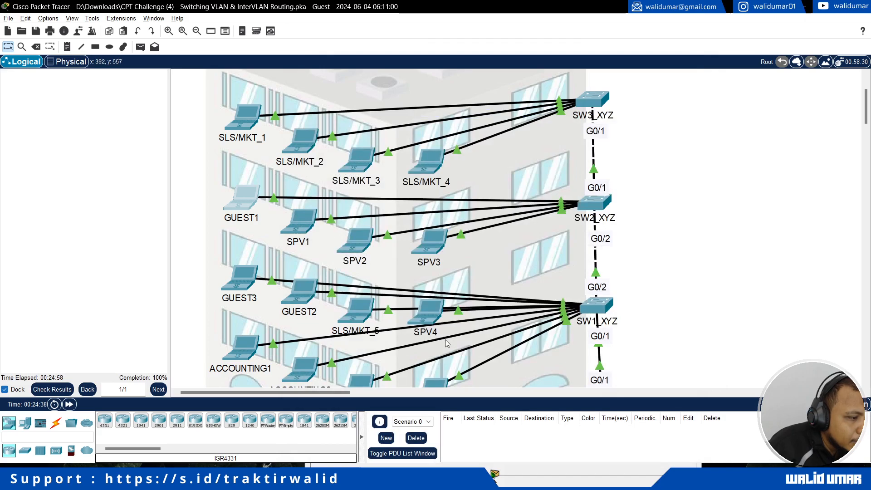
# Set the IPv4 configuration of laptop SPV1 to DHCP and close its window
pyautogui.click(304, 219)
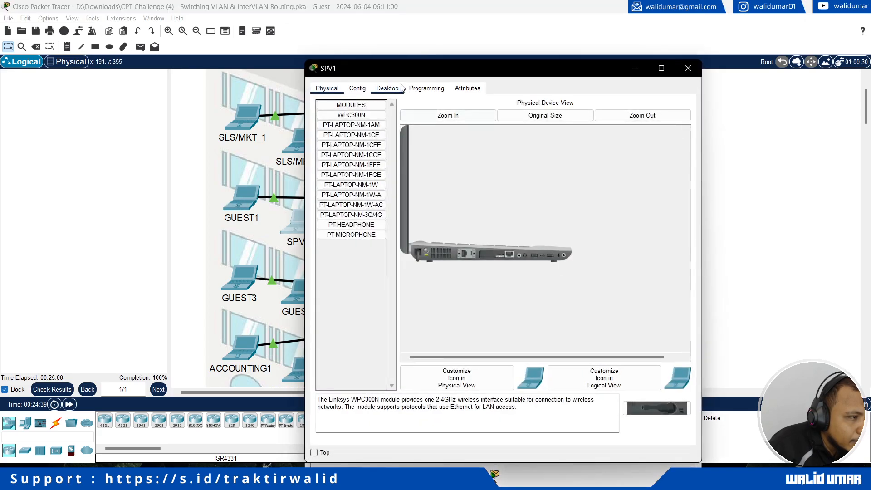
pyautogui.click(387, 88)
pyautogui.click(339, 142)
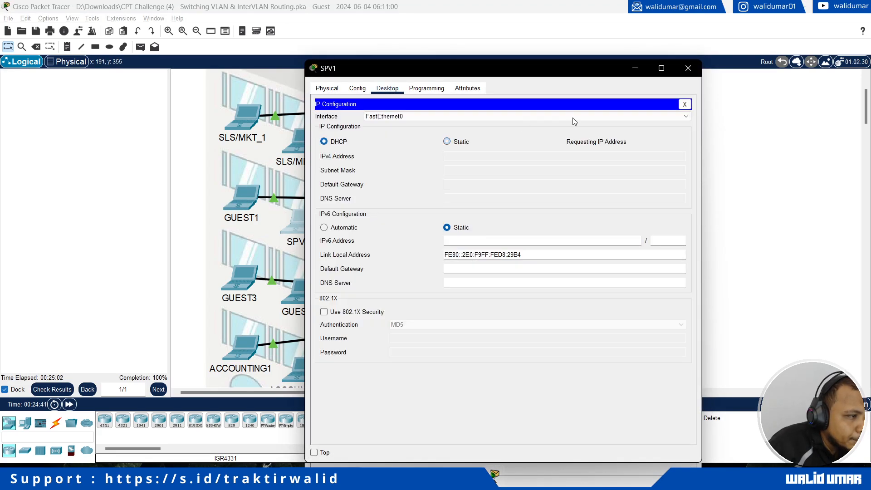
pyautogui.click(688, 69)
# Set the IPv4 configuration of laptop SPV2 to DHCP and close its window
pyautogui.click(363, 246)
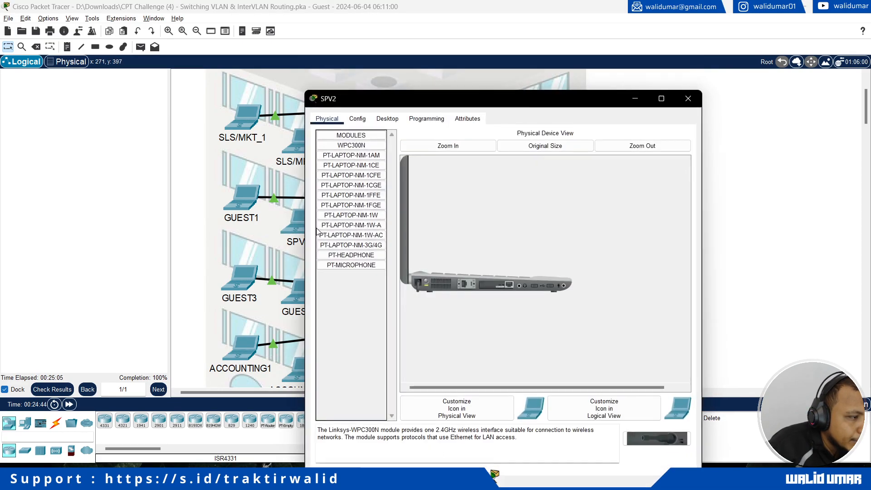
pyautogui.click(387, 119)
pyautogui.click(345, 170)
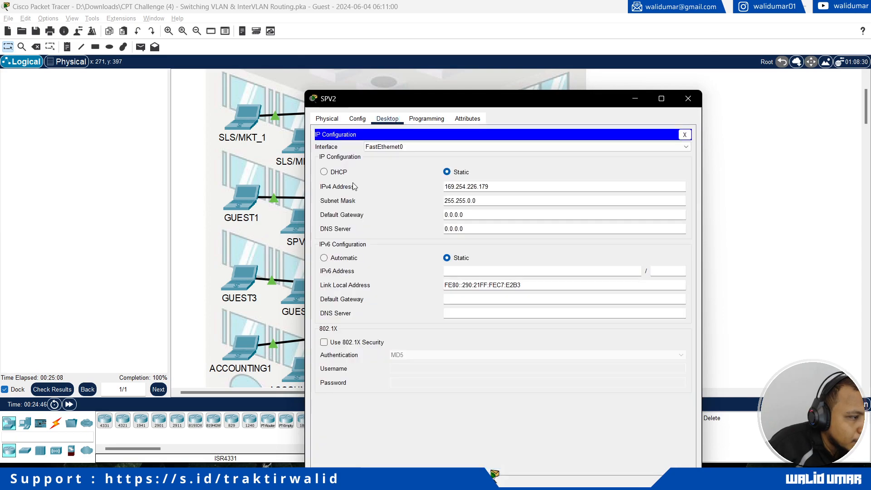
pyautogui.click(338, 172)
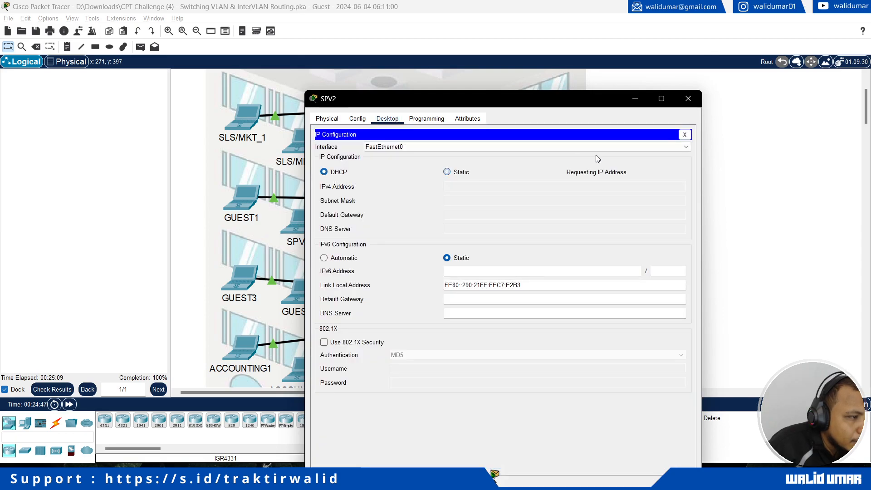
pyautogui.click(688, 99)
# Set the IPv4 configuration of laptop SPV3 to DHCP and close its window
pyautogui.click(431, 248)
pyautogui.click(387, 88)
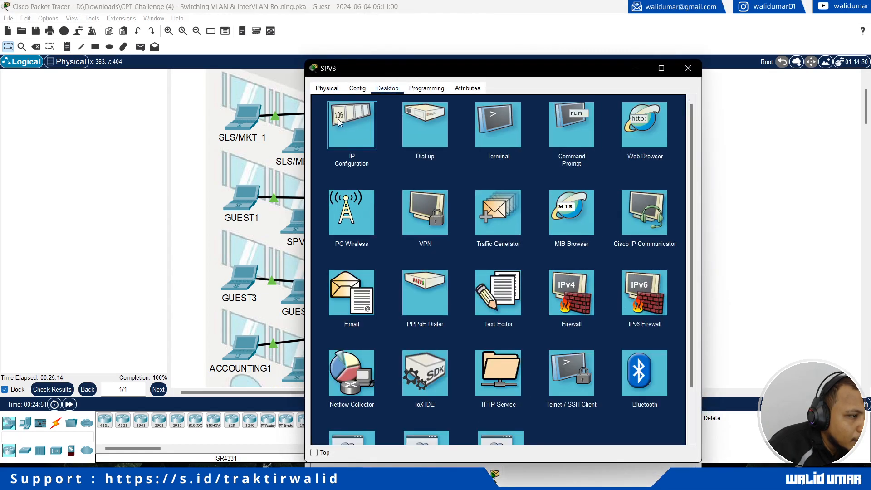
pyautogui.click(339, 120)
pyautogui.click(330, 143)
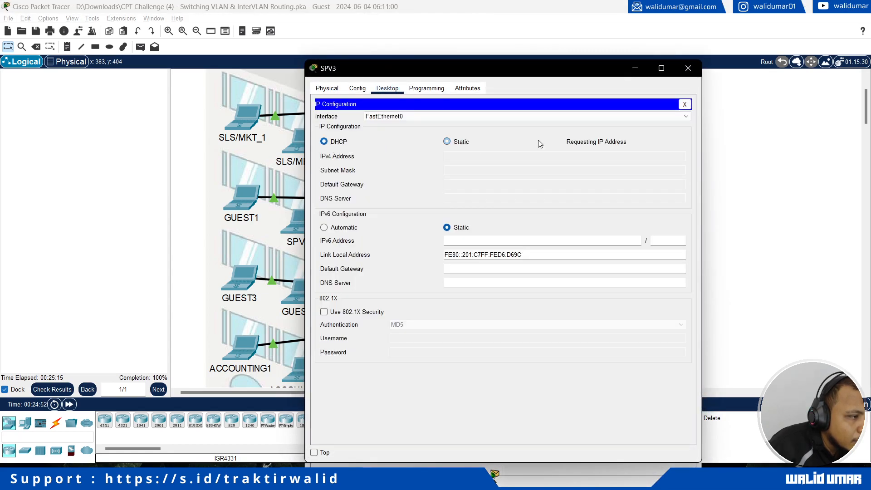
pyautogui.click(688, 68)
# Set the IPv4 configuration of laptop GUEST3, connected to SW1_XYZ, to DHCP and return to the topology
pyautogui.scroll(-1, 383, 221)
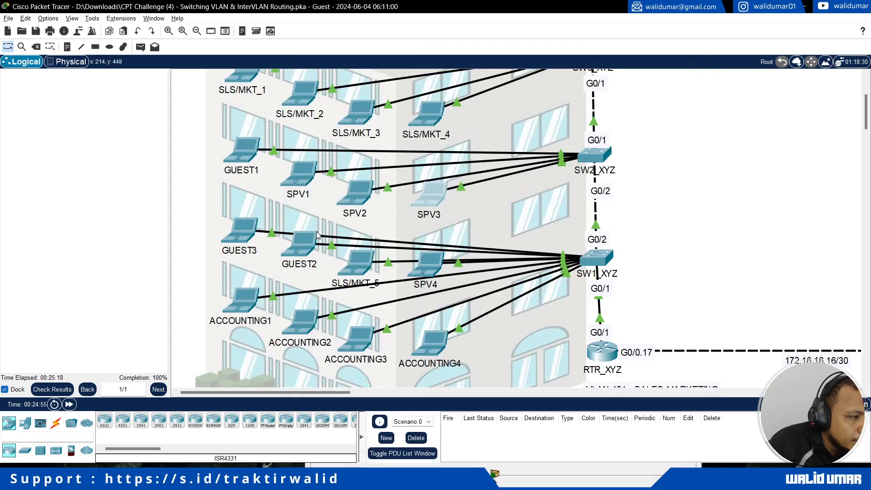
pyautogui.scroll(-1, 317, 235)
pyautogui.click(240, 184)
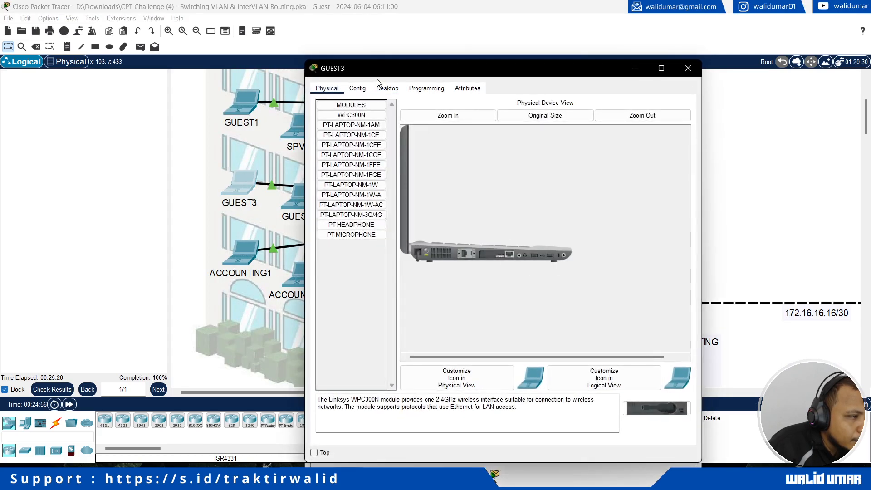
pyautogui.click(385, 88)
pyautogui.click(350, 160)
pyautogui.click(324, 141)
pyautogui.moveTo(434, 70); pyautogui.dragTo(554, 65)
# Set the IPv4 configuration of laptop GUEST2 to DHCP and close its window
pyautogui.click(296, 203)
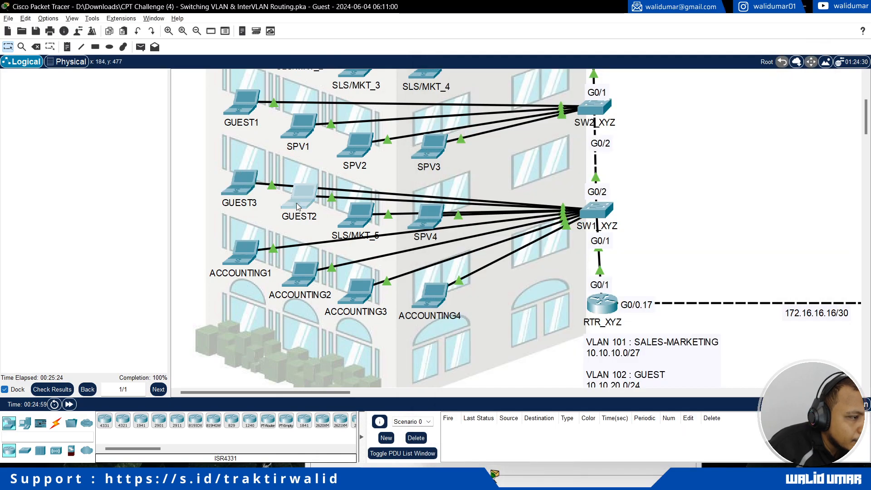
pyautogui.click(388, 88)
pyautogui.click(358, 134)
pyautogui.click(324, 142)
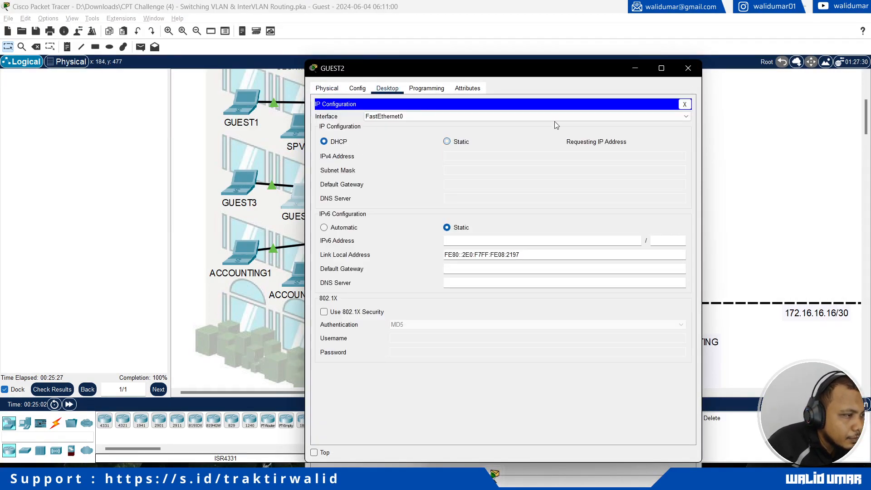
pyautogui.click(690, 71)
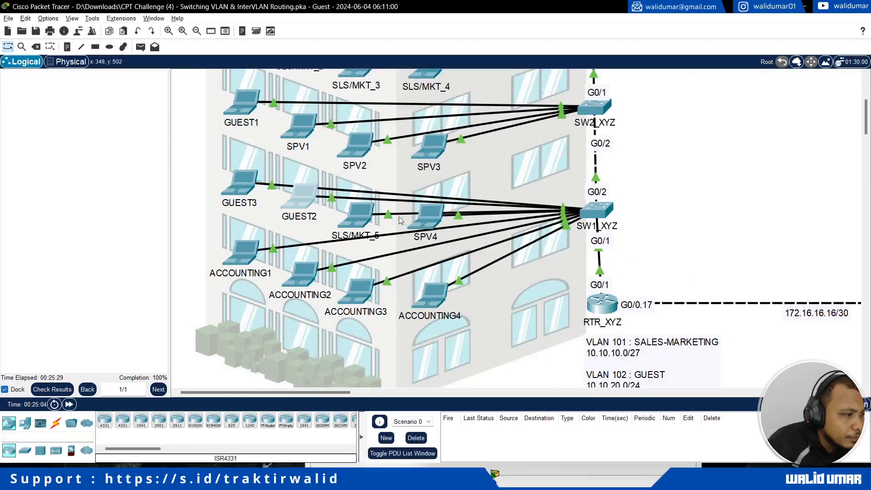
# Set the IPv4 configuration of laptop SLS/MKT_5 to DHCP and close its window
pyautogui.click(362, 221)
pyautogui.click(387, 119)
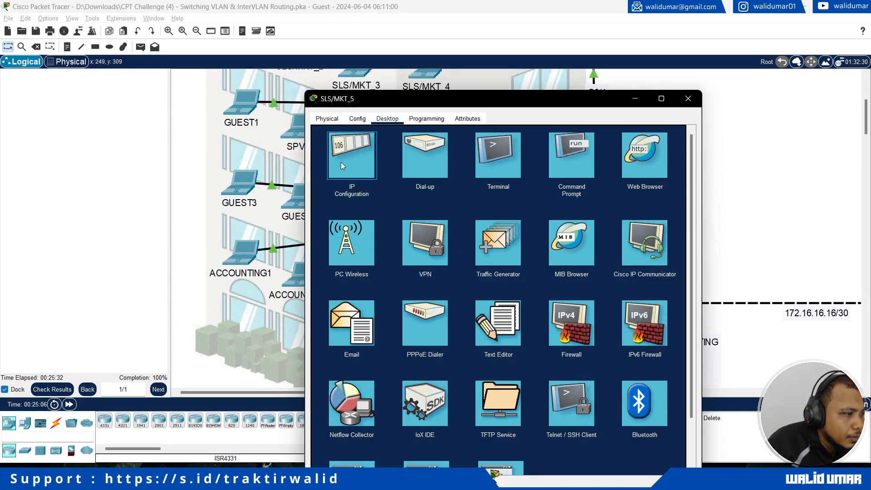
pyautogui.click(338, 164)
pyautogui.click(324, 171)
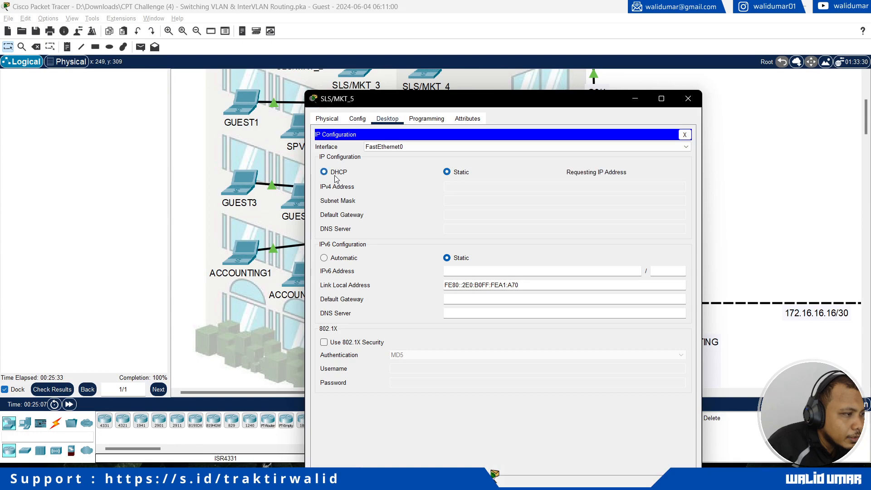
pyautogui.click(688, 99)
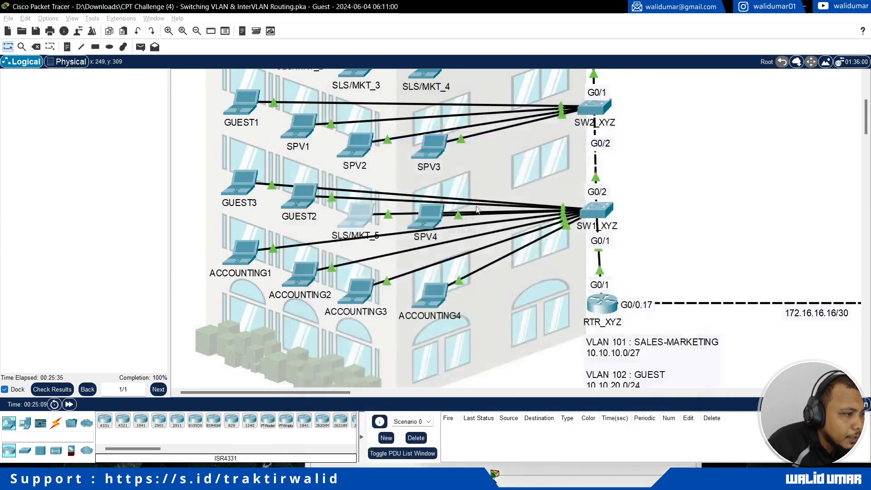
# Set the IPv4 configuration of laptop SPV4 to DHCP and close its window
pyautogui.click(432, 225)
pyautogui.click(388, 88)
pyautogui.click(348, 128)
pyautogui.click(324, 141)
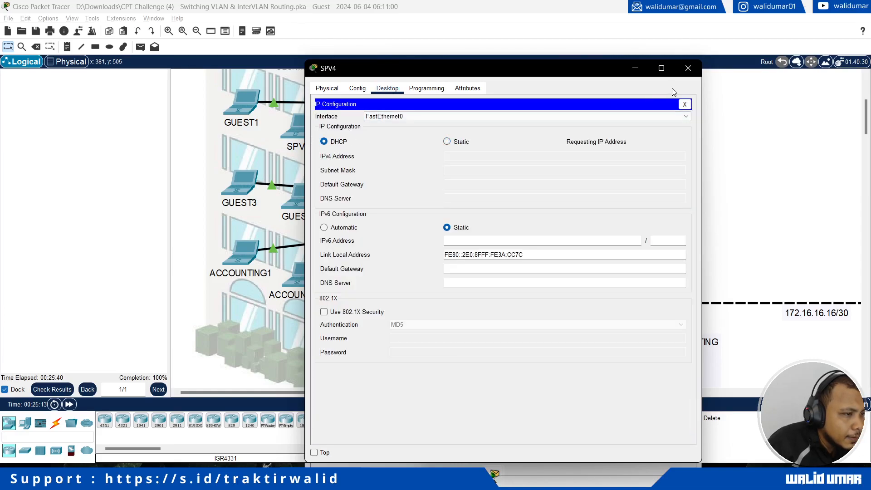
pyautogui.click(689, 68)
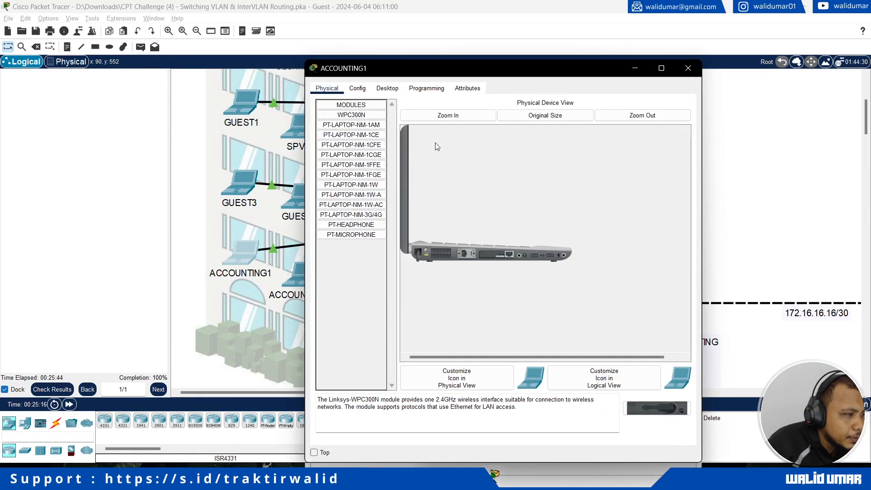
# Set the IPv4 configuration of laptop ACCOUNTING1 to DHCP and close its window
pyautogui.click(400, 92)
pyautogui.click(354, 173)
pyautogui.click(324, 141)
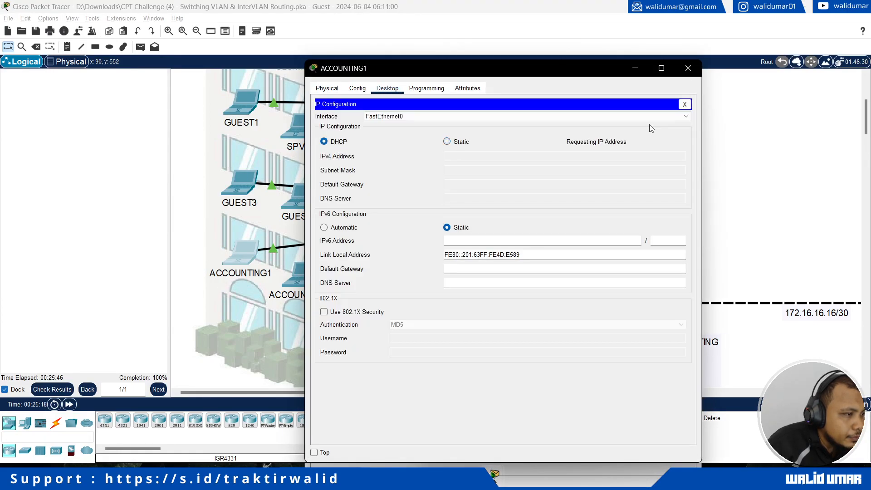
pyautogui.click(686, 68)
# Set the IPv4 configuration of laptop ACCOUNTING2 to DHCP and close its window
pyautogui.click(291, 277)
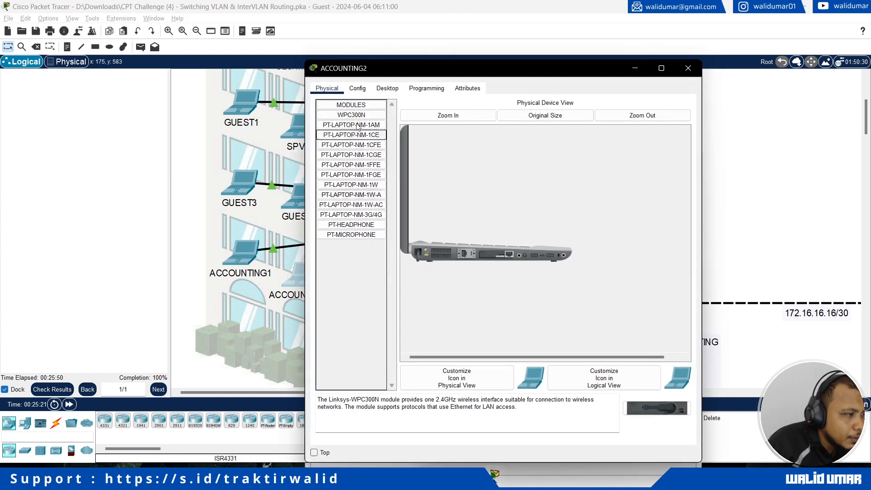
pyautogui.click(388, 88)
pyautogui.click(350, 168)
pyautogui.click(324, 141)
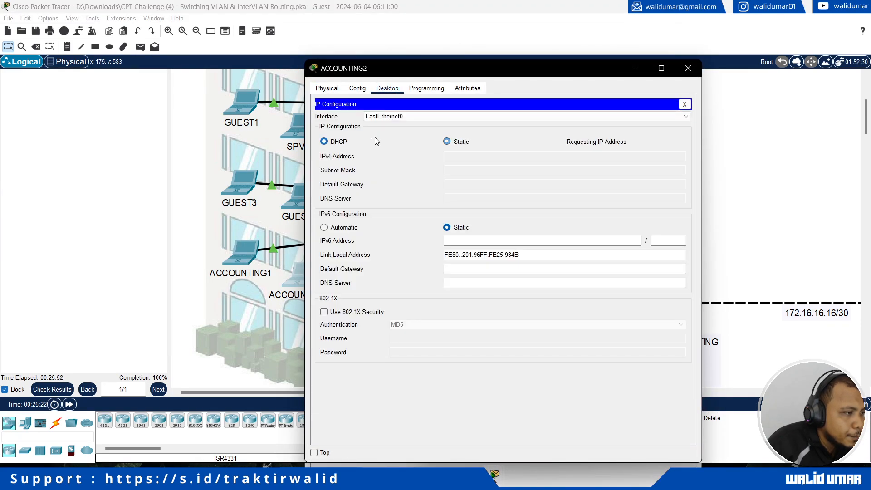
pyautogui.click(693, 70)
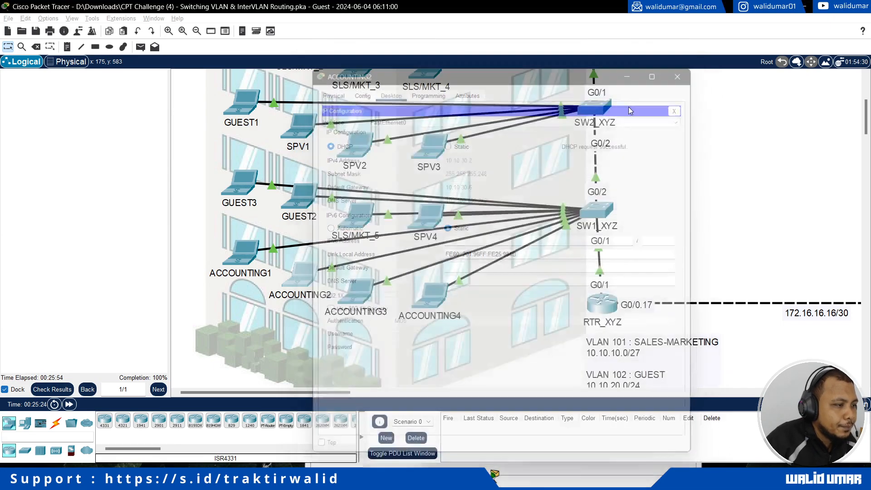
# Set the IPv4 configuration of laptop ACCOUNTING3 to DHCP and close its window
pyautogui.click(359, 287)
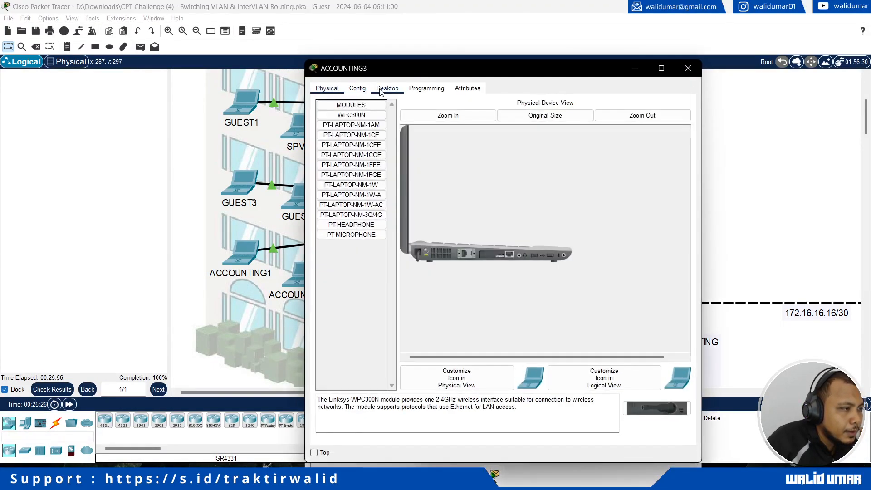
pyautogui.click(387, 89)
pyautogui.click(353, 170)
pyautogui.click(338, 142)
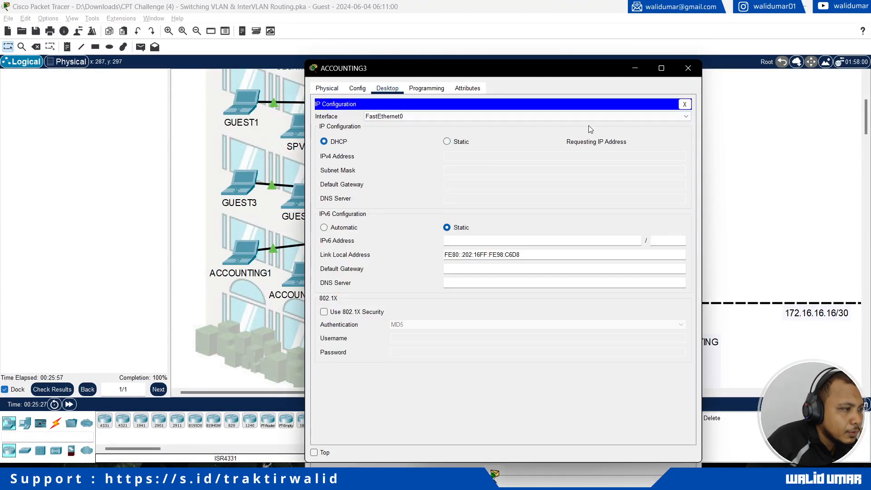
pyautogui.click(696, 68)
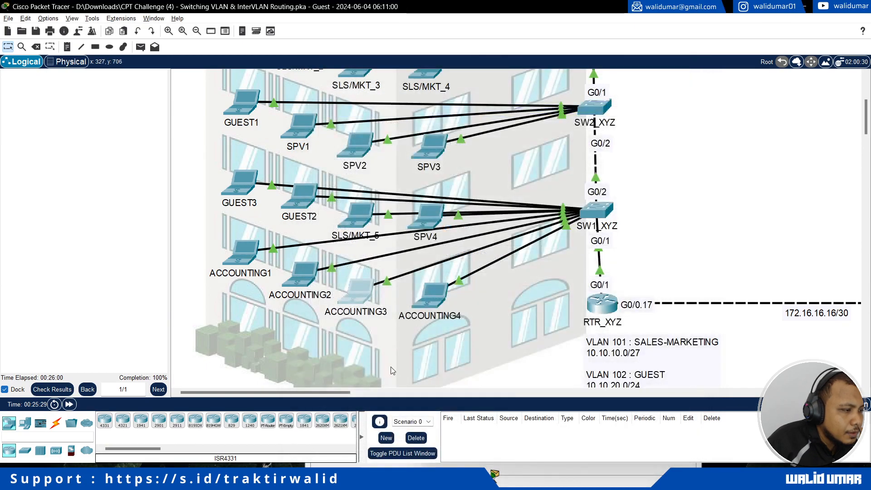
# Set the IPv4 configuration of laptop ACCOUNTING4 to DHCP and return to the topology
pyautogui.click(432, 299)
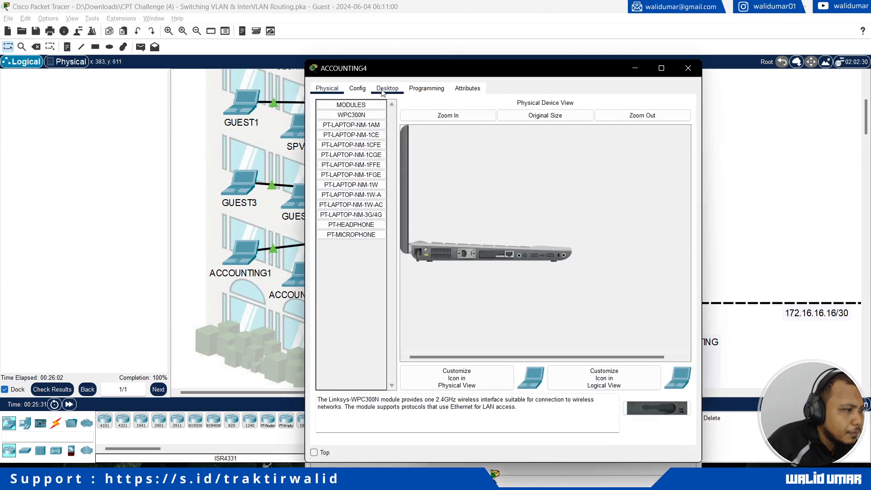
pyautogui.click(387, 88)
pyautogui.click(339, 124)
pyautogui.click(334, 143)
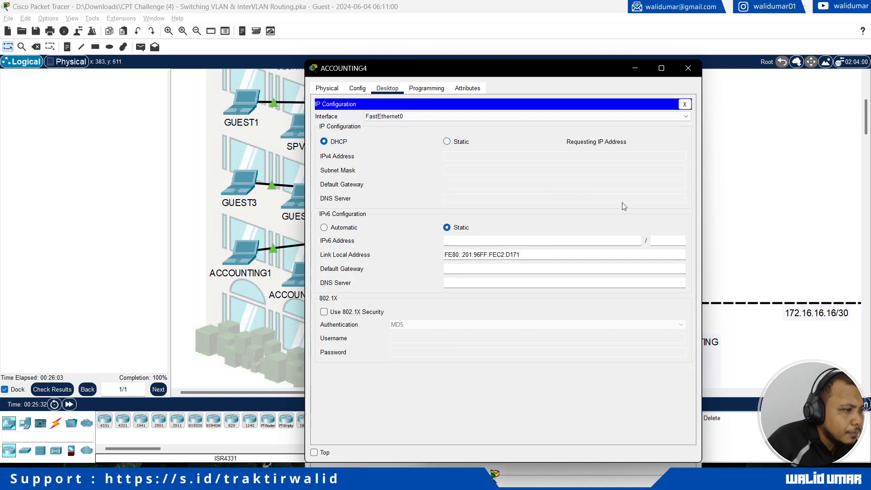
pyautogui.click(743, 202)
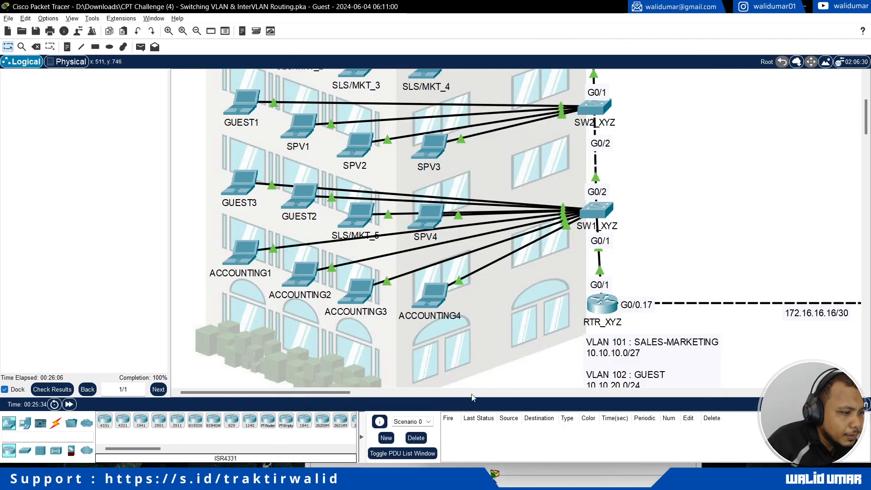
# Review the earlier ping replies in the command prompt of SLS/MKT_1 and ping web.walidumar.net again
pyautogui.scroll(5, 420, 367)
pyautogui.click(243, 202)
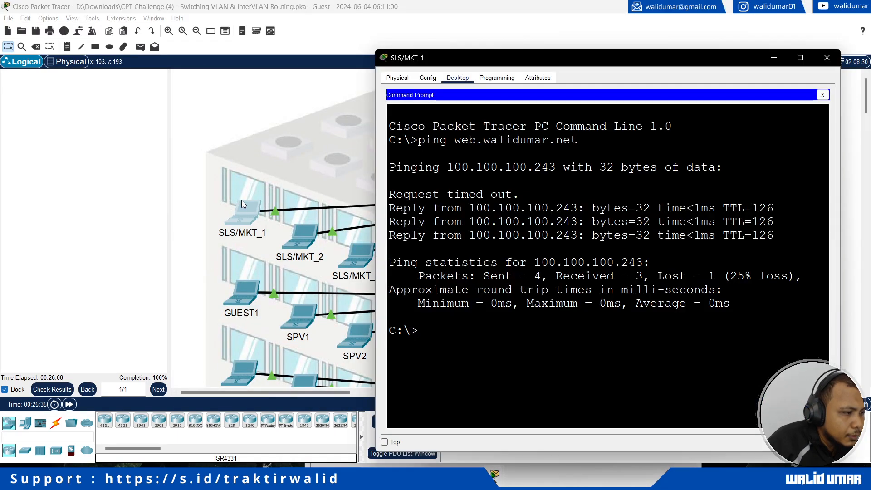
pyautogui.moveTo(536, 209); pyautogui.dragTo(773, 236)
pyautogui.click(611, 285)
pyautogui.press('Up')
pyautogui.press('Return')
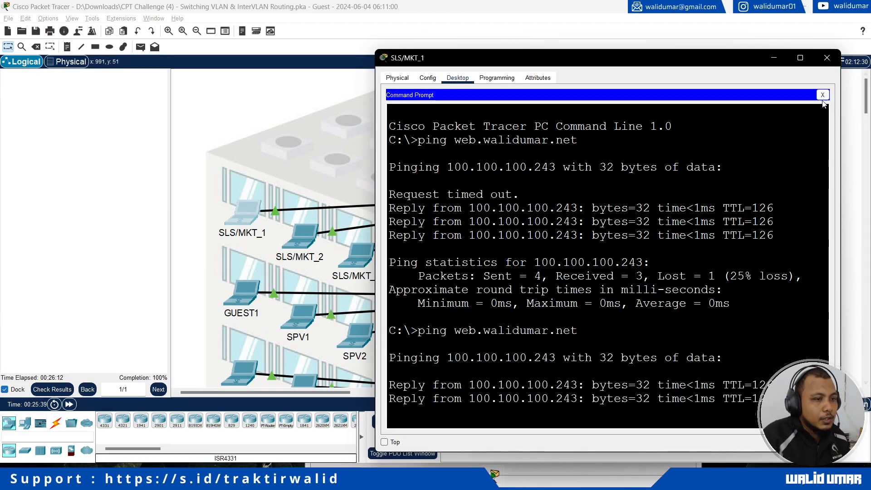
# Load web.walidumar.net in the web browser of laptop SLS/MKT_1, then close the laptop's window
pyautogui.click(822, 95)
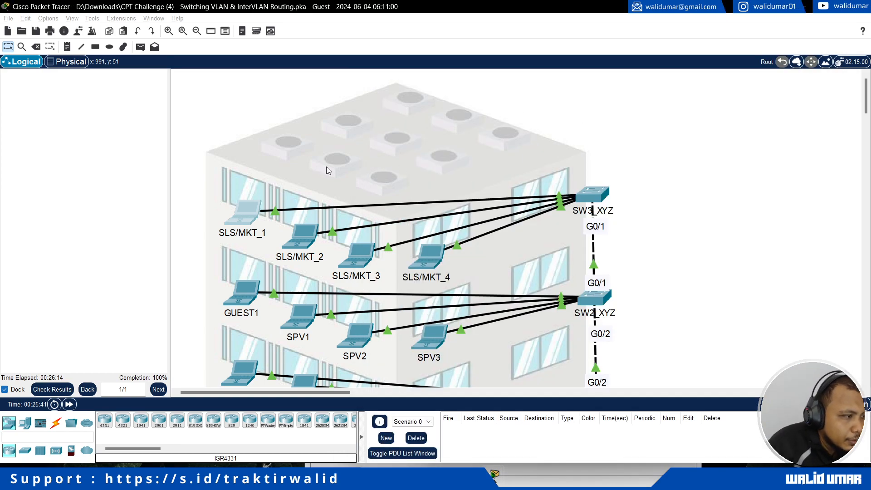
pyautogui.click(252, 220)
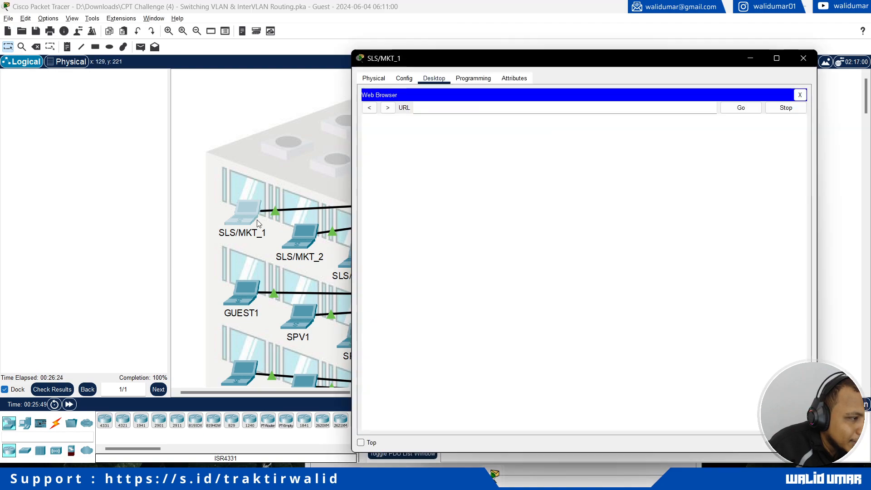
pyautogui.write('web.walidumar.nm')
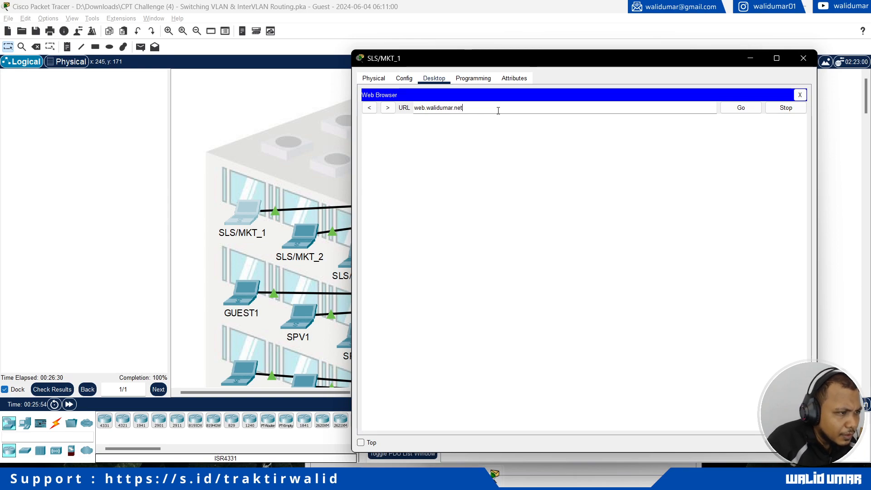
pyautogui.click(743, 108)
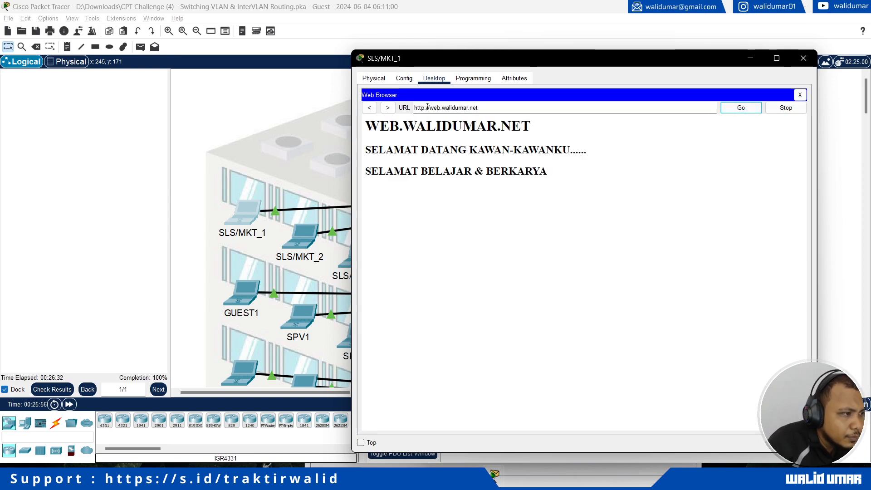
pyautogui.moveTo(409, 133); pyautogui.dragTo(466, 208)
pyautogui.click(467, 208)
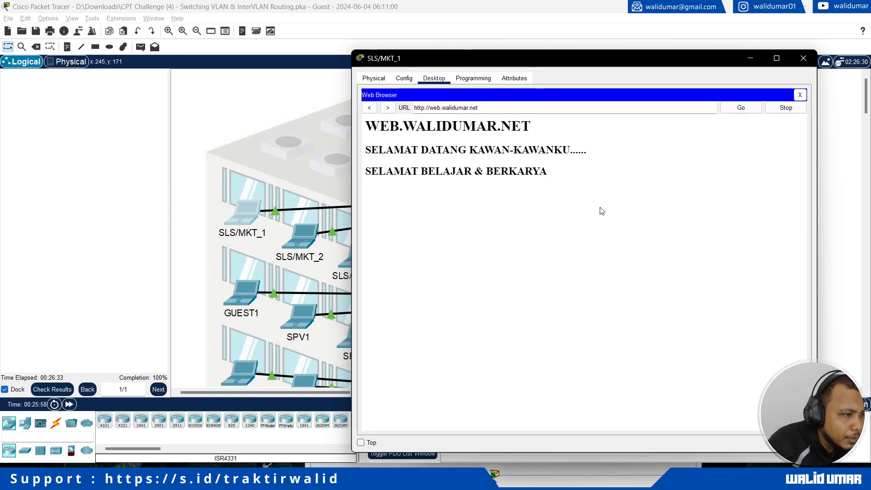
pyautogui.click(803, 58)
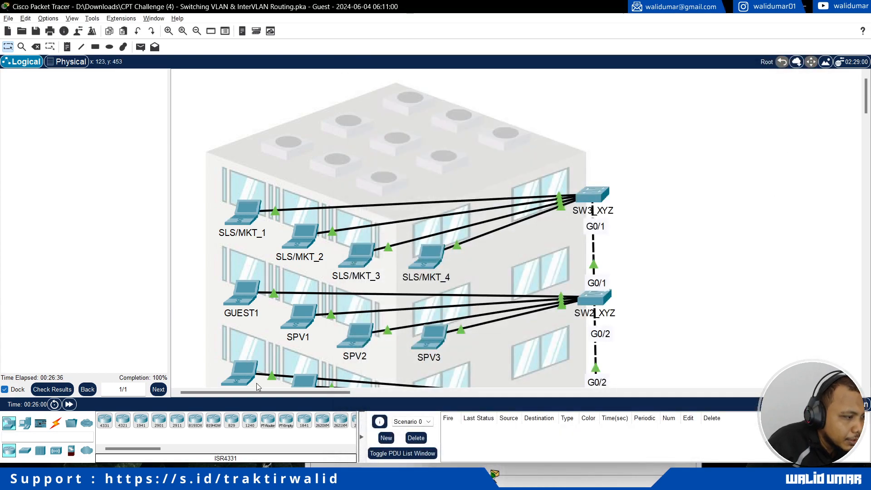
# Send a simple PDU from SLS/MKT_4 to SLS/MKT_5 to test connectivity within the VLAN
pyautogui.moveTo(258, 393)
pyautogui.mouseDown()
pyautogui.moveTo(305, 389)
pyautogui.moveTo(264, 389)
pyautogui.mouseUp()
pyautogui.scroll(-3, 309, 386)
pyautogui.scroll(2, 253, 79)
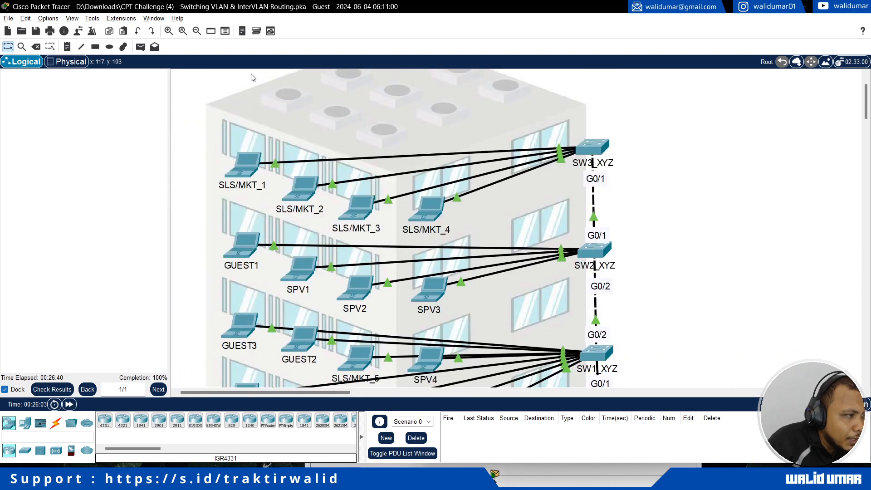
pyautogui.click(141, 48)
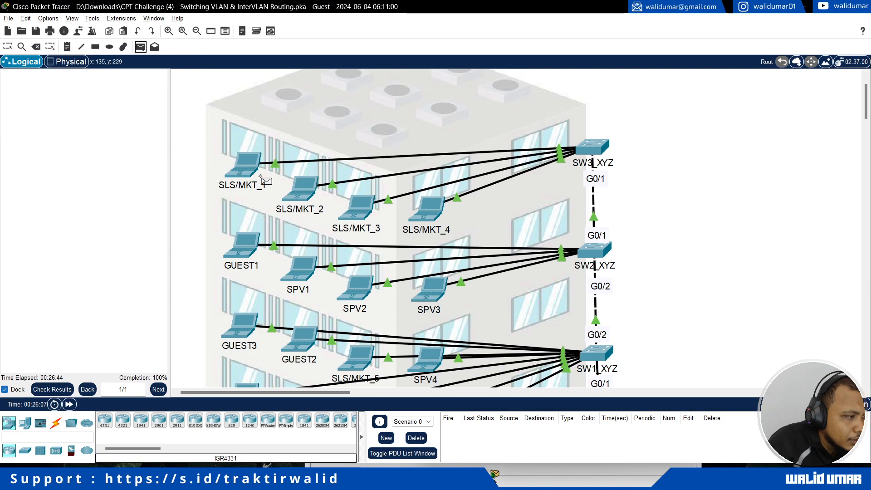
pyautogui.scroll(-3, 466, 301)
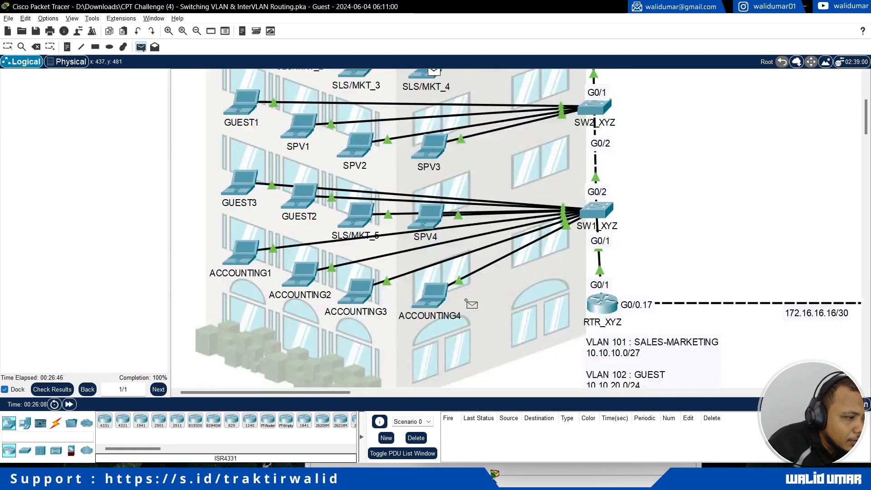
pyautogui.click(360, 219)
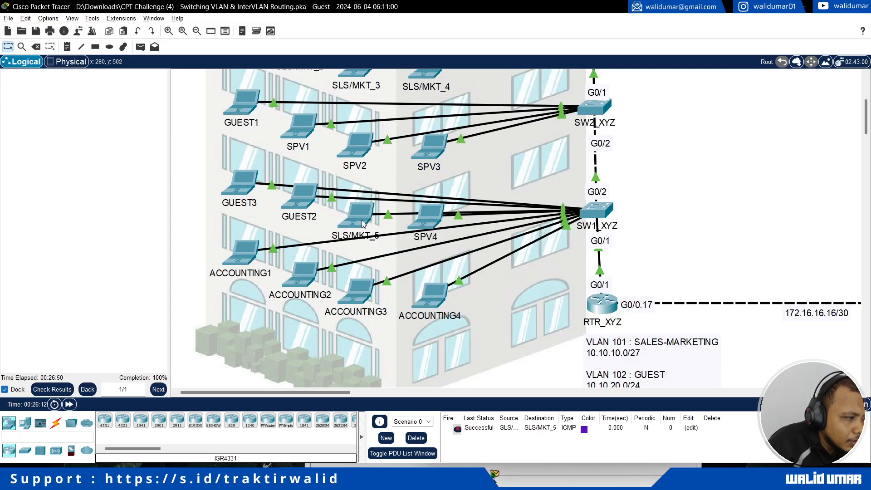
# Send a simple PDU from SLS/MKT_1 to GUEST3 twice to test inter-VLAN connectivity
pyautogui.scroll(2, 368, 237)
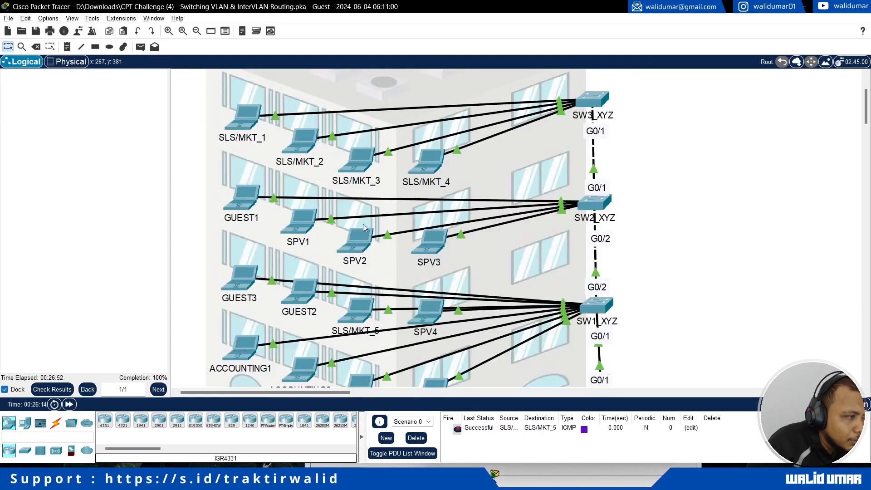
pyautogui.click(141, 47)
pyautogui.click(247, 120)
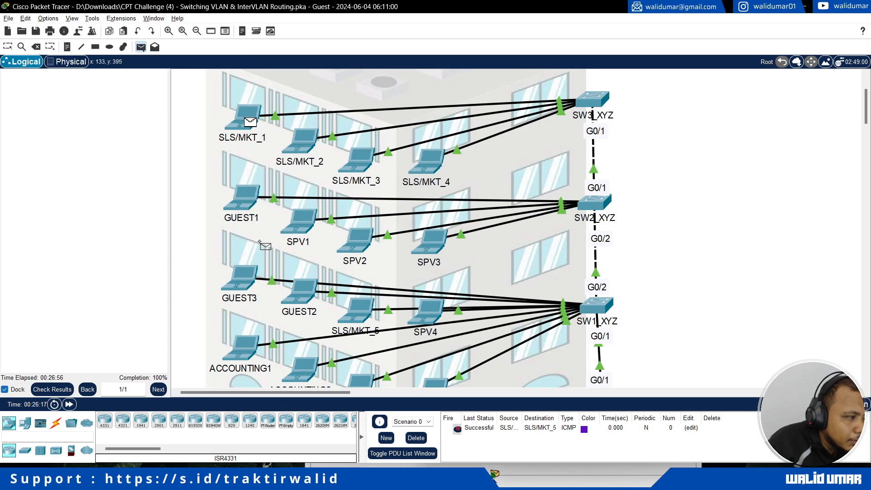
pyautogui.scroll(-1, 260, 242)
pyautogui.click(240, 241)
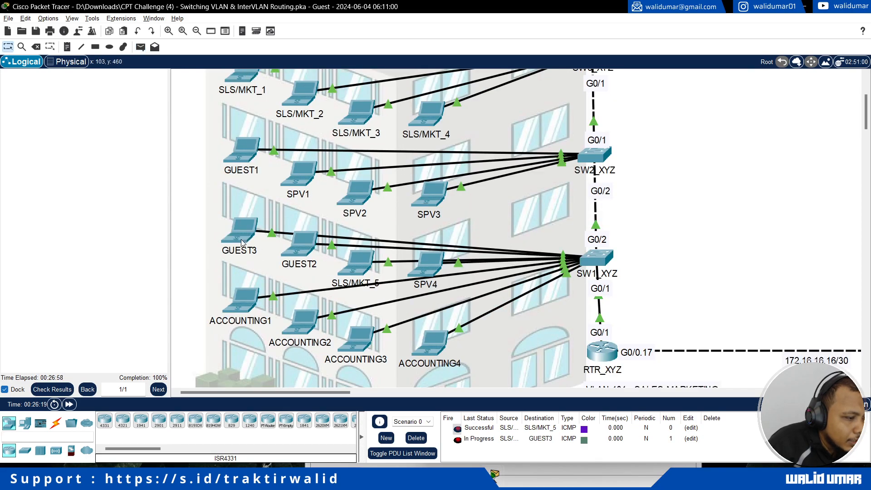
pyautogui.click(141, 47)
pyautogui.click(250, 76)
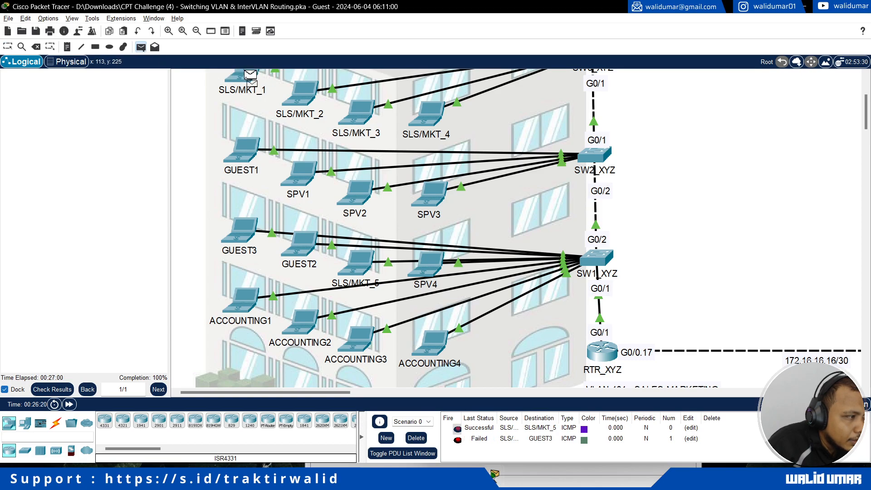
pyautogui.click(247, 232)
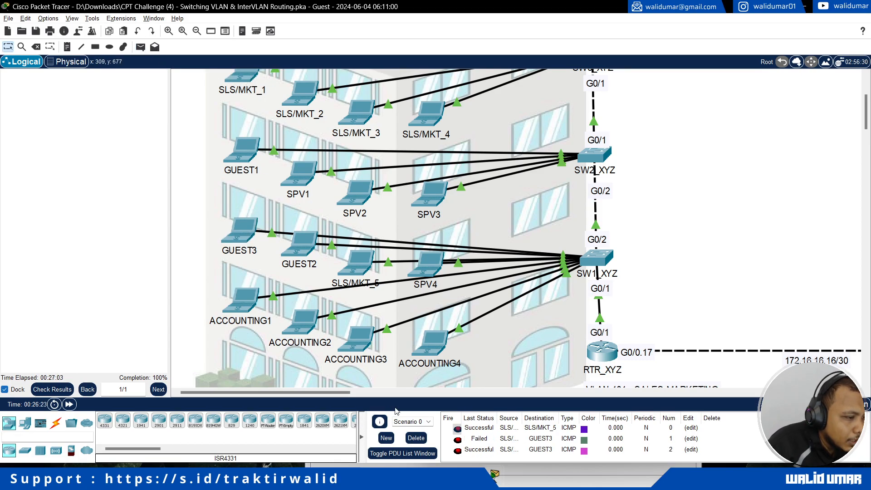
# Clear the PDU scenario and send a simple PDU from SLS/MKT_1 to SLS/MKT_5
pyautogui.click(417, 438)
pyautogui.scroll(3, 246, 213)
pyautogui.click(142, 50)
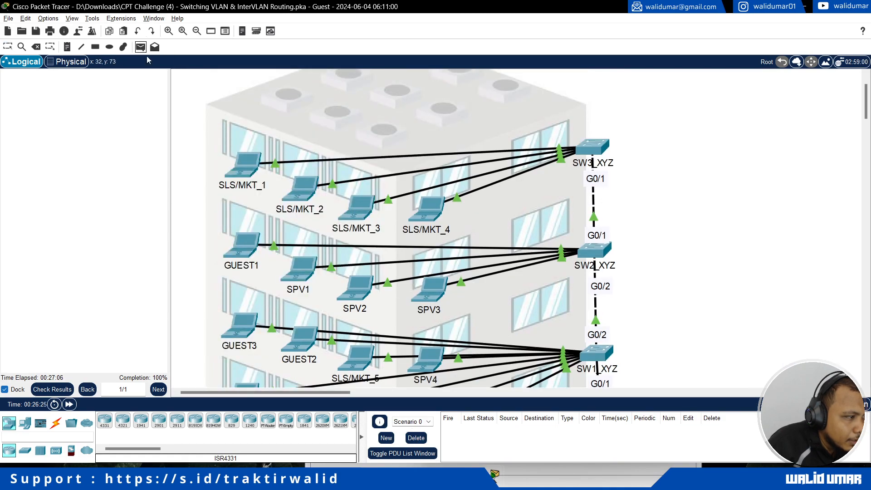
pyautogui.scroll(-3, 267, 218)
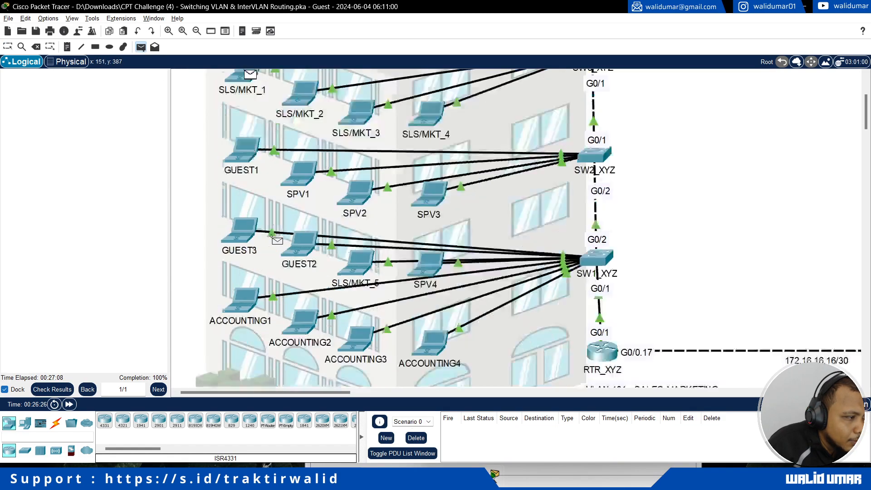
pyautogui.scroll(3, 272, 237)
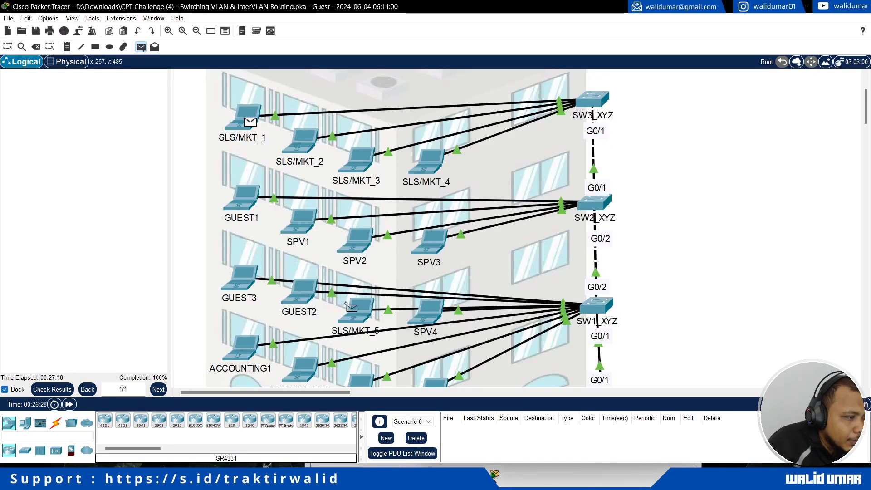
pyautogui.click(368, 320)
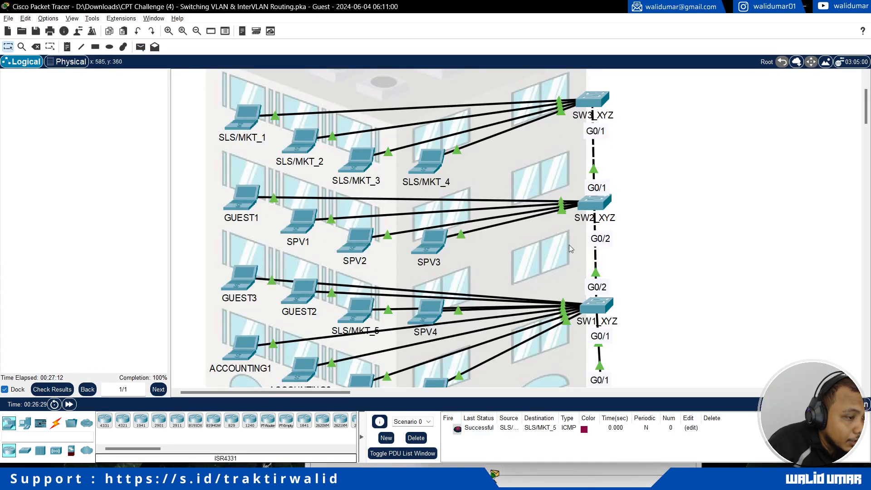
# Send a simple PDU from GUEST1 to SLS/MKT_4 twice to test routing between their VLANs
pyautogui.click(140, 47)
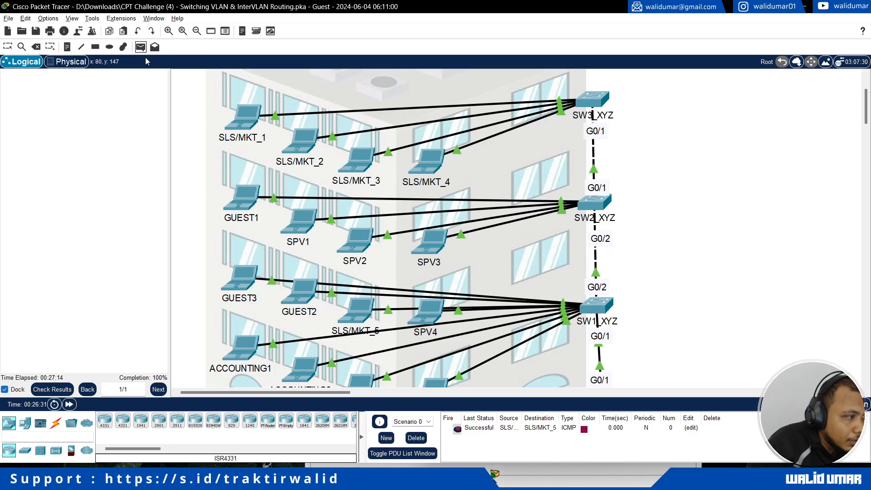
pyautogui.click(250, 200)
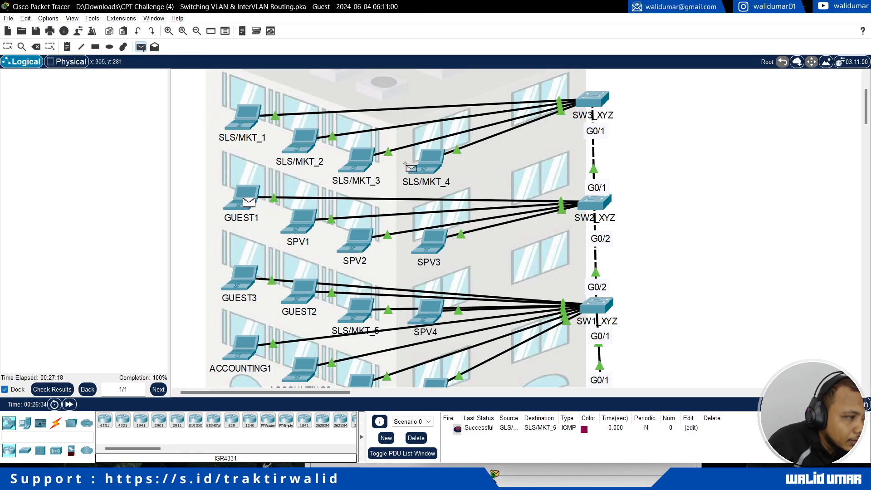
pyautogui.click(432, 165)
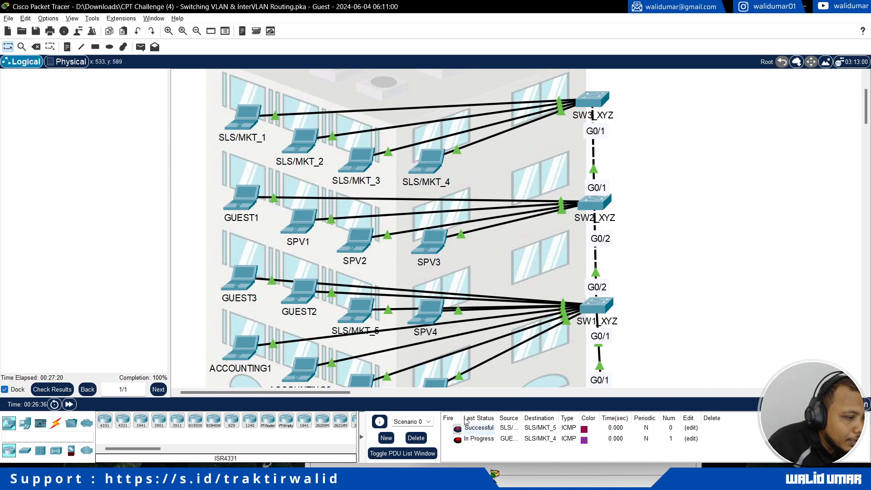
pyautogui.click(140, 47)
pyautogui.click(248, 202)
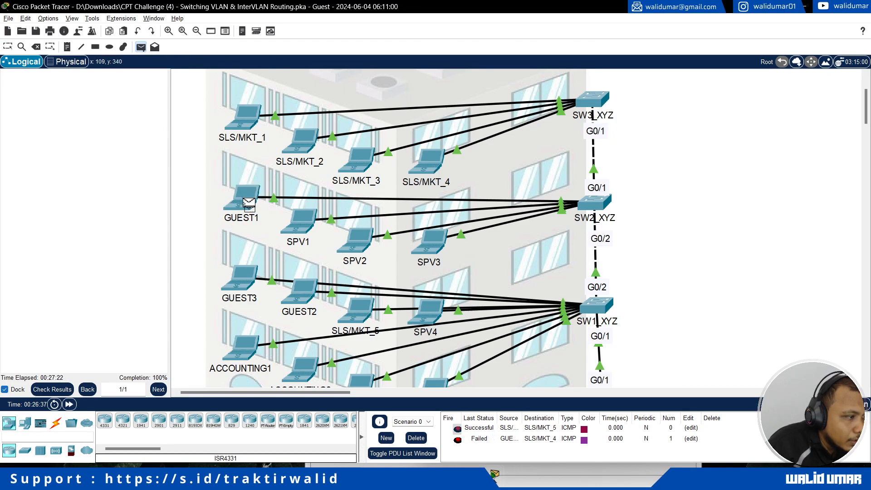
pyautogui.click(432, 167)
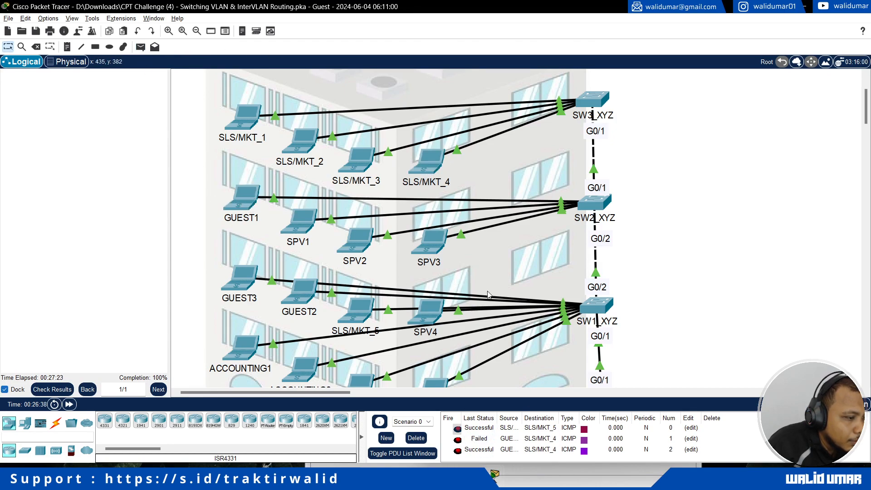
# Clear the PDU scenario and set up simulation mode with faster playback and only ICMP events visible
pyautogui.click(417, 438)
pyautogui.click(850, 404)
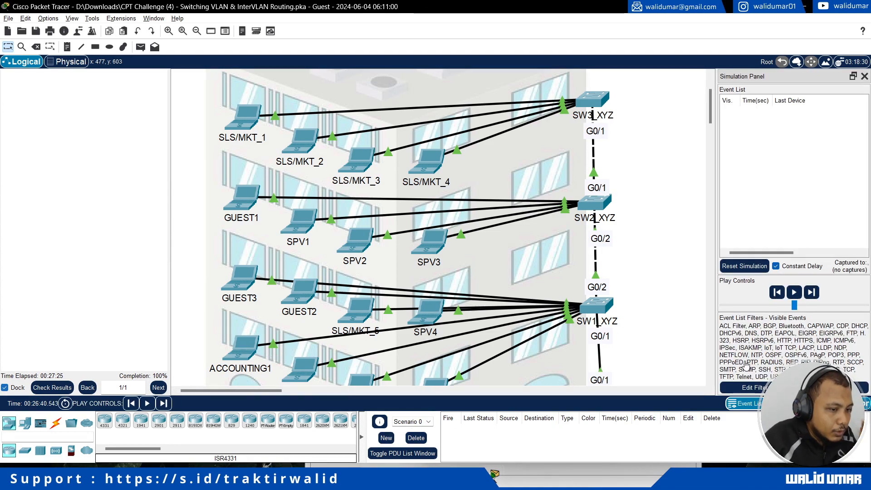
pyautogui.moveTo(795, 310); pyautogui.dragTo(833, 308)
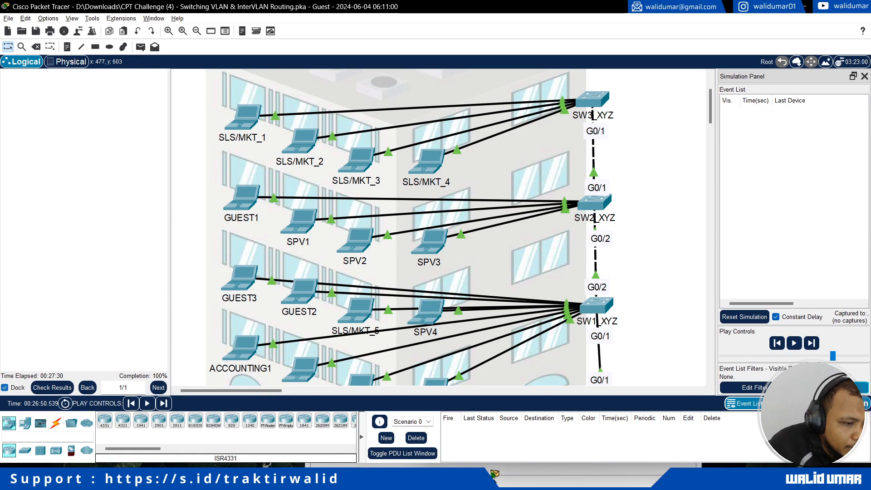
pyautogui.click(751, 388)
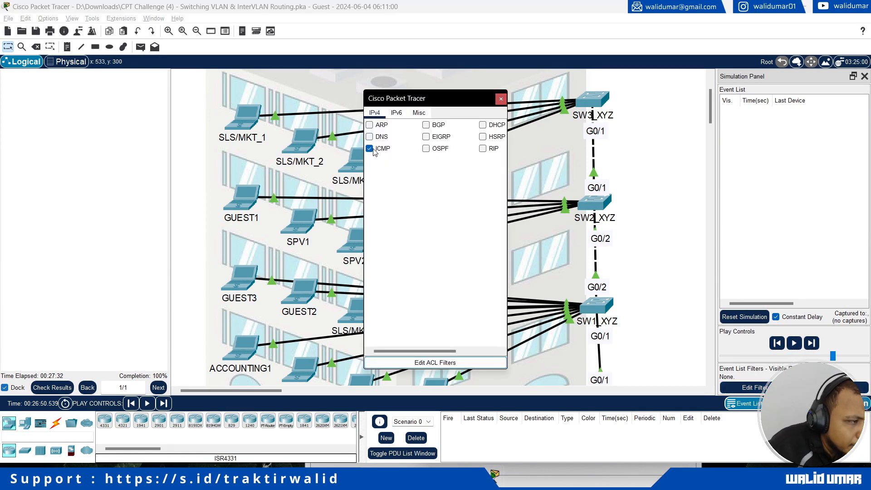
pyautogui.click(501, 99)
# Add simple PDUs from SLS/MKT_1 to SLS/MKT_5 and from GUEST1 to ACCOUNTING1 to the simulation
pyautogui.click(141, 47)
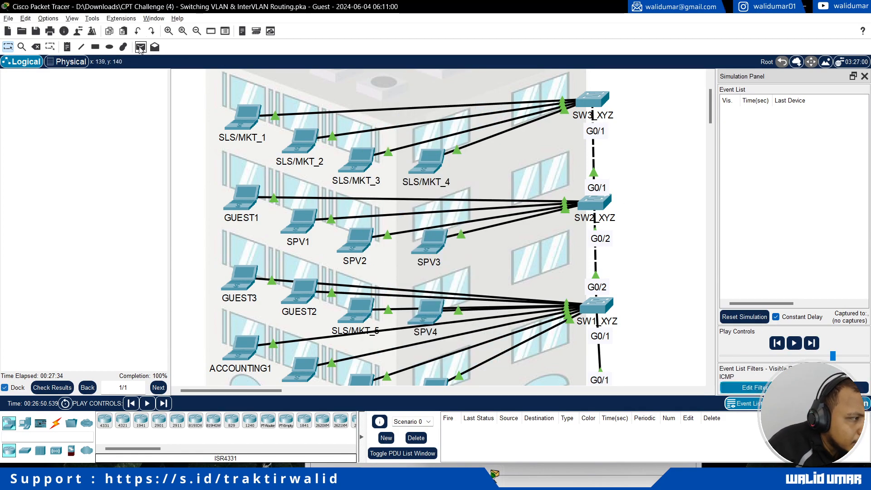
pyautogui.click(252, 119)
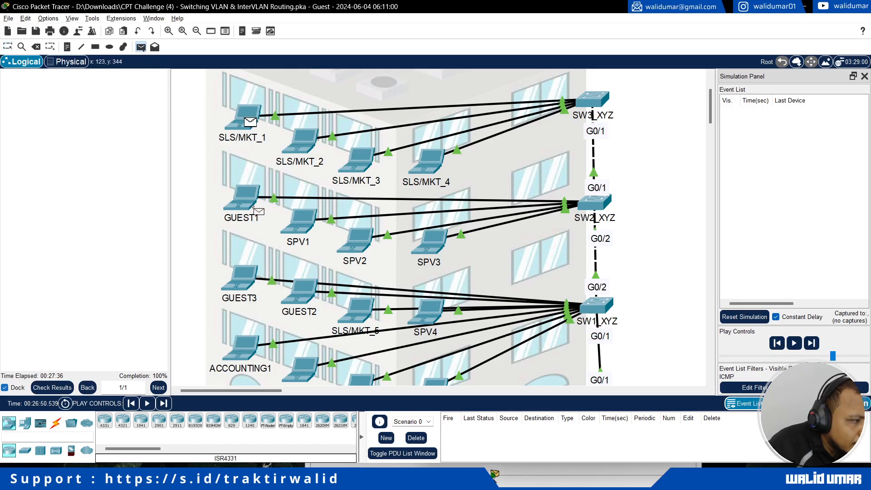
pyautogui.click(362, 317)
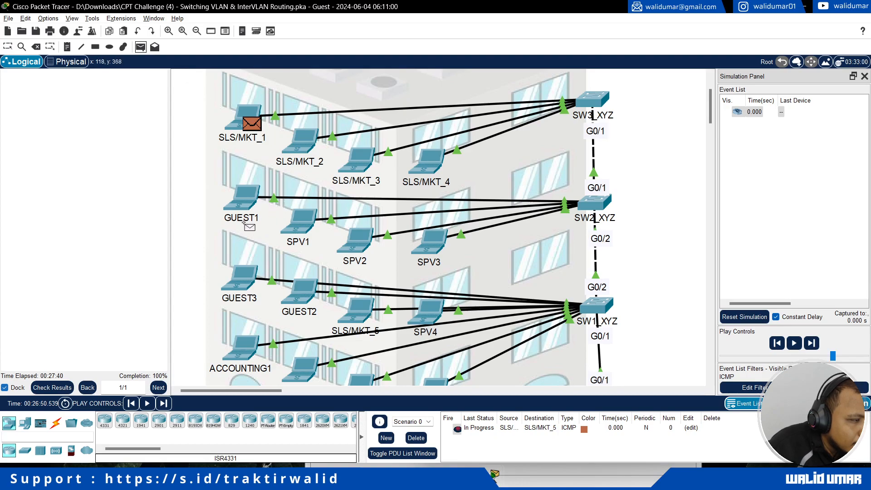
pyautogui.scroll(-3, 396, 313)
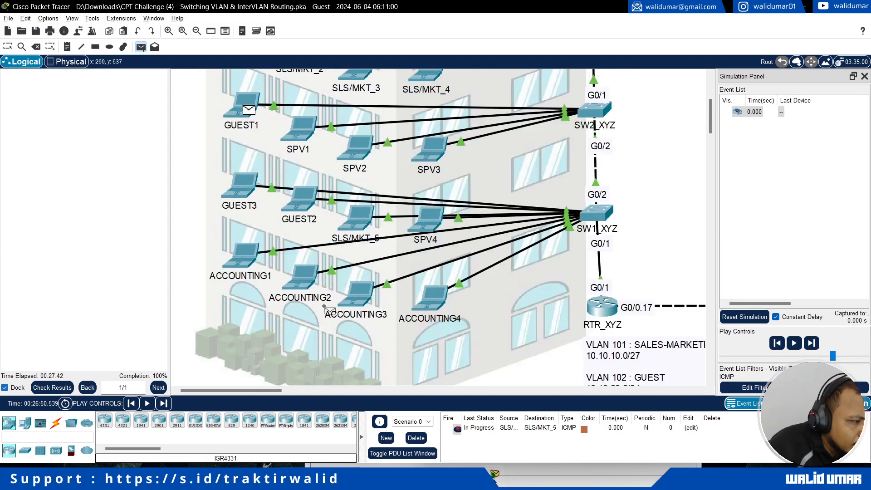
pyautogui.click(241, 257)
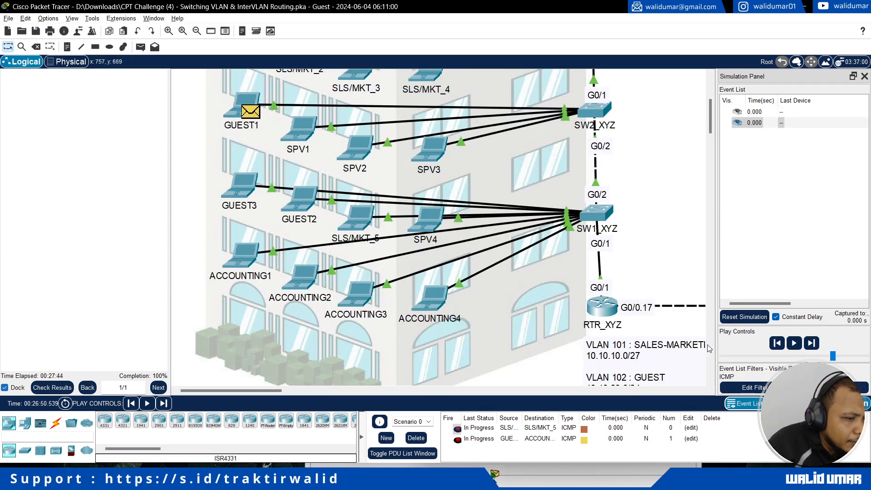
# Run the ICMP simulation and follow the SLS/MKT_1 and GUEST1 packets through the switches and router
pyautogui.click(794, 343)
pyautogui.scroll(3, 673, 276)
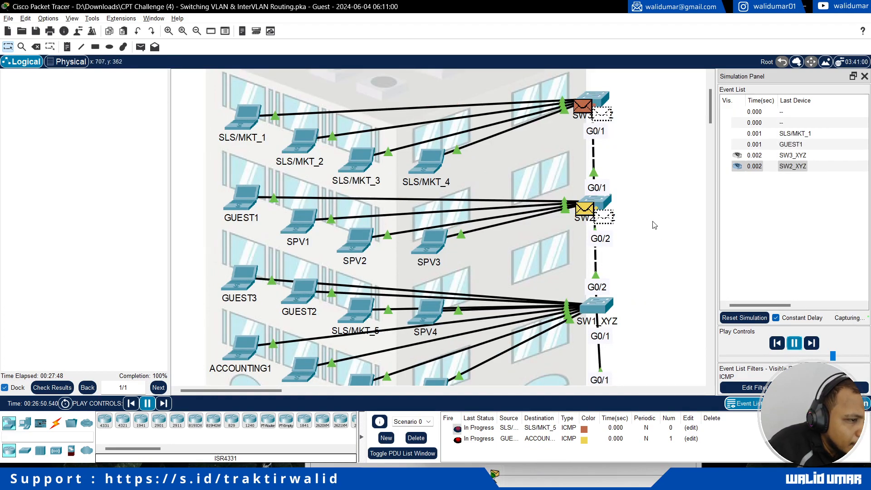
pyautogui.scroll(-2, 655, 226)
pyautogui.scroll(-2, 655, 227)
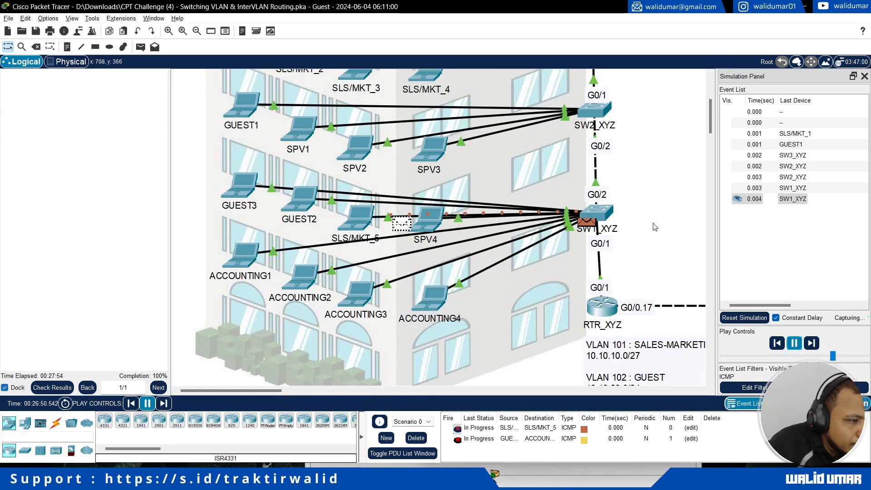
pyautogui.scroll(2, 362, 219)
pyautogui.scroll(2, 362, 219)
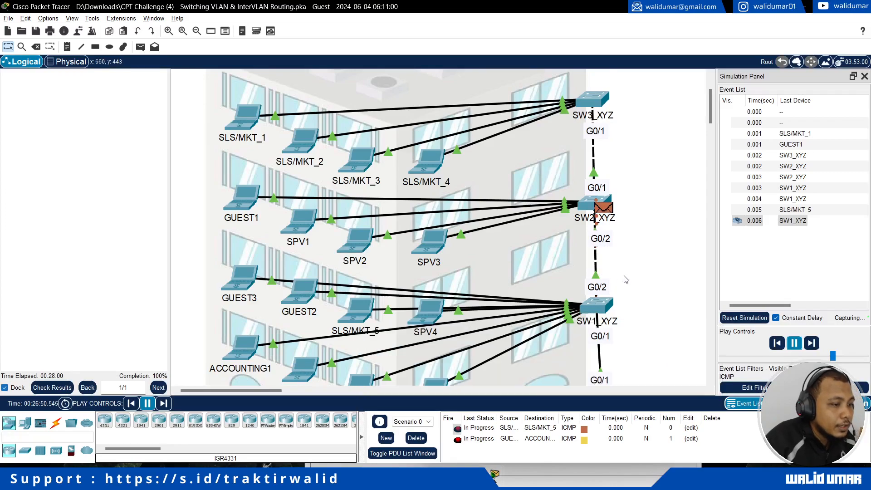
pyautogui.scroll(-4, 630, 281)
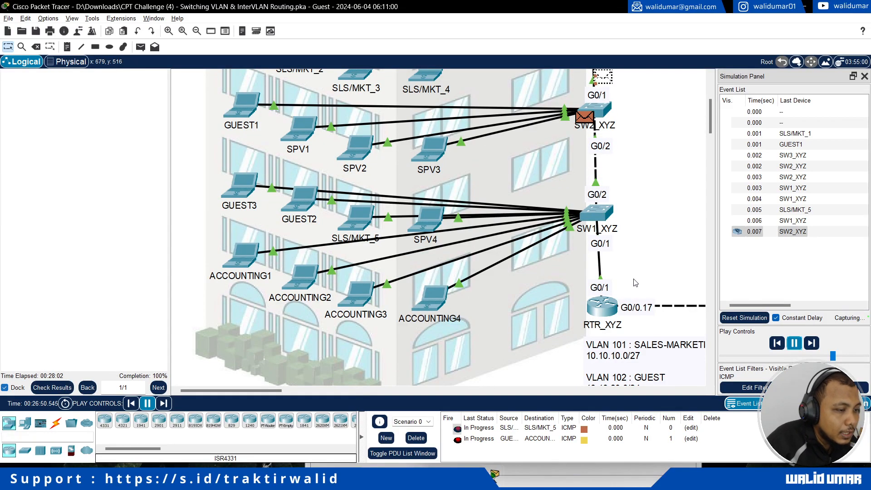
pyautogui.scroll(4, 636, 283)
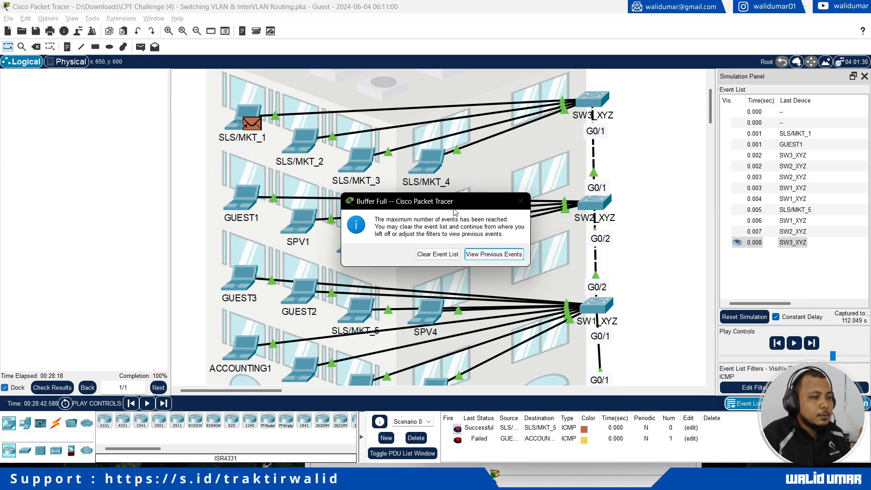
# Clear the full event list and replay the simulation, tracing both PDUs to SLS/MKT_5 and ACCOUNTING1 and their replies
pyautogui.click(443, 255)
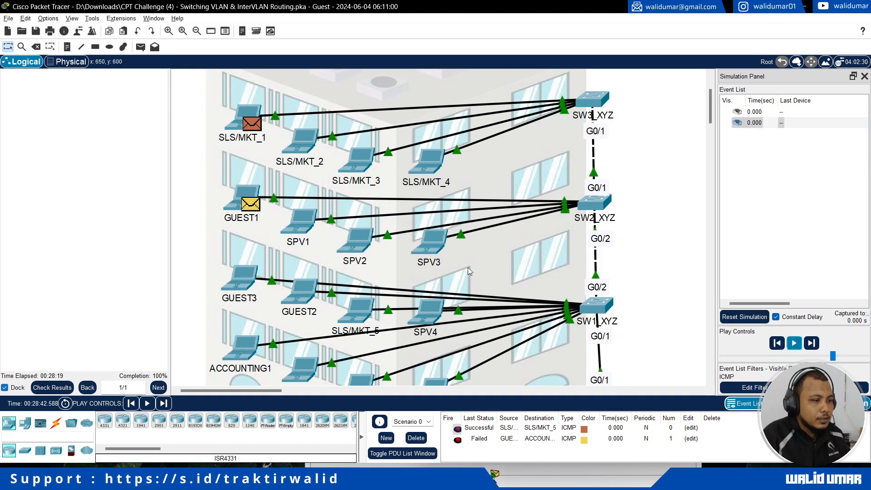
pyautogui.click(793, 344)
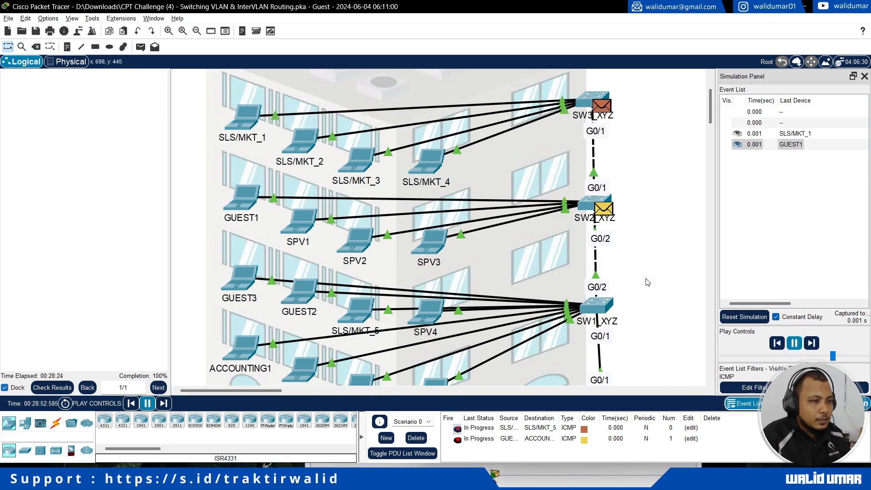
pyautogui.scroll(-3, 638, 297)
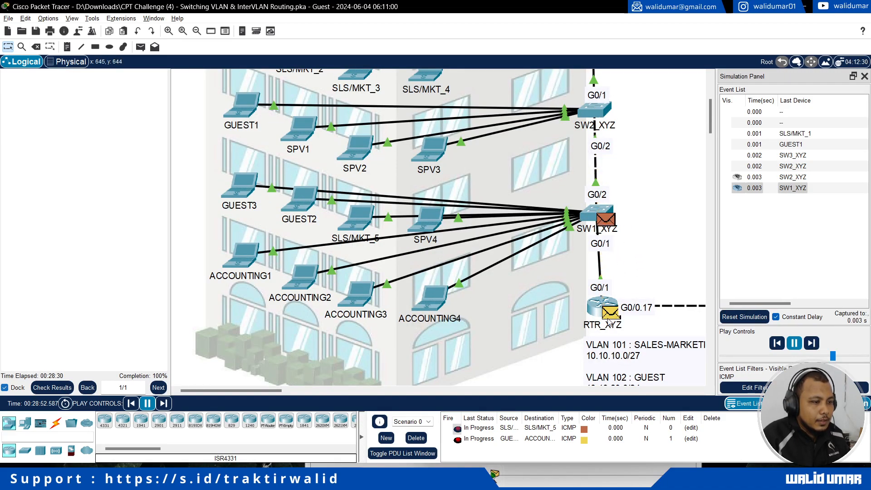
pyautogui.scroll(3, 610, 230)
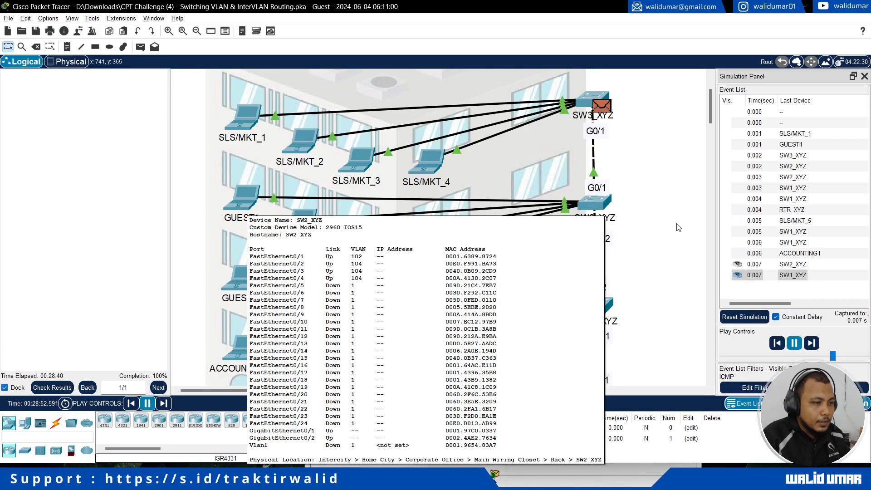
pyautogui.scroll(-2, 664, 246)
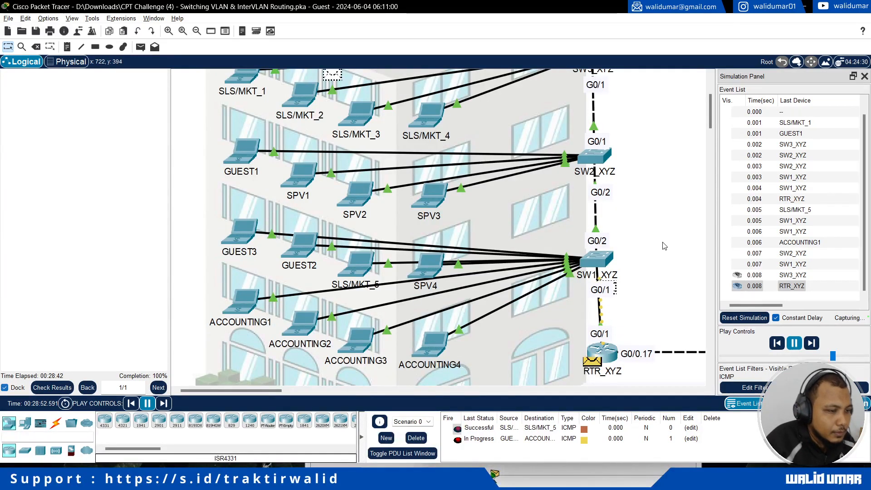
pyautogui.scroll(2, 664, 246)
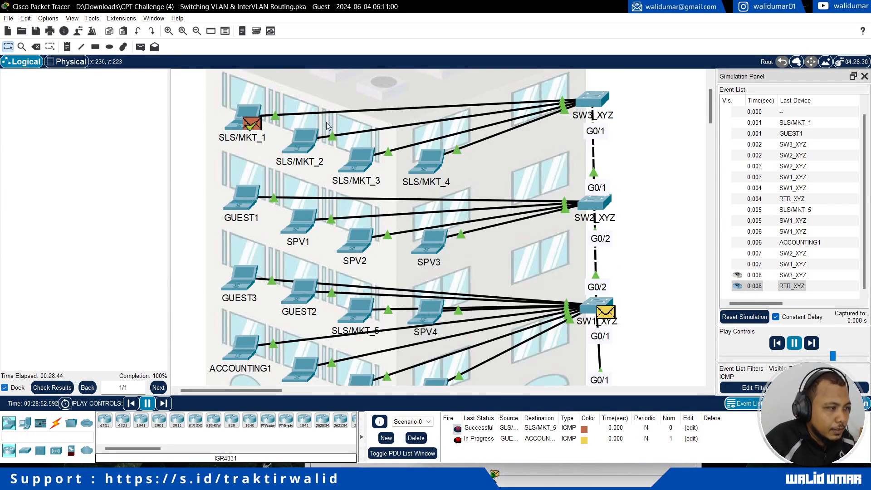